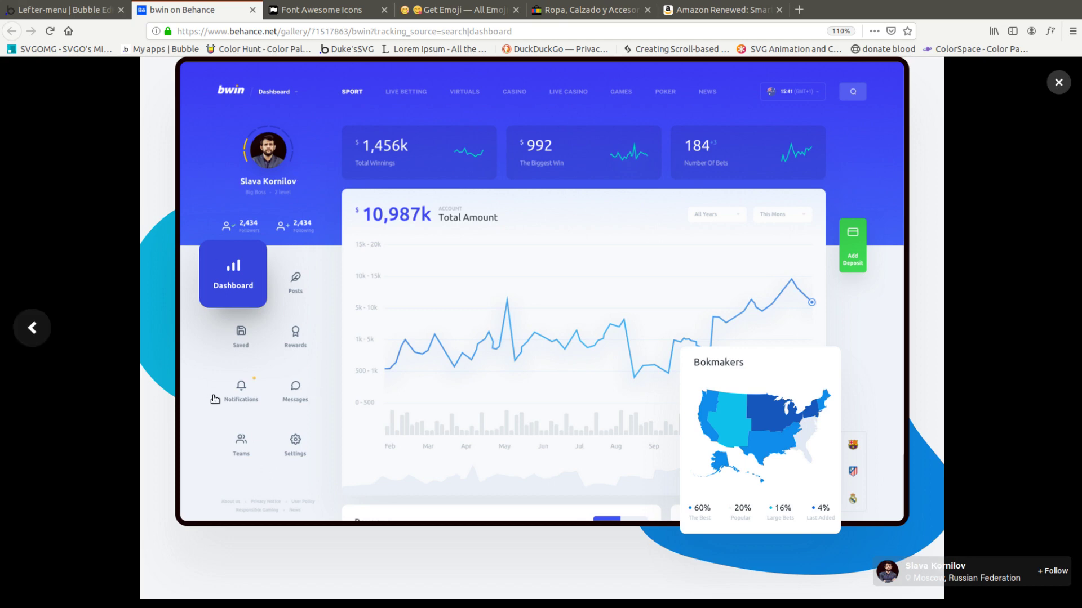
Step: Back in the Bubble editor, start the app from a blank page
key(ctrl+Page_Up)
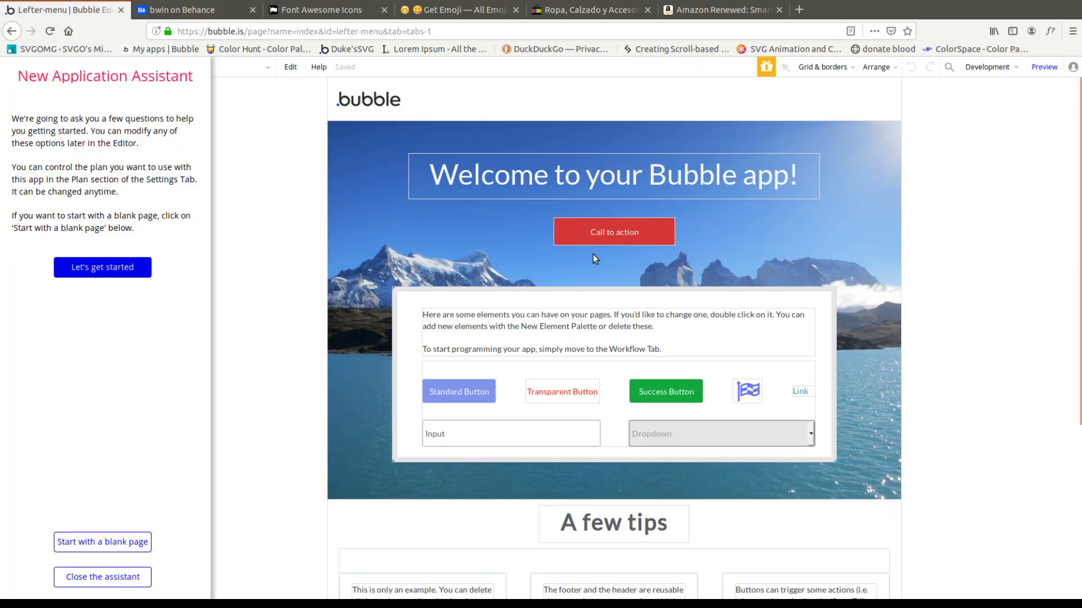
click(118, 546)
click(113, 578)
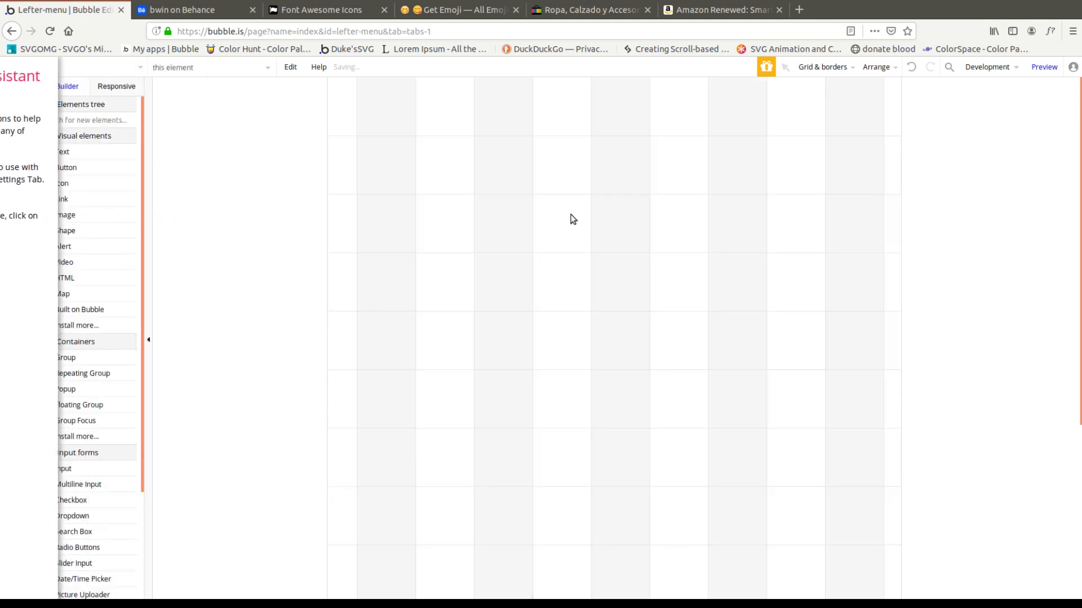
Step: Set the index page's preset width to Full width and turn off fixed-width
double_click(564, 219)
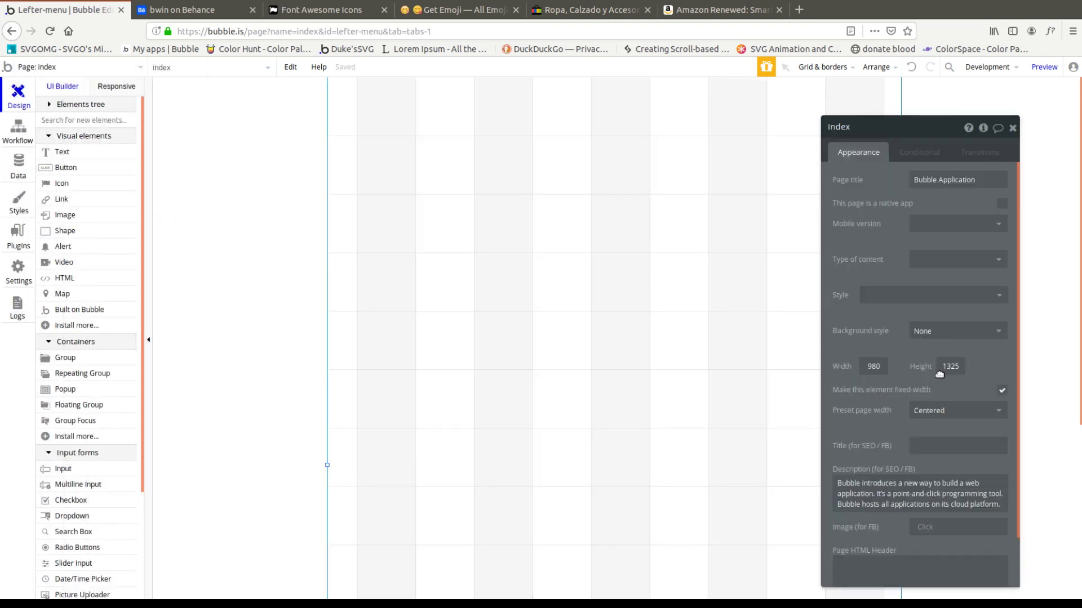
click(958, 411)
click(944, 447)
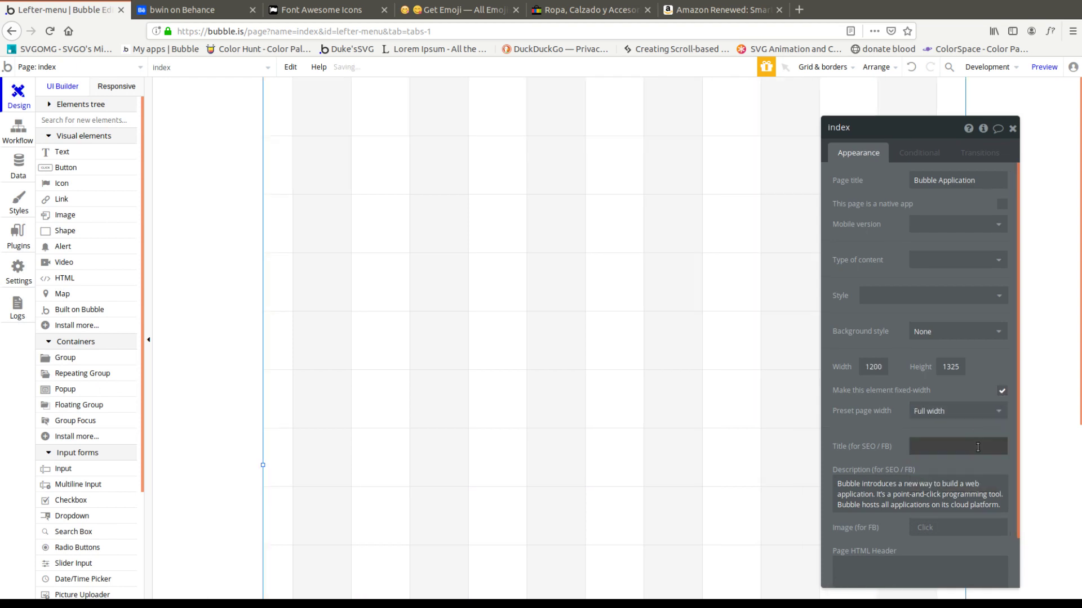
click(1003, 391)
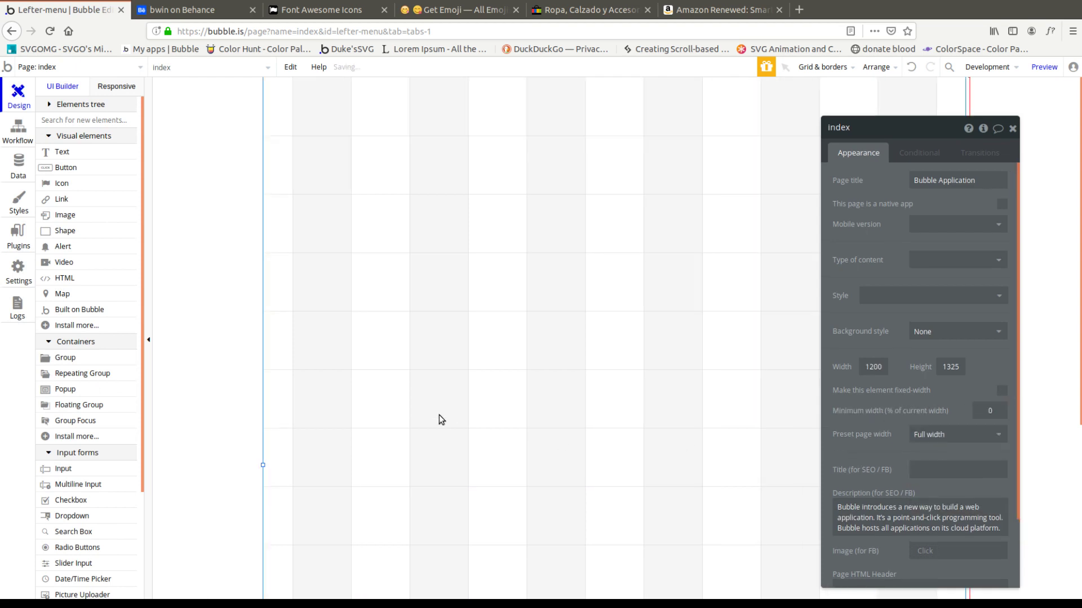
click(1012, 130)
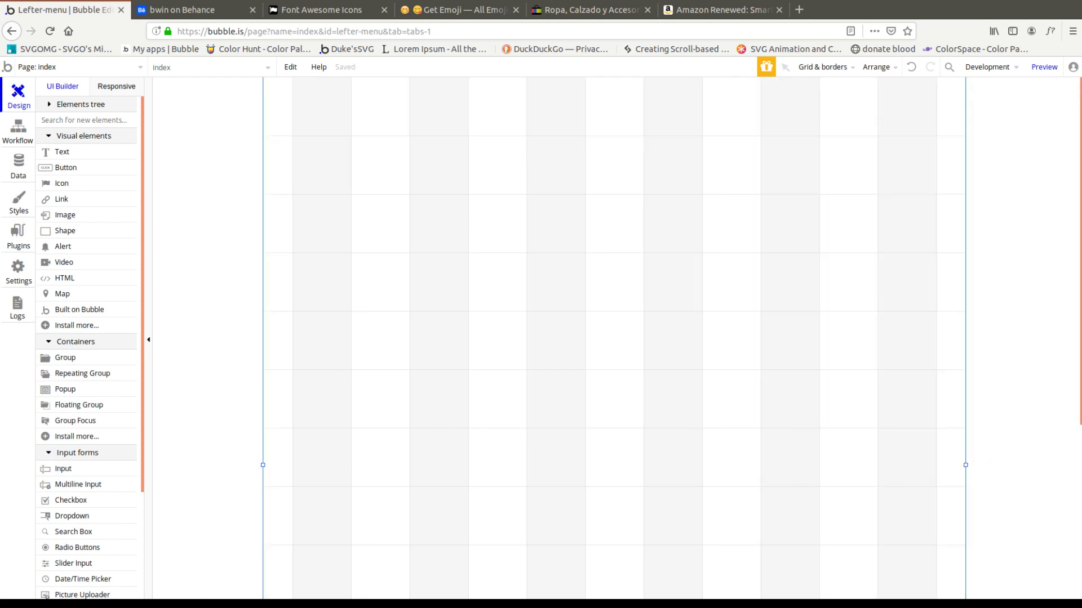
click(92, 411)
Step: Draw a tall floating group at the page's left edge with flat colour #FFBB33
drag(465, 111, 367, 539)
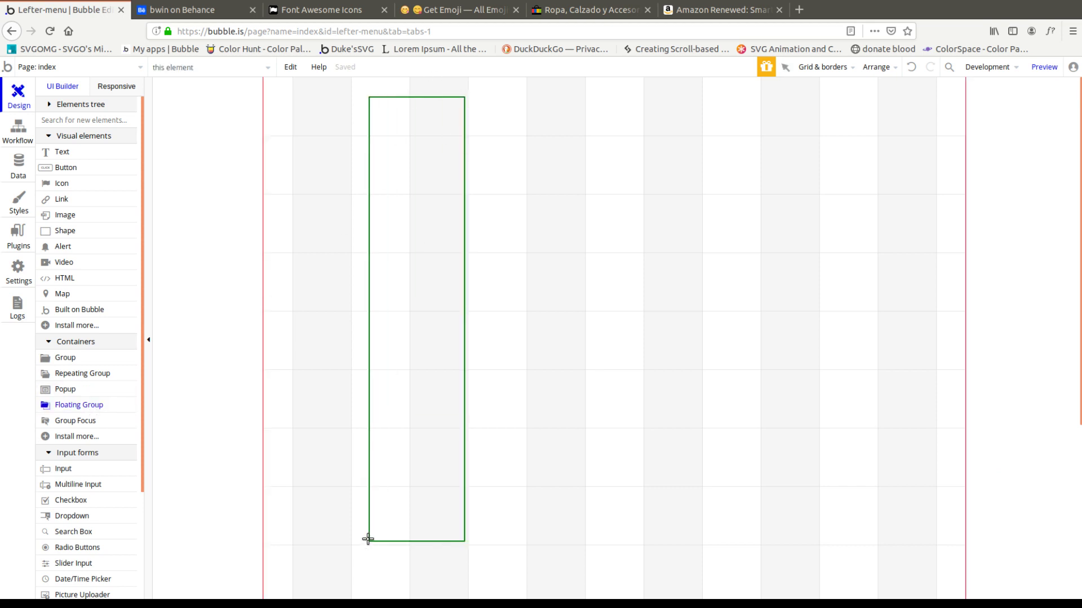
mouse_move(413, 396)
mouse_down()
mouse_move(321, 314)
mouse_move(425, 297)
mouse_move(409, 298)
mouse_up()
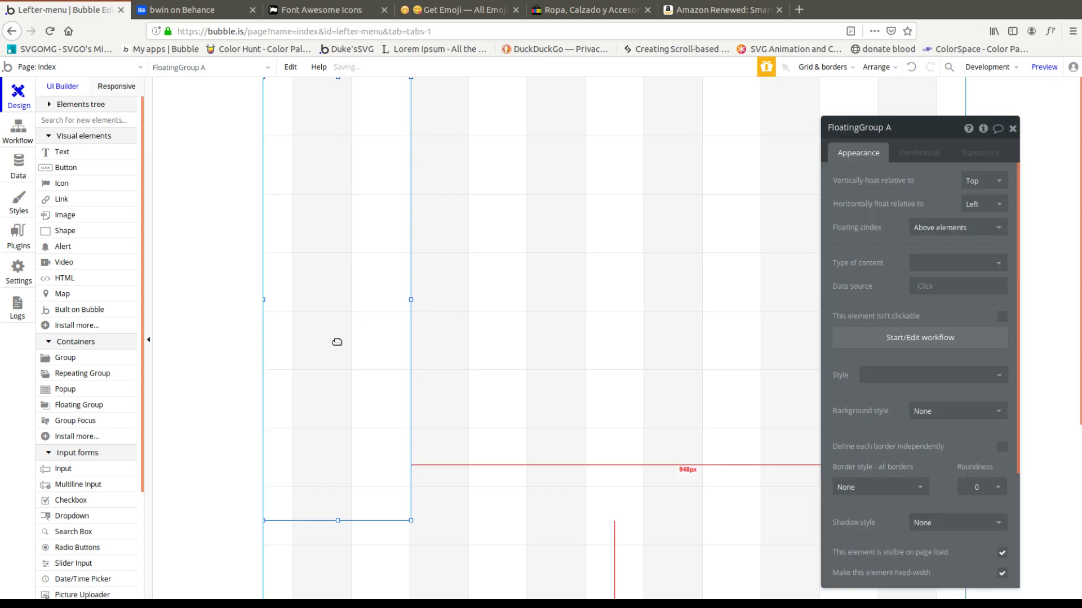
click(953, 411)
click(945, 446)
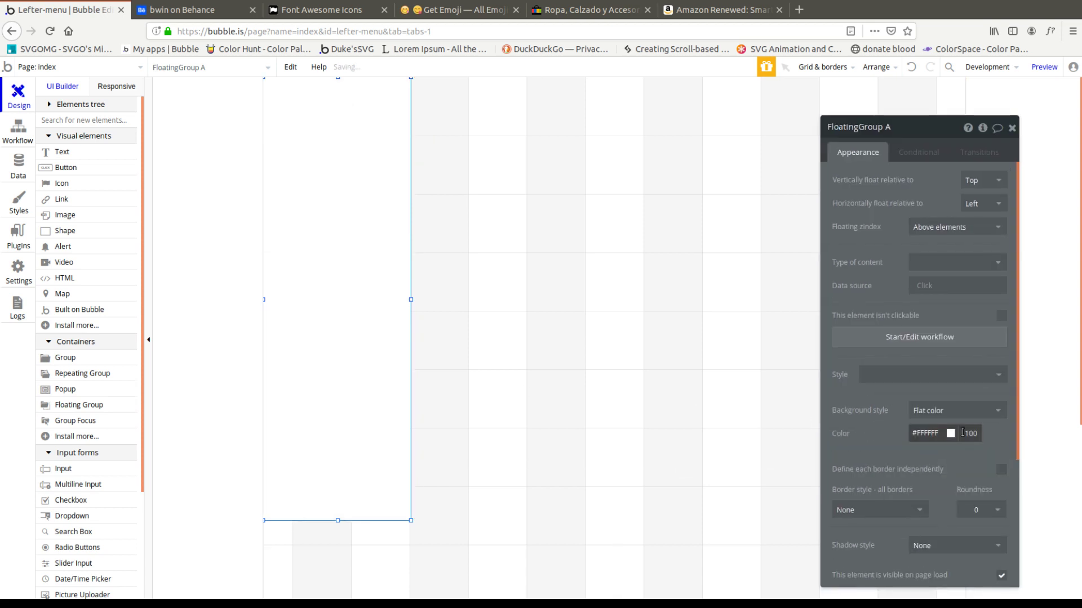
click(951, 435)
click(933, 539)
click(883, 447)
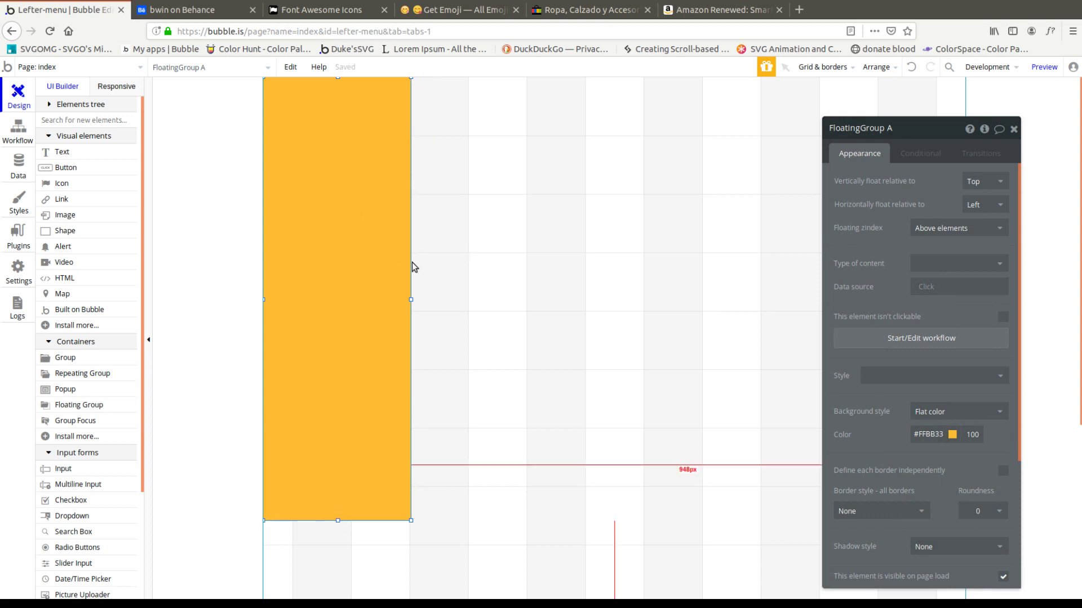
Step: Shorten the page by raising its bottom edge, then reselect the orange group
click(541, 432)
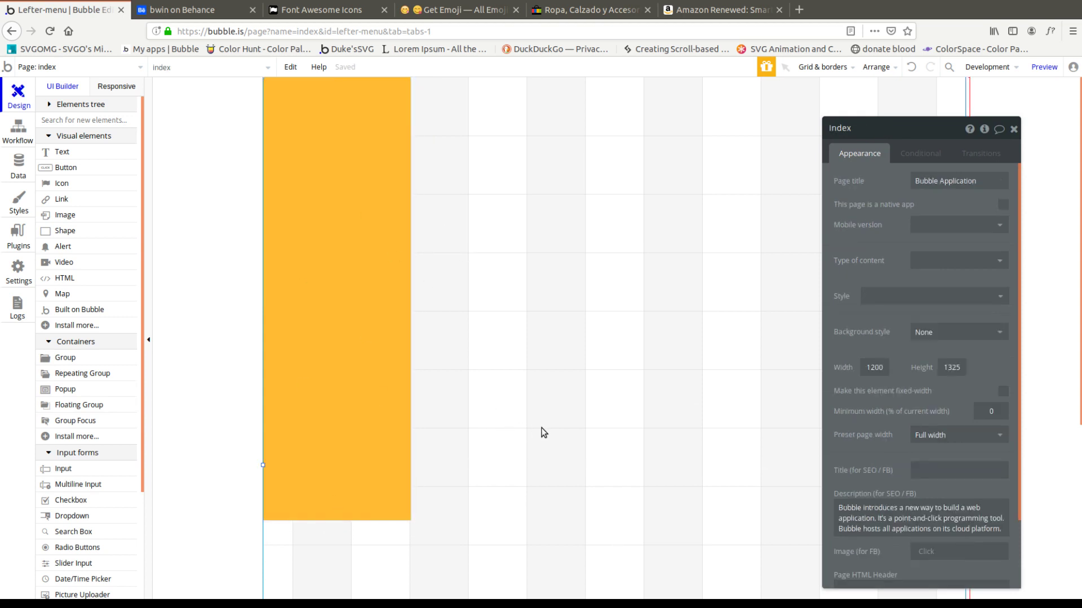
drag(615, 584, 584, 259)
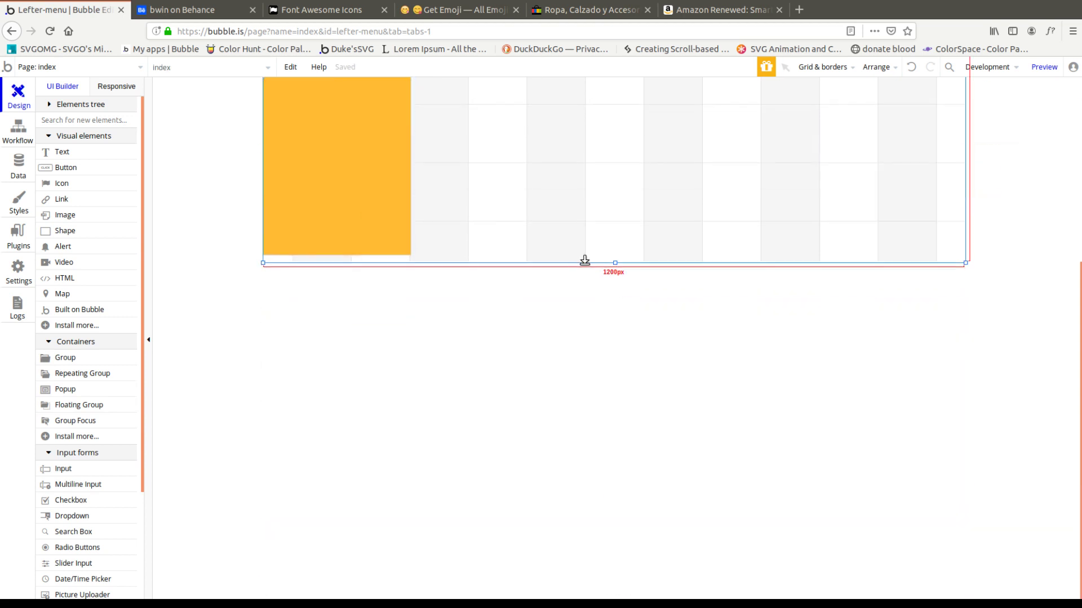
click(333, 222)
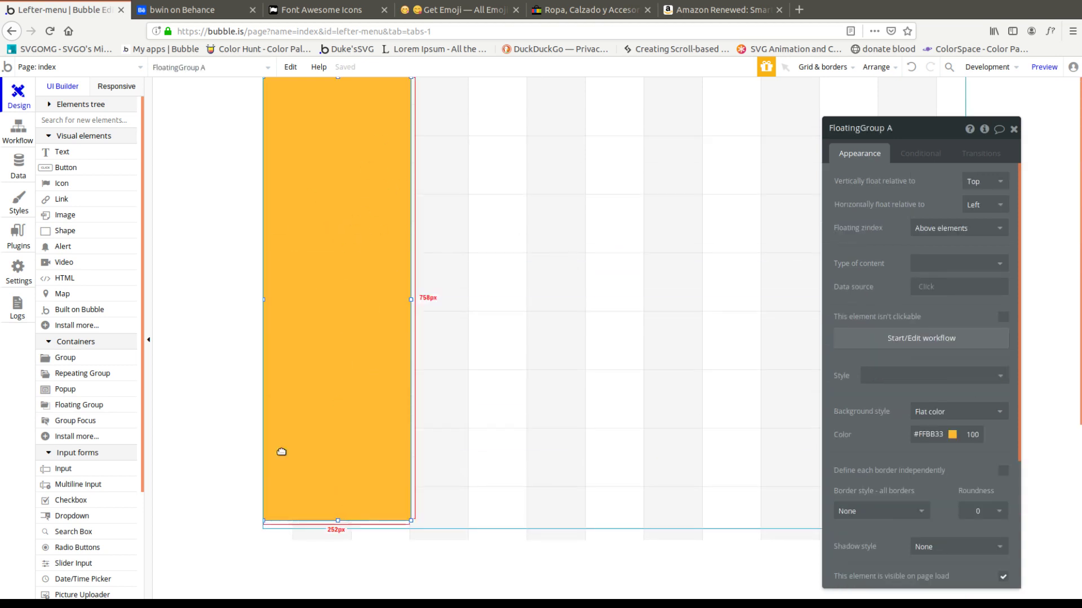
Step: Draw a button inside the orange group and paste a copy lower down
click(66, 167)
mouse_move(303, 187)
mouse_down()
mouse_move(386, 235)
mouse_move(317, 428)
mouse_move(330, 242)
mouse_move(353, 206)
mouse_up()
key(ctrl+c)
key(ctrl+v)
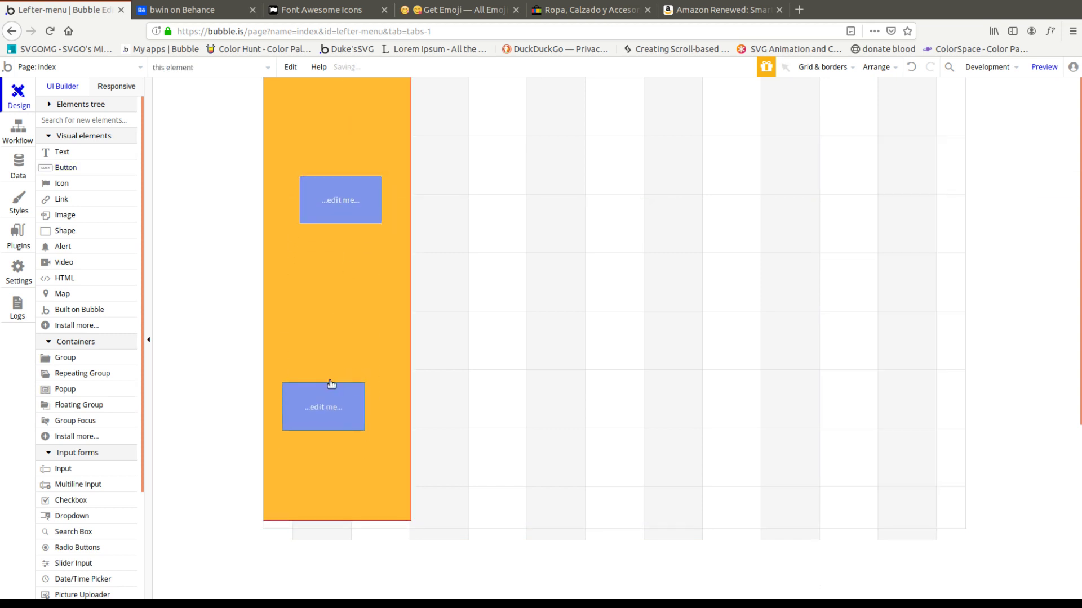
click(340, 345)
Step: Raise the page's bottom edge and stretch the orange group down to it
click(383, 505)
click(620, 544)
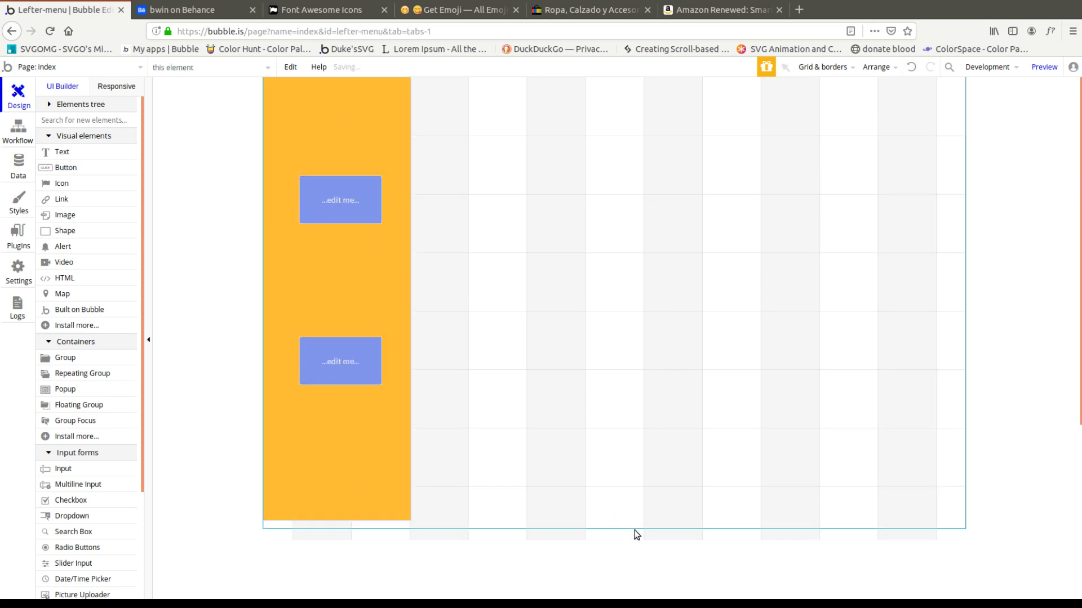
double_click(614, 529)
drag(615, 524, 529, 347)
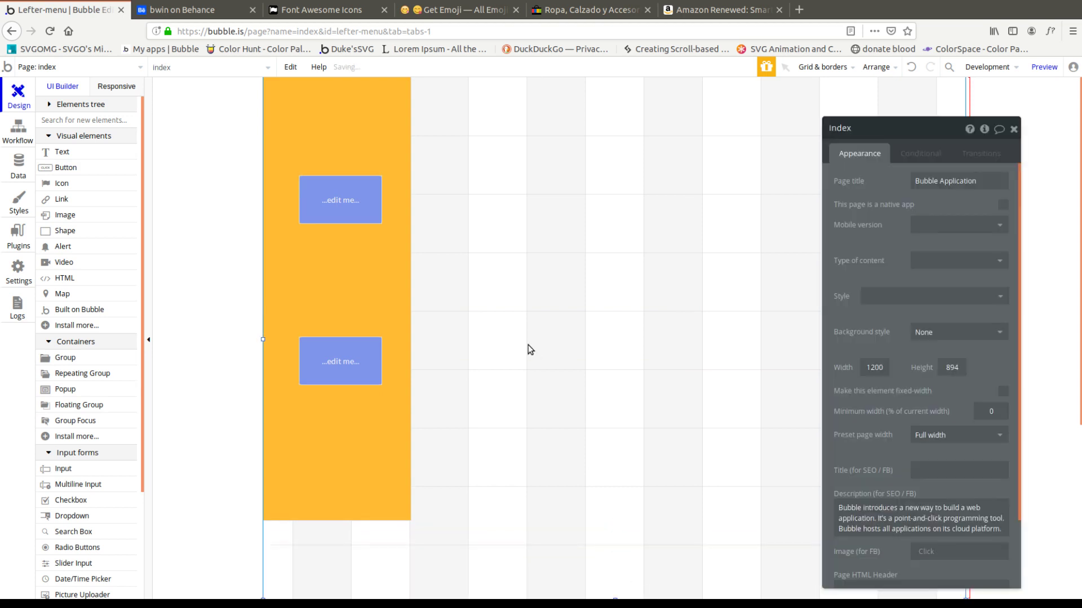
click(338, 249)
drag(338, 250, 332, 312)
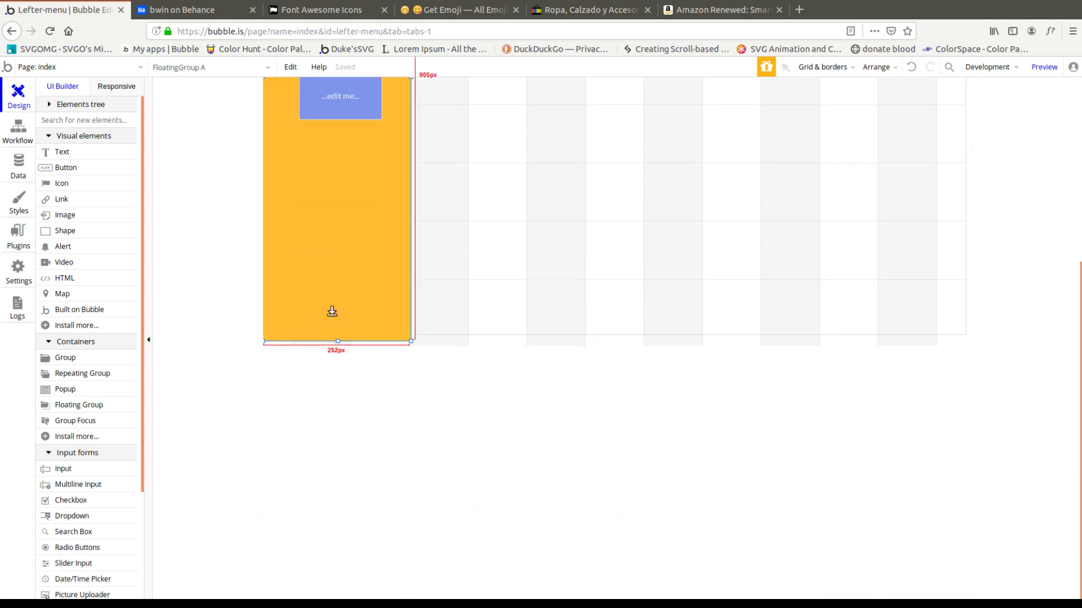
Step: Paste another copy of the top button at the group's bottom, then delete it
click(338, 104)
key(ctrl+c)
key(ctrl+v)
double_click(327, 320)
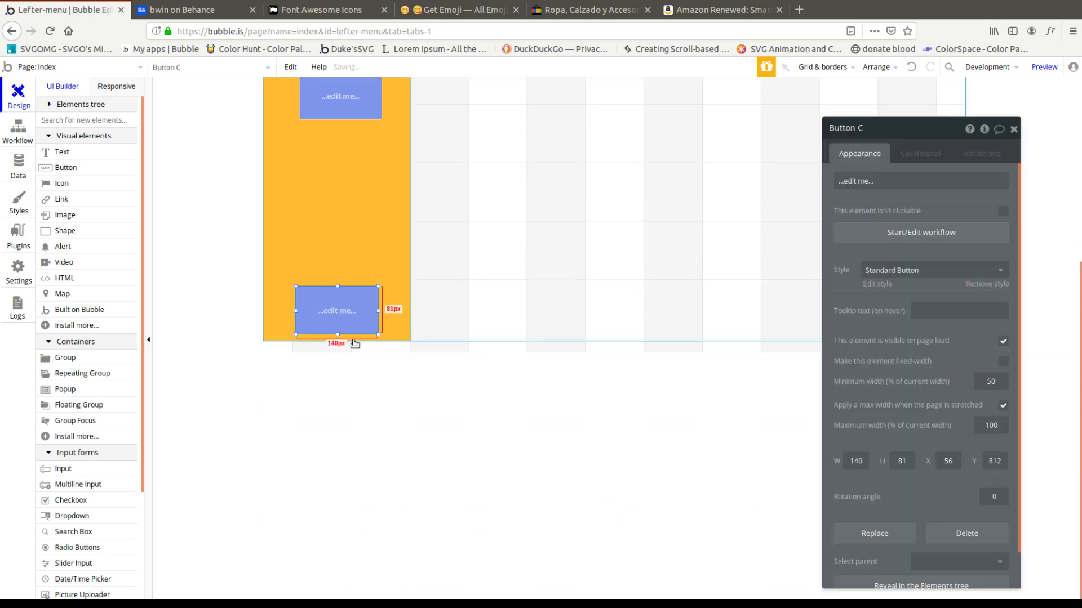
scroll(509, 401, up, 5)
key(Delete)
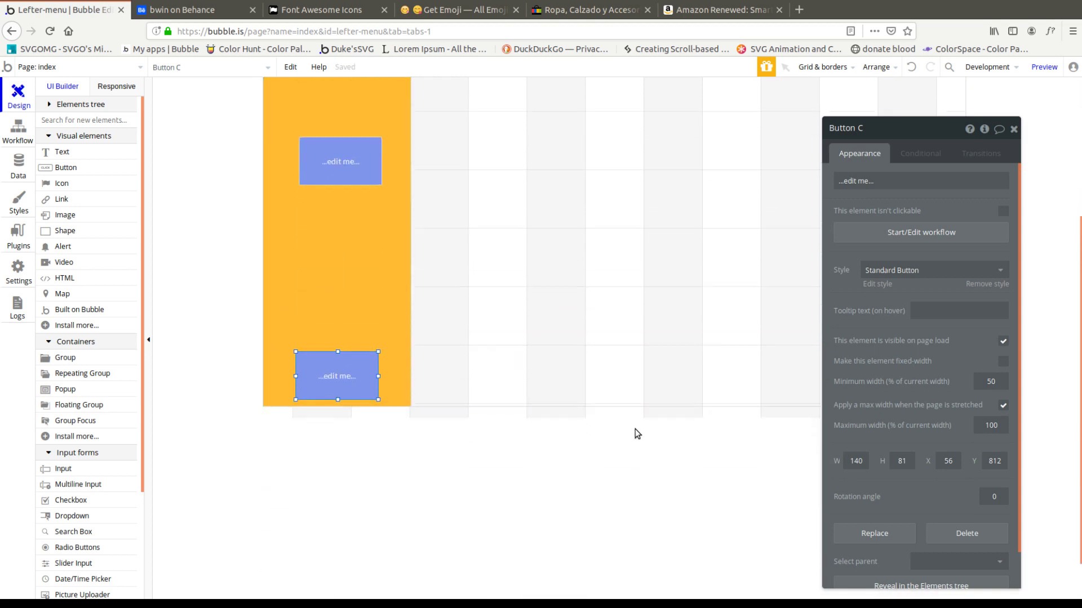
click(619, 417)
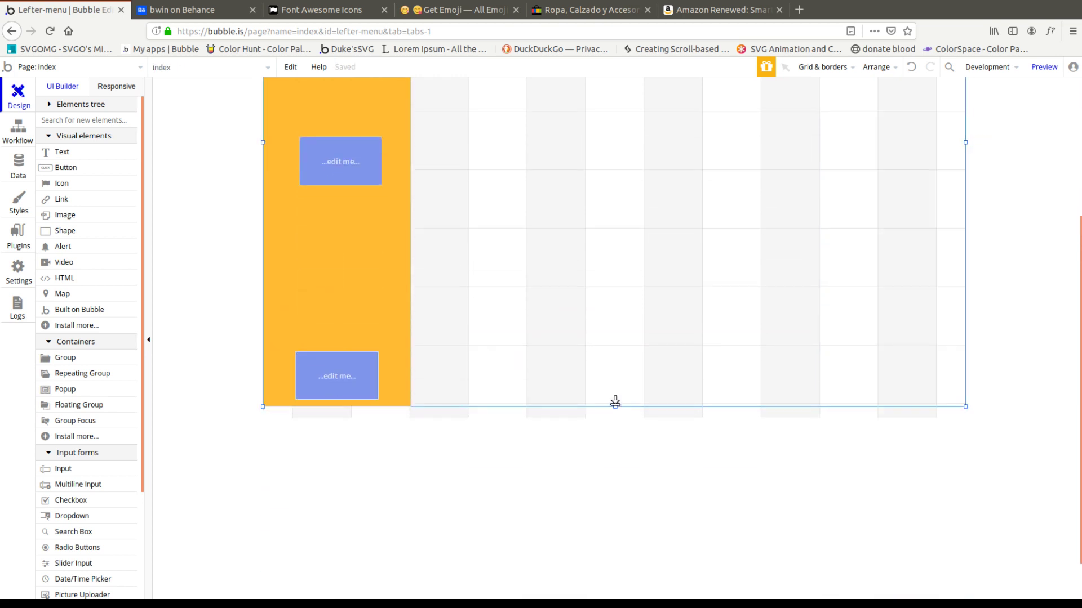
Step: Make the orange group float vertically relative to Both and open the preview
click(398, 299)
click(975, 181)
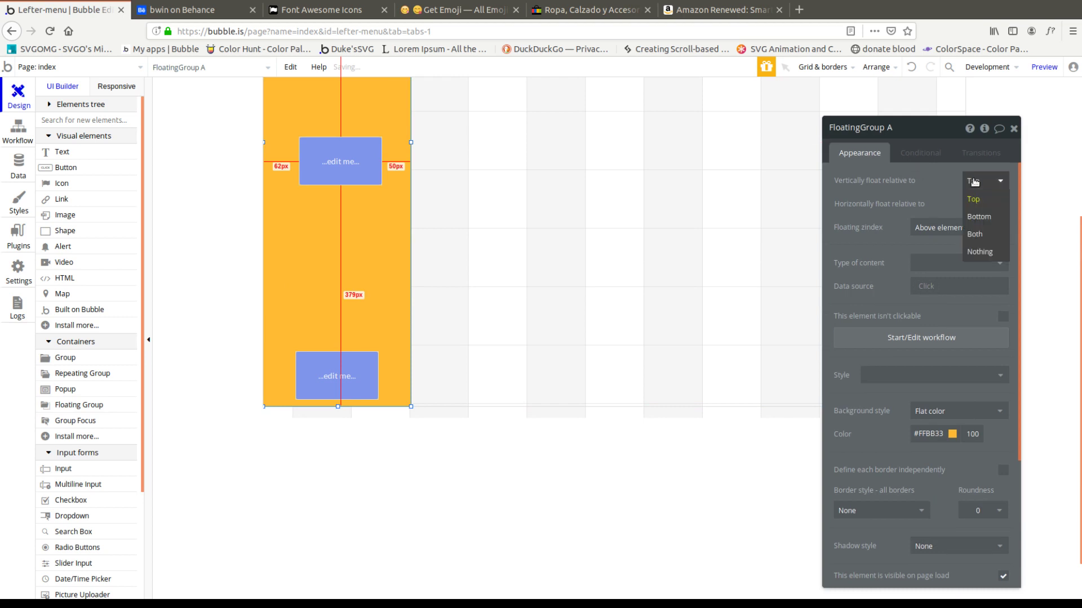
click(973, 234)
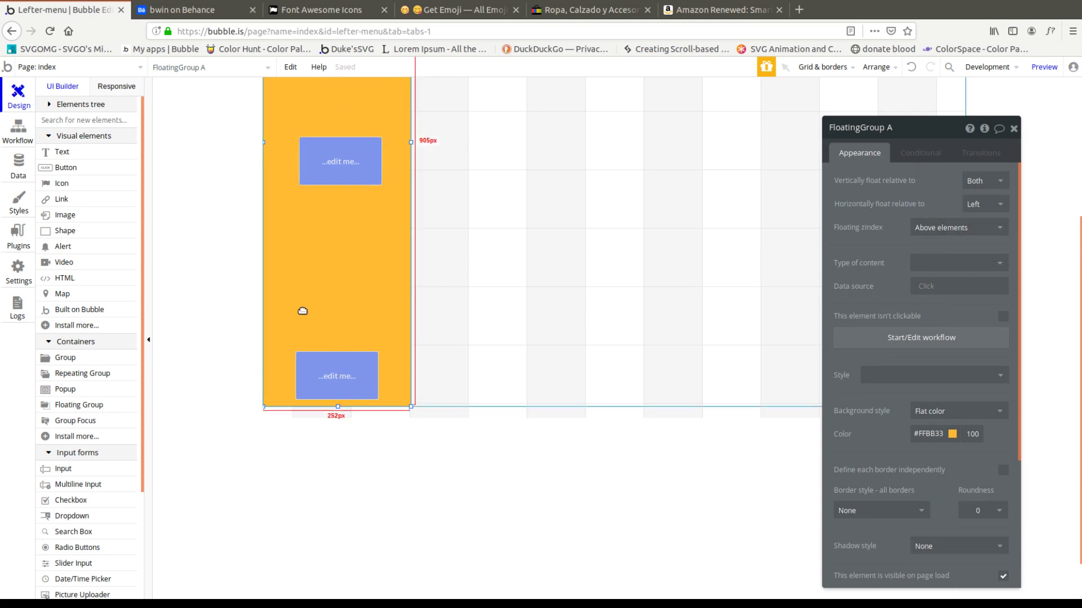
click(1043, 67)
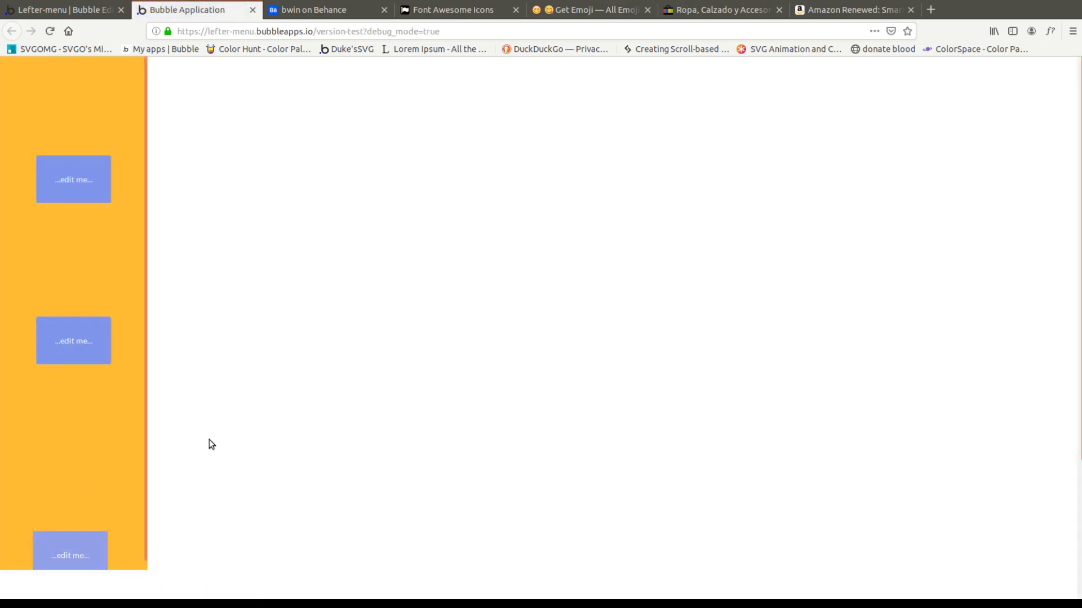
Step: Try a menu button in the preview, zoom it to 90%, and glance at the Behance design
click(104, 345)
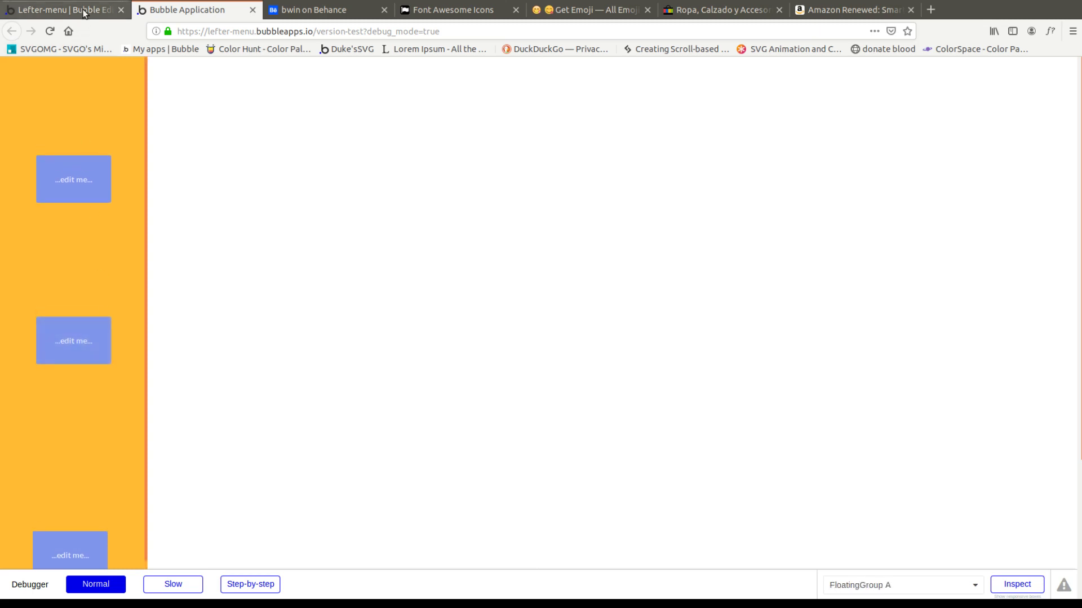
click(62, 9)
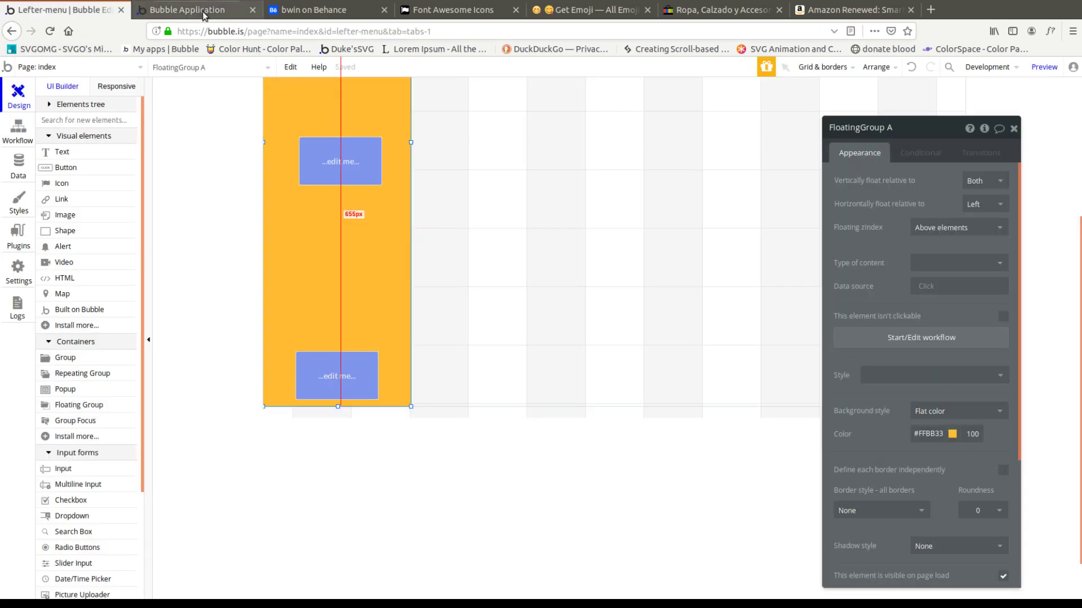
click(186, 10)
key(ctrl+minus)
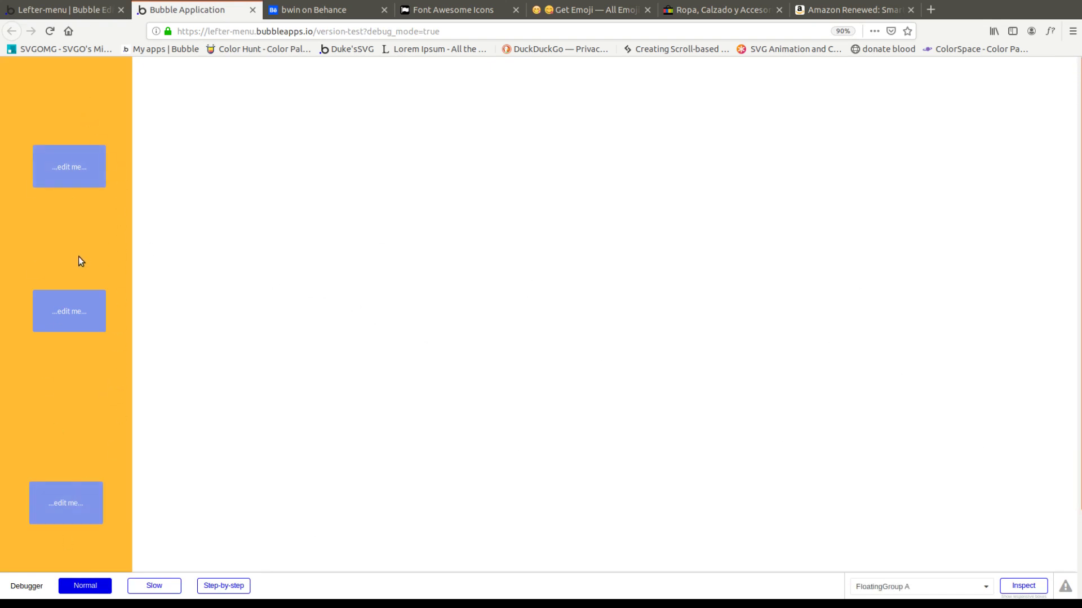
click(76, 10)
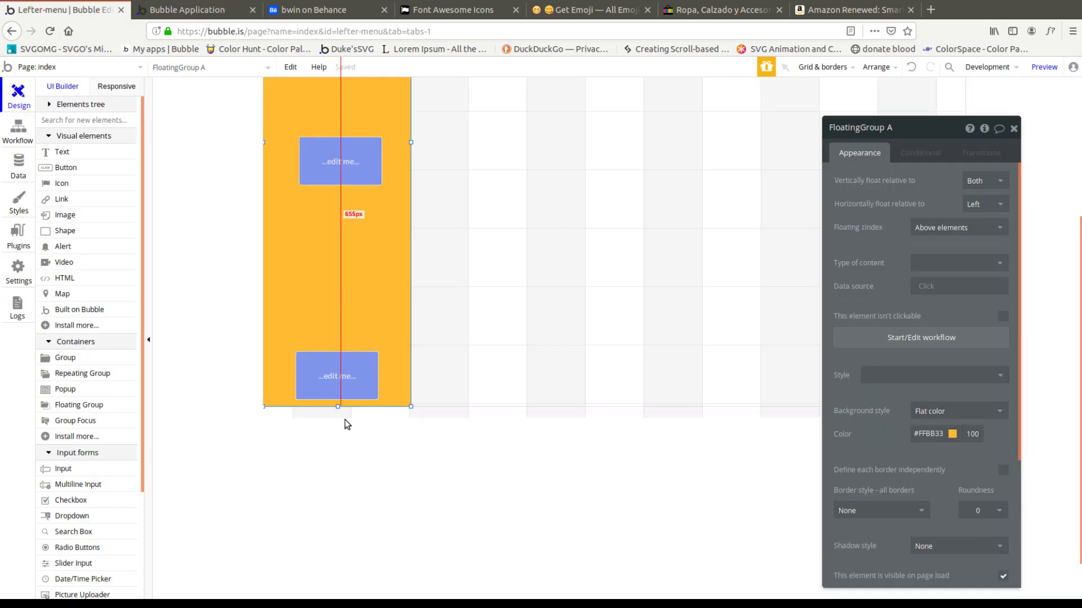
click(298, 10)
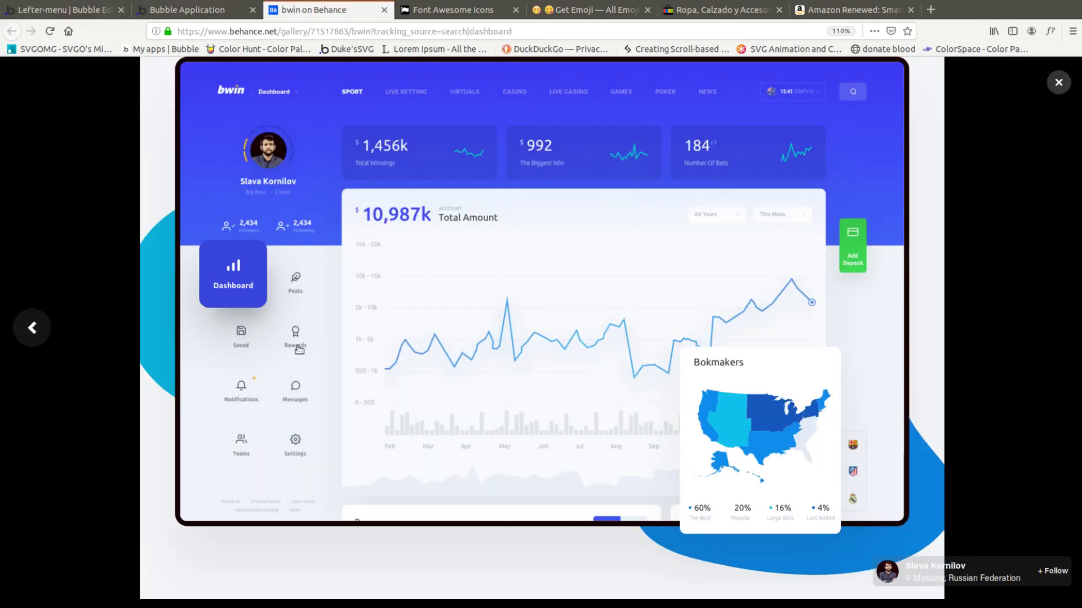
click(191, 9)
click(68, 9)
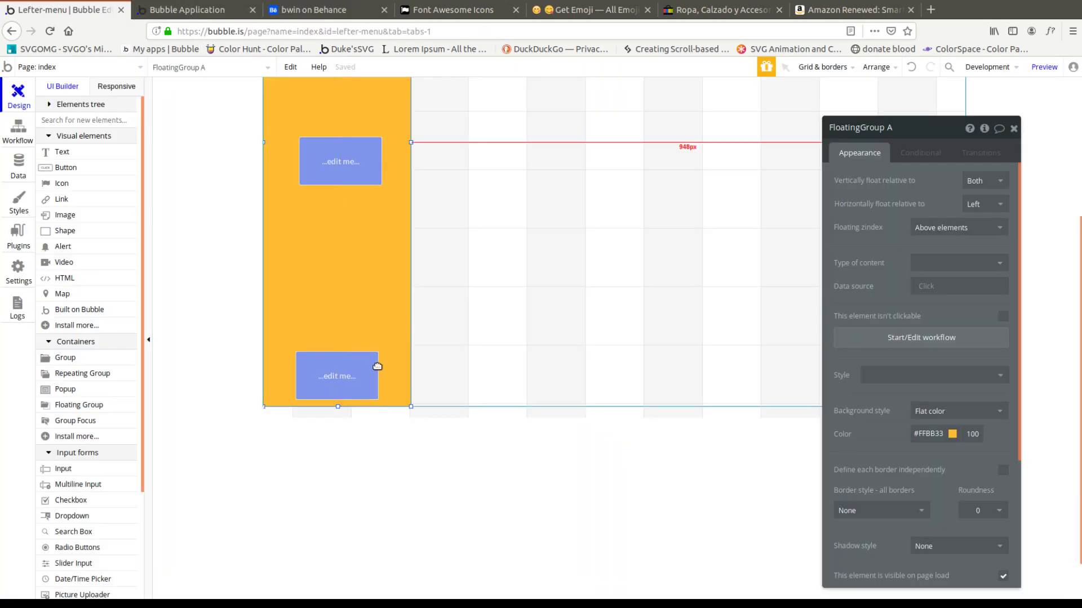
Step: Delete the two lower buttons from the yellow menu
click(367, 378)
key(Delete)
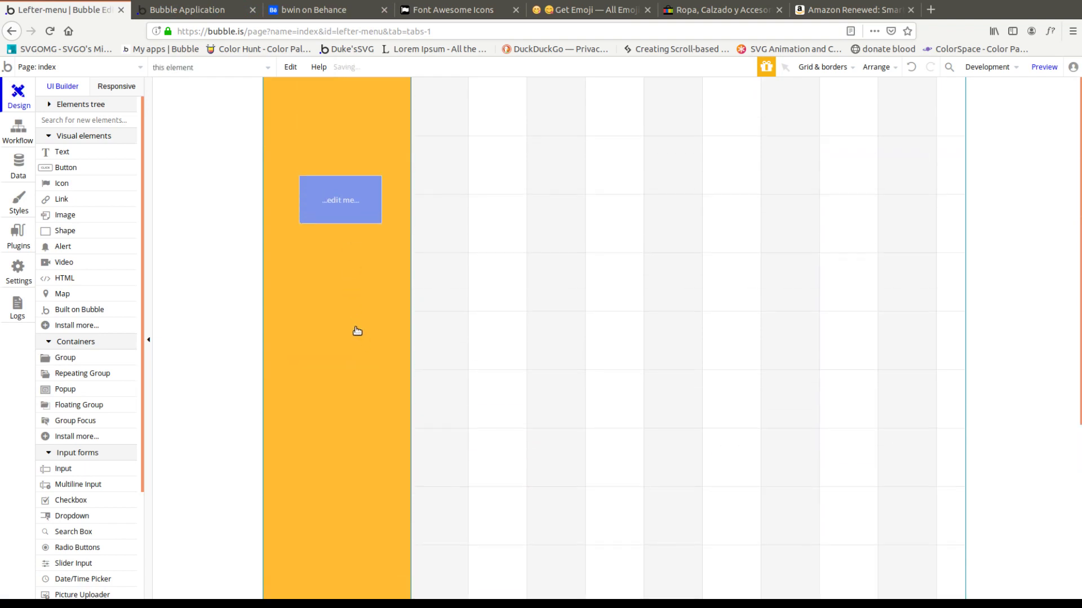
click(355, 210)
key(Delete)
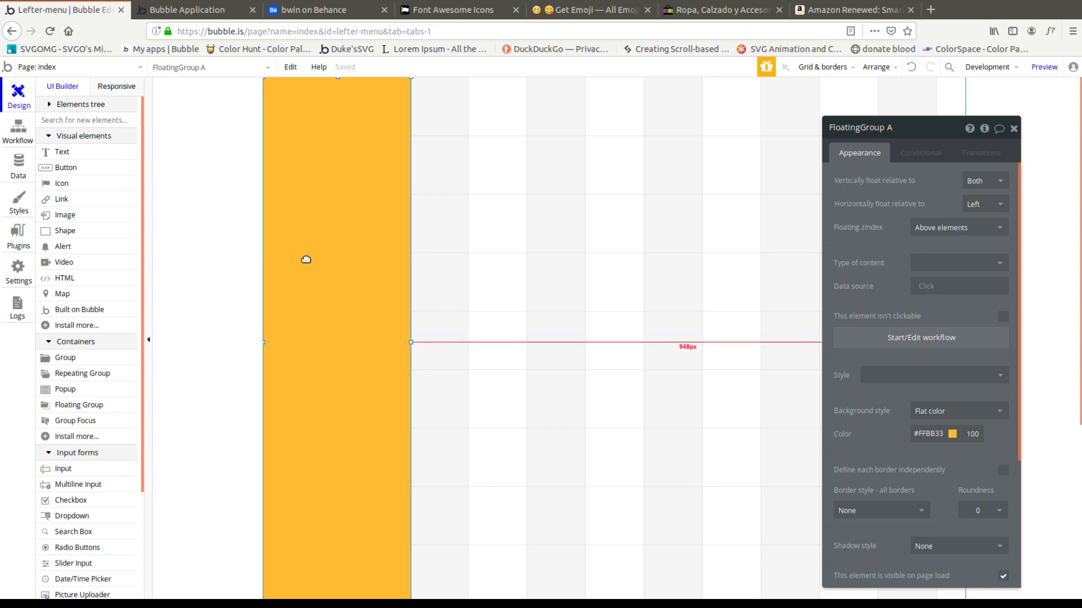
Step: Create a yes / no custom state 'isshowing' on FloatingGroup A with default value no
click(984, 129)
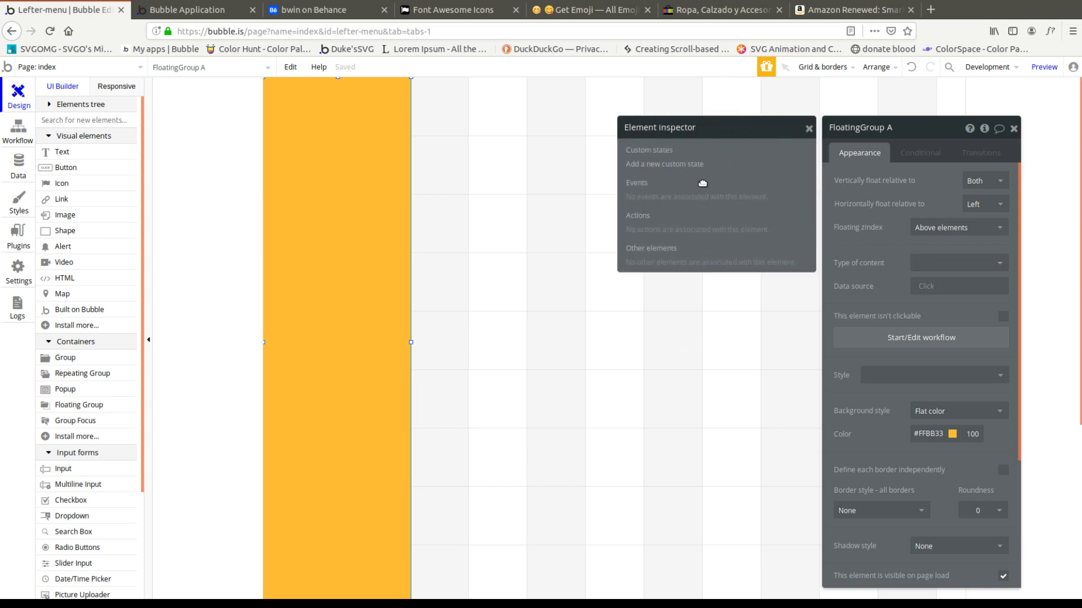
click(679, 164)
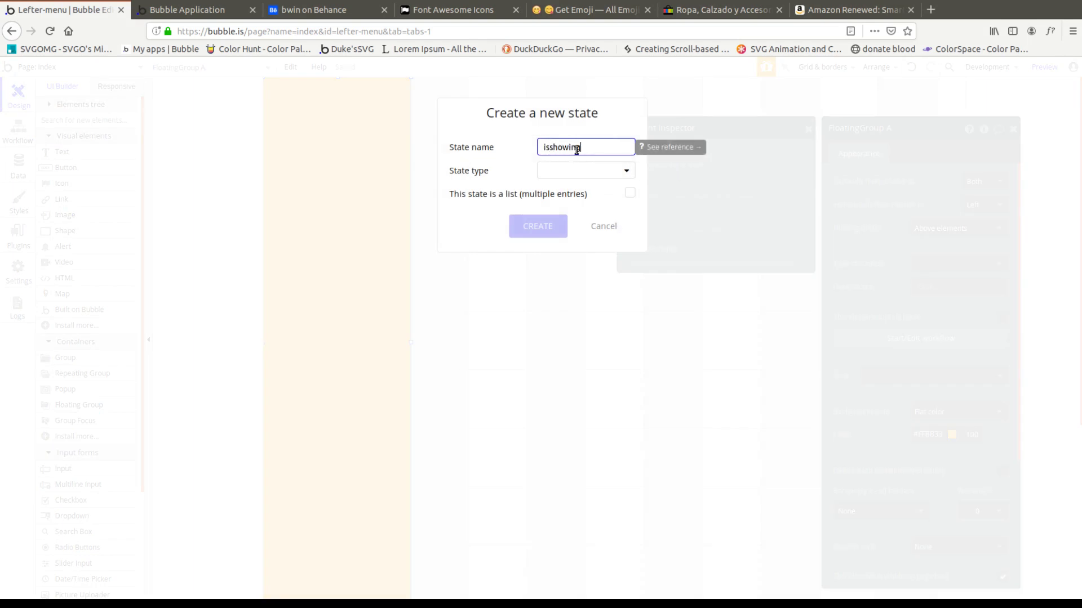
text(isshowing)
click(574, 175)
click(597, 300)
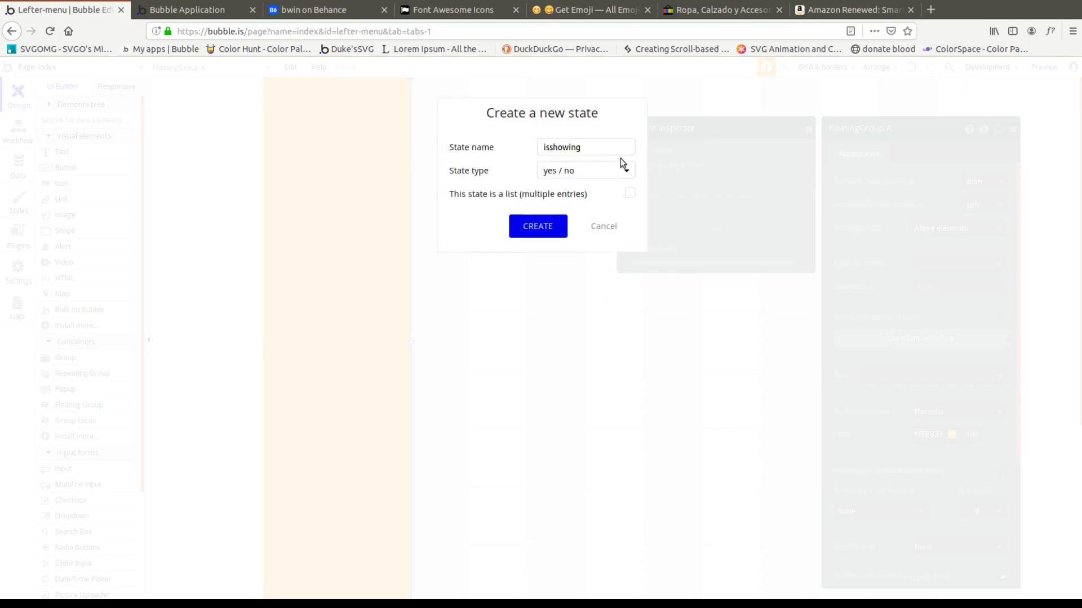
click(546, 224)
click(723, 190)
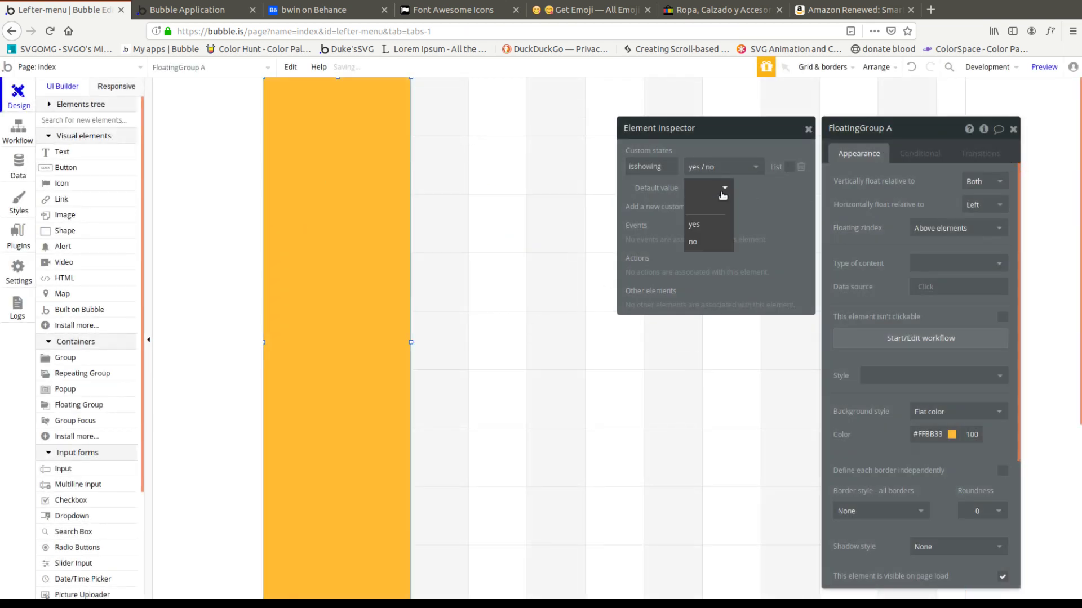
click(715, 244)
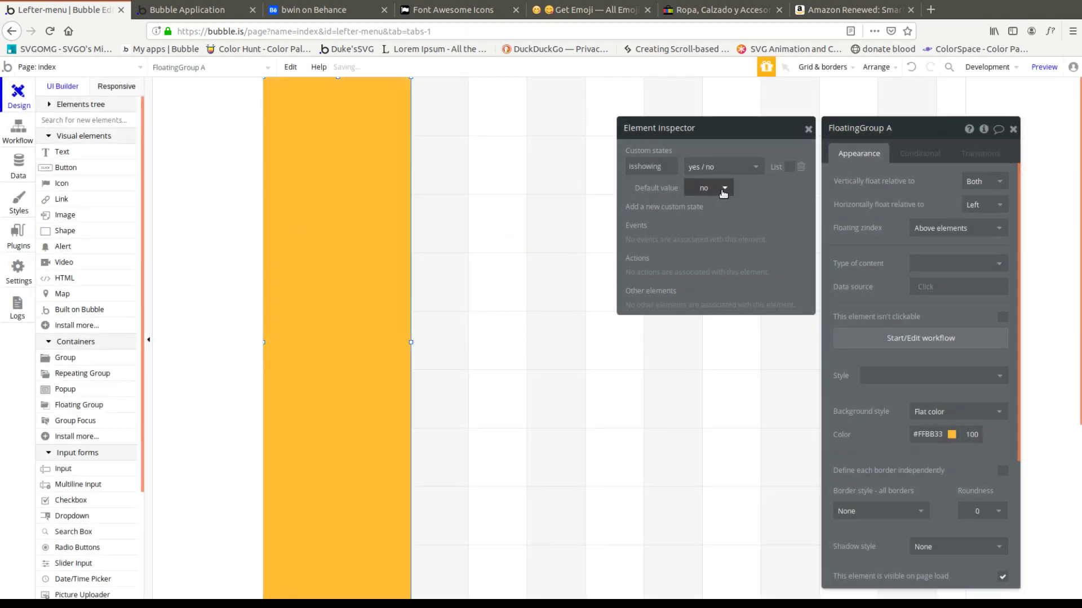
click(723, 188)
click(709, 247)
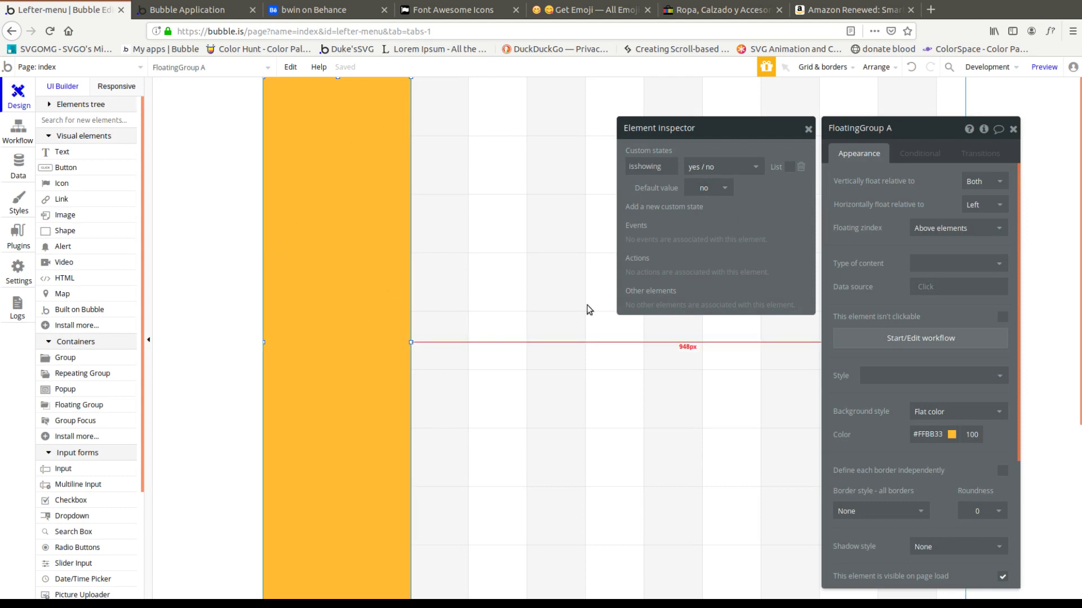
Step: Add a condition: when This FloatingGroup's isshowing is "yes", the menu is visible
click(922, 154)
click(918, 179)
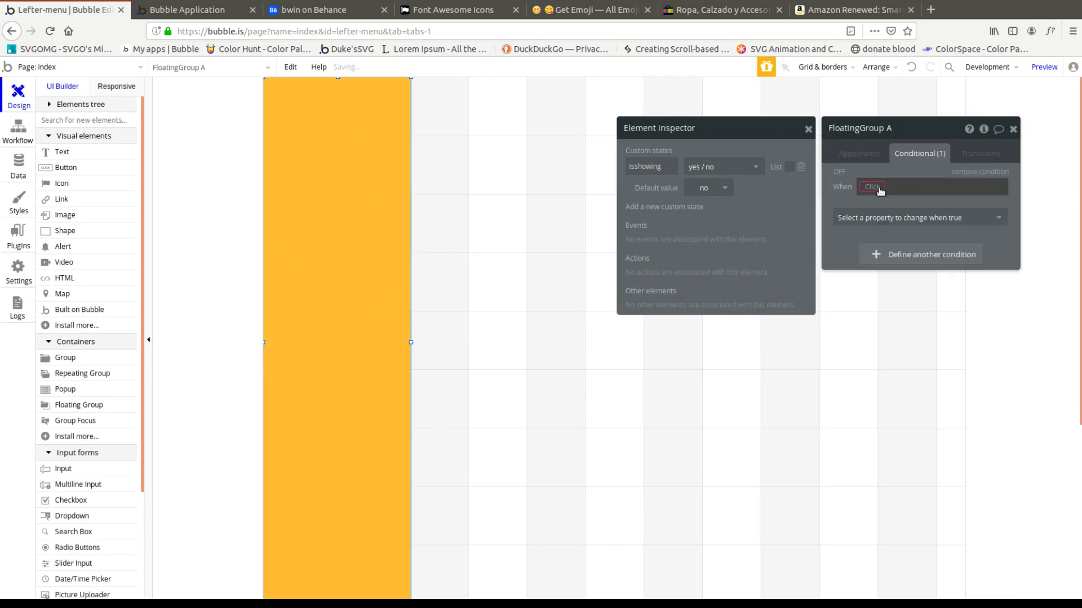
click(882, 188)
click(896, 204)
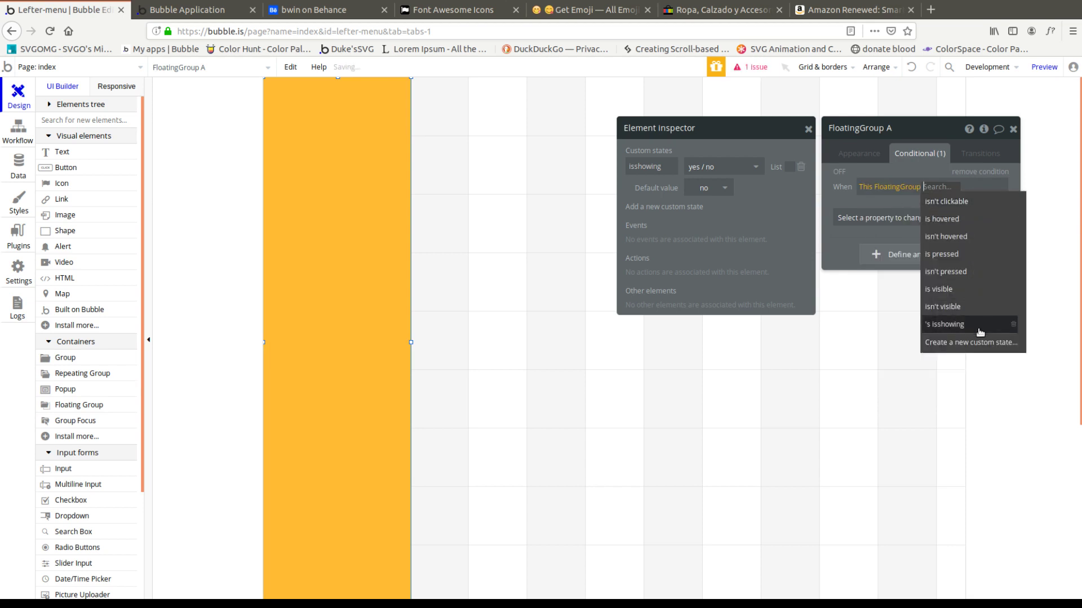
click(981, 324)
click(970, 219)
click(971, 221)
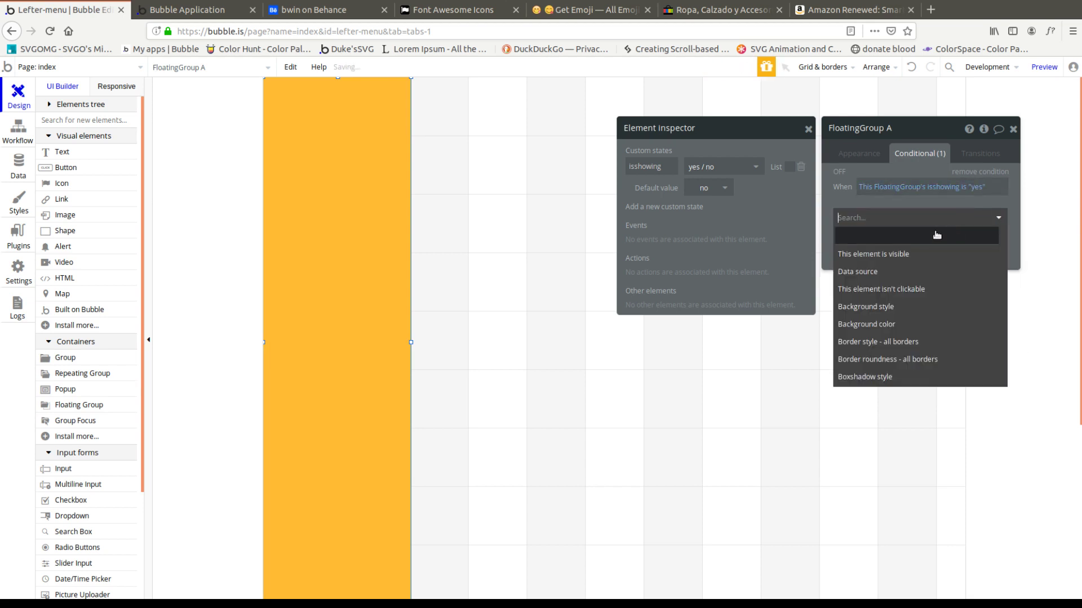
click(886, 248)
click(991, 215)
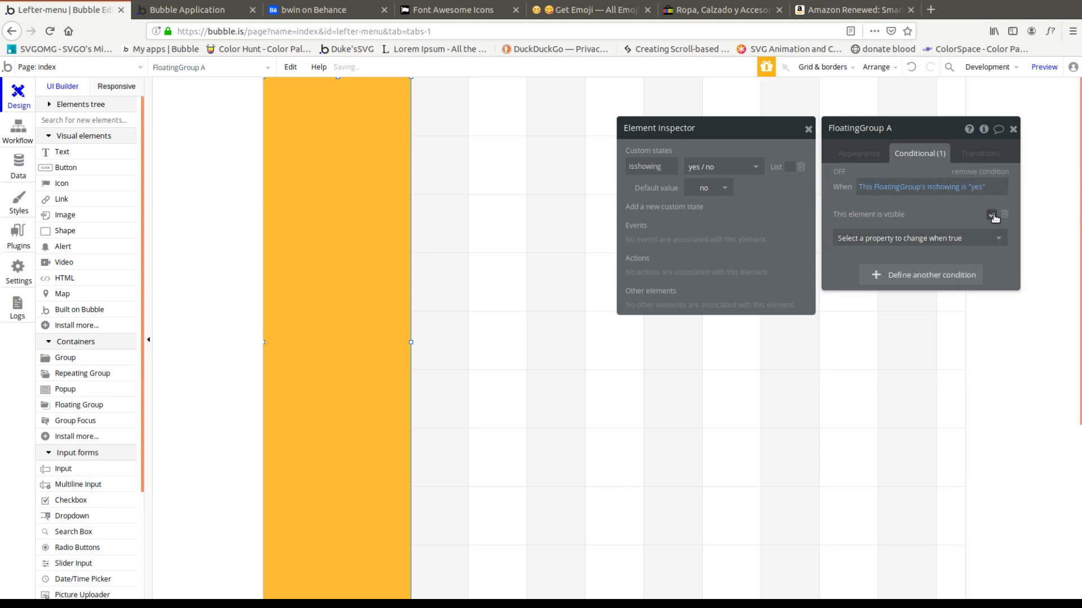
Step: Make the menu hidden on page load while keeping it fixed width
click(858, 153)
scroll(1003, 480, down, 2)
click(1003, 480)
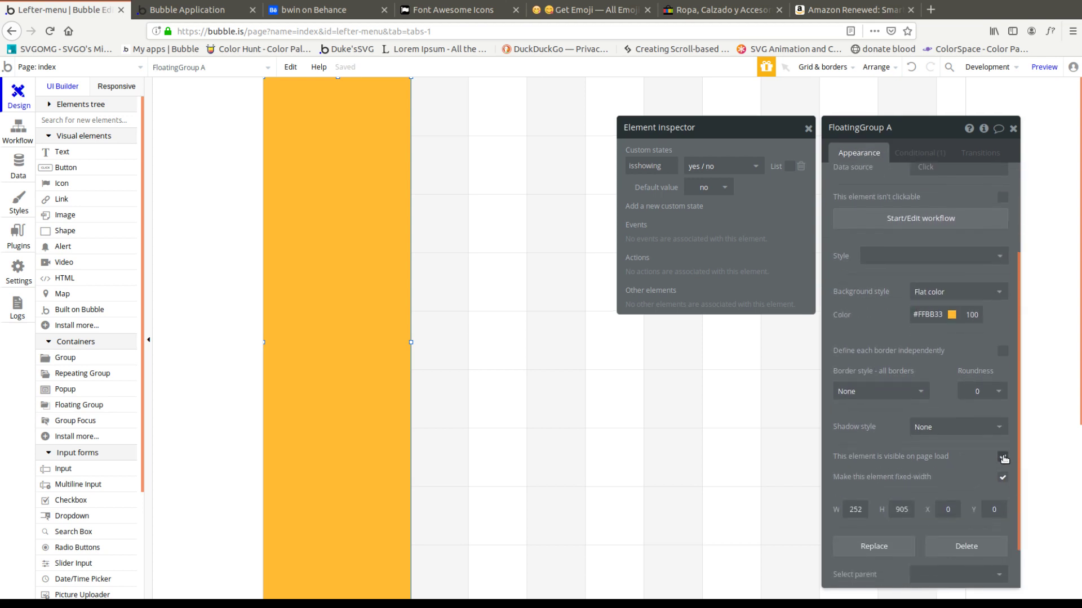
click(1002, 457)
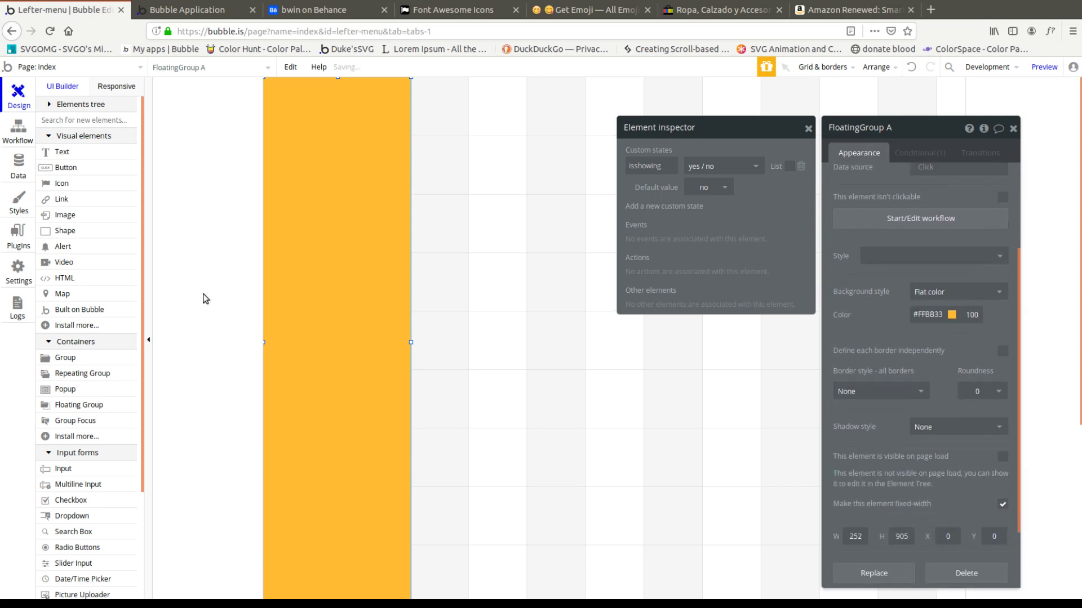
Step: Draw a new button on the page to the right of the menu
click(64, 164)
drag(490, 125, 702, 188)
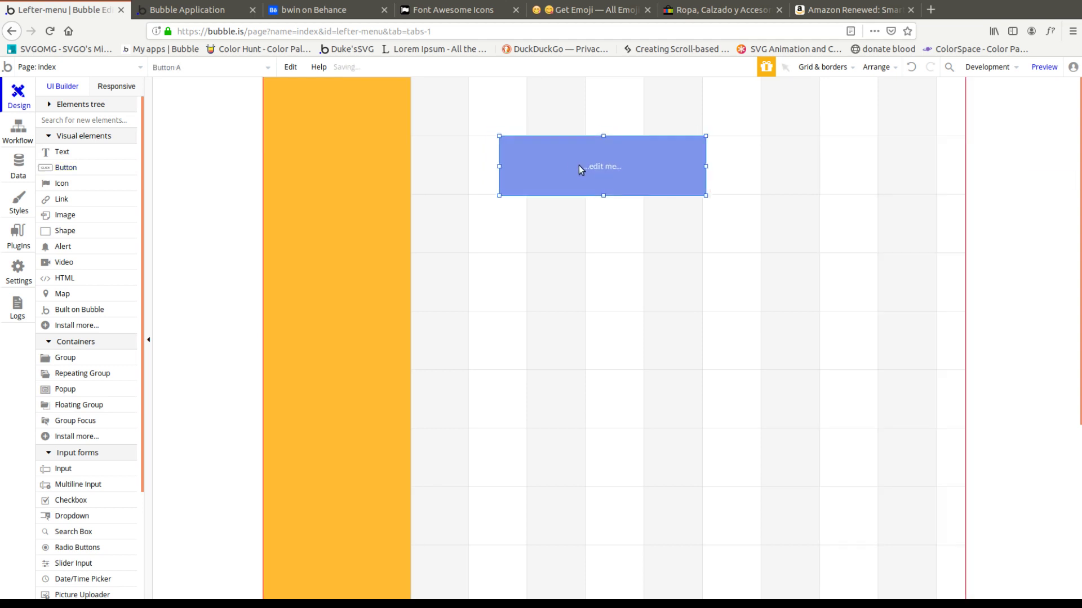
drag(582, 169, 672, 163)
Step: Give the button a workflow setting FloatingGroup A's isshowing to FloatingGroup A's isshowing is "no"
click(932, 233)
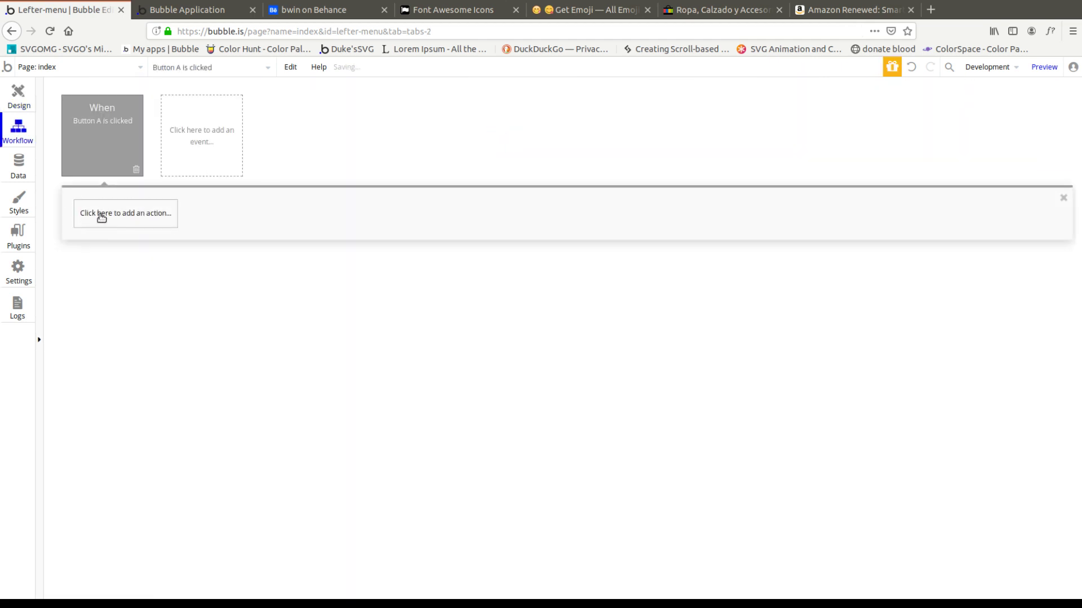
click(96, 215)
mouse_move(140, 361)
click(264, 281)
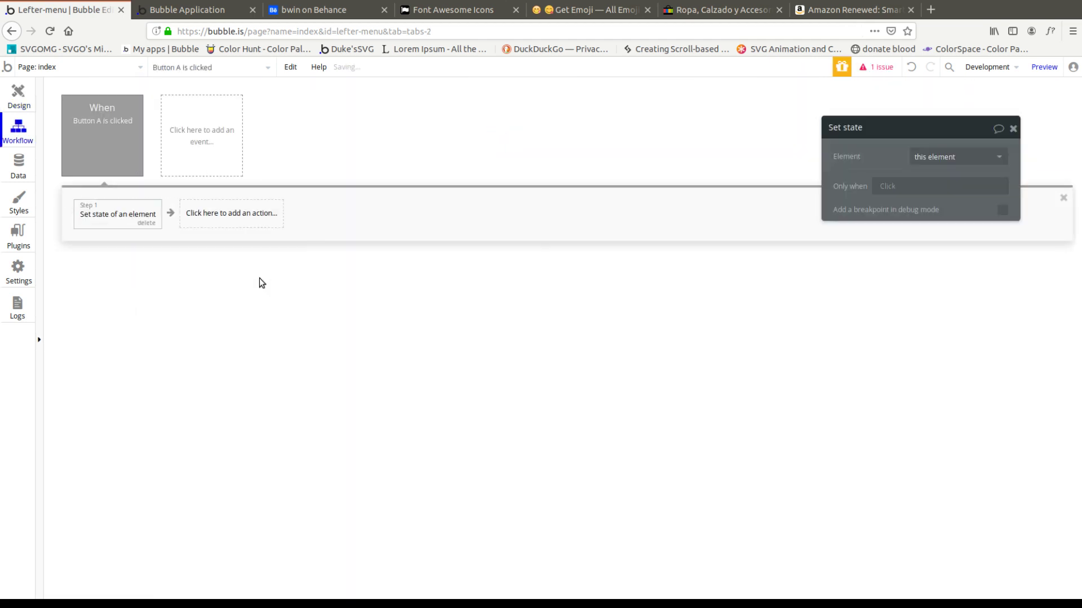
click(957, 157)
click(967, 195)
click(958, 180)
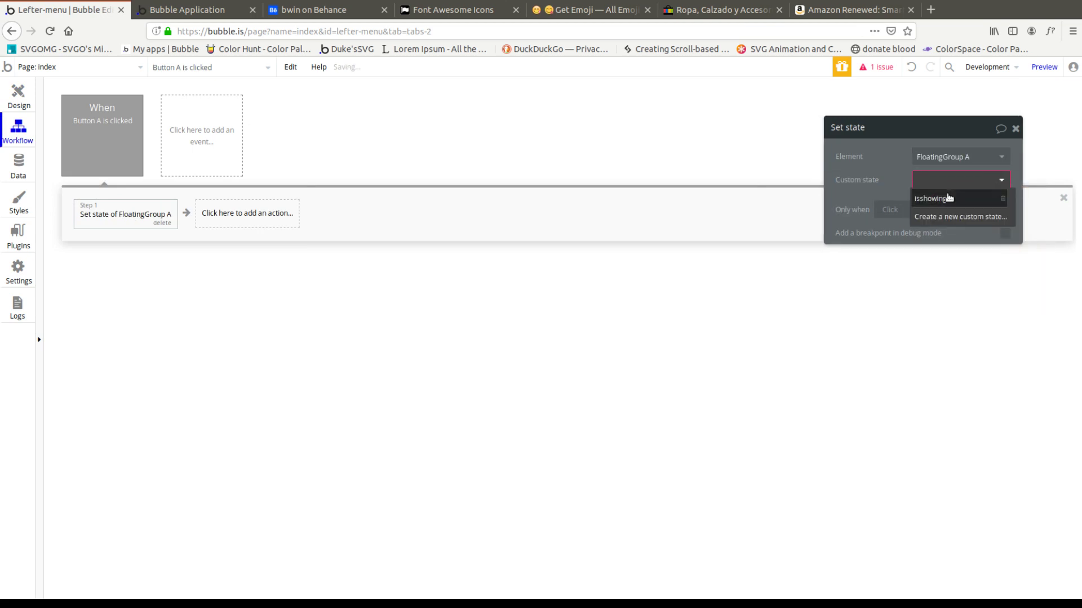
click(949, 197)
click(932, 204)
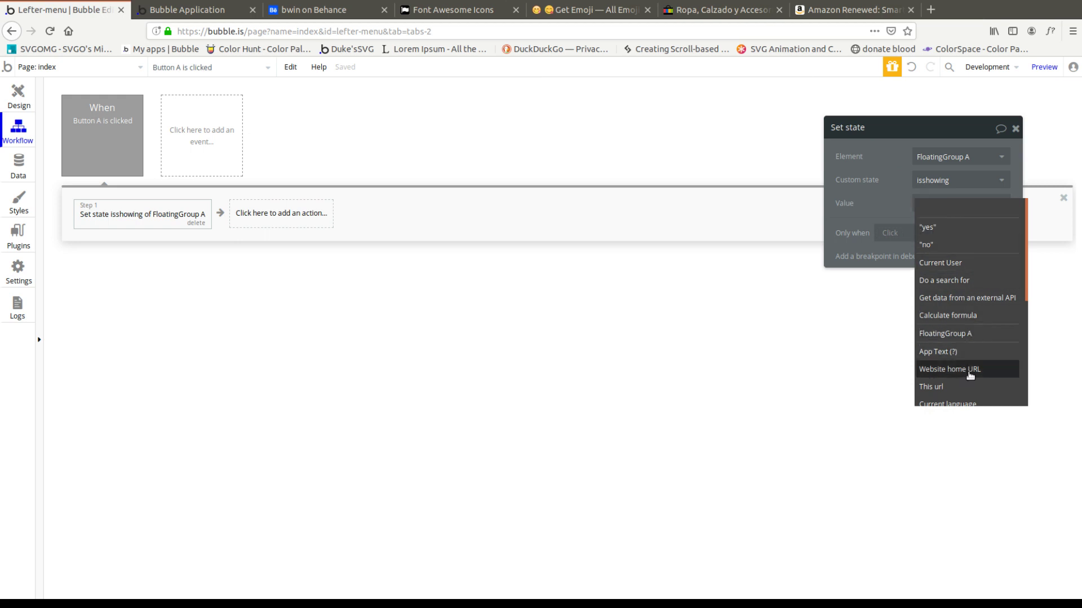
click(971, 334)
click(999, 214)
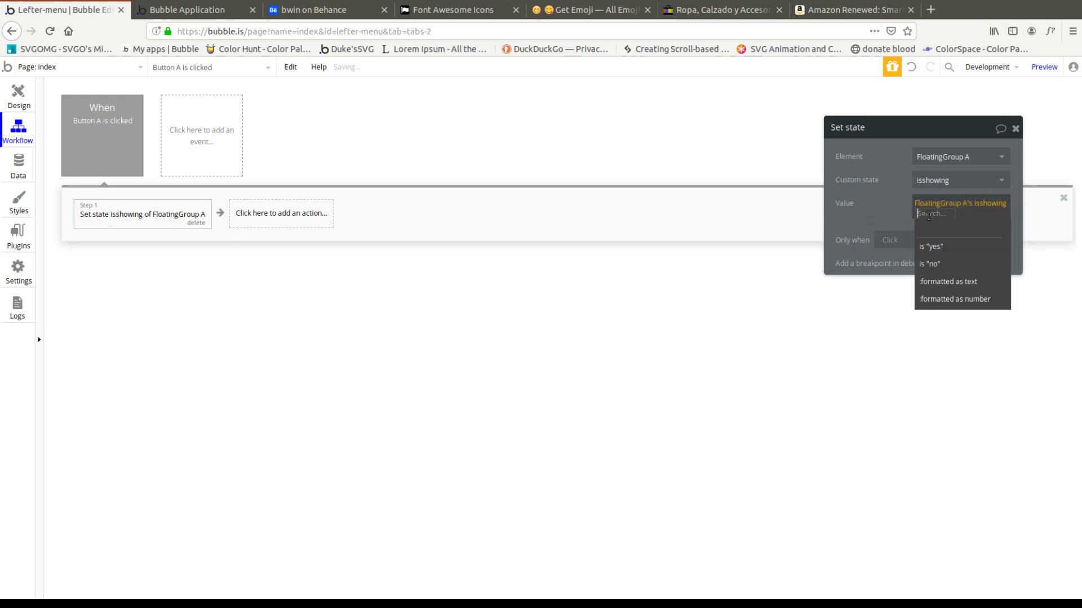
click(941, 264)
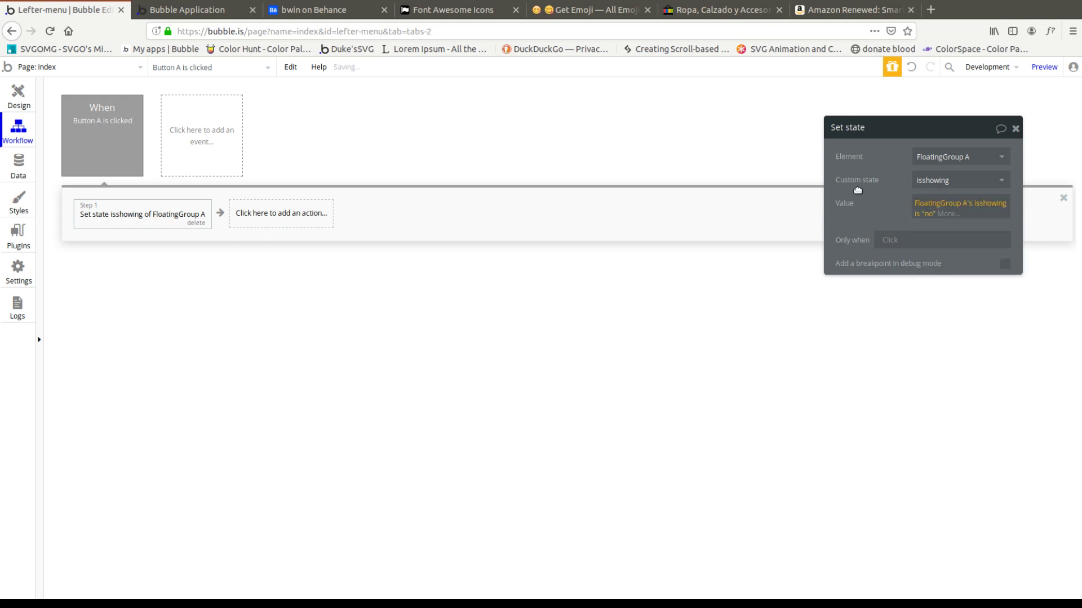
Step: Review the isshowing is "no" value expression, then refresh the app preview
click(924, 213)
click(874, 190)
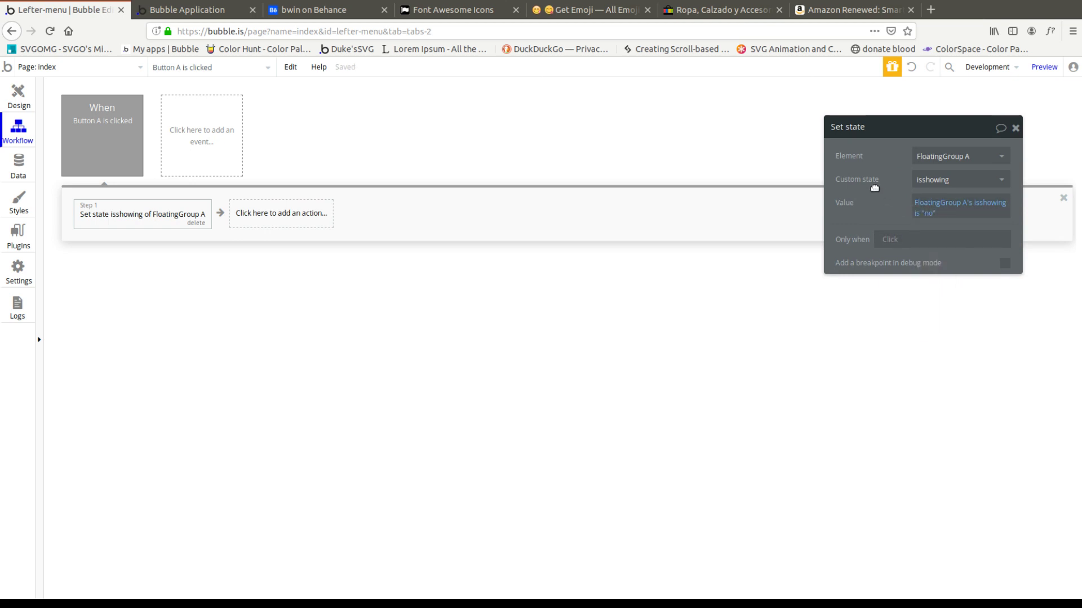
drag(874, 189, 272, 215)
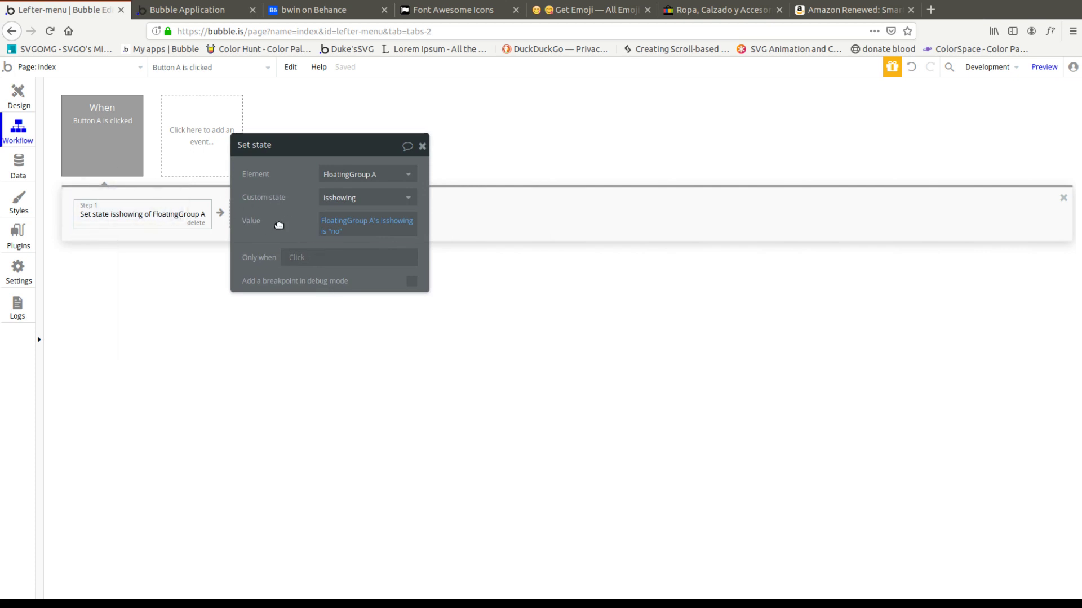
drag(288, 213, 298, 206)
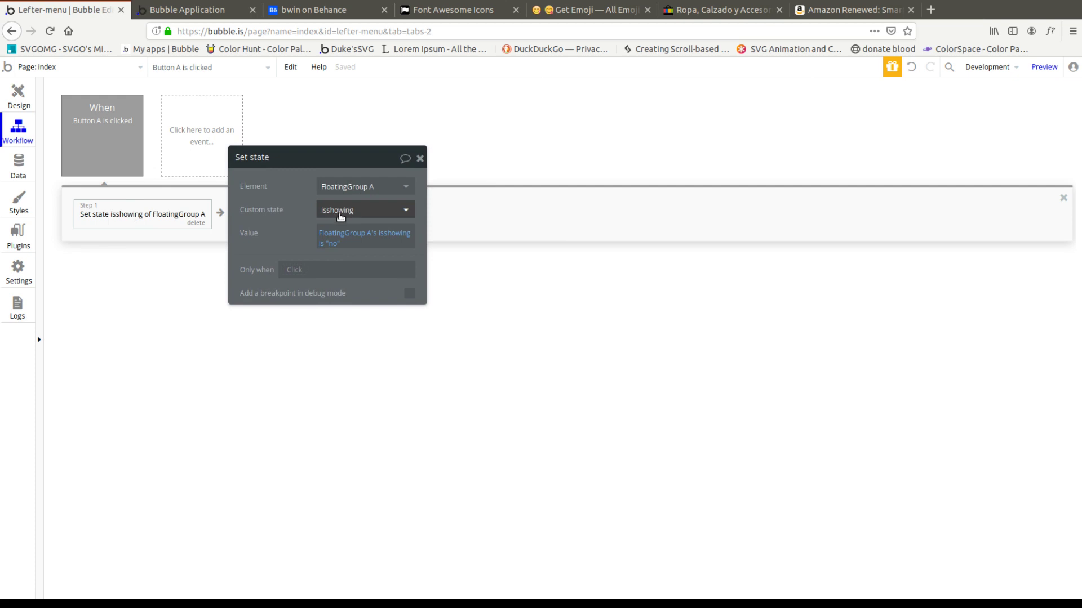
mouse_move(340, 217)
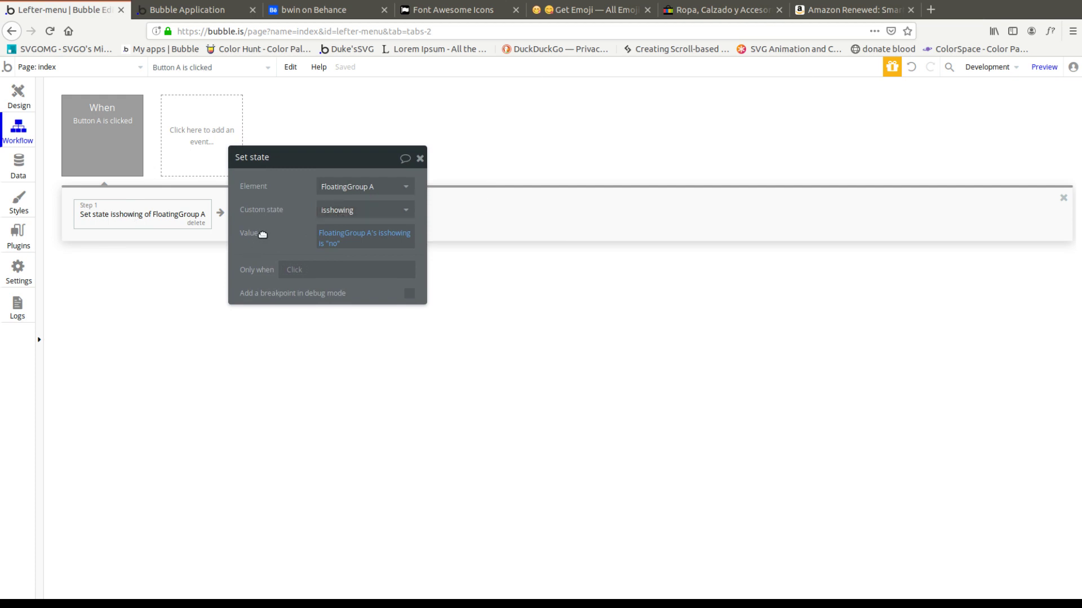
click(324, 236)
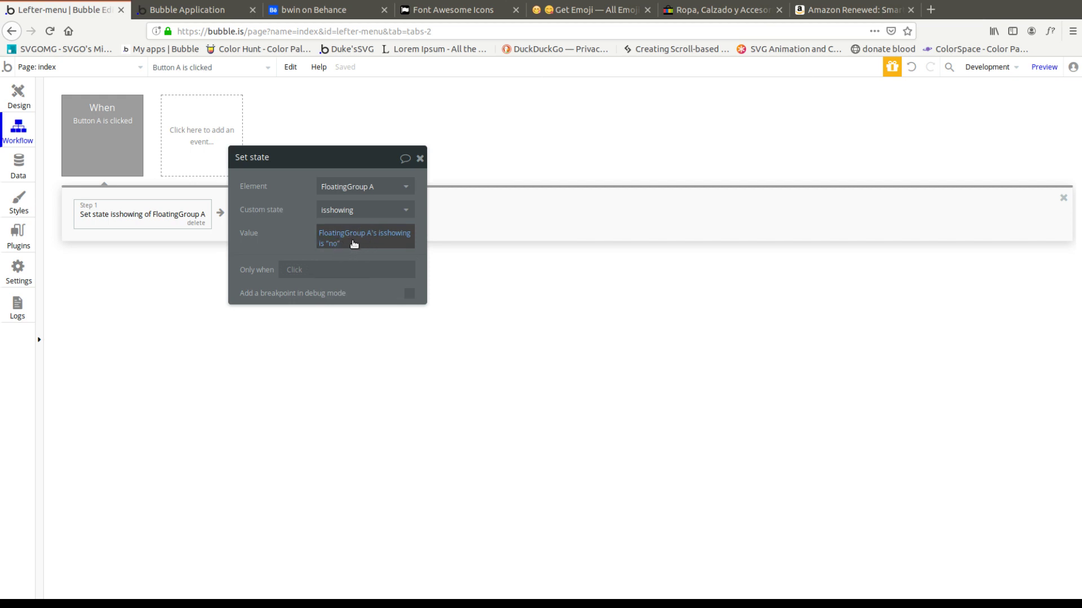
click(354, 244)
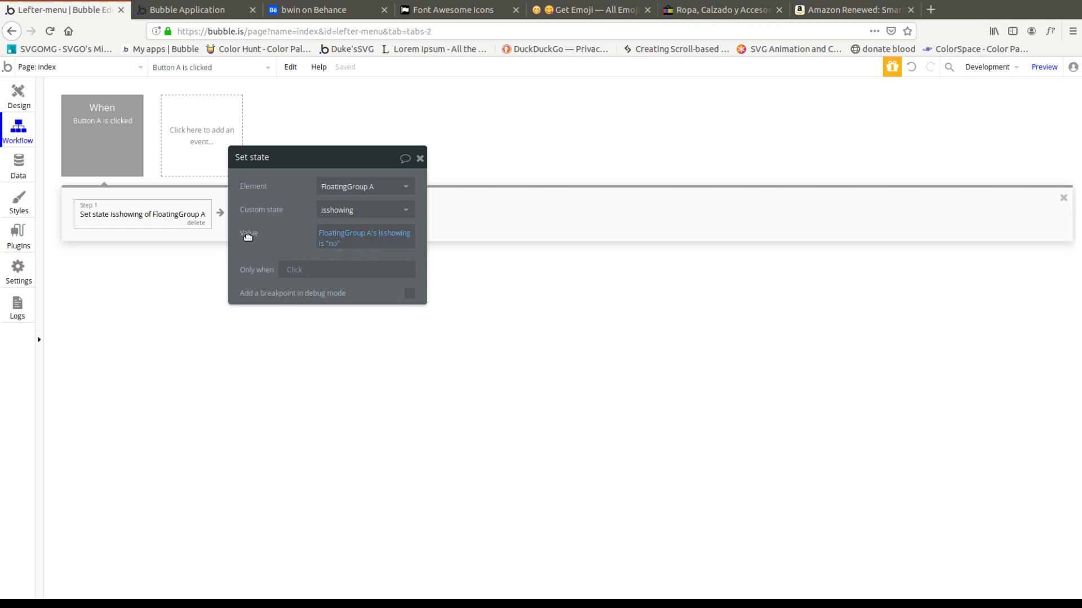
click(335, 246)
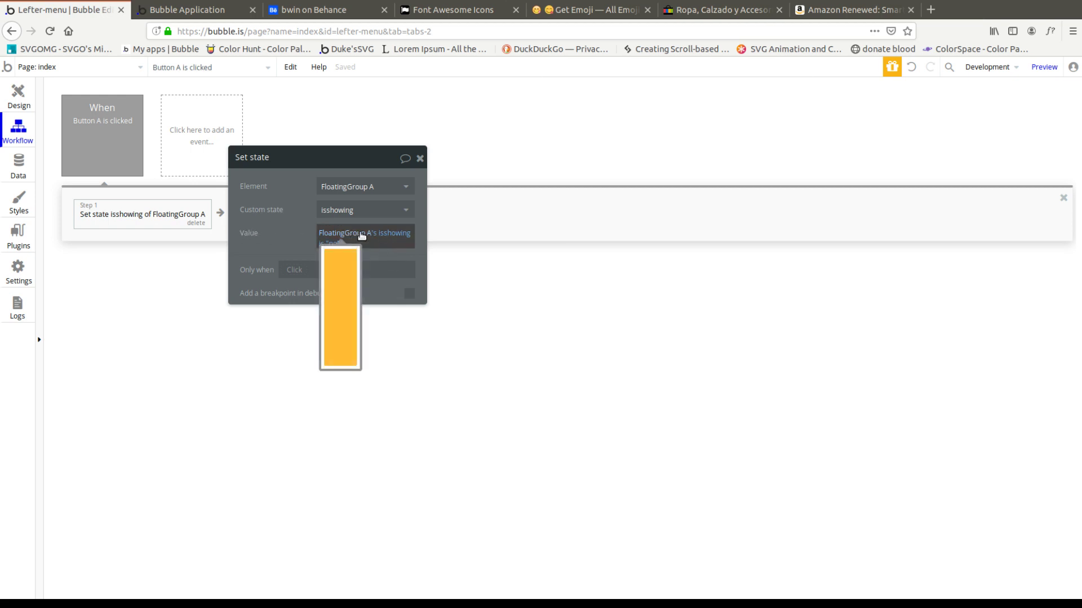
click(336, 249)
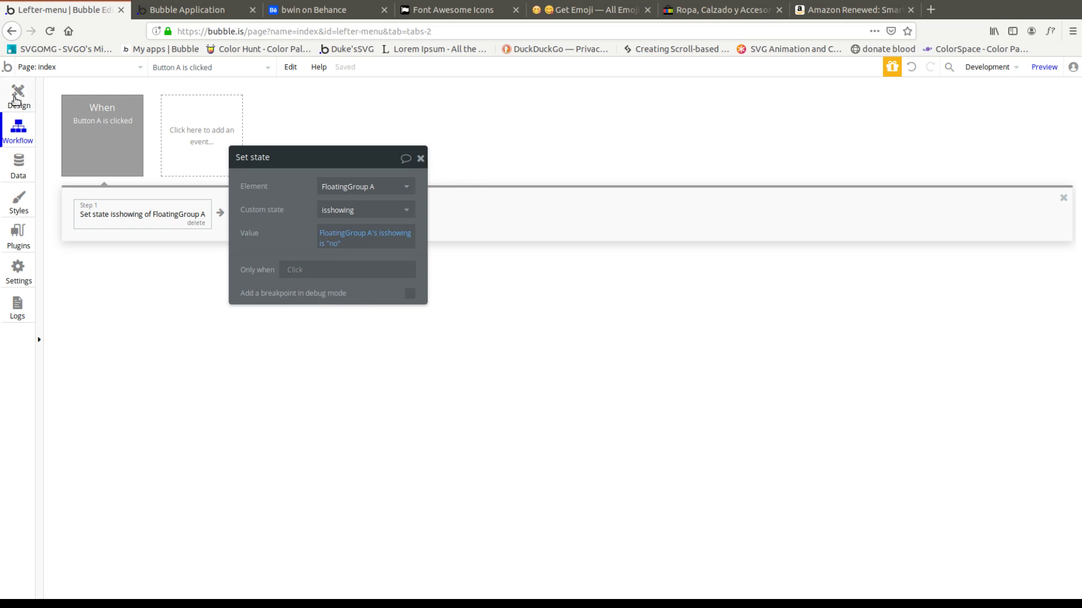
click(186, 10)
key(F5)
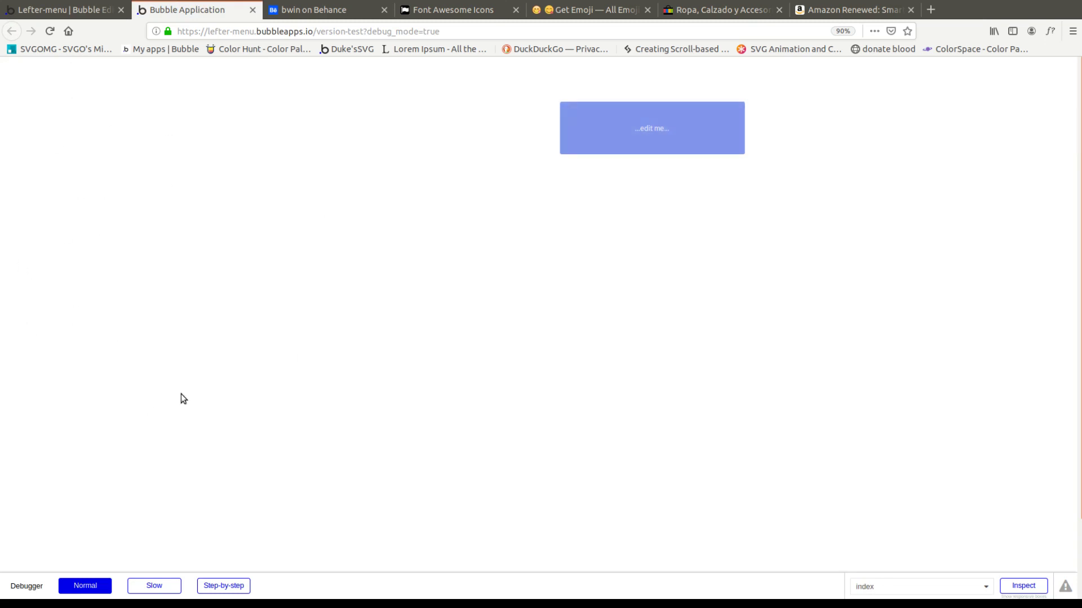
Step: Click Button A repeatedly in the preview to test the menu toggling open and closed
click(680, 125)
click(648, 123)
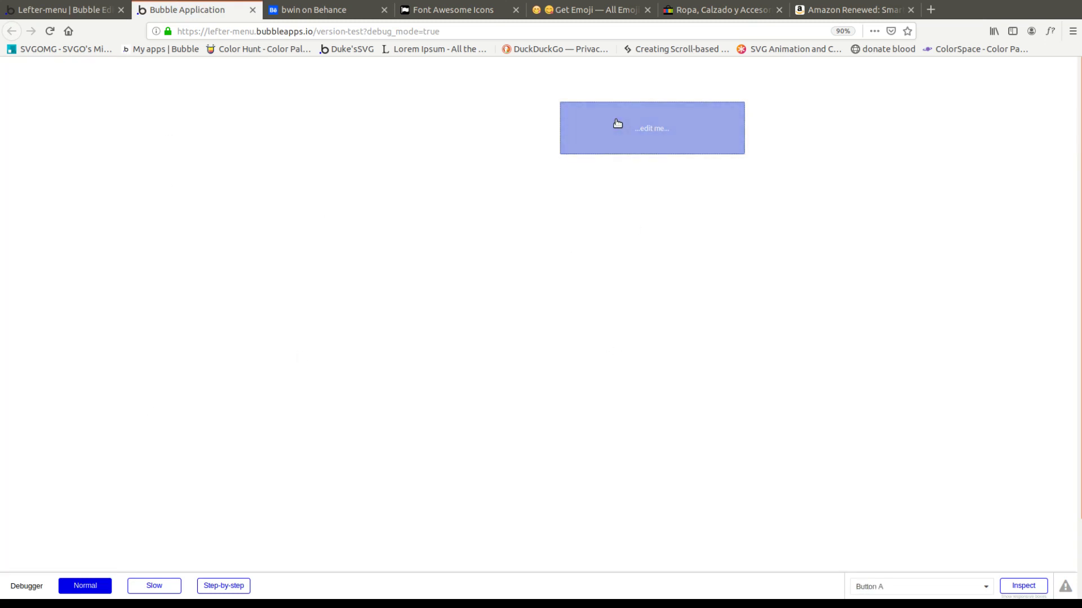
click(618, 149)
click(618, 148)
click(617, 145)
Step: In the editor, select the yellow floating group and glance at the bwin reference
click(107, 10)
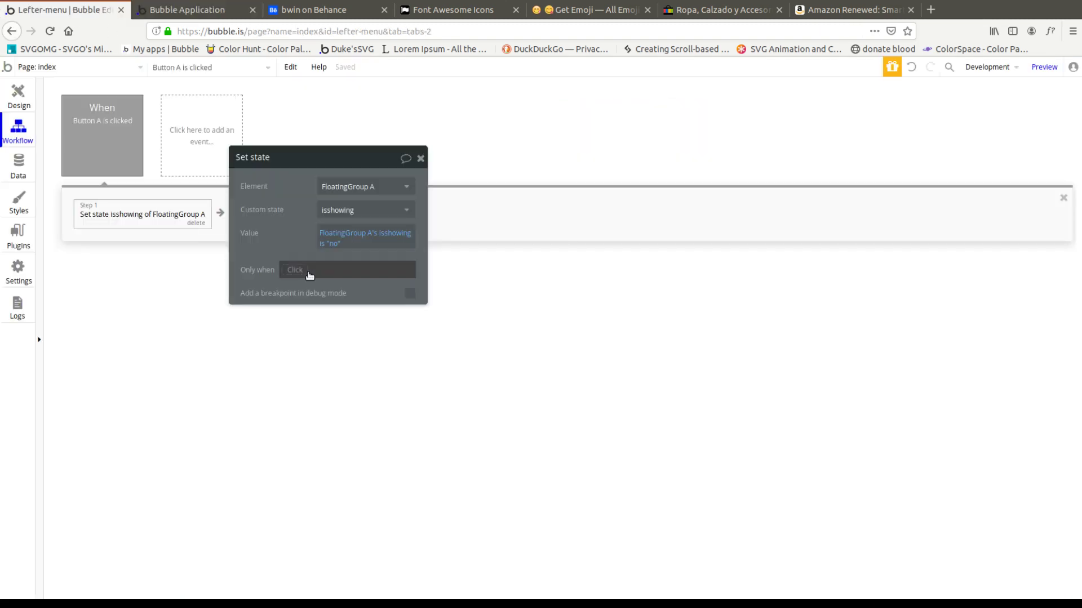
click(28, 100)
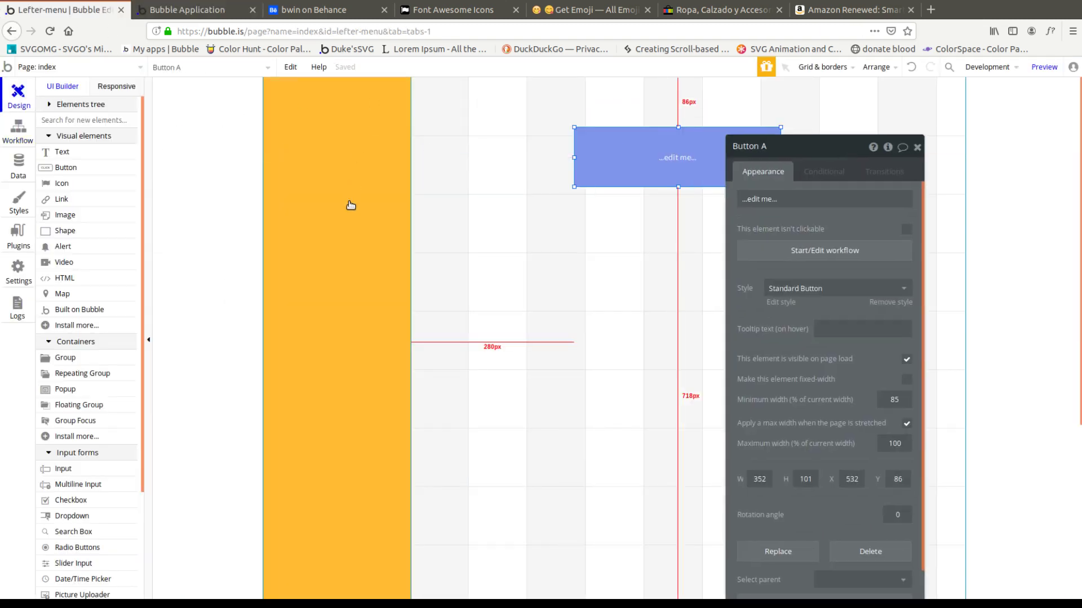
click(350, 205)
key(ctrl+3)
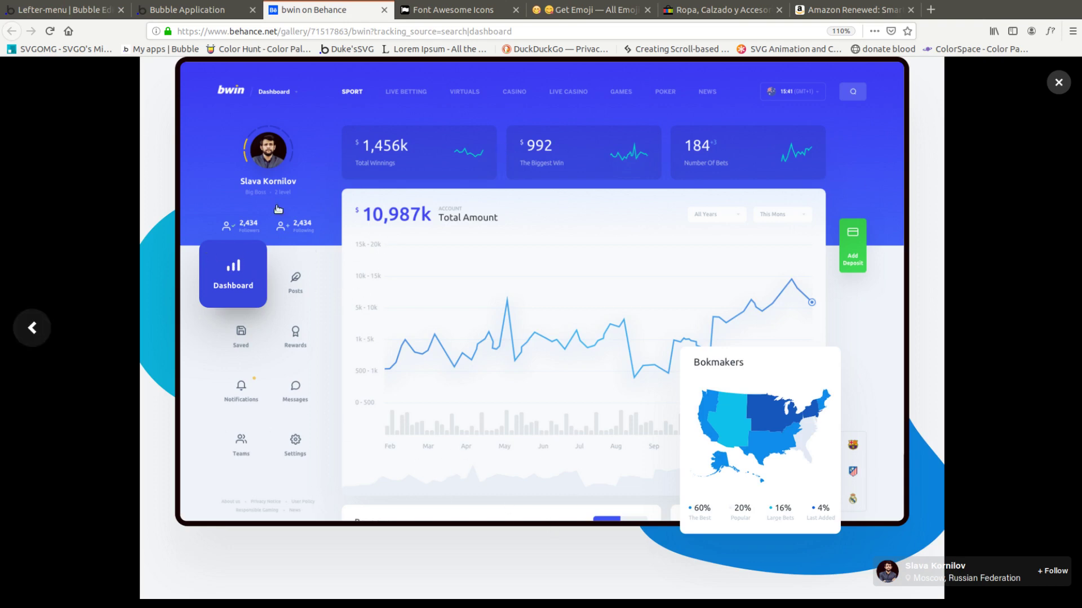
click(184, 15)
Step: Set FloatingGroup A's width to 350 px, then glance at the bwin reference
click(64, 9)
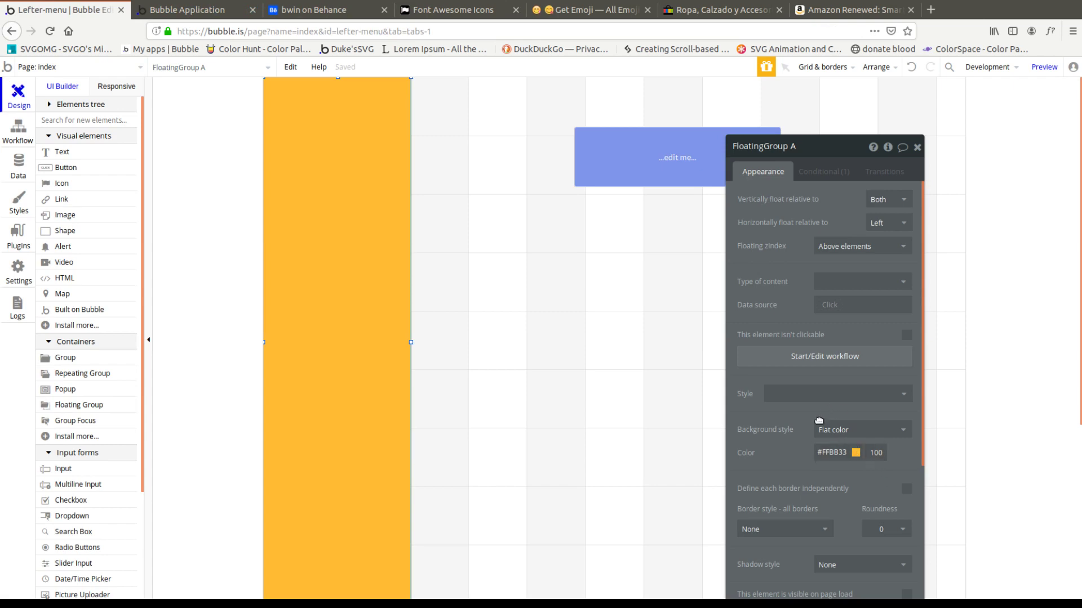
scroll(817, 439, down, 3)
double_click(760, 476)
text(350)
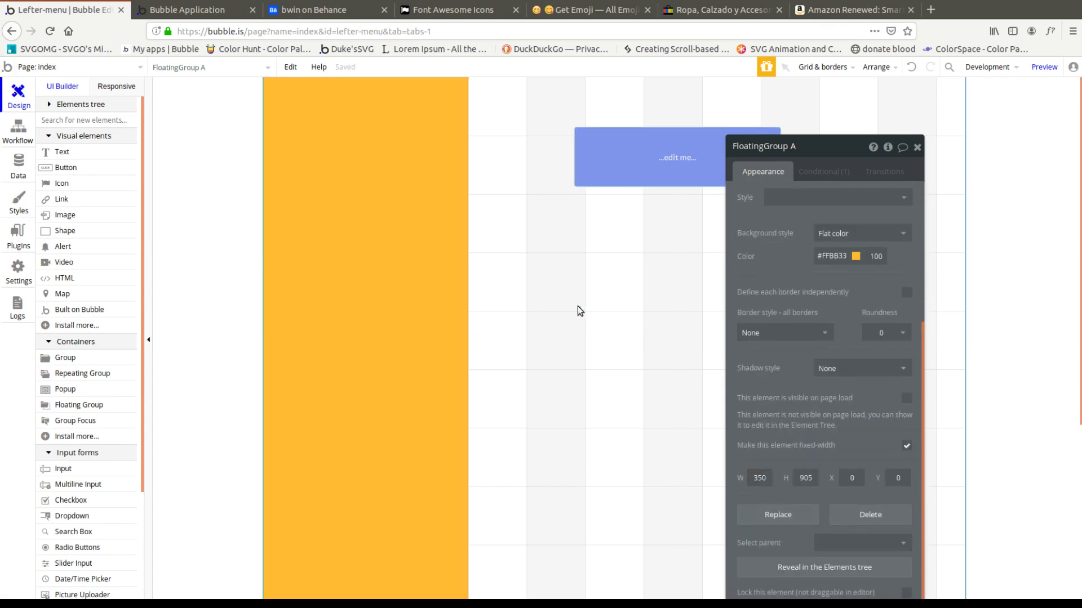
click(577, 309)
click(293, 10)
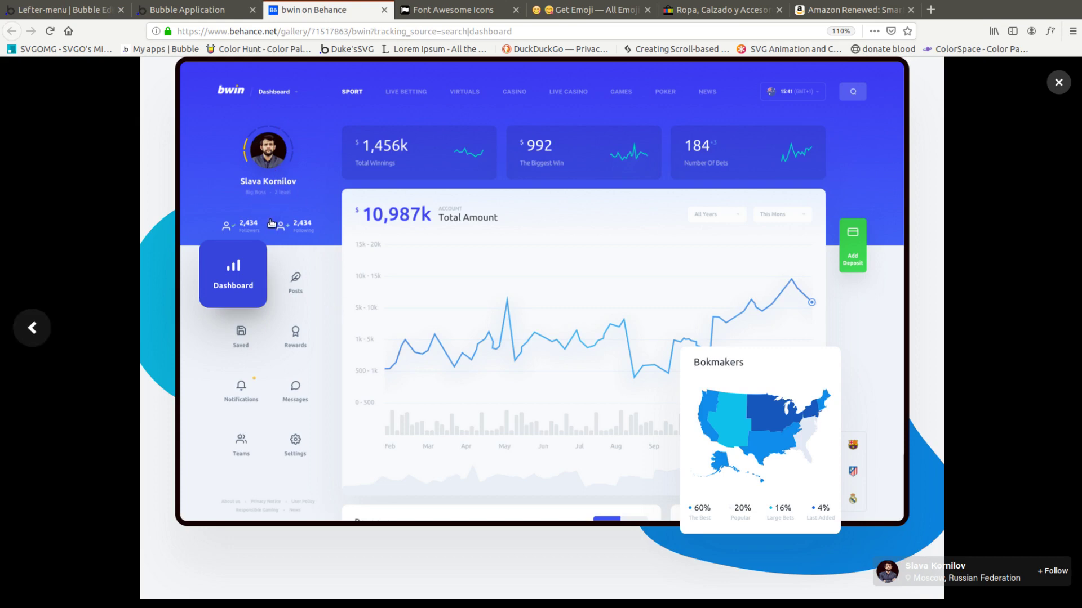
key(ctrl+Page_Up)
Step: Draw white Group A at the menu's top, stretched to the full menu width
click(85, 10)
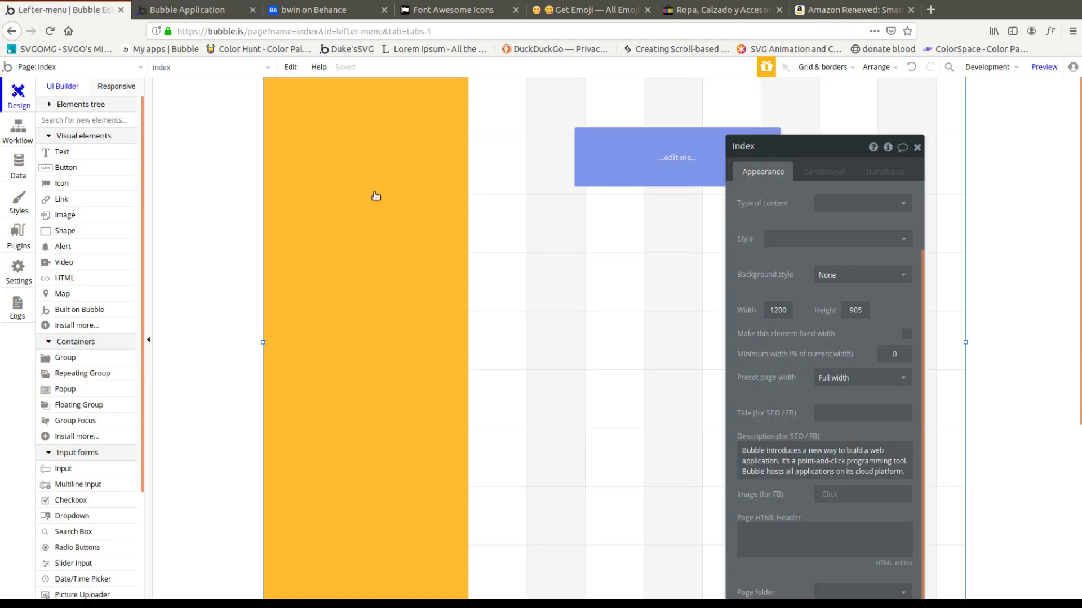
click(65, 358)
mouse_move(285, 91)
mouse_down()
mouse_move(336, 181)
mouse_move(449, 219)
mouse_up()
drag(413, 186, 389, 195)
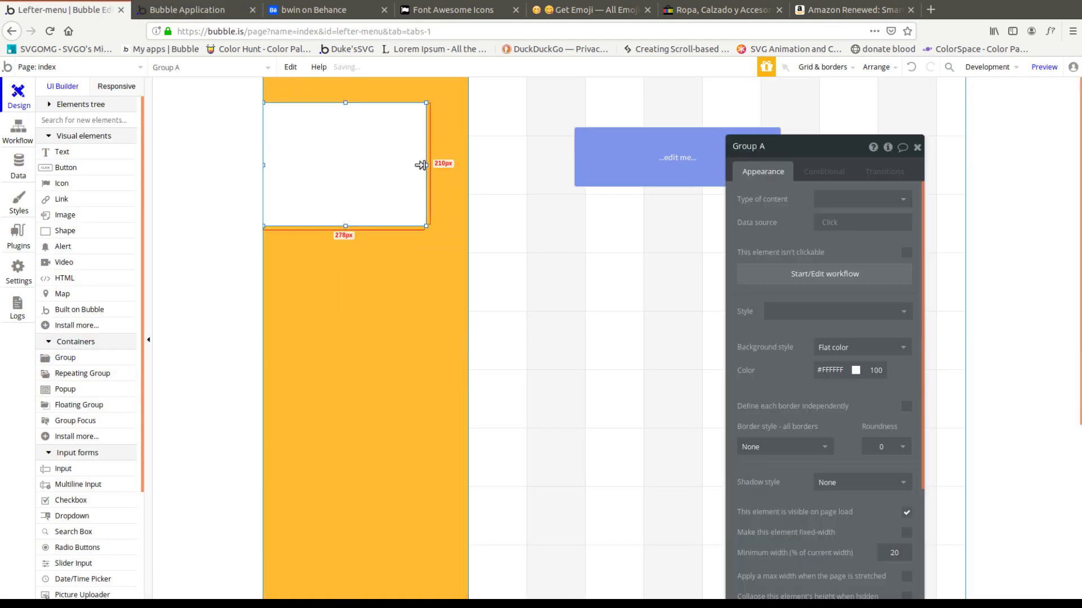
drag(426, 165, 468, 165)
Step: After checking the reference and preview, draw a small square Group B inside the header
click(309, 9)
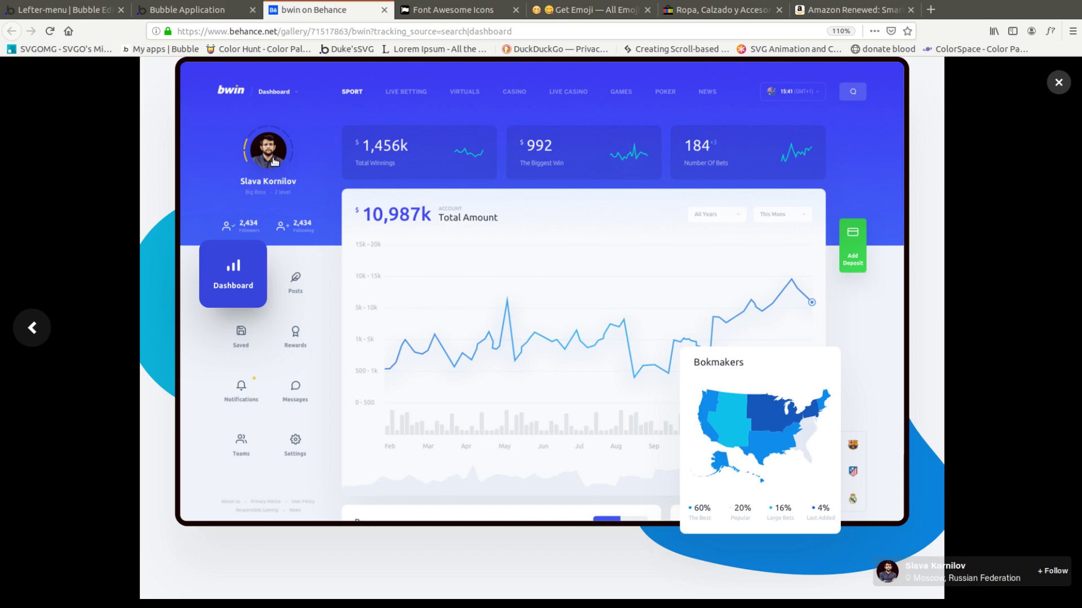
click(187, 8)
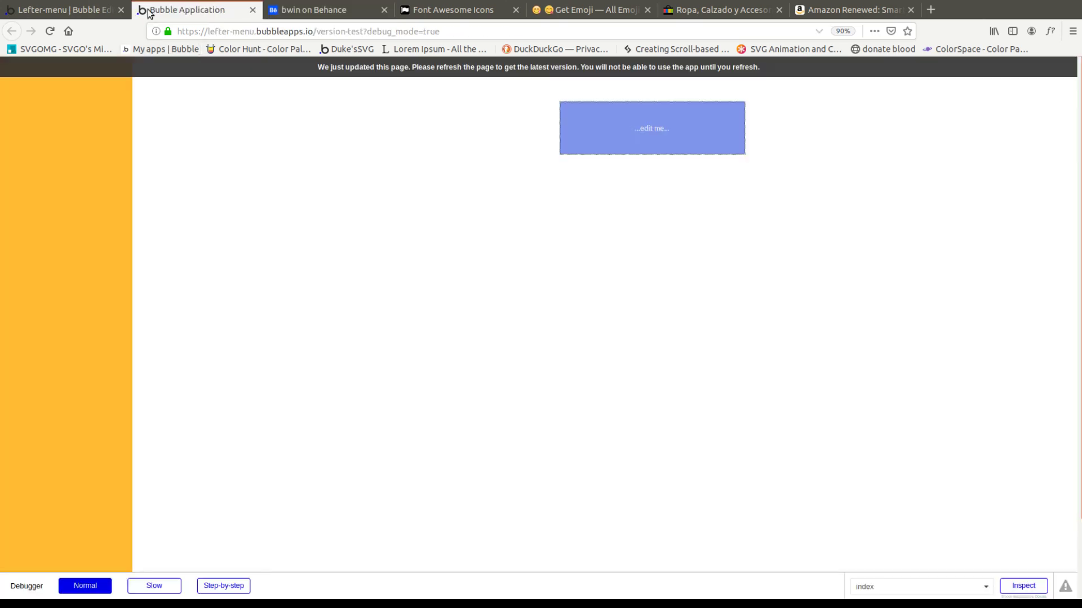
click(56, 10)
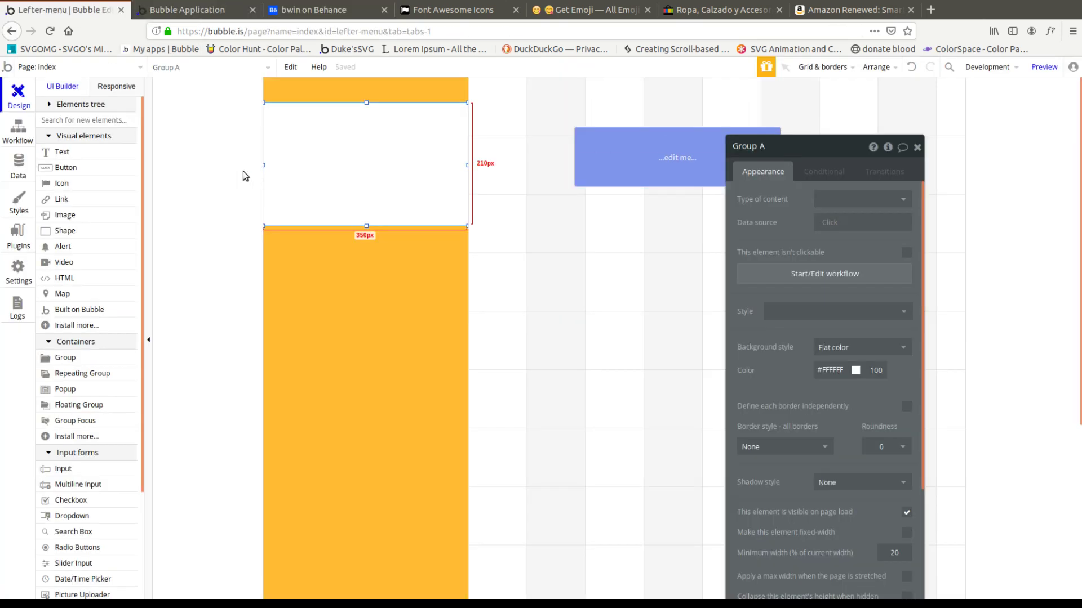
click(75, 364)
drag(347, 125, 399, 174)
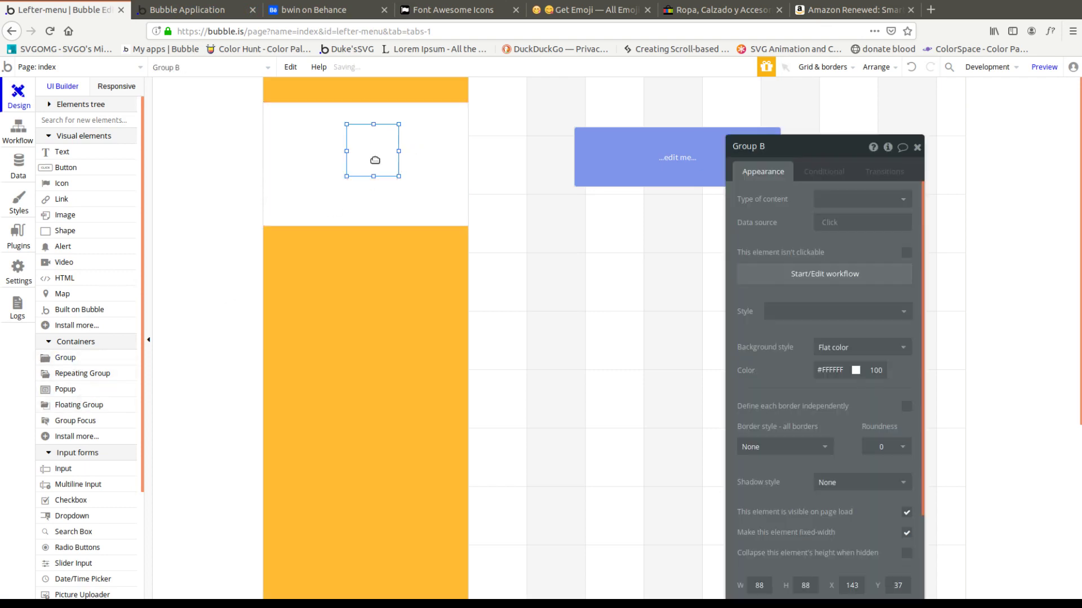
Step: Set Group B's background style to Image using the uploaded S3 photo URL
click(842, 348)
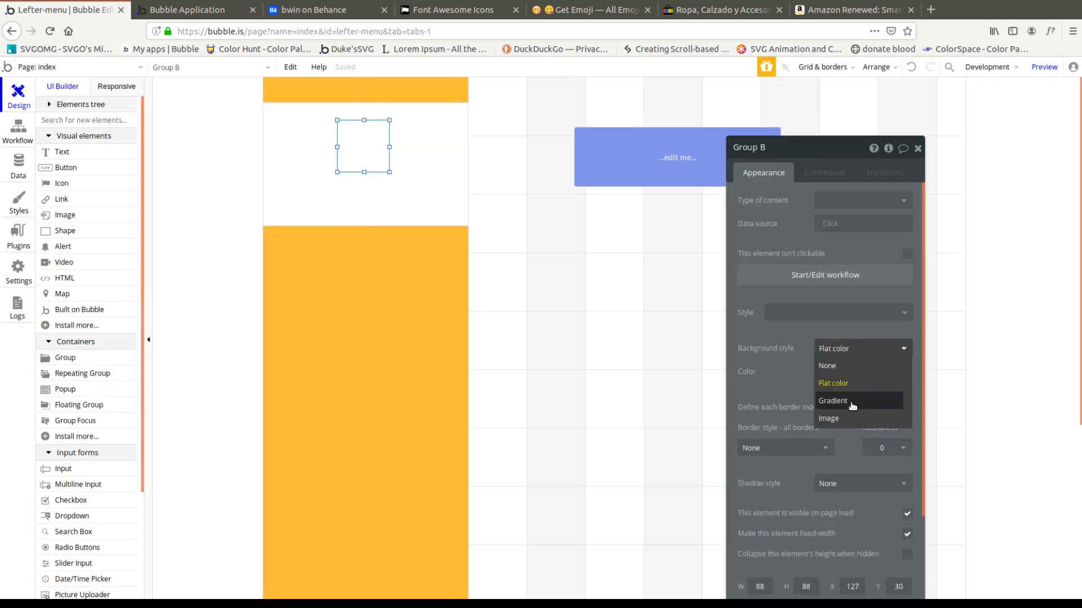
click(848, 421)
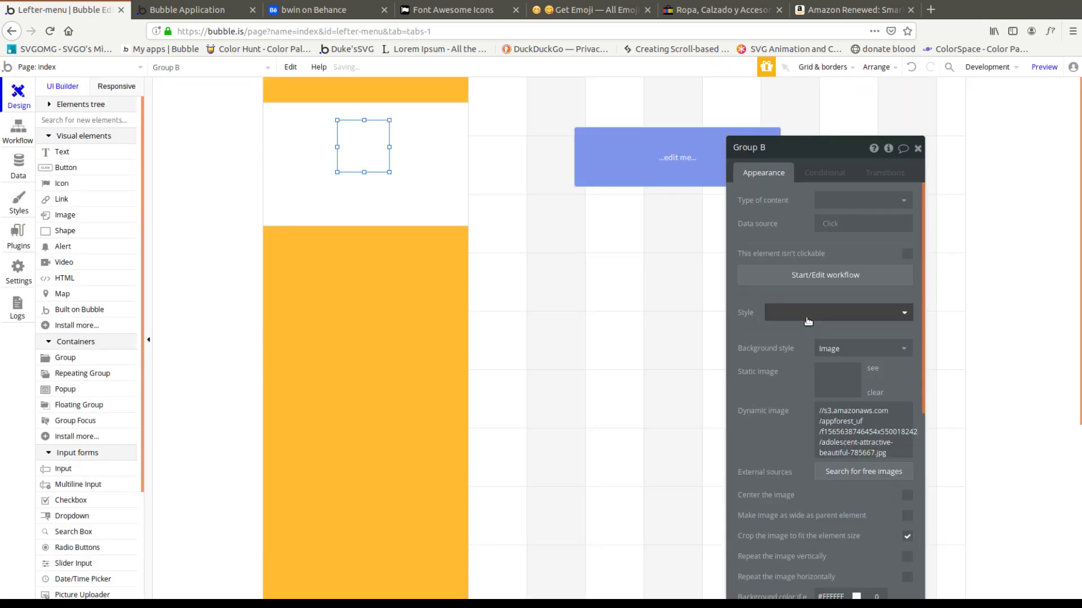
scroll(765, 430, down, 2)
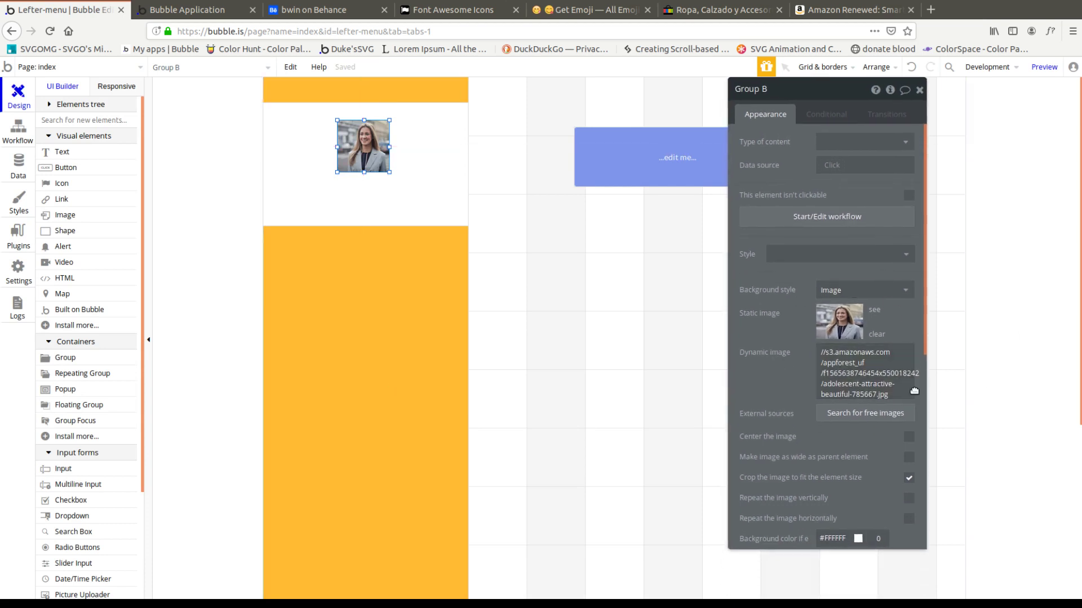
click(883, 393)
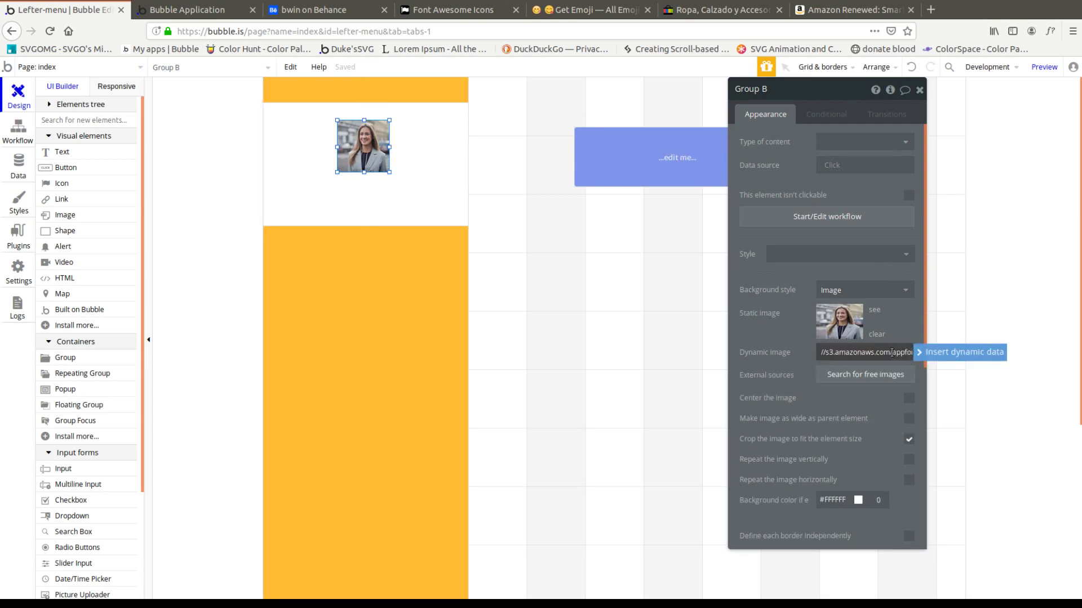
key(End)
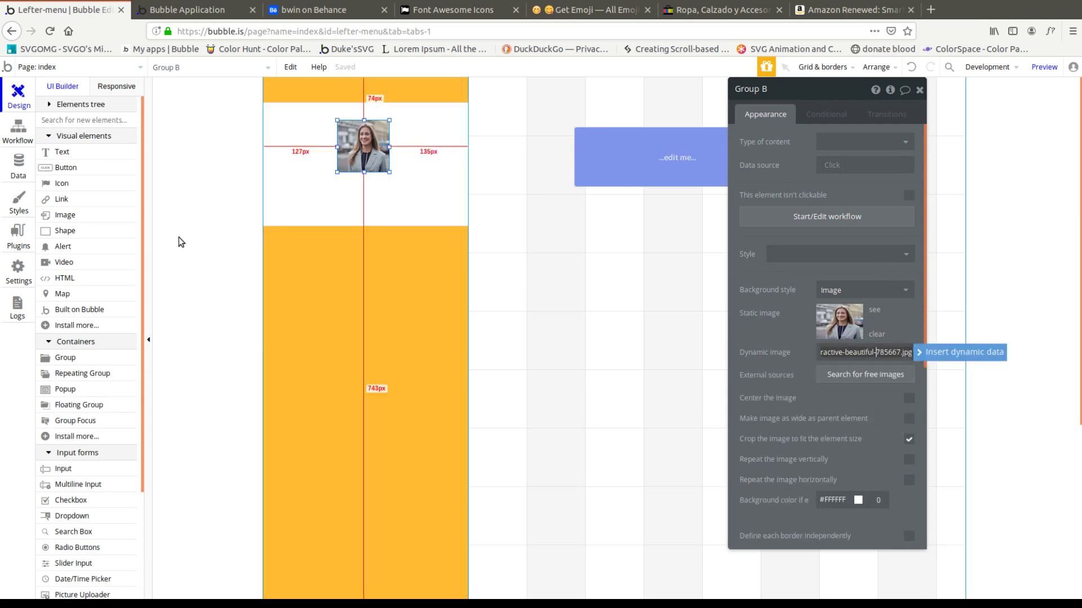
click(32, 147)
Step: Find the uploaded jpg in the Data File manager and view it in a new tab
click(20, 168)
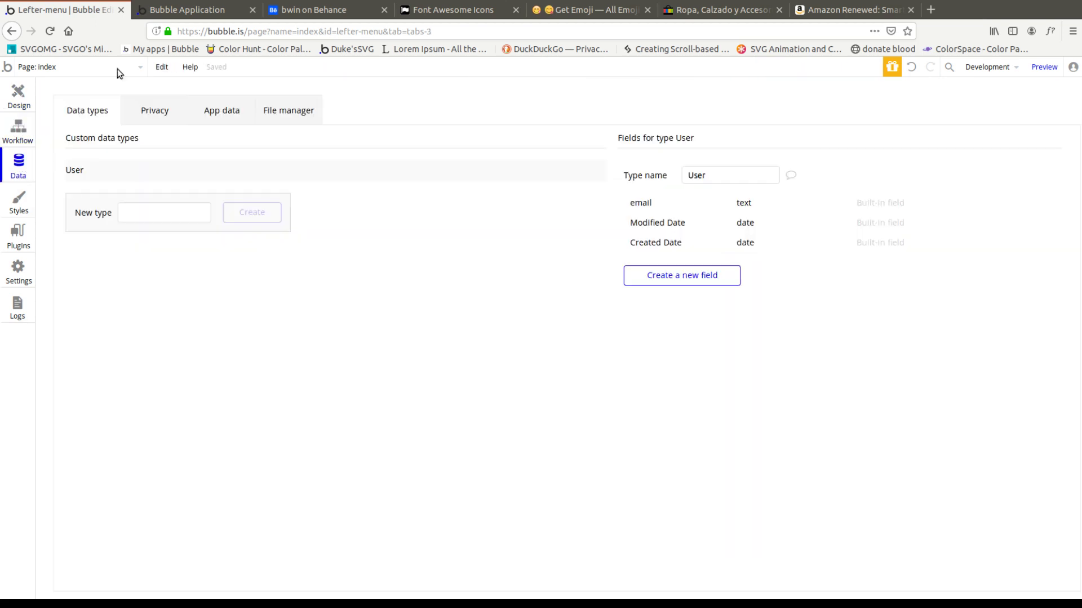
click(236, 115)
click(284, 111)
click(191, 170)
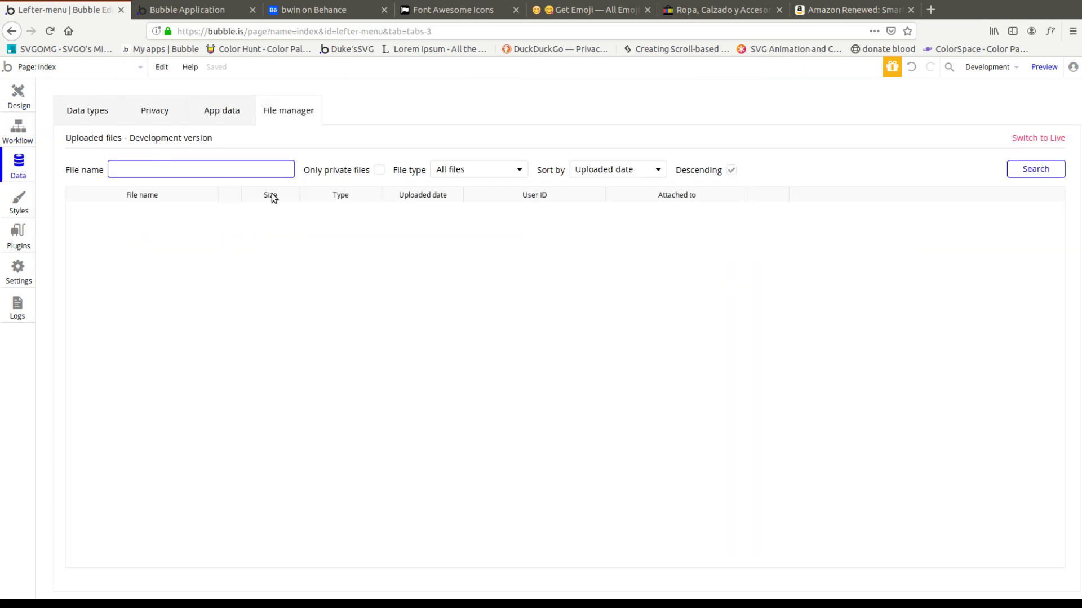
text(as)
click(1040, 173)
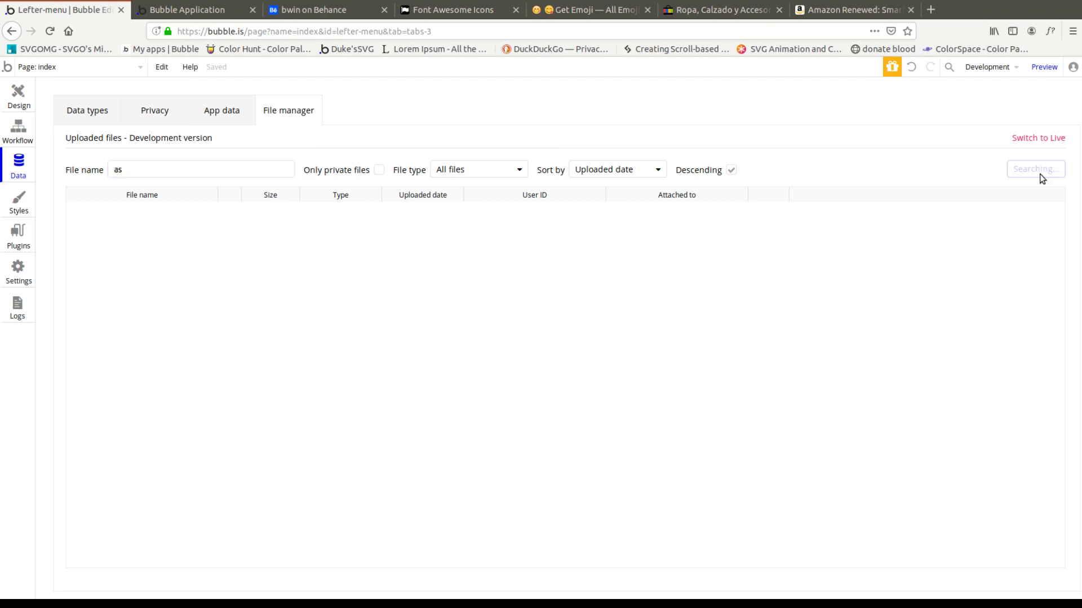
double_click(194, 169)
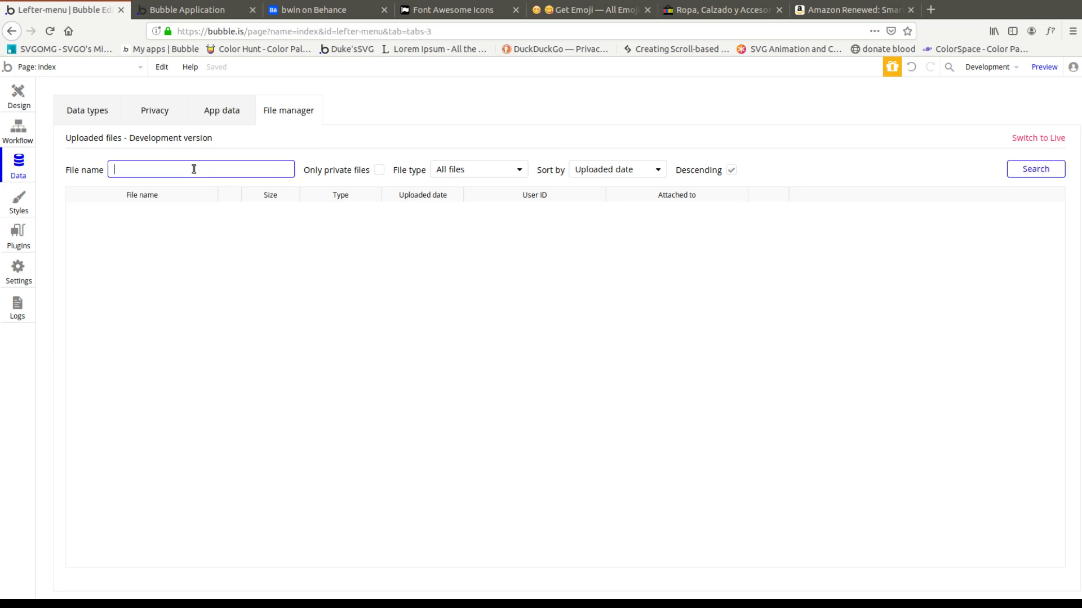
click(1033, 168)
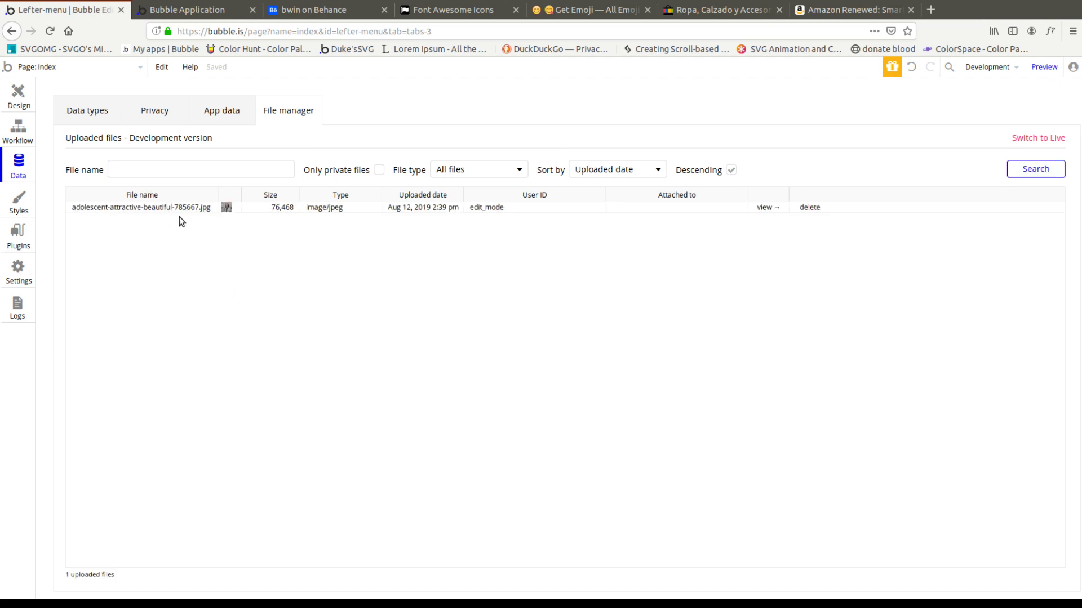
triple_click(183, 208)
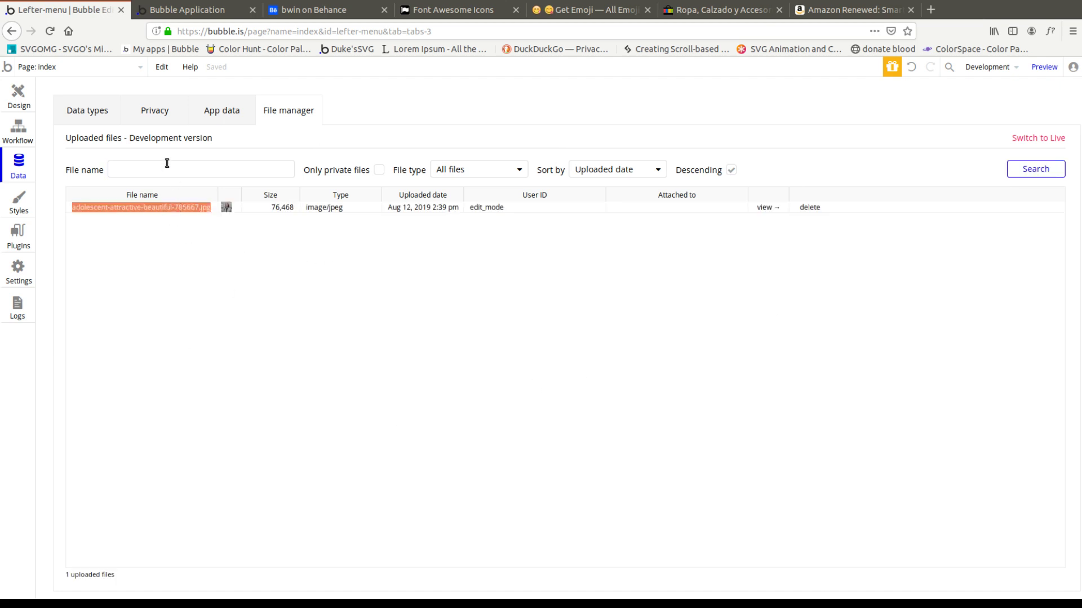
drag(142, 207, 72, 207)
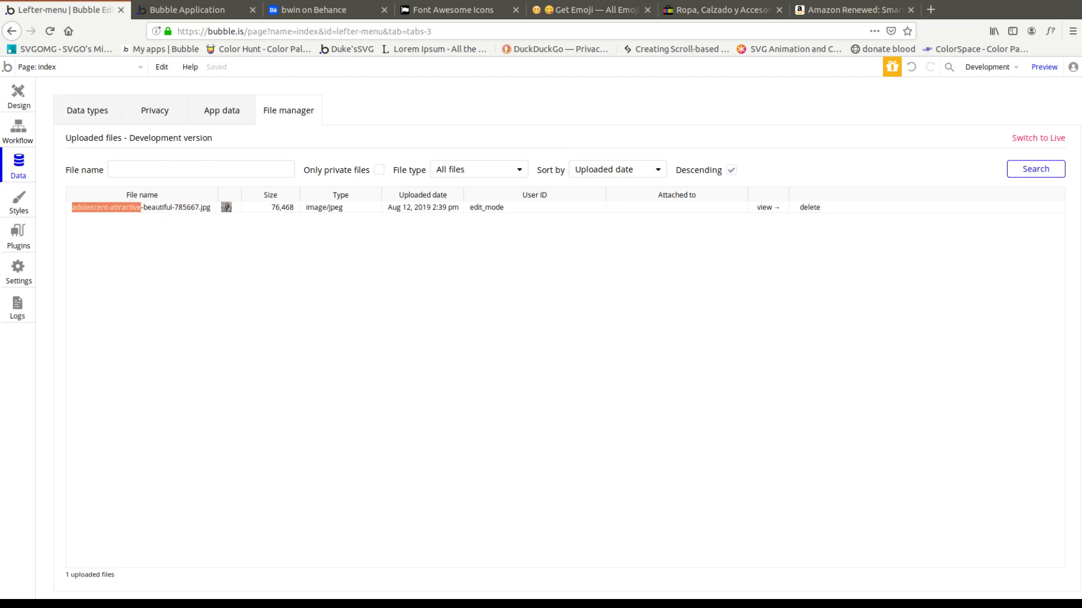
click(772, 208)
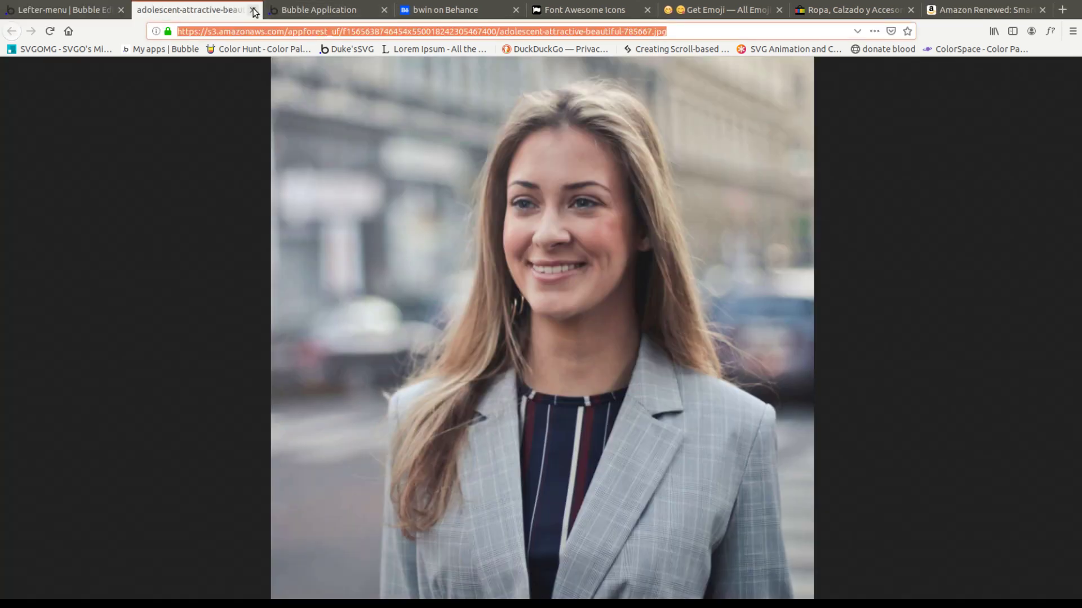
click(253, 9)
Step: Back in Design, delete Group B's dynamic image URL
click(18, 96)
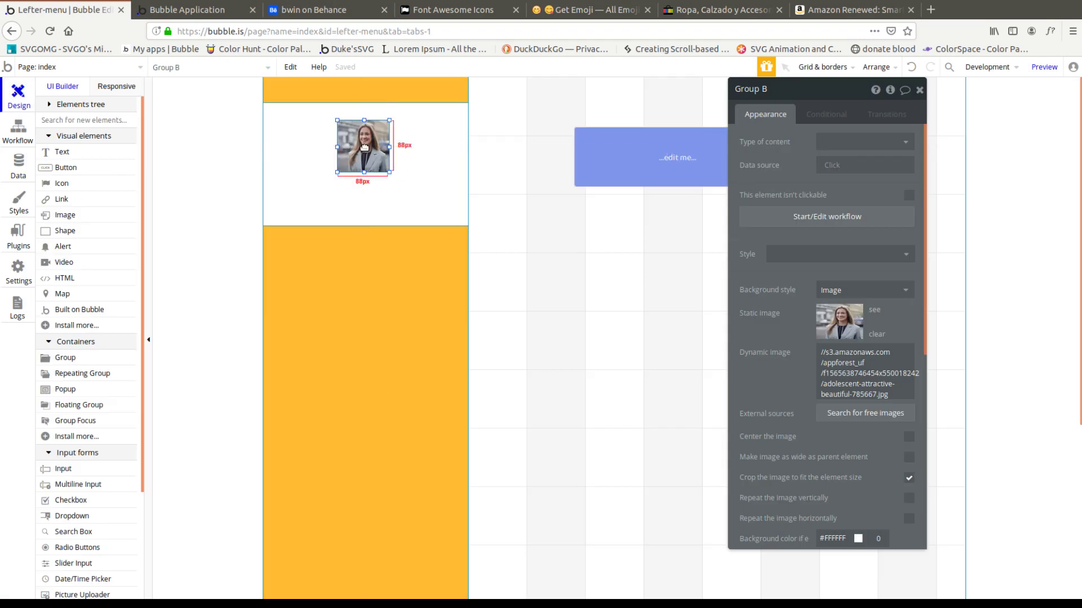
click(862, 369)
key(ctrl+a)
key(BackSpace)
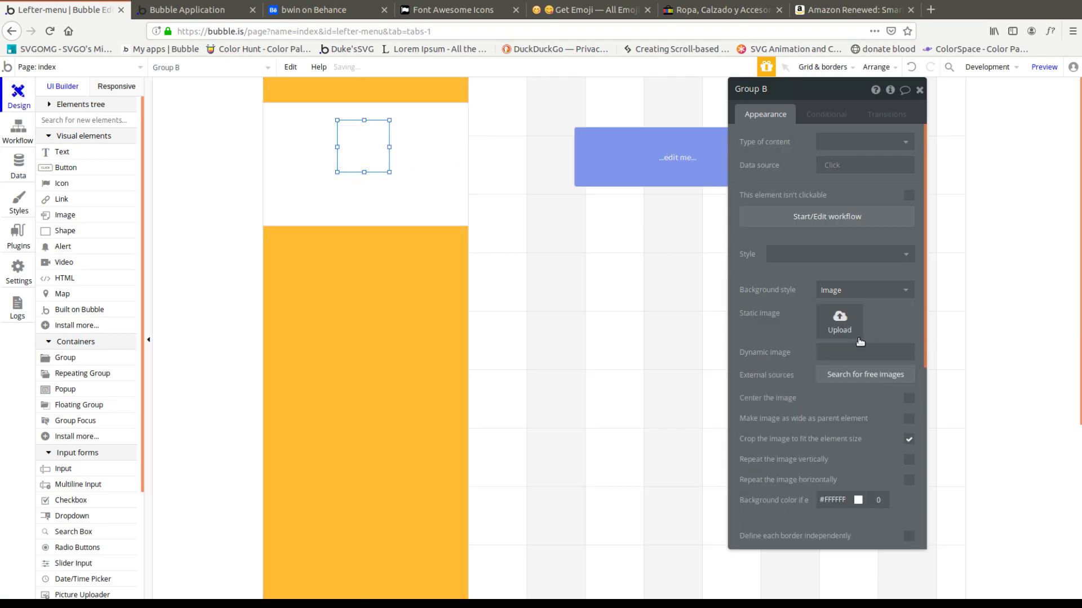
click(853, 351)
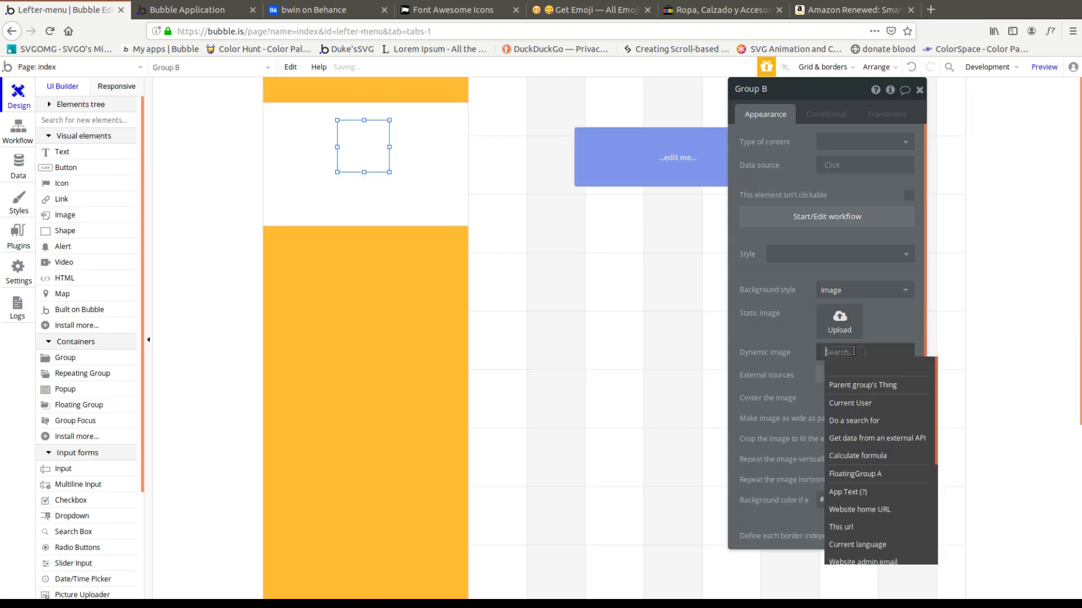
key(ctrl+v)
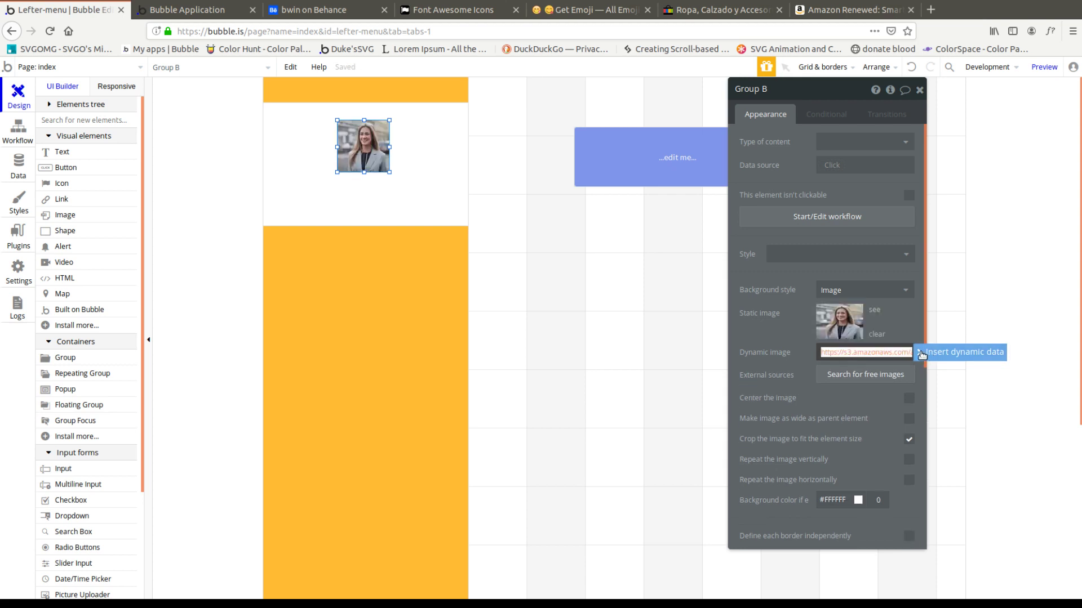
click(877, 334)
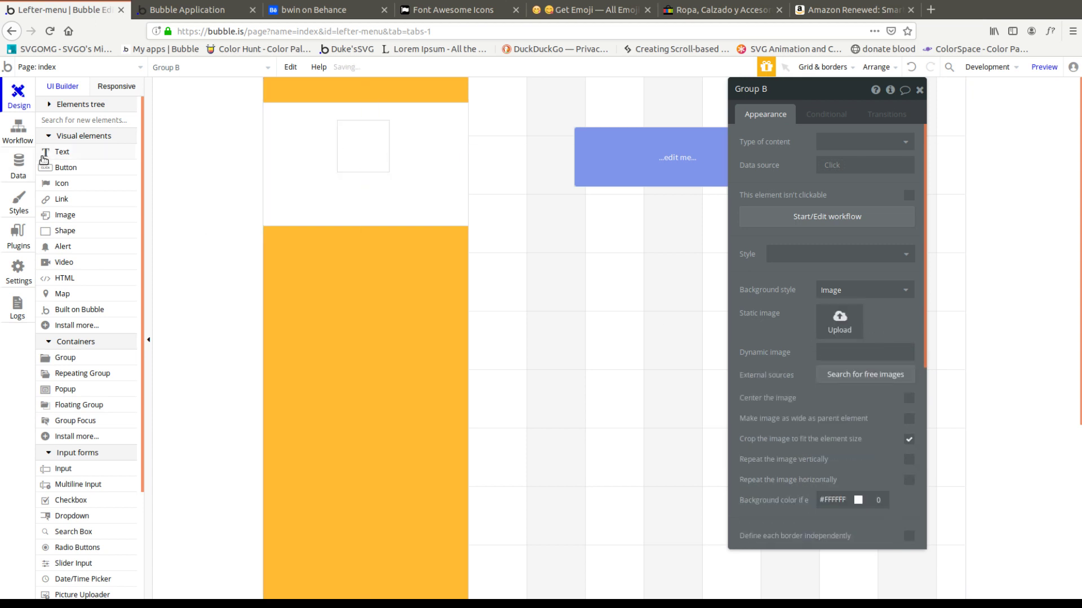
click(18, 165)
Step: Create a field named 'image' of type image on User, then view All Users in App data
click(88, 112)
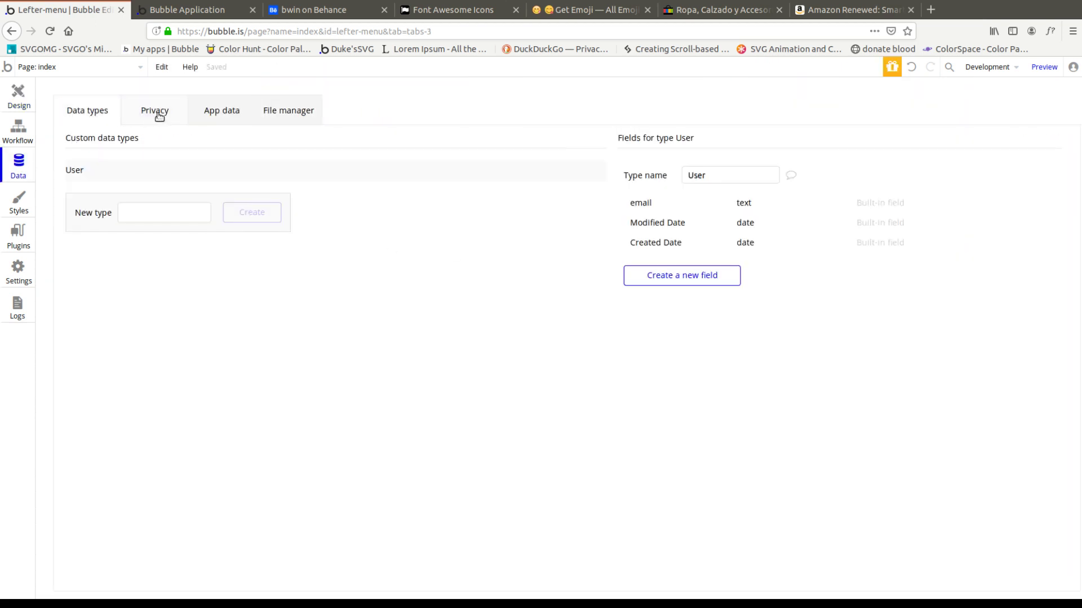
click(156, 111)
click(87, 110)
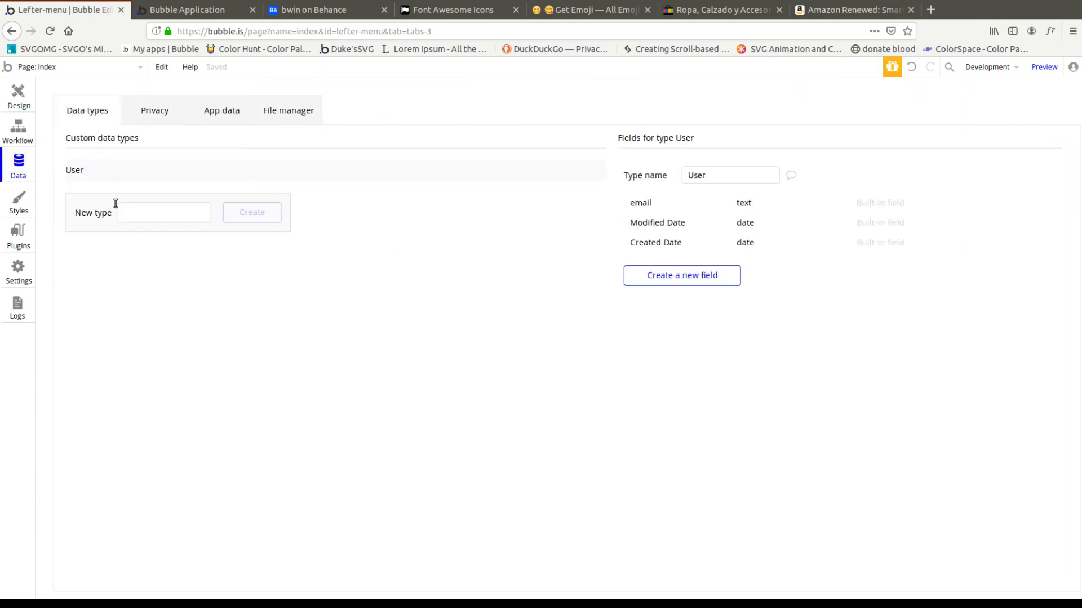
click(654, 282)
text(image)
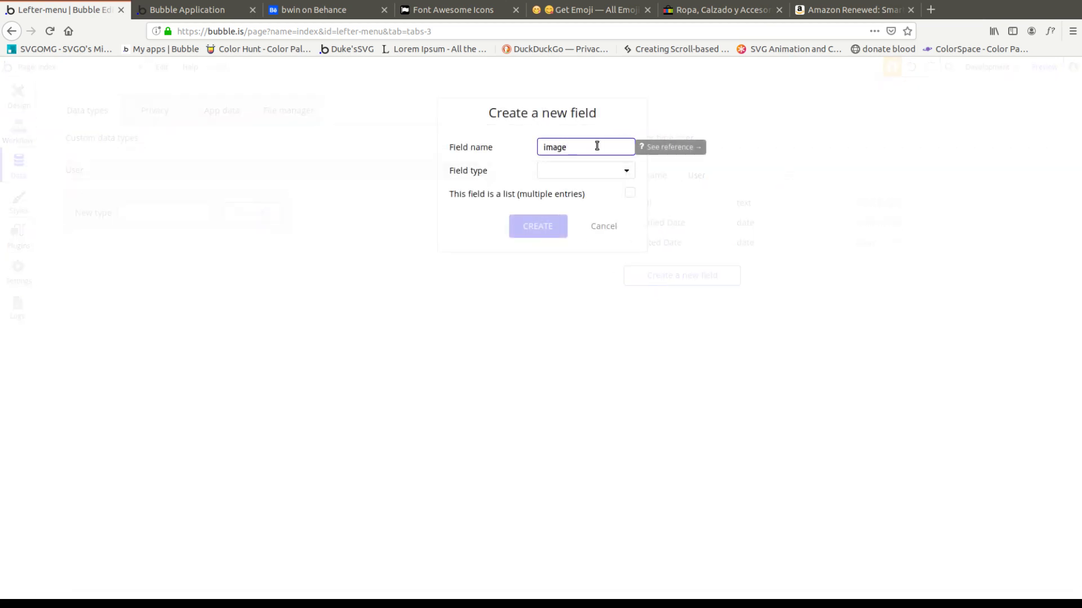
click(572, 170)
click(574, 331)
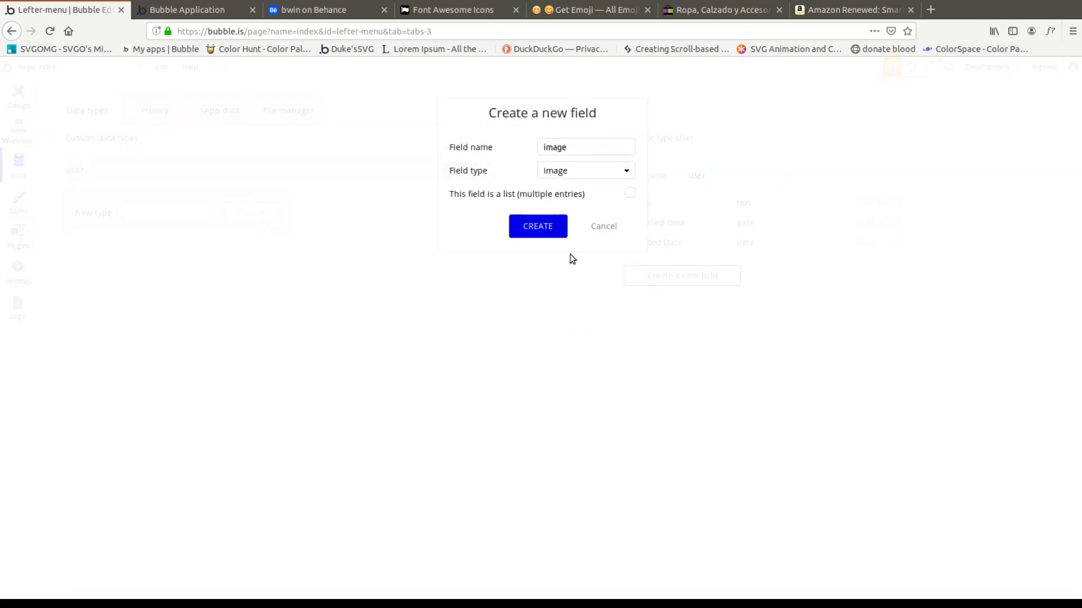
click(544, 227)
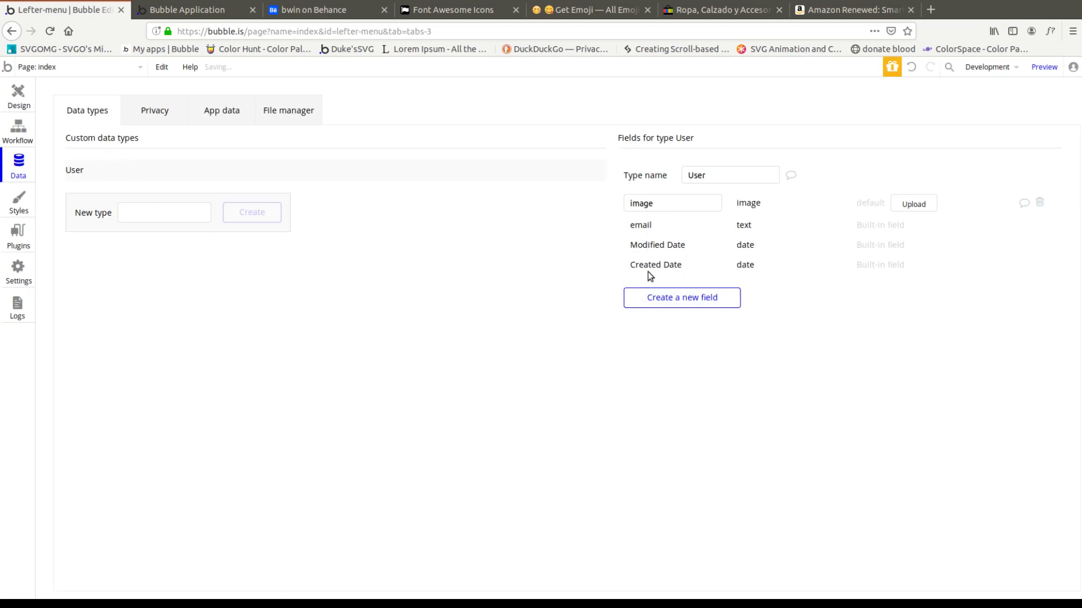
click(224, 113)
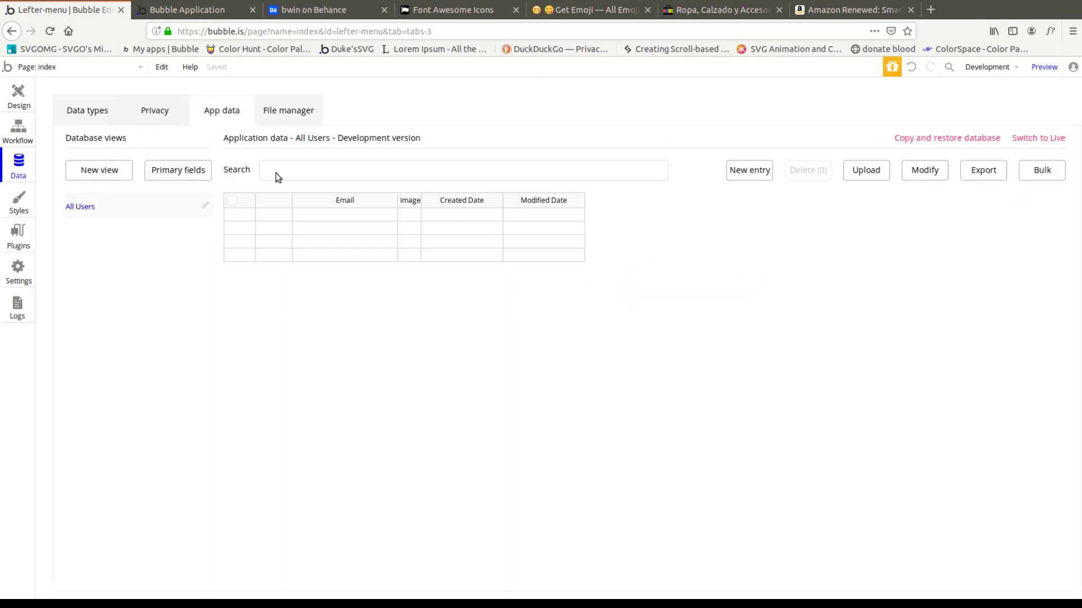
Step: Create the first All Users entry with an uploaded portrait image and the user's e-mail address
click(755, 171)
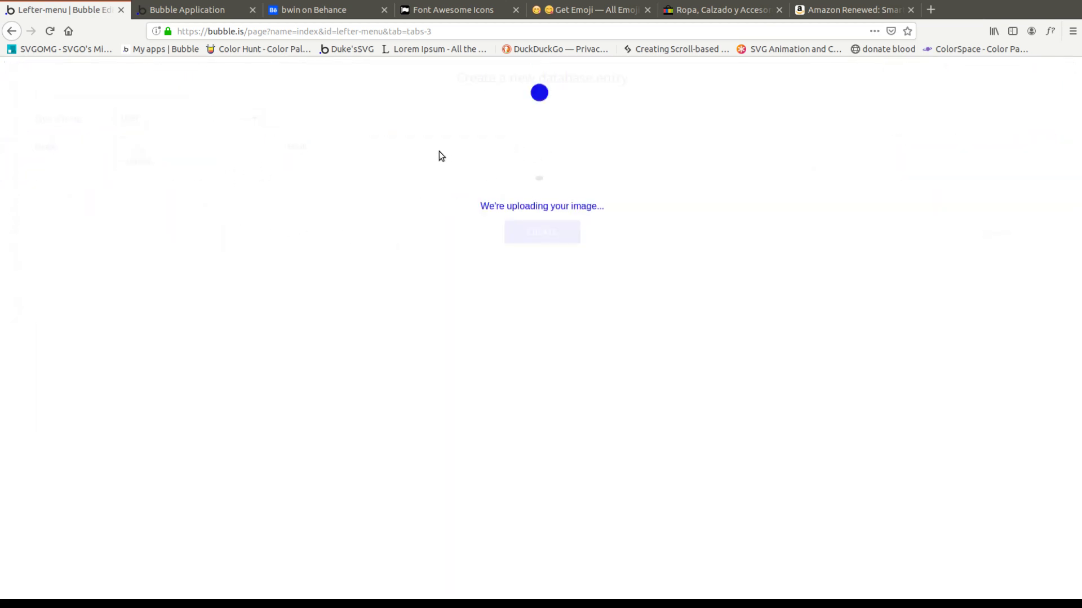
click(439, 150)
text(super@sup)
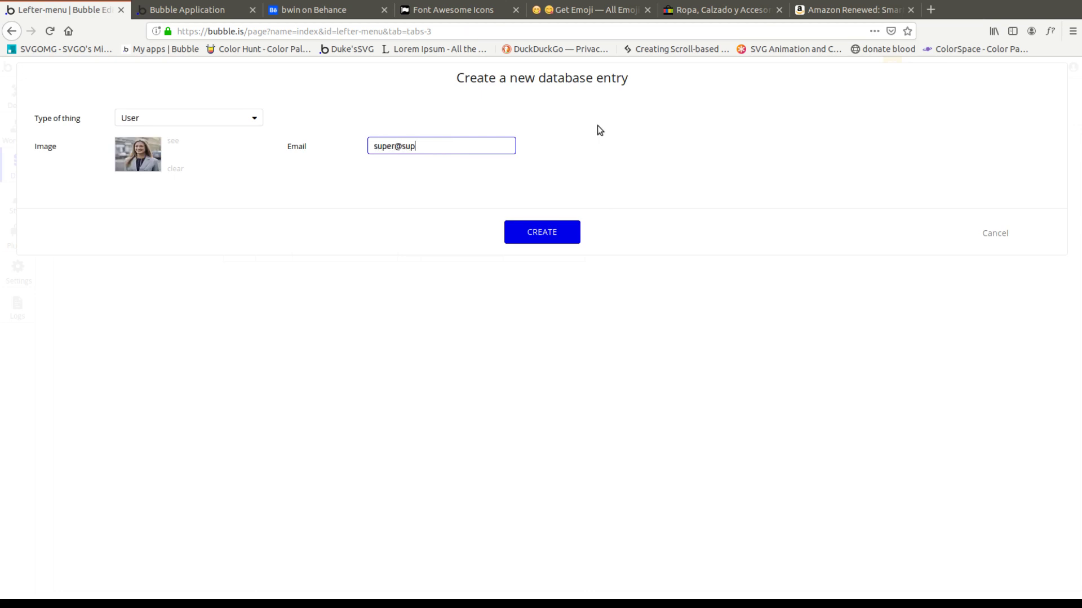
text(er.com)
click(599, 130)
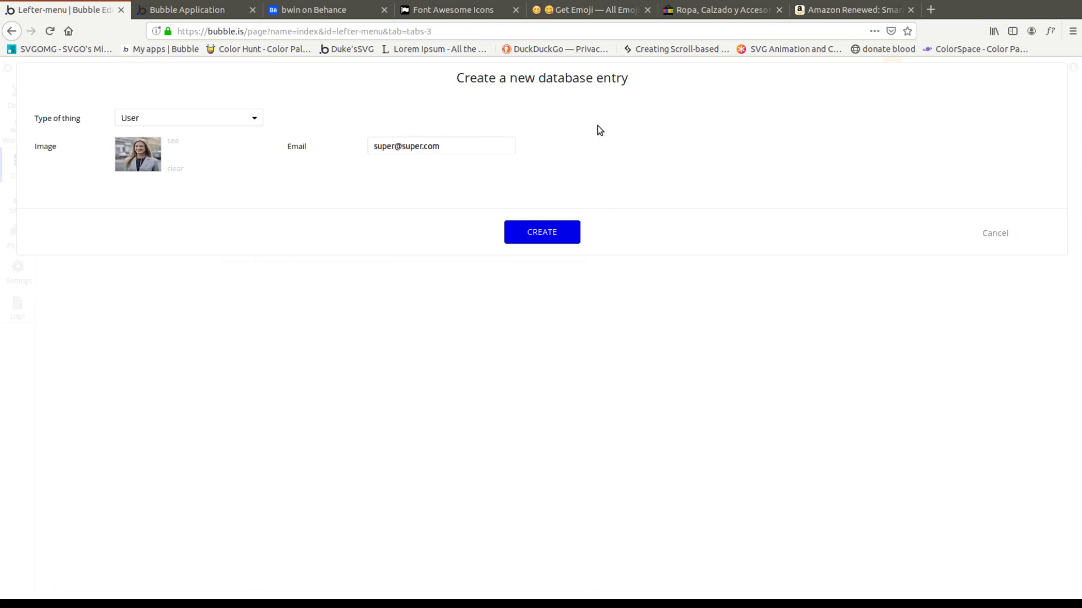
click(550, 235)
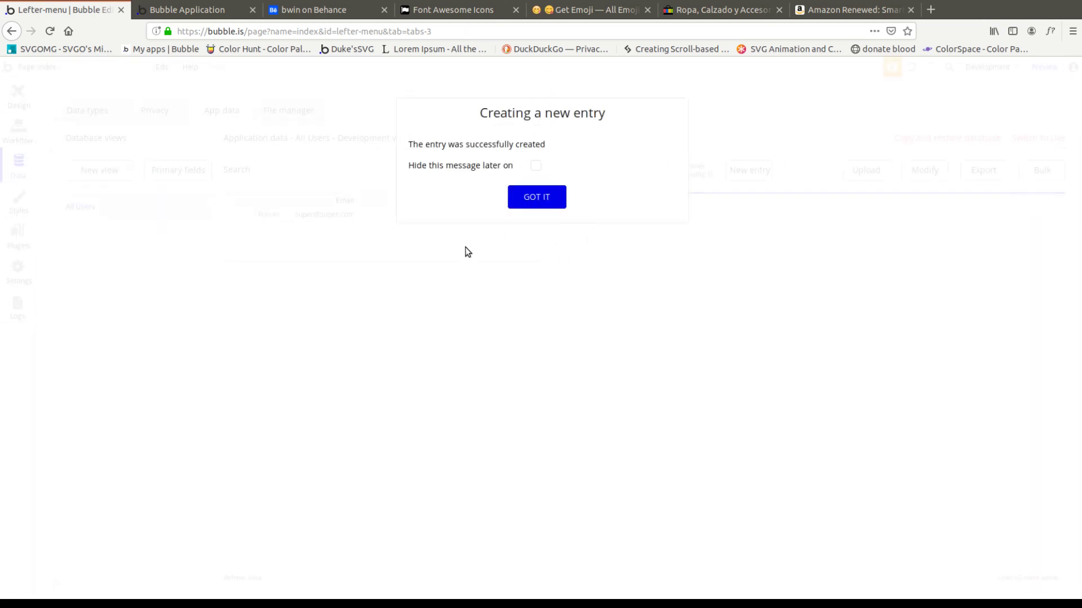
click(535, 197)
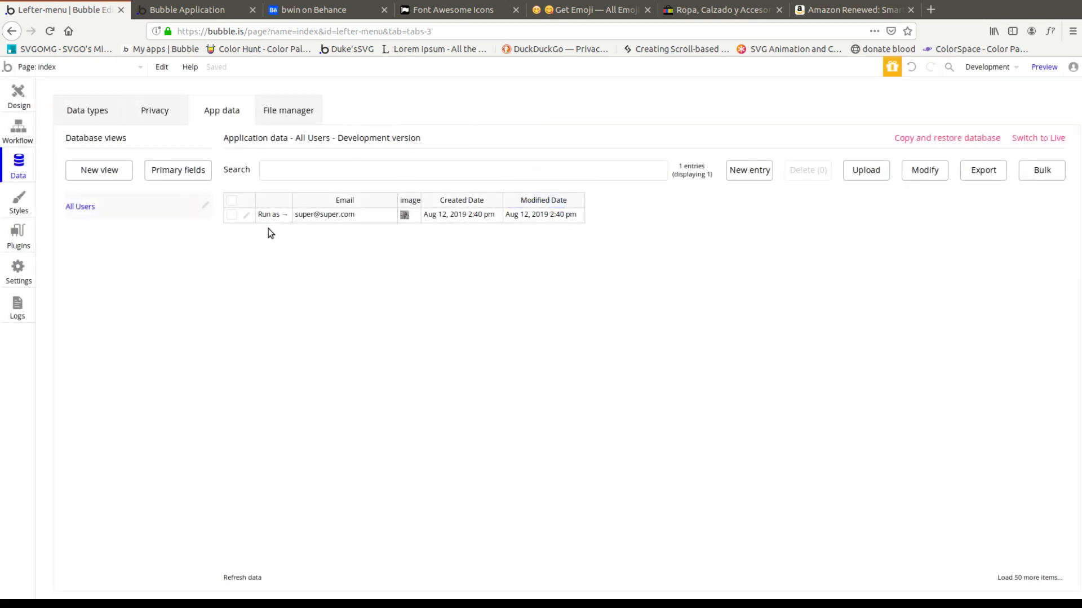
Step: Delete the text element inside the square group
click(4, 88)
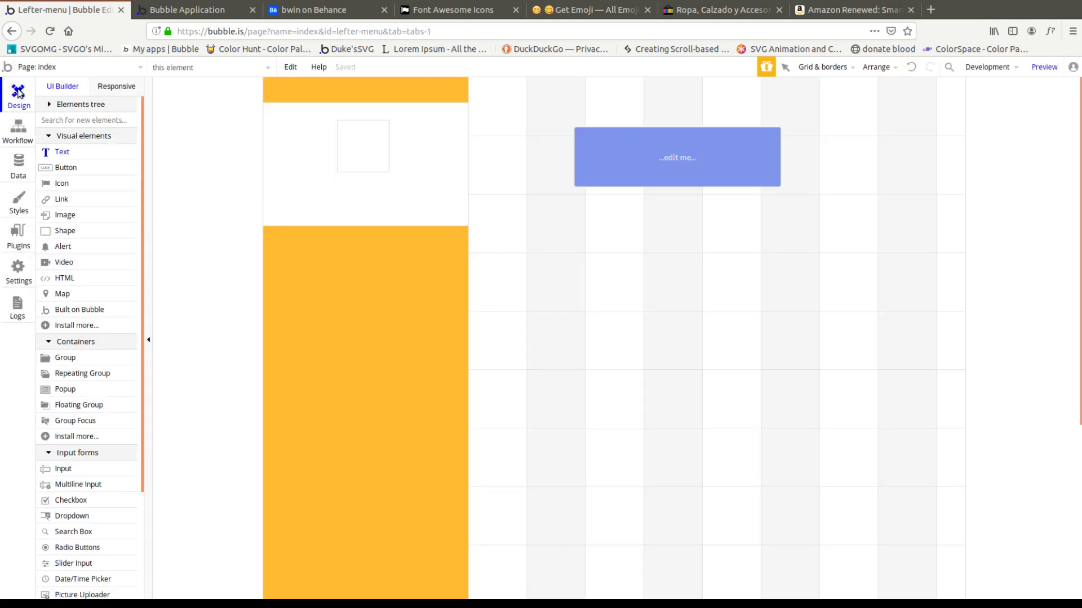
key(Escape)
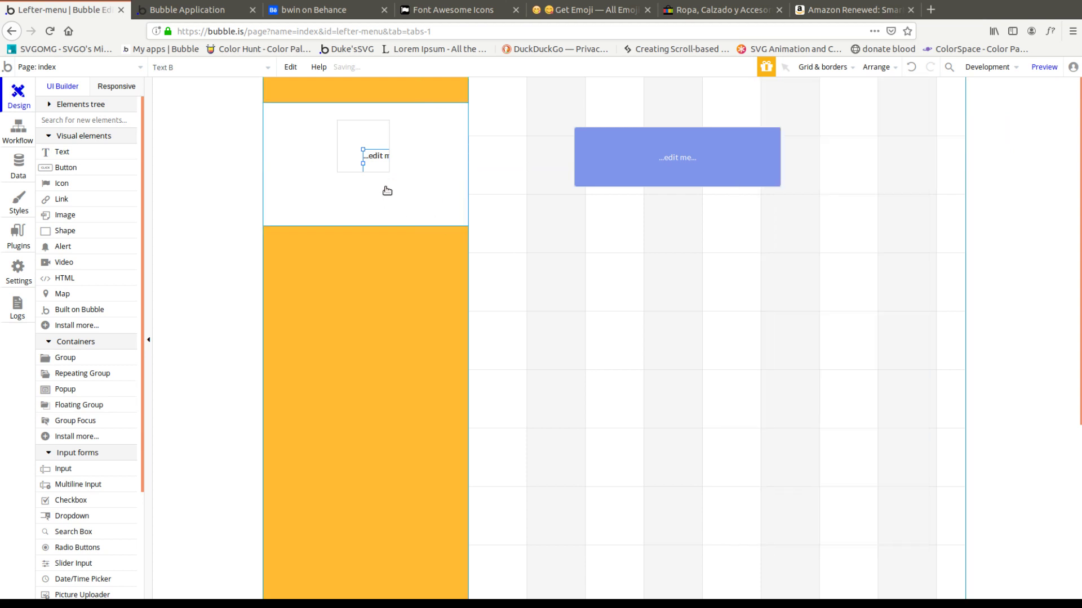
click(377, 166)
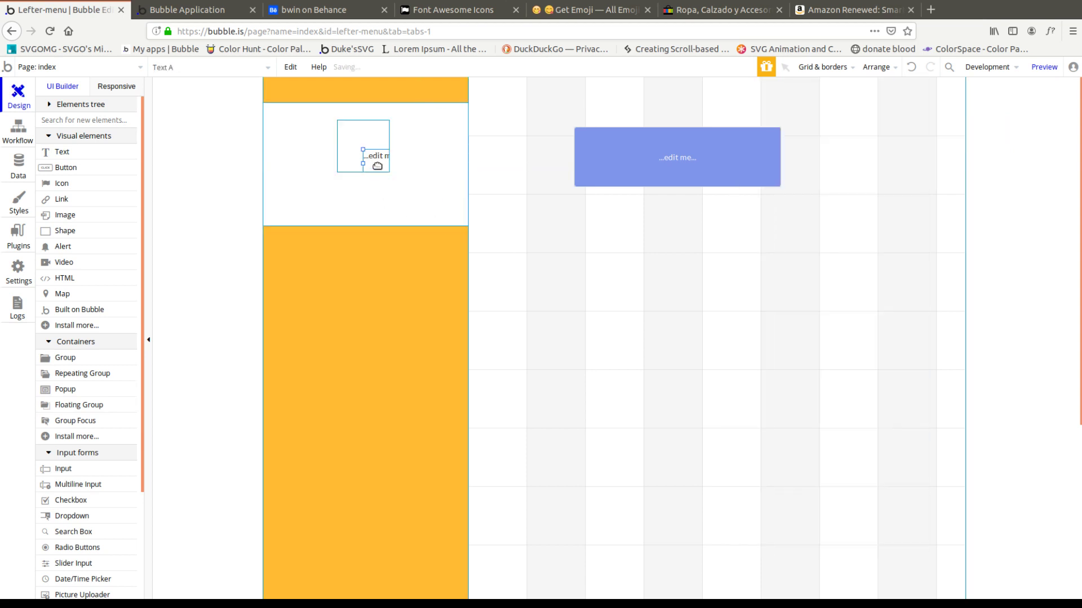
key(Delete)
Step: Set Group B's dynamic image to Current User's image via Imgix, circle mask, quality 50
double_click(362, 145)
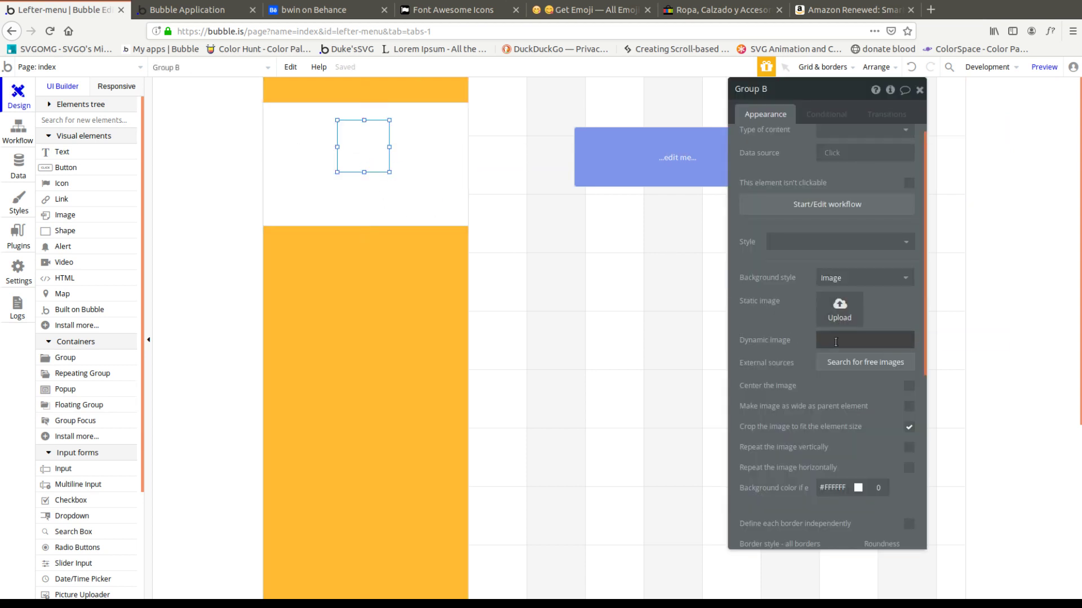
click(907, 340)
click(923, 340)
click(896, 391)
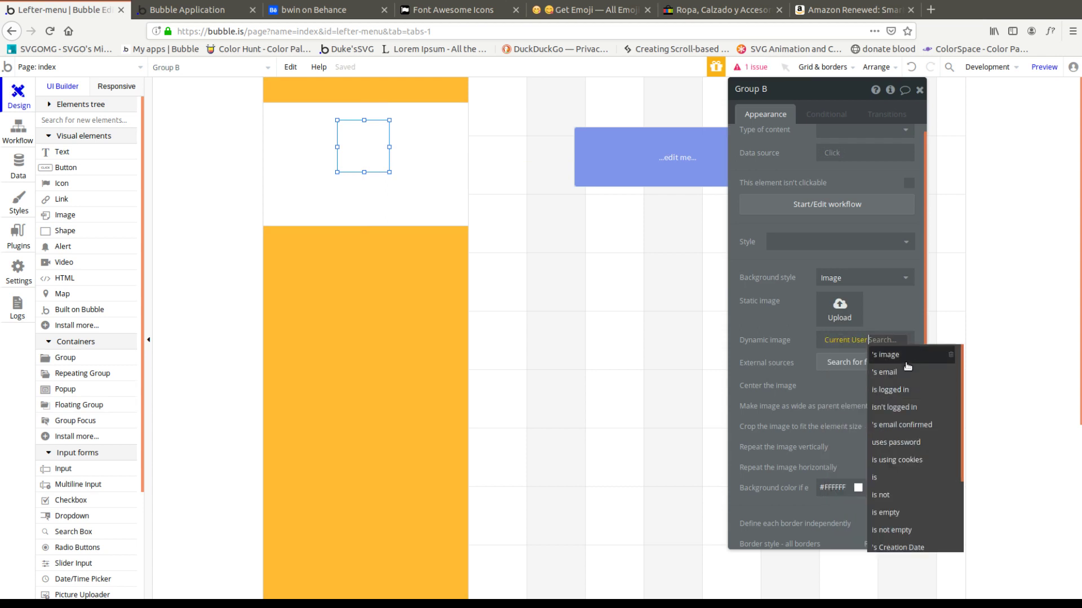
click(898, 357)
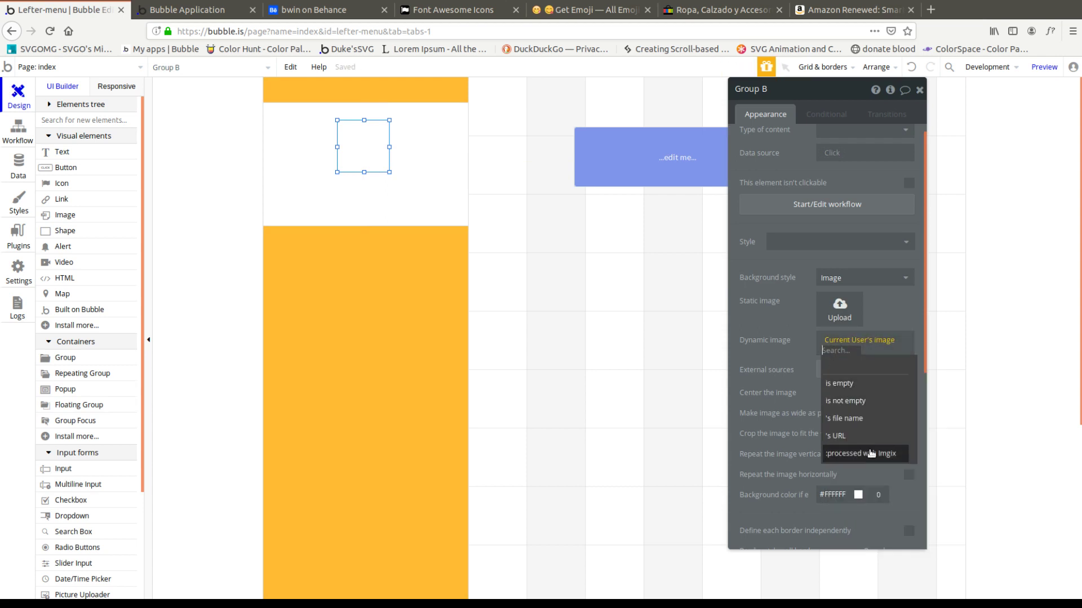
click(879, 453)
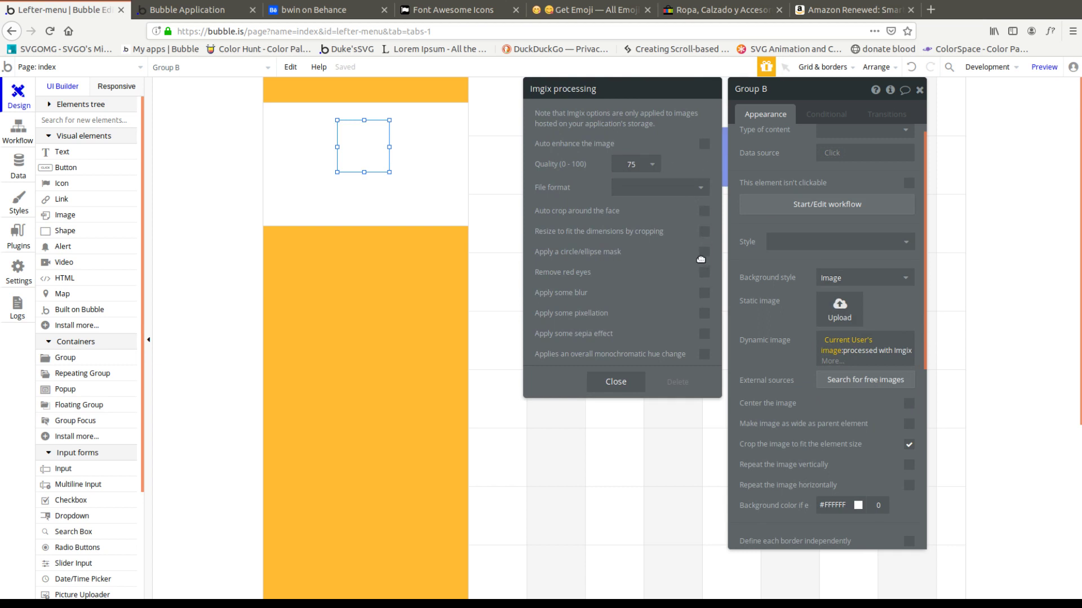
click(704, 252)
click(634, 164)
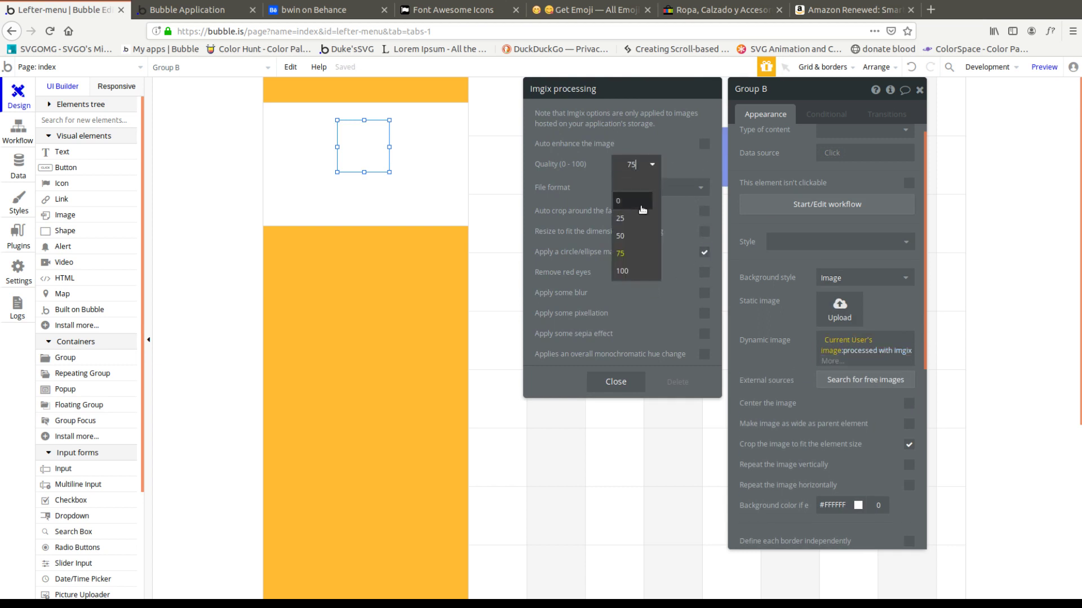
click(634, 244)
click(787, 436)
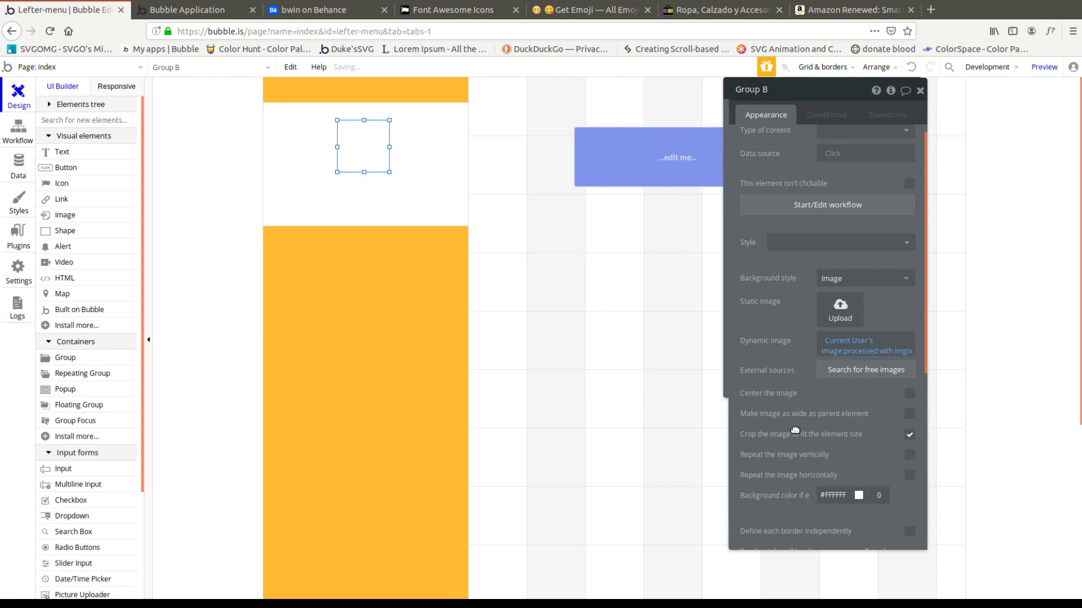
scroll(818, 400, down, 5)
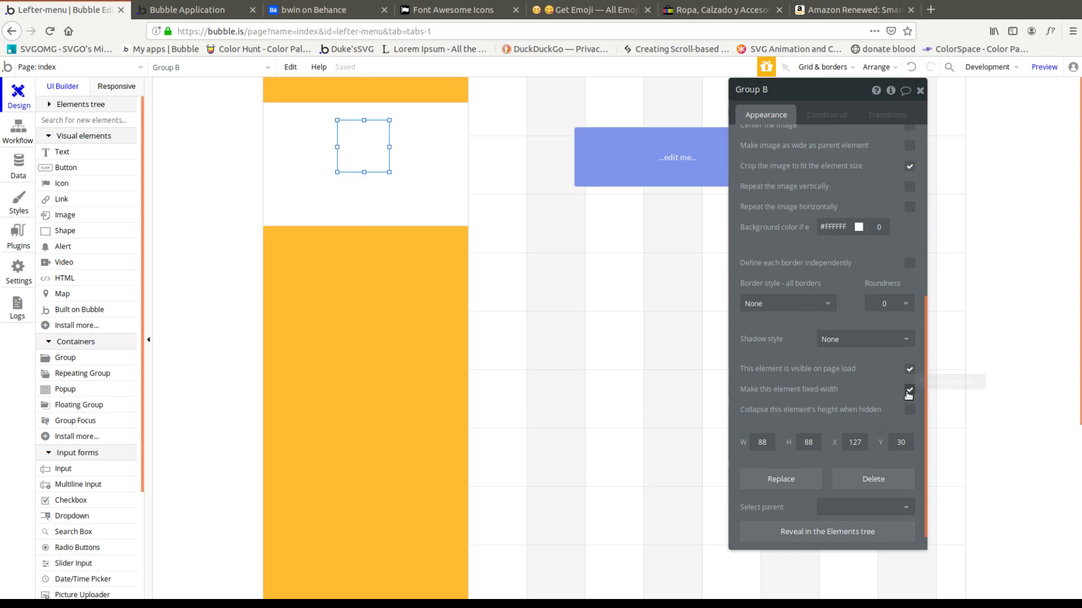
Step: Resize Group B to 65 × 65 px
click(768, 445)
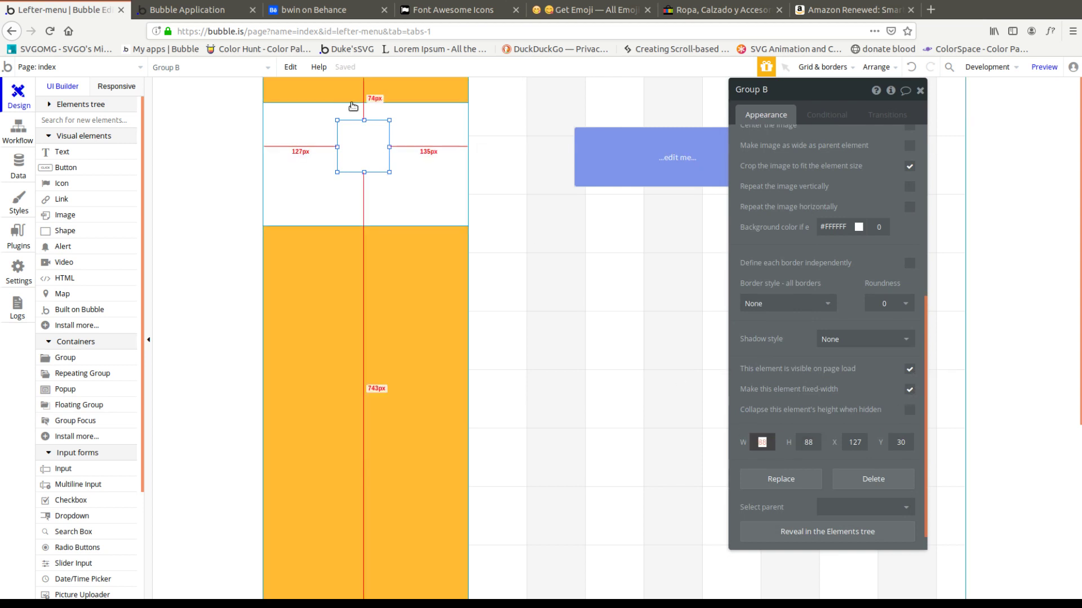
click(316, 10)
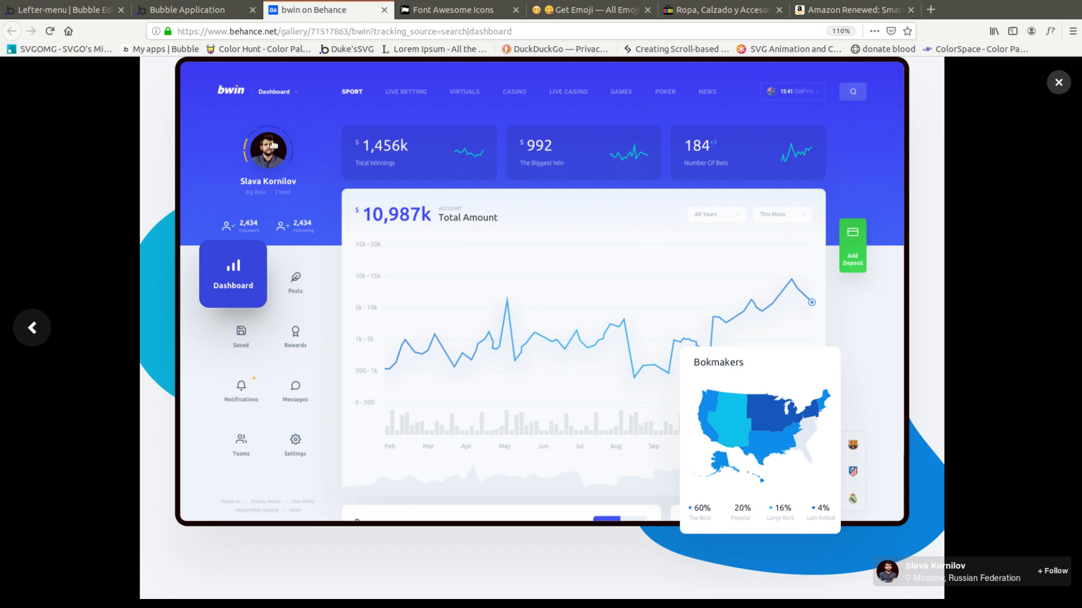
click(65, 10)
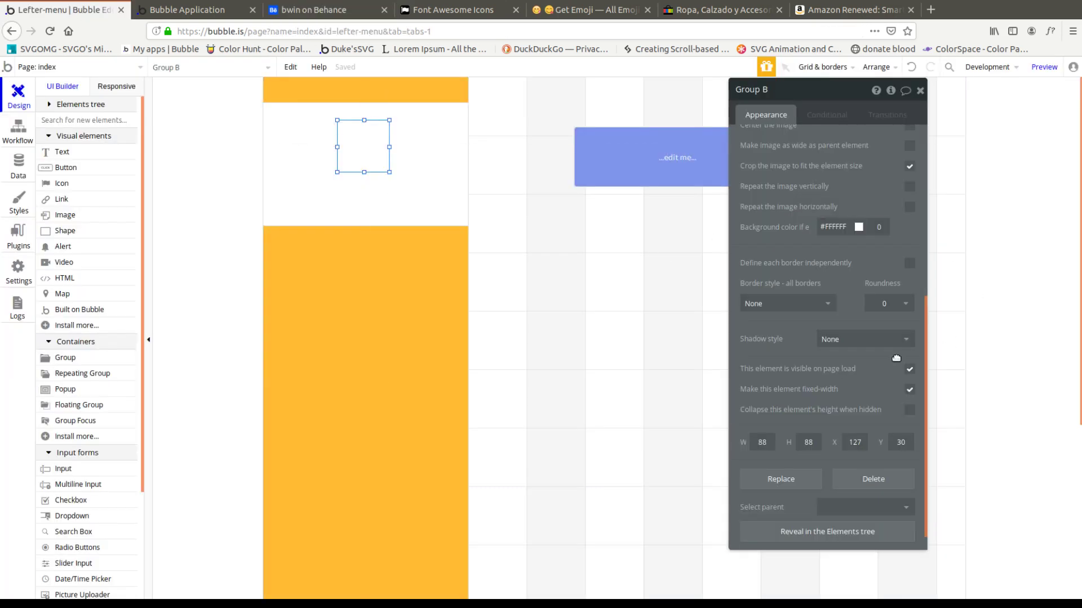
double_click(763, 441)
text(65)
key(Tab)
text(65)
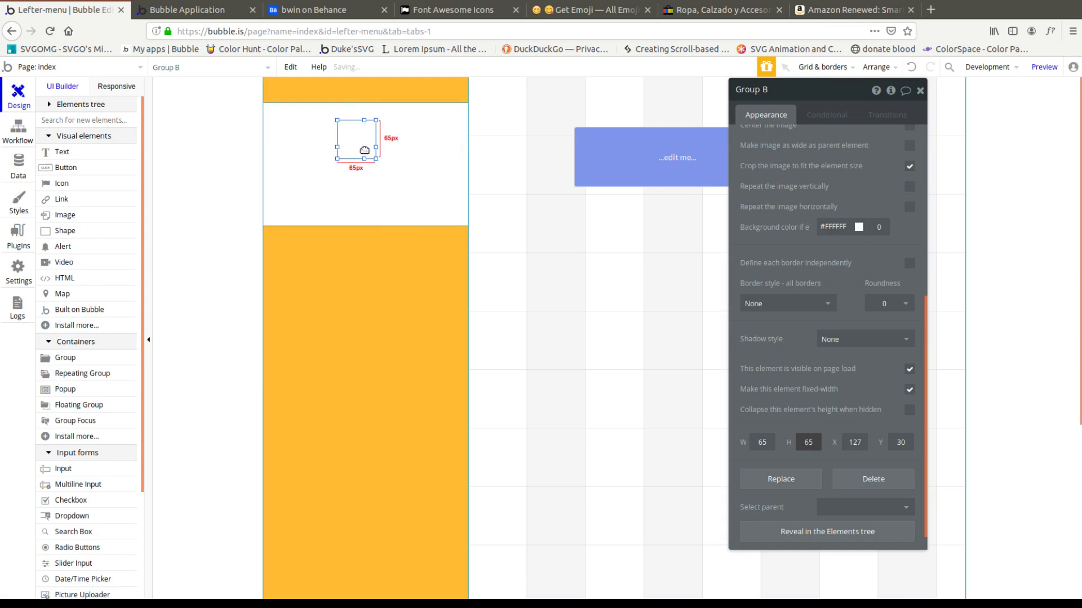
Step: Centre Group B horizontally in the white menu header
right_click(365, 151)
click(443, 459)
key(ctrl+Tab)
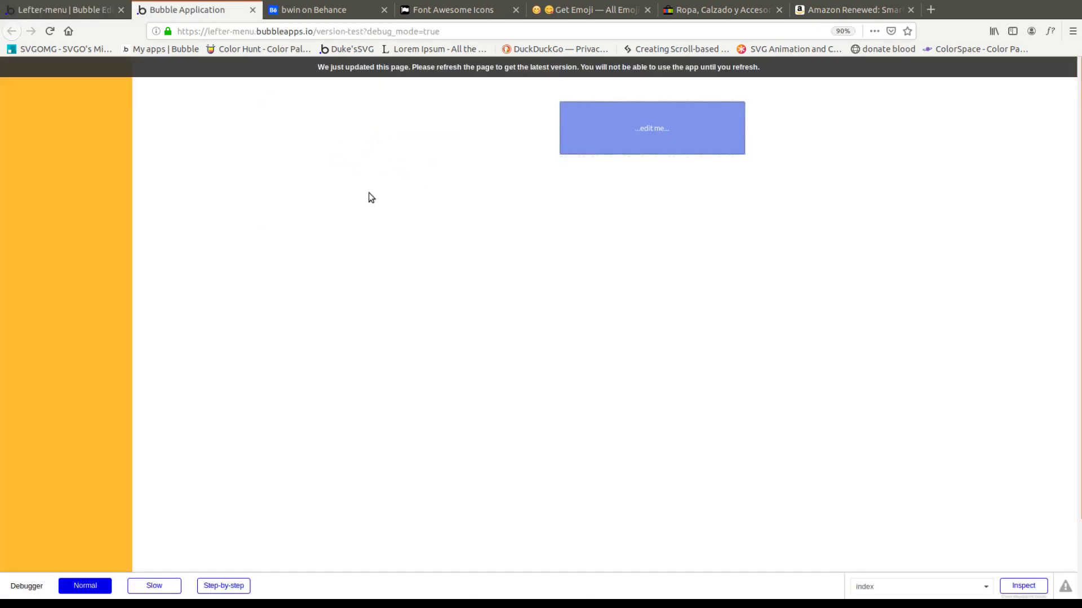
key(ctrl+shift+Tab)
click(62, 152)
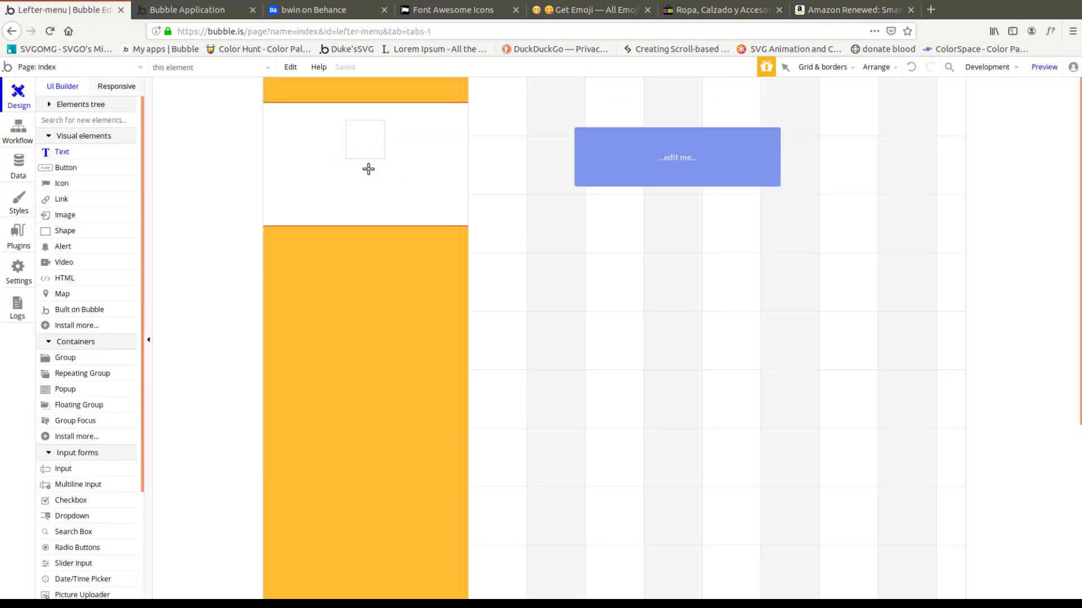
Step: Draw a 'USERNAME . USERLAST' text below the avatar, widen it to 169 px, and centre it horizontally
mouse_move(333, 162)
mouse_down()
mouse_move(414, 174)
mouse_move(367, 178)
mouse_up()
click(813, 139)
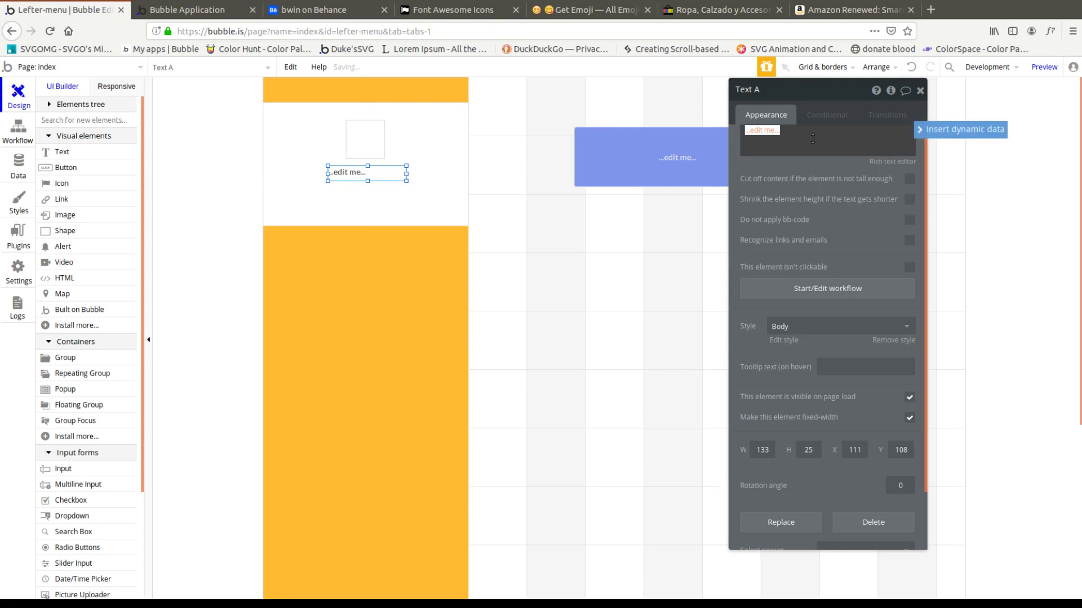
text(D)
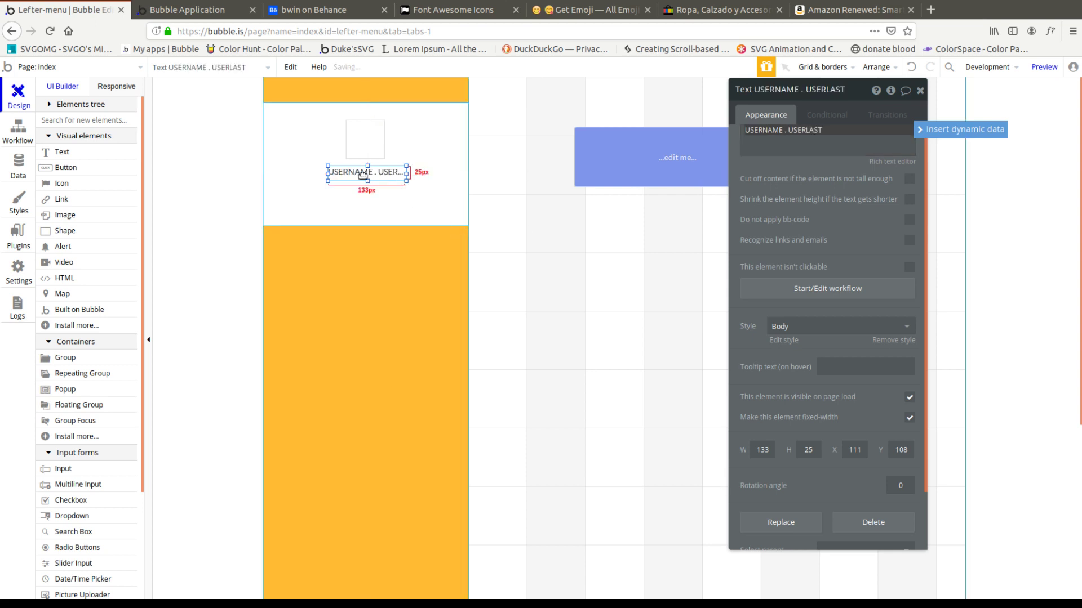
drag(402, 172, 427, 173)
right_click(396, 176)
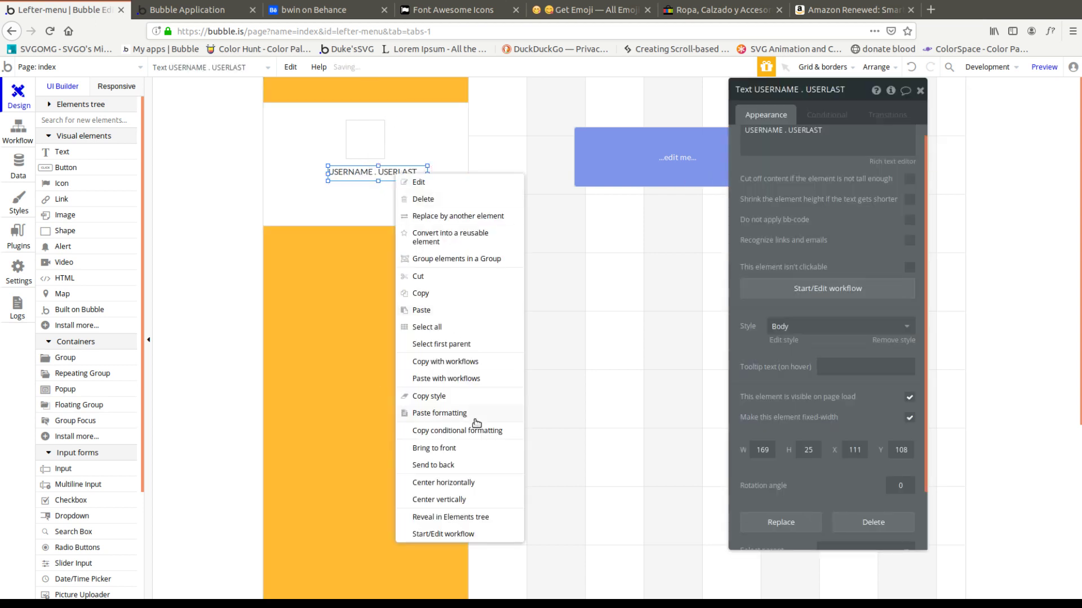
click(464, 483)
click(287, 10)
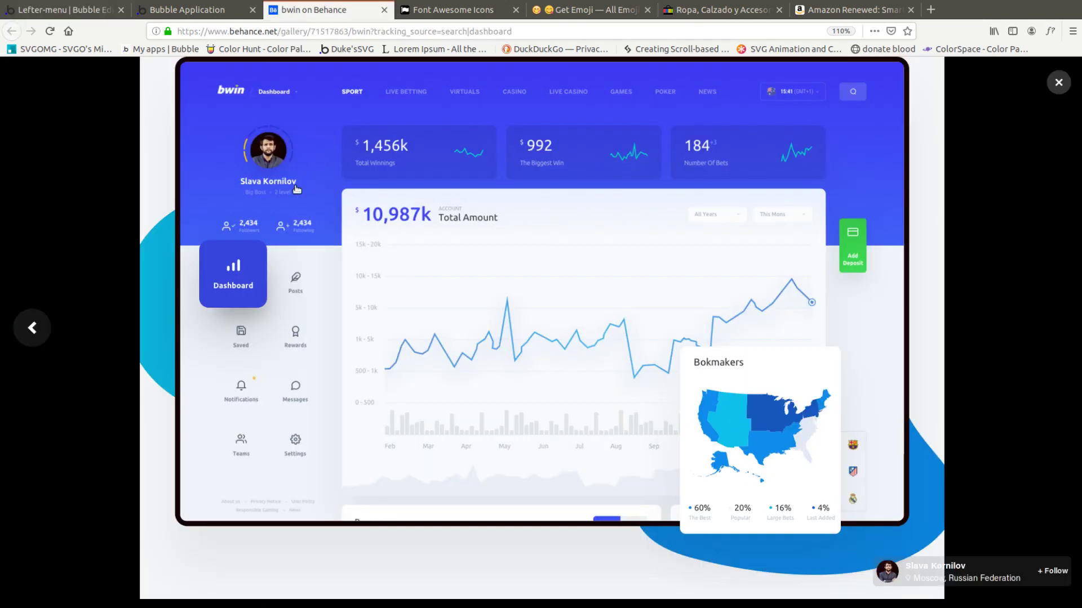
click(103, 12)
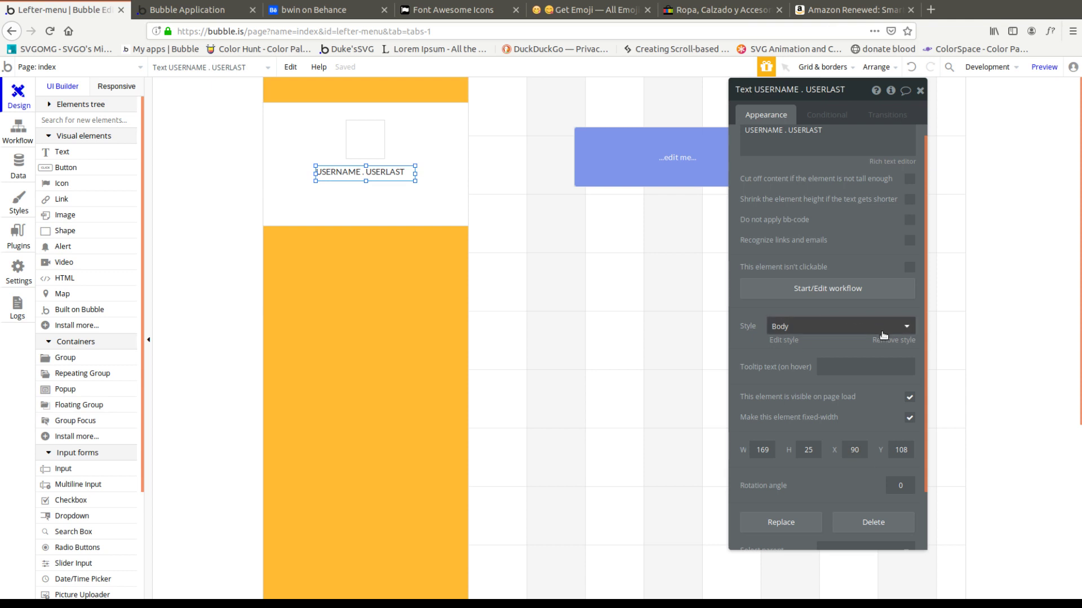
Step: Style the username text as Quicksand (600), centre-aligned, colour #484848
click(887, 341)
click(828, 328)
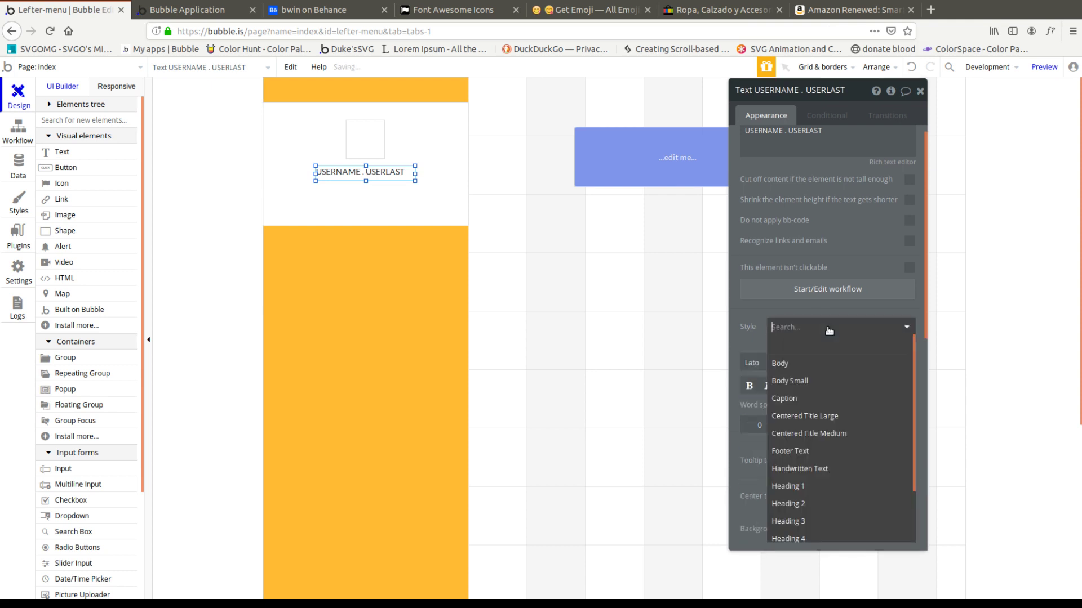
click(762, 365)
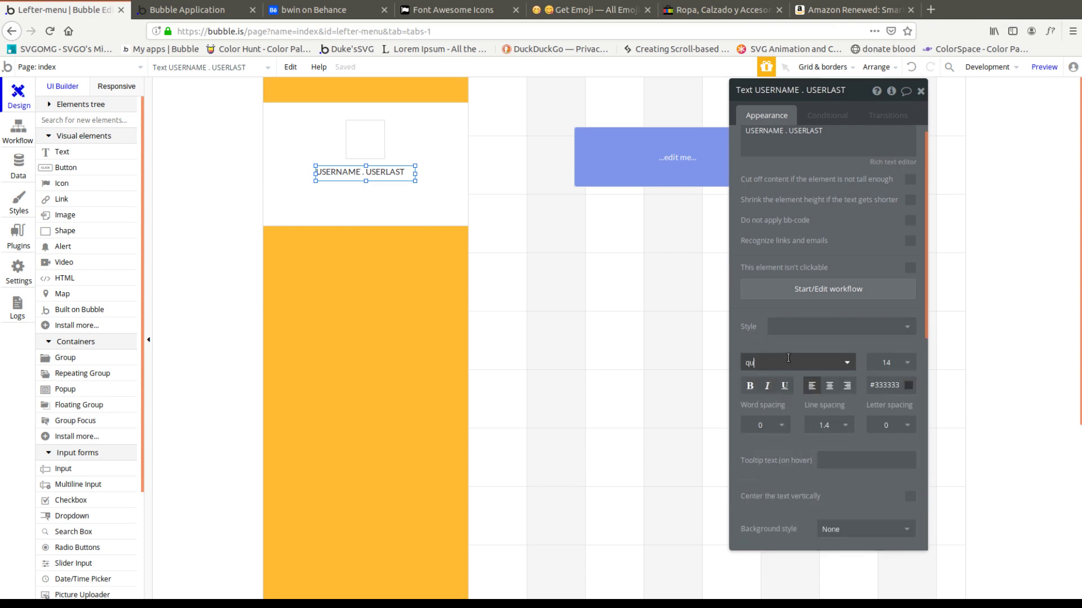
text(quick)
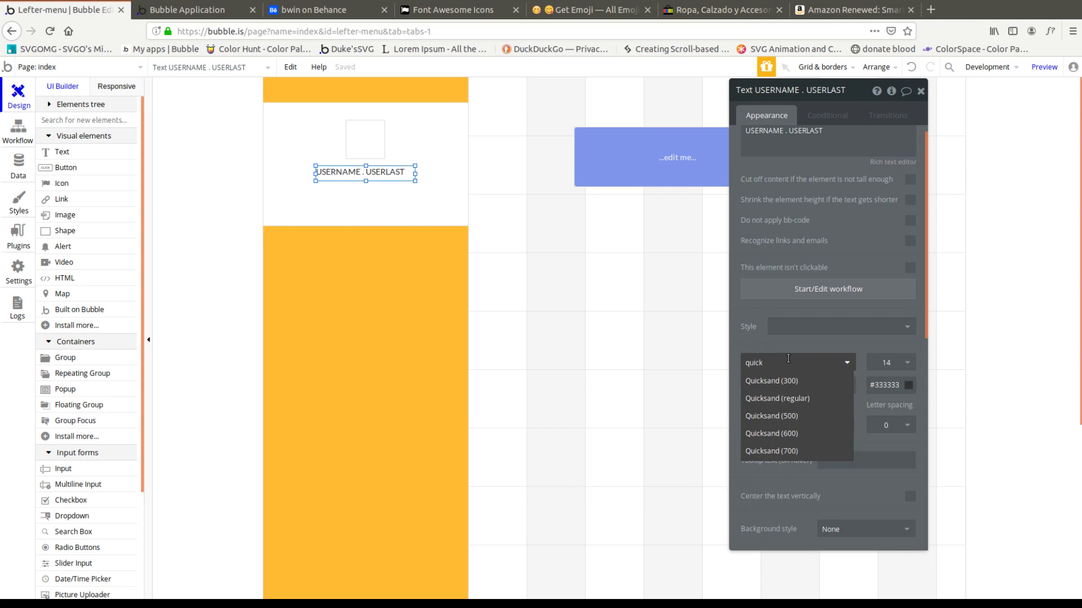
click(806, 419)
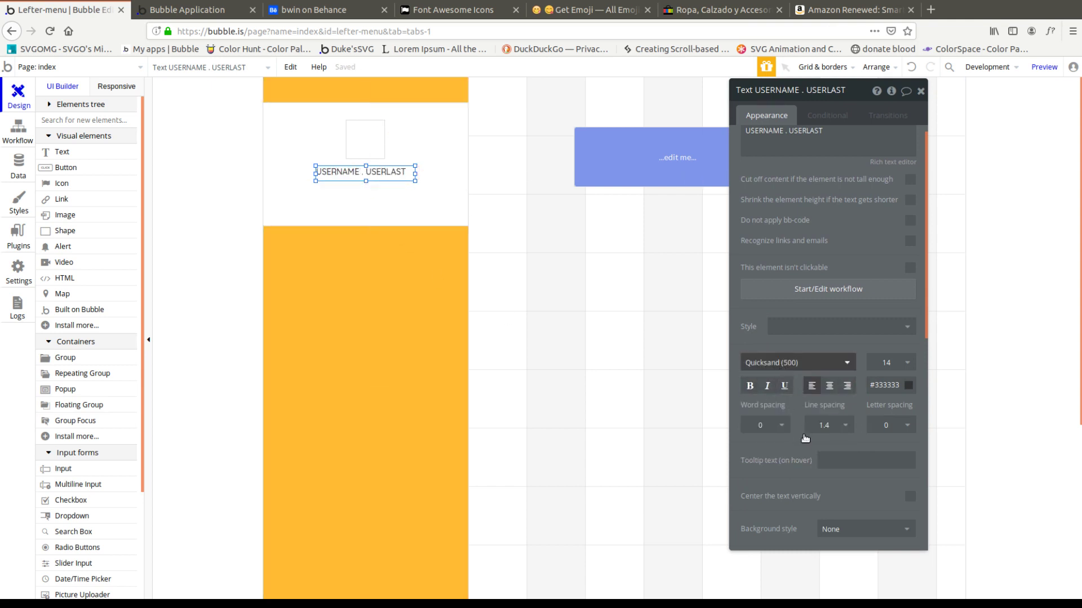
click(788, 362)
scroll(800, 479, down, 2)
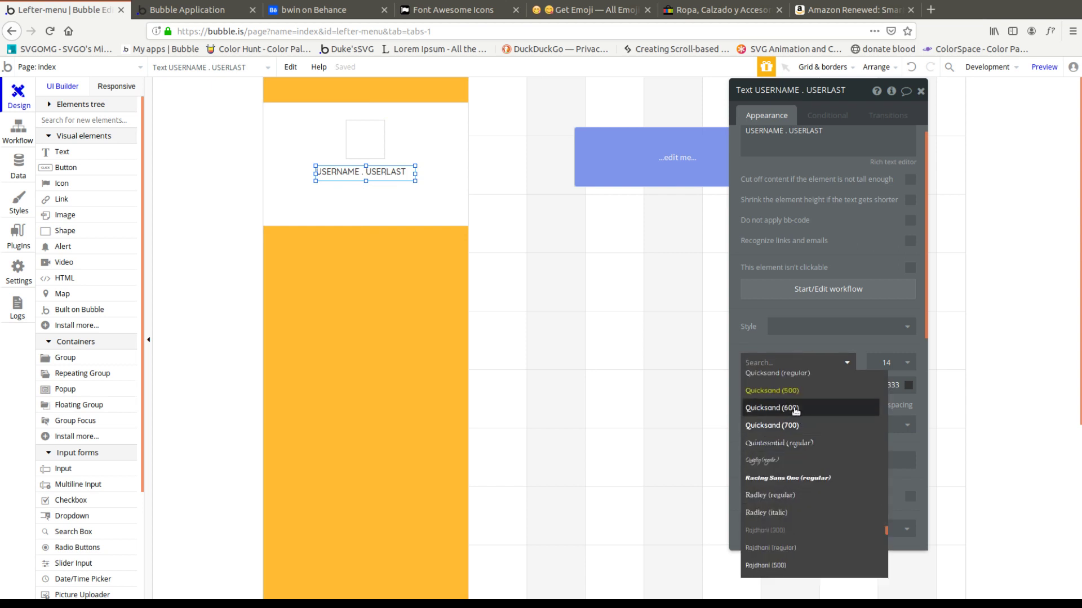
click(796, 410)
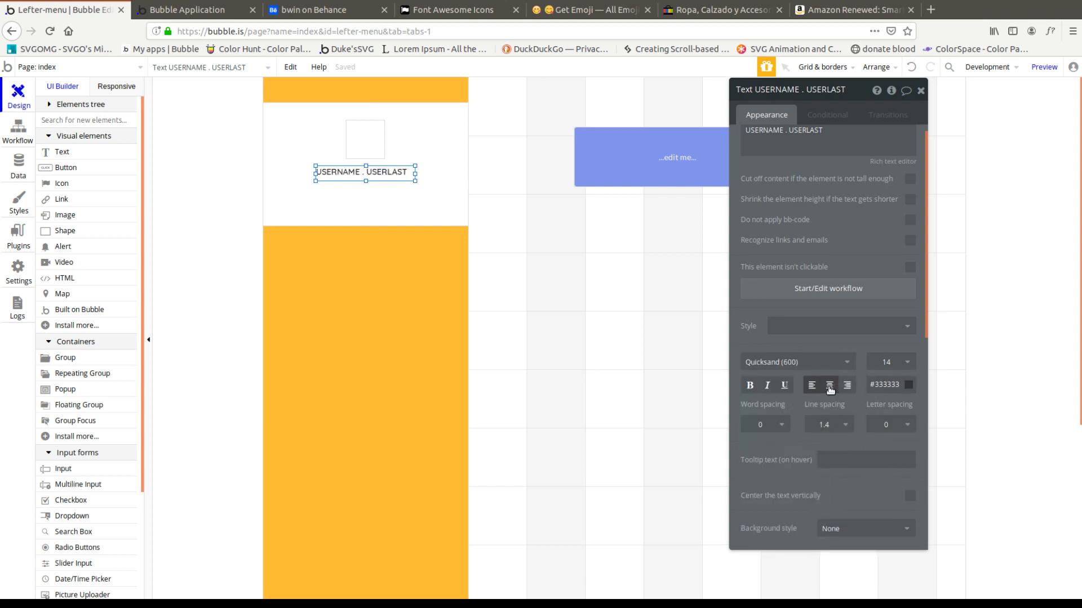
click(830, 389)
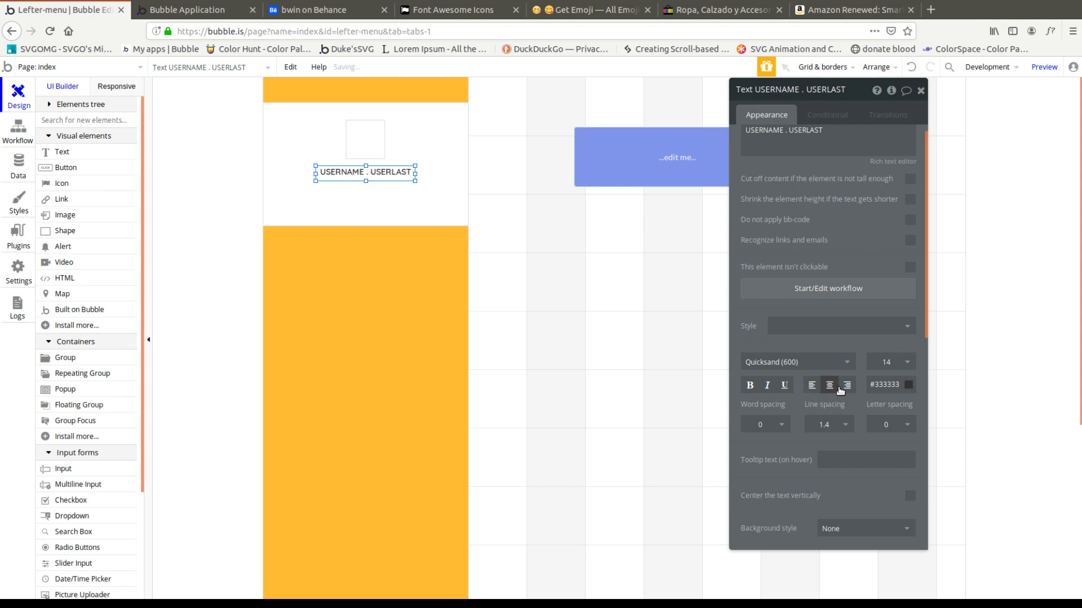
double_click(882, 385)
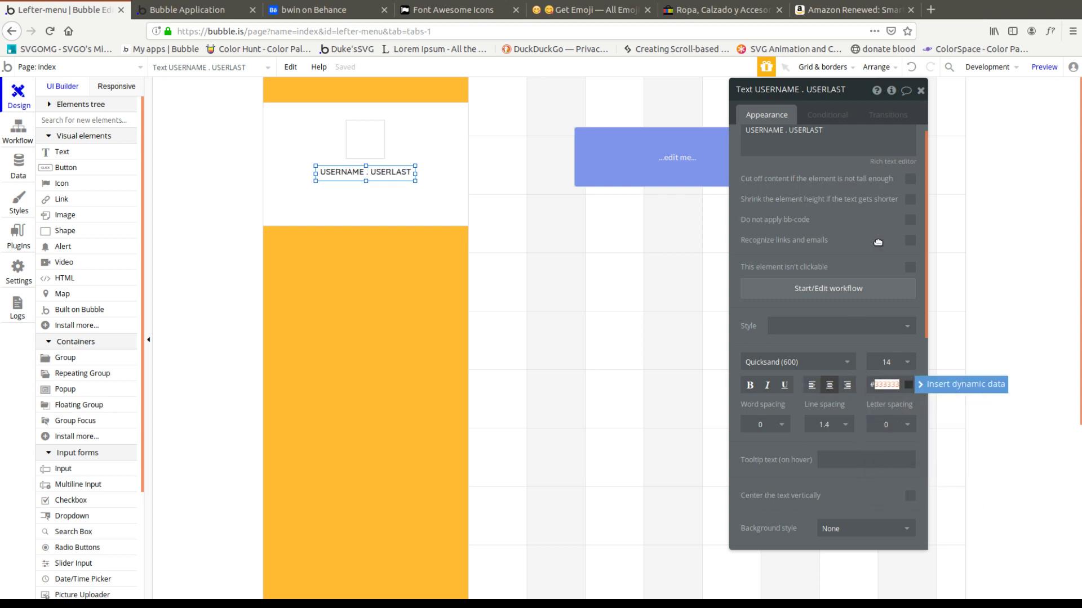
text(484848)
click(822, 314)
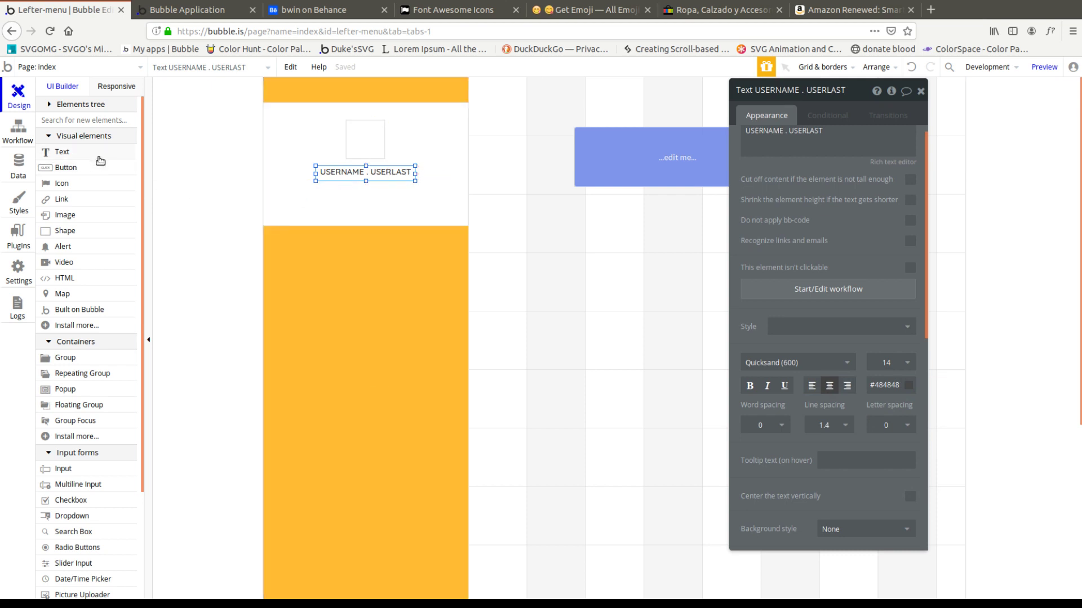
Step: Paste a copy of the username text below it and set the copy to Quicksand regular
key(ctrl+c)
key(ctrl+v)
click(371, 185)
double_click(371, 185)
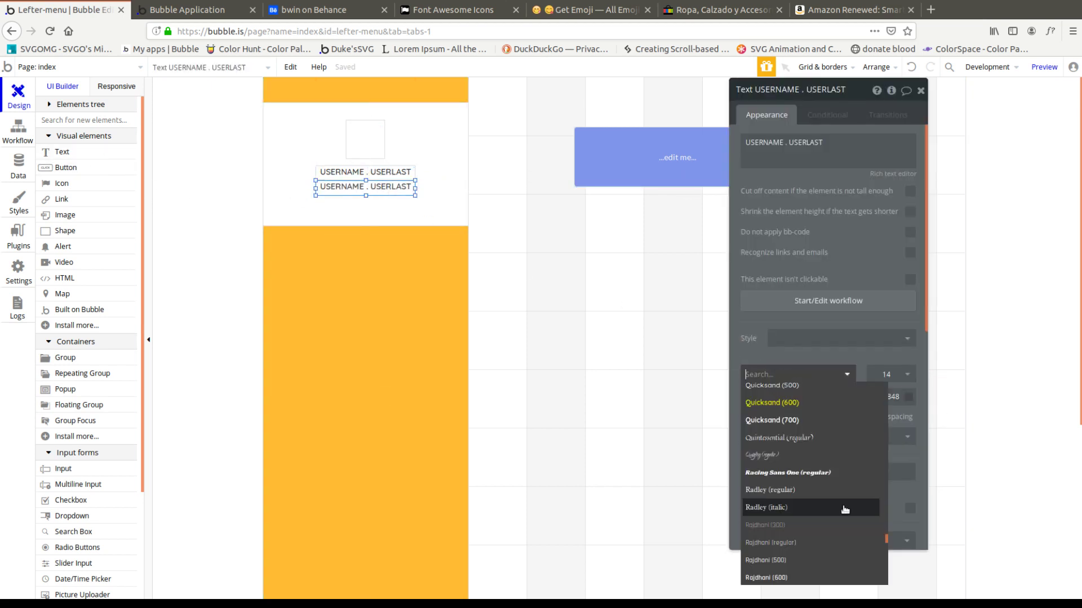
scroll(817, 445, up, 1)
scroll(818, 467, up, 1)
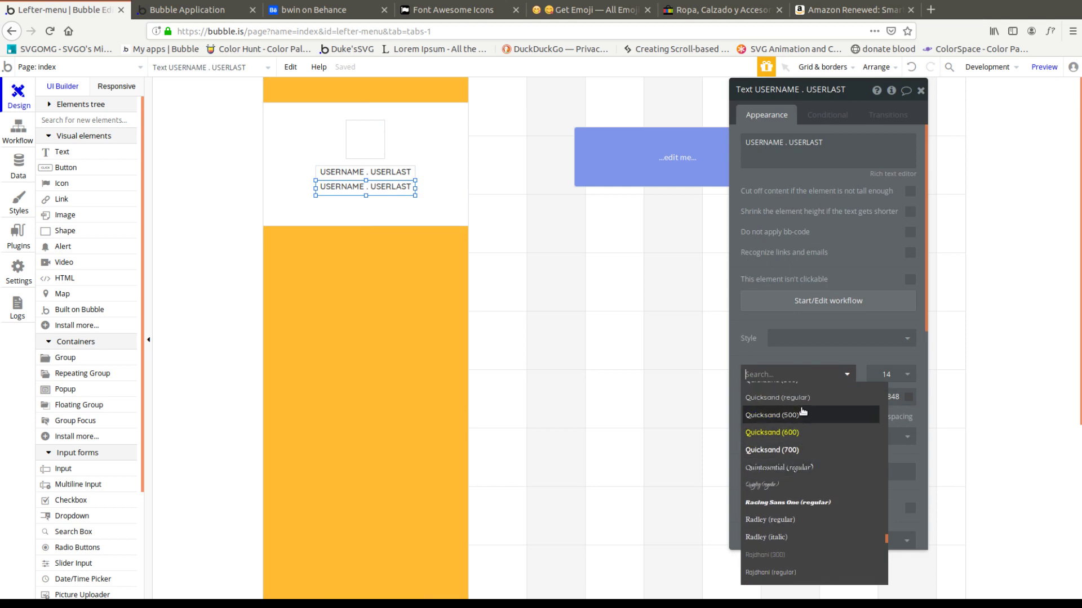
click(812, 417)
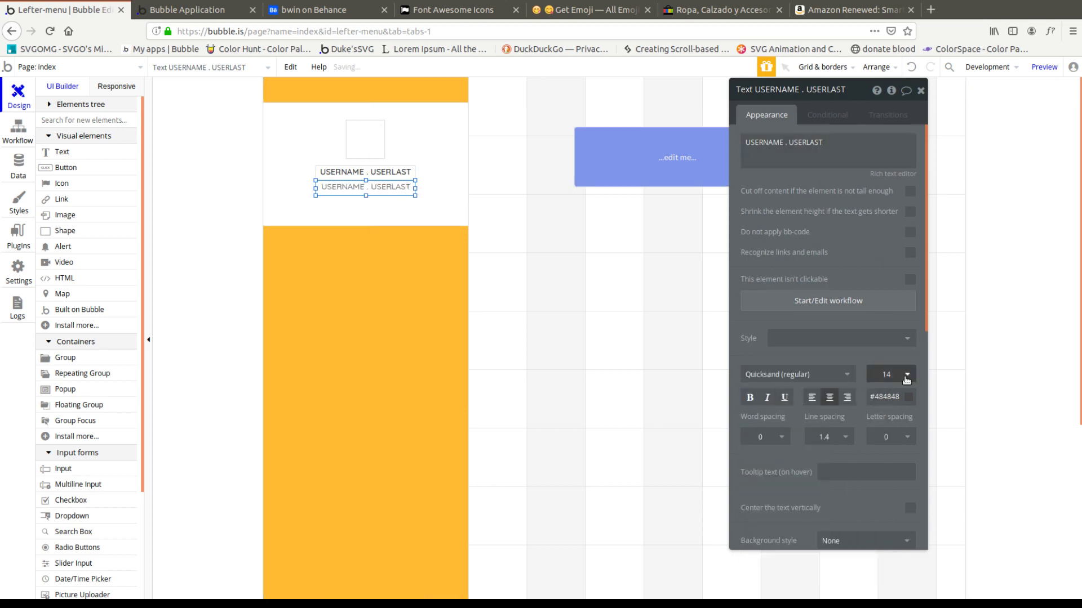
Step: Give the username text font size 16, widen its box, and centre it horizontally
click(388, 171)
click(891, 373)
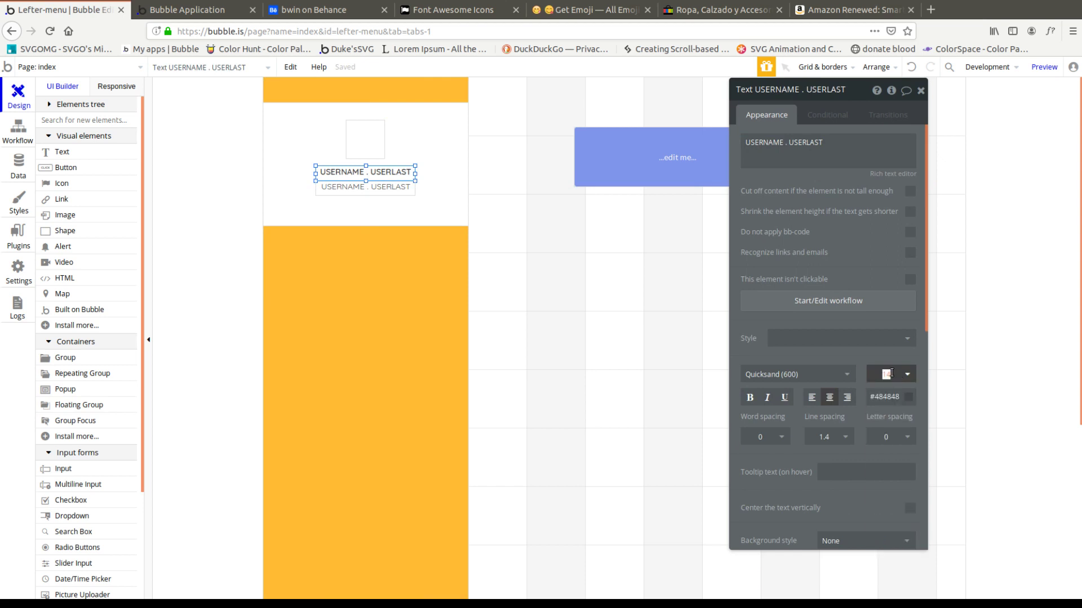
text(16)
key(Return)
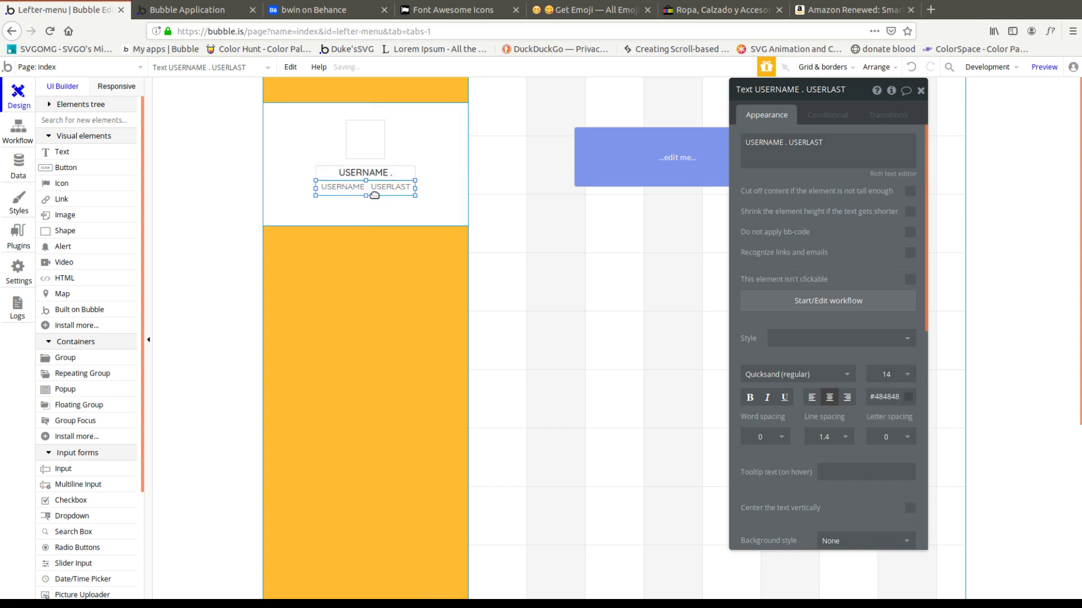
drag(411, 174, 445, 174)
right_click(434, 179)
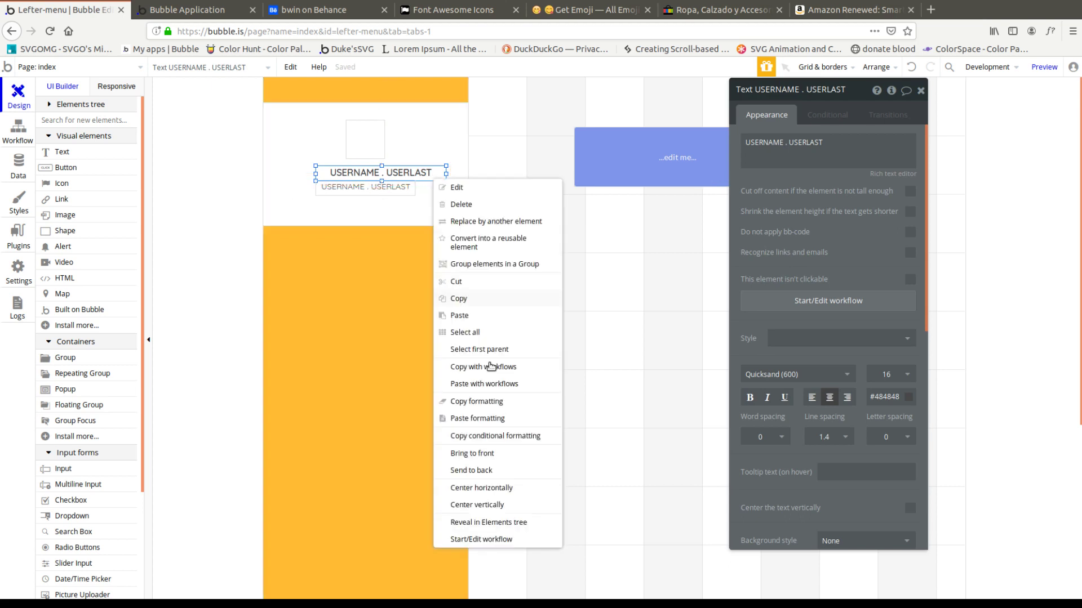
click(505, 487)
Step: Change the copied text to 'big boss . 3' and view the Behance reference
click(366, 187)
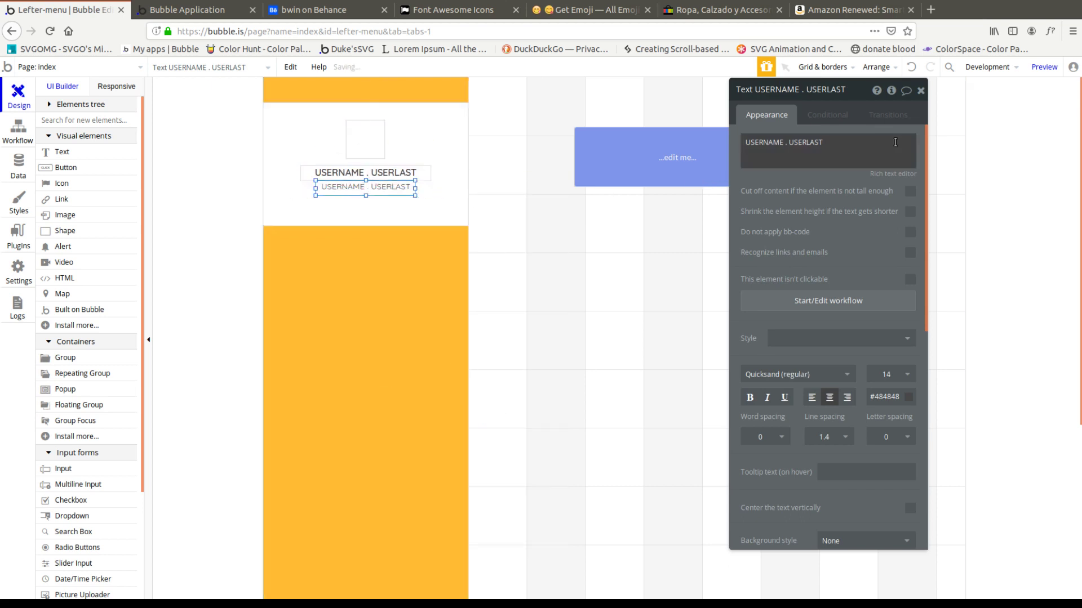
click(836, 158)
text(big )
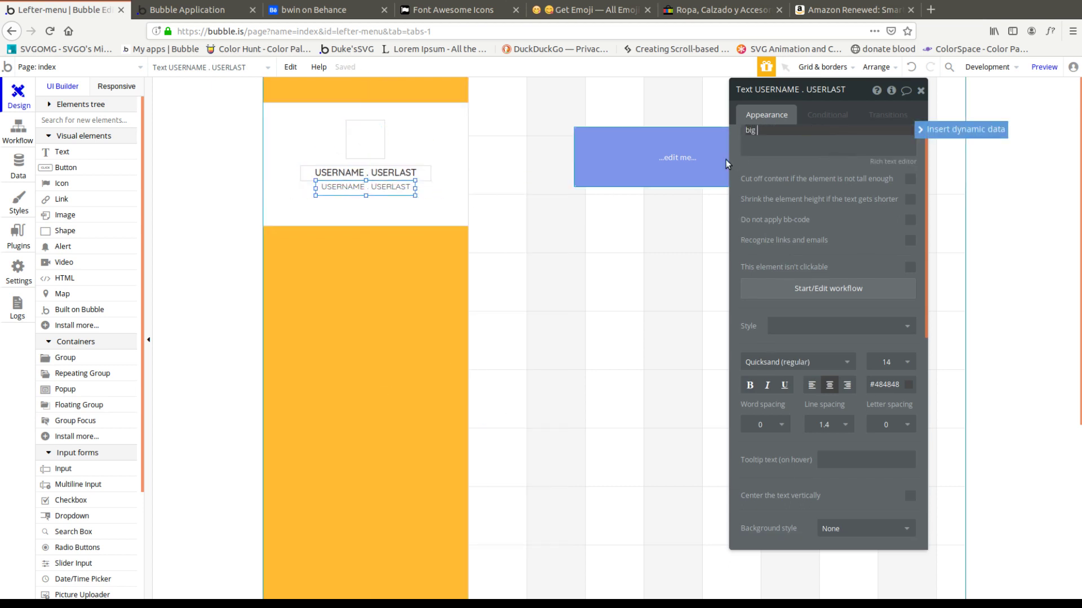
text(boss -)
key(BackSpace)
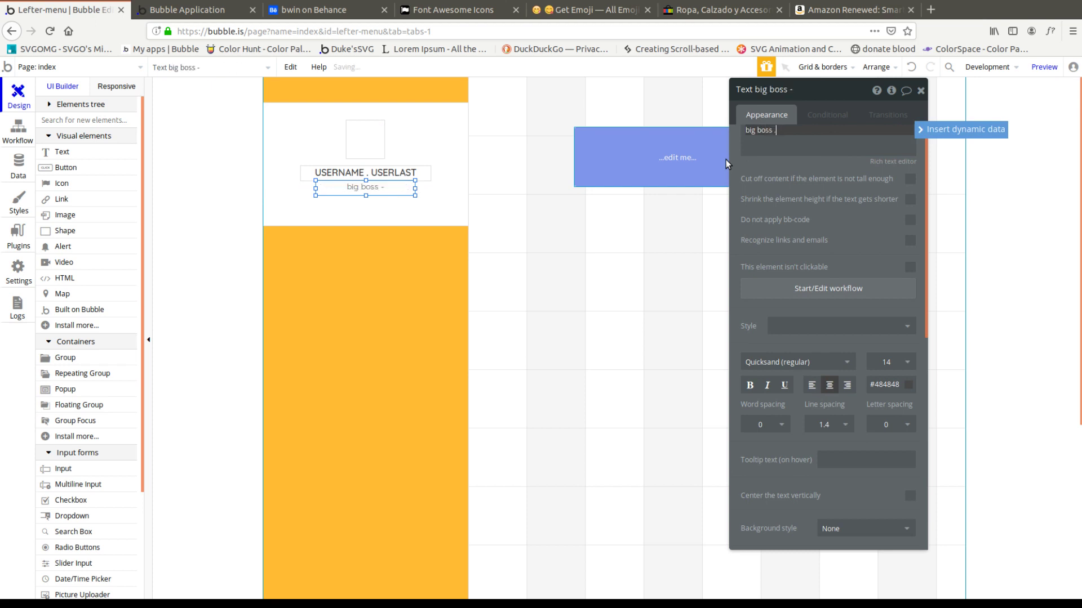
text(. 3)
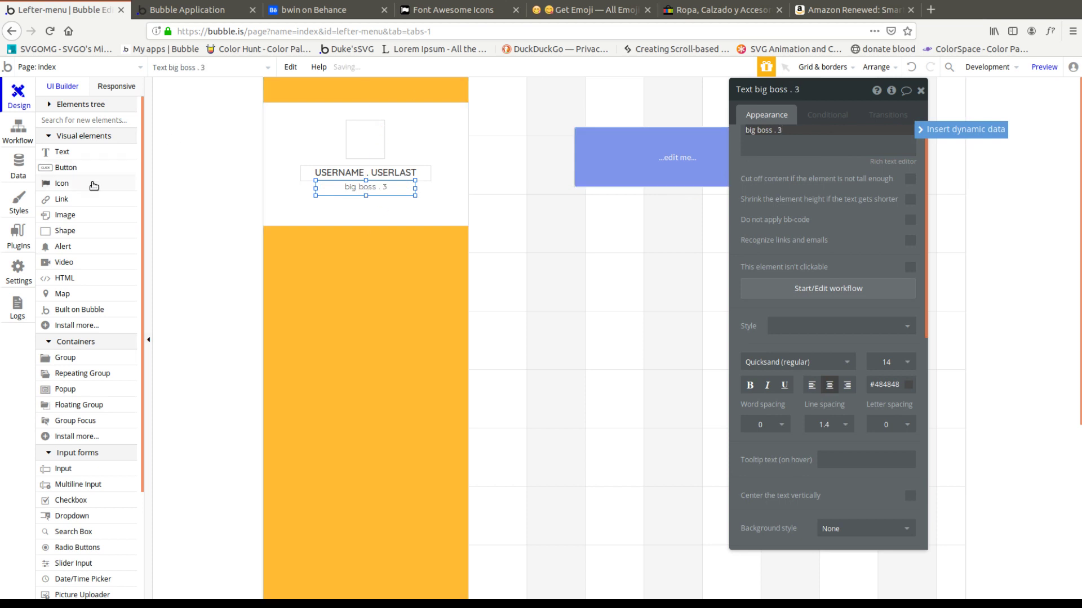
click(313, 10)
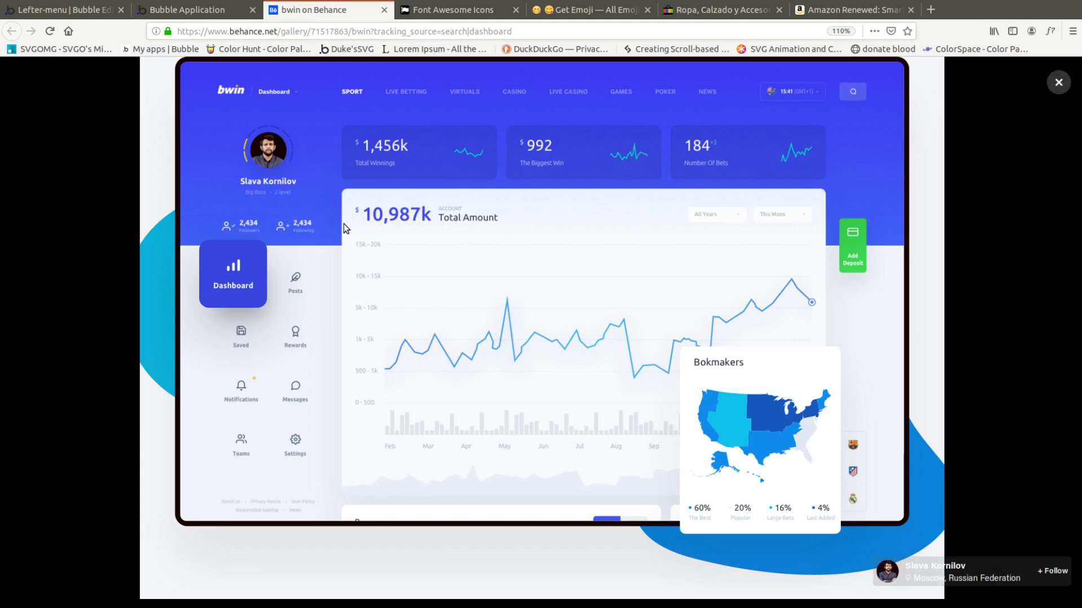
Step: Search the emoji site for 'person' instead of 'user', scroll the results, then return to Bubble
key(alt+5)
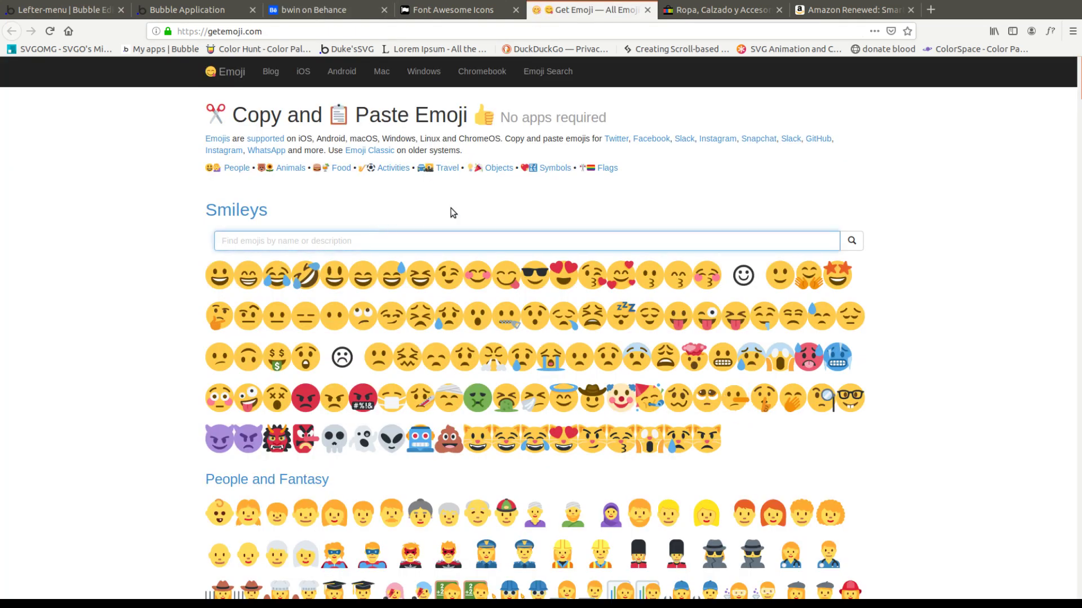
text(user)
double_click(256, 240)
text(person)
key(Return)
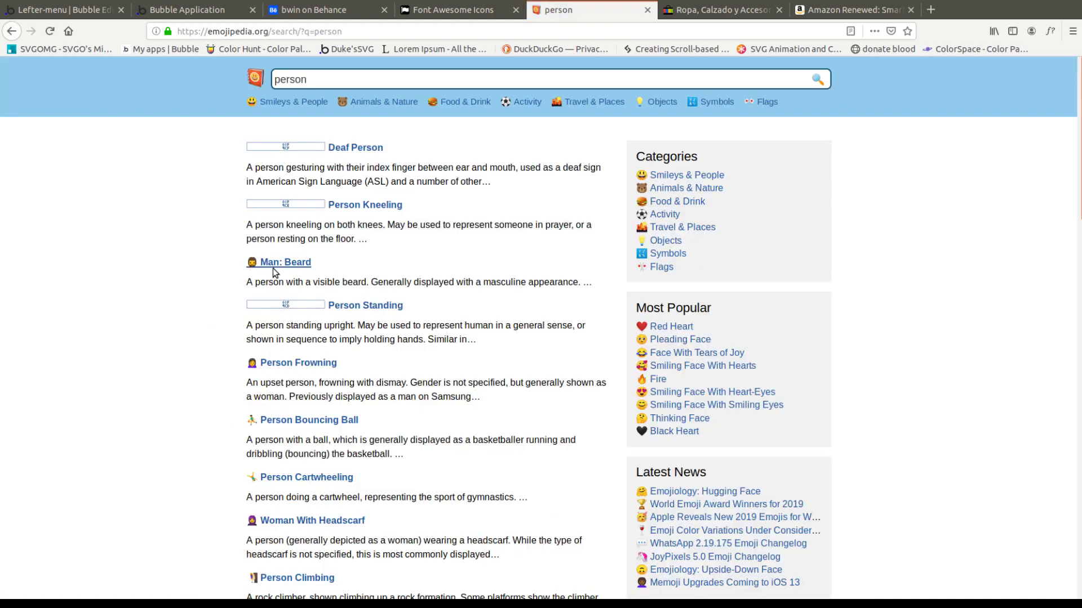
scroll(357, 273, down, 10)
scroll(421, 294, down, 5)
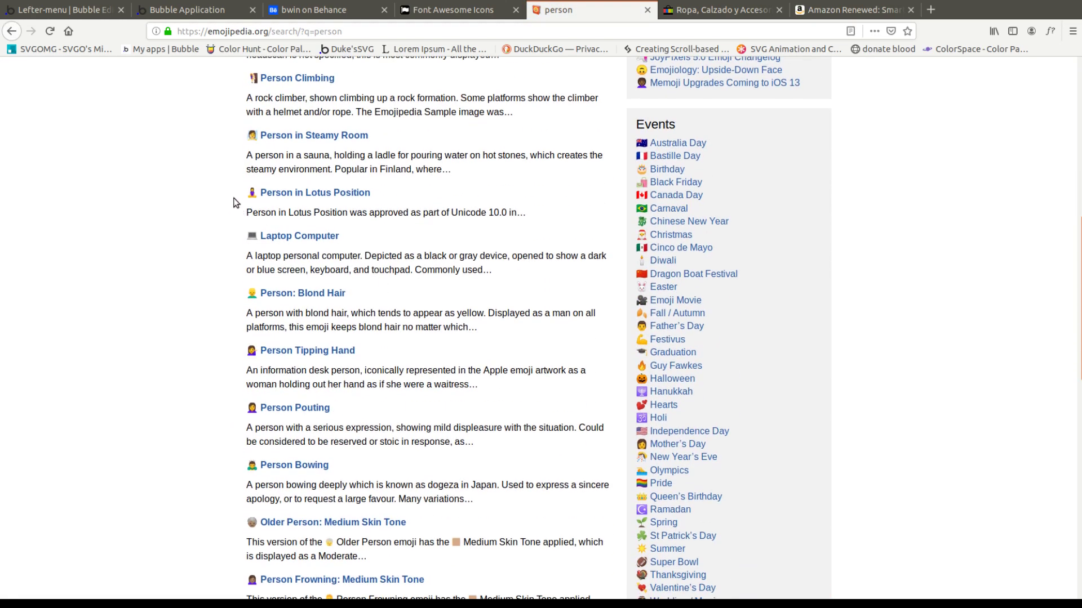
drag(236, 195, 248, 58)
click(255, 201)
click(71, 17)
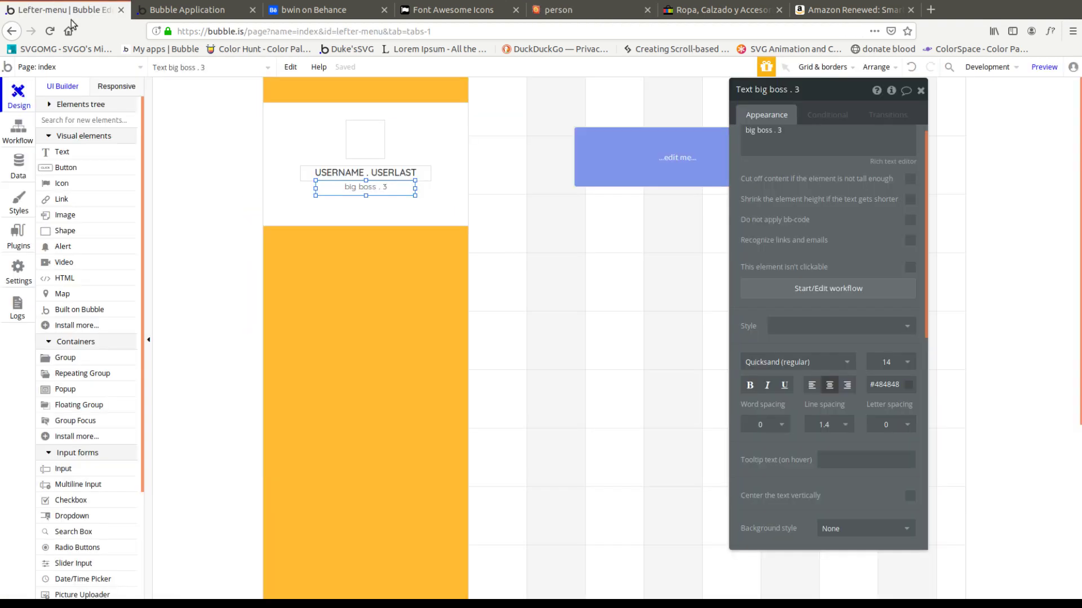
Step: Add a text below big boss with the person emoji, remove its style, and set size 16
click(307, 212)
text(🧍)
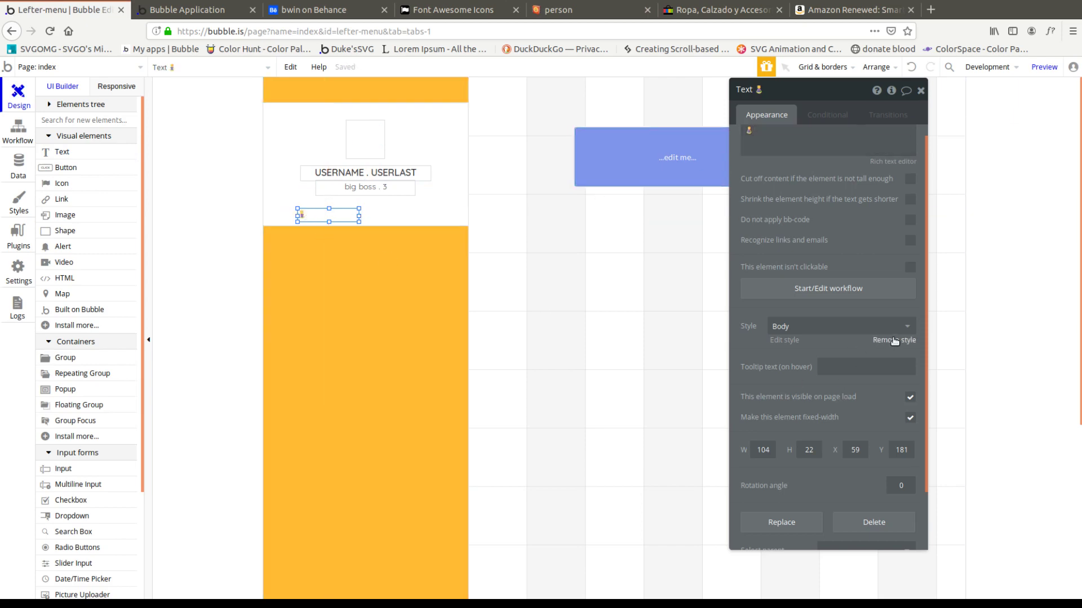
click(879, 341)
click(889, 364)
double_click(887, 363)
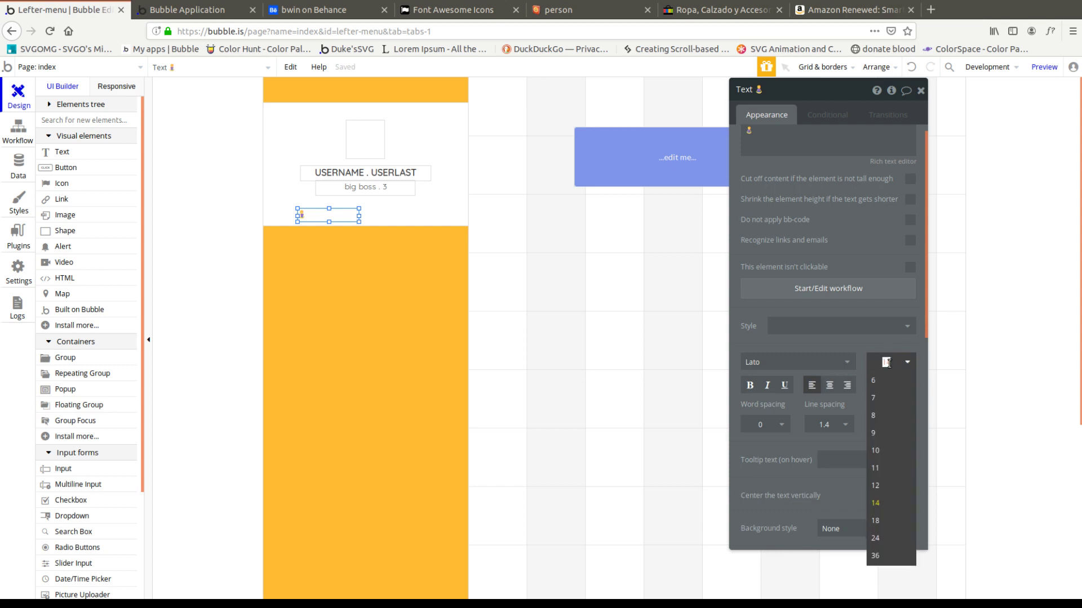
text(16)
key(Return)
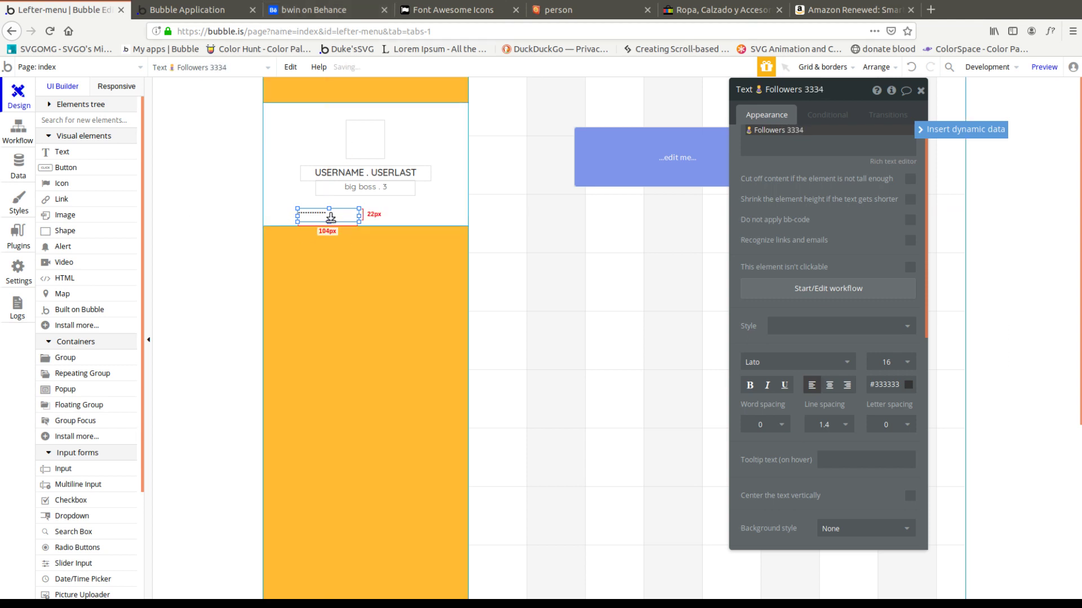
Step: Widen the 'Followers 3334' text, set its size to 14, and view the Behance reference
double_click(333, 218)
drag(334, 218, 379, 219)
click(886, 362)
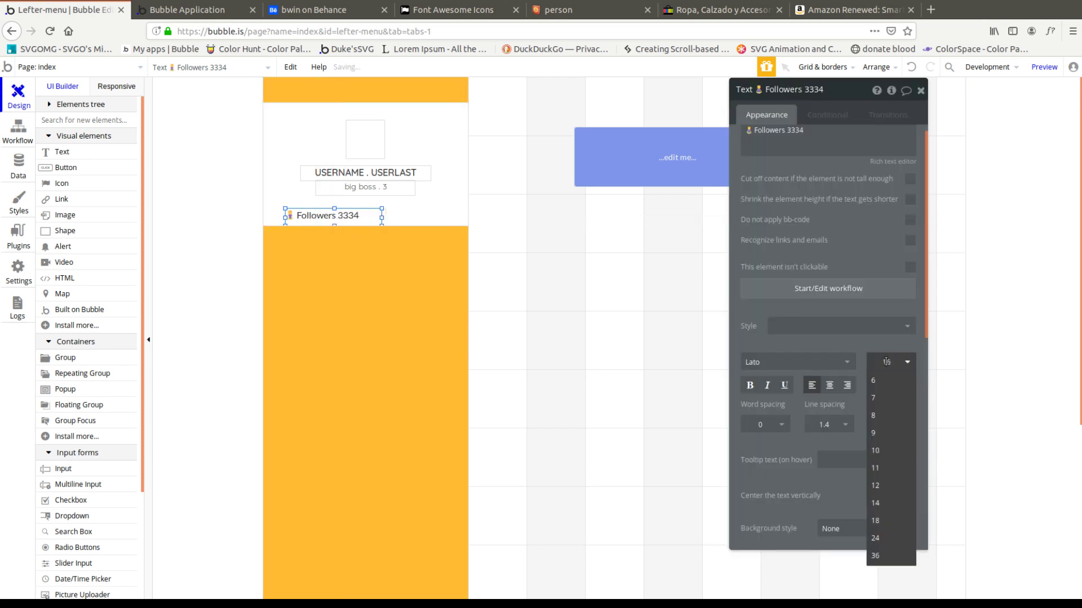
click(886, 362)
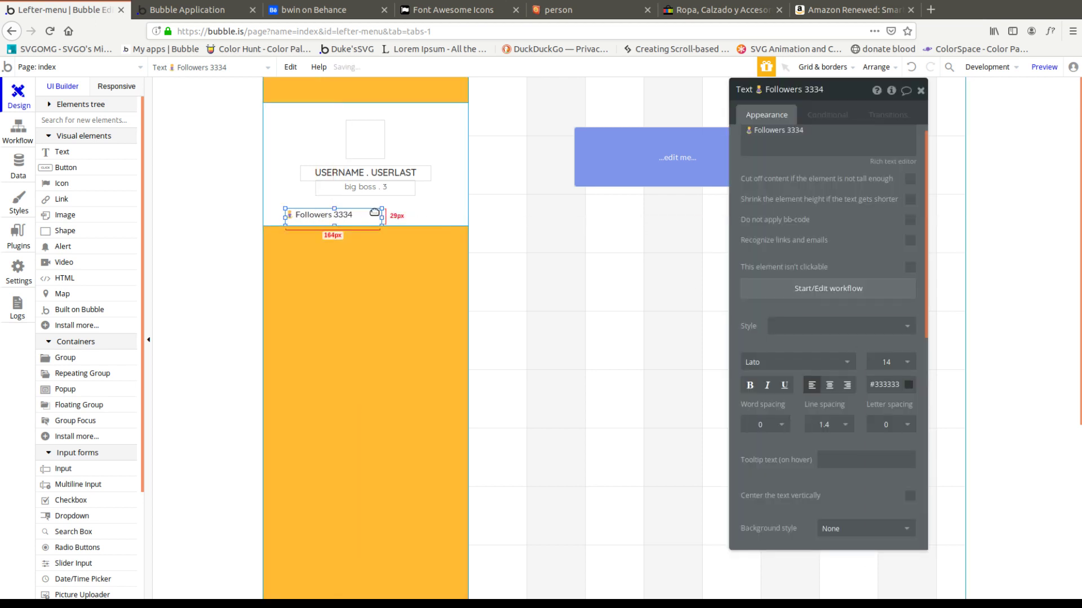
click(285, 23)
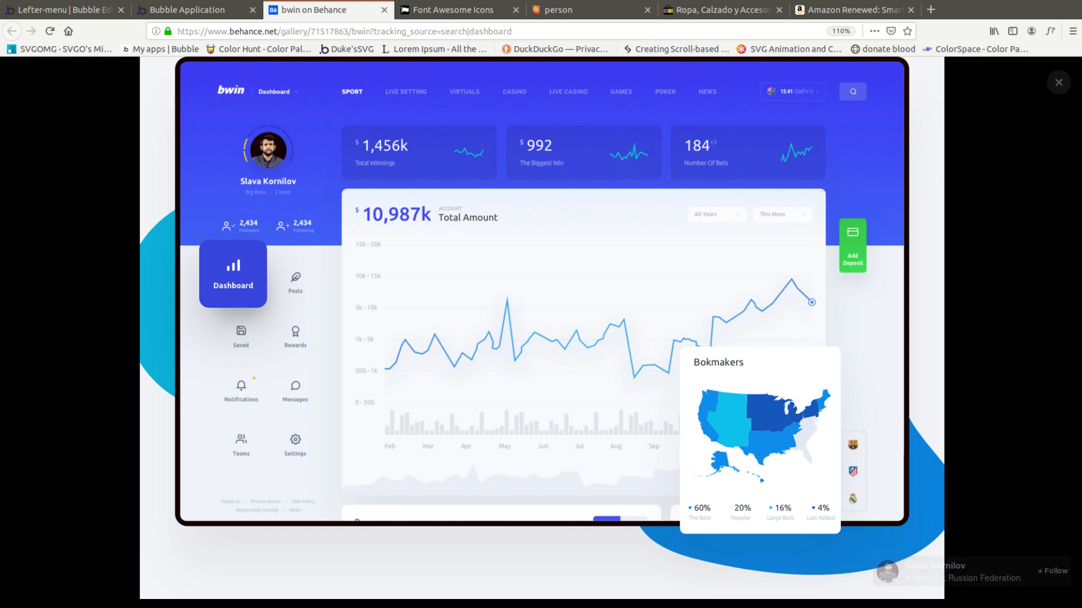
Step: Duplicate the 'Followers 3334' label, centre-align both, and place them side by side
click(164, 10)
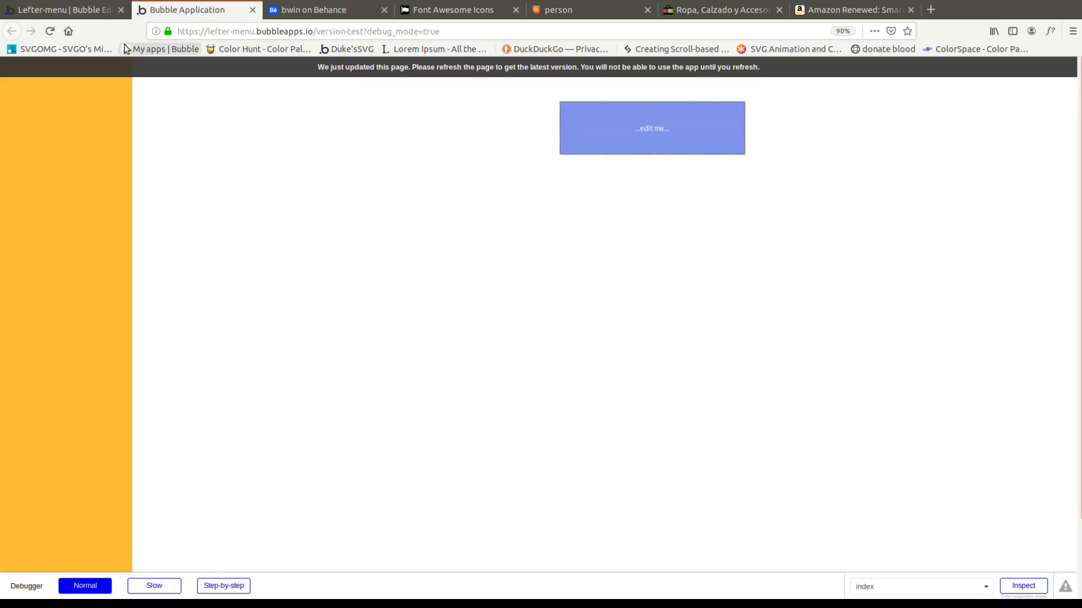
click(62, 10)
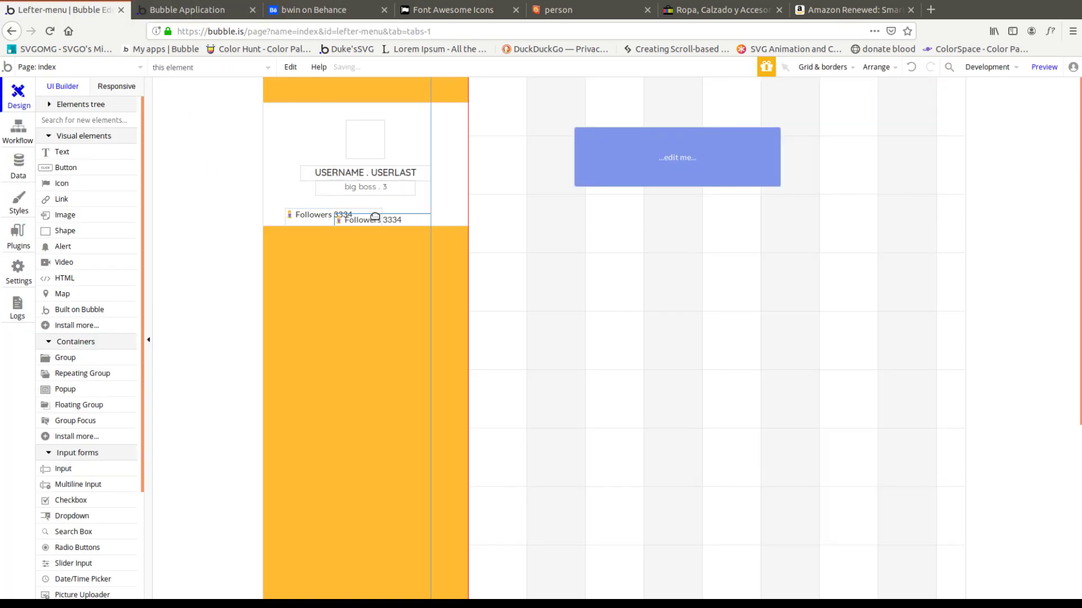
key(ctrl+c)
key(ctrl+v)
click(404, 214)
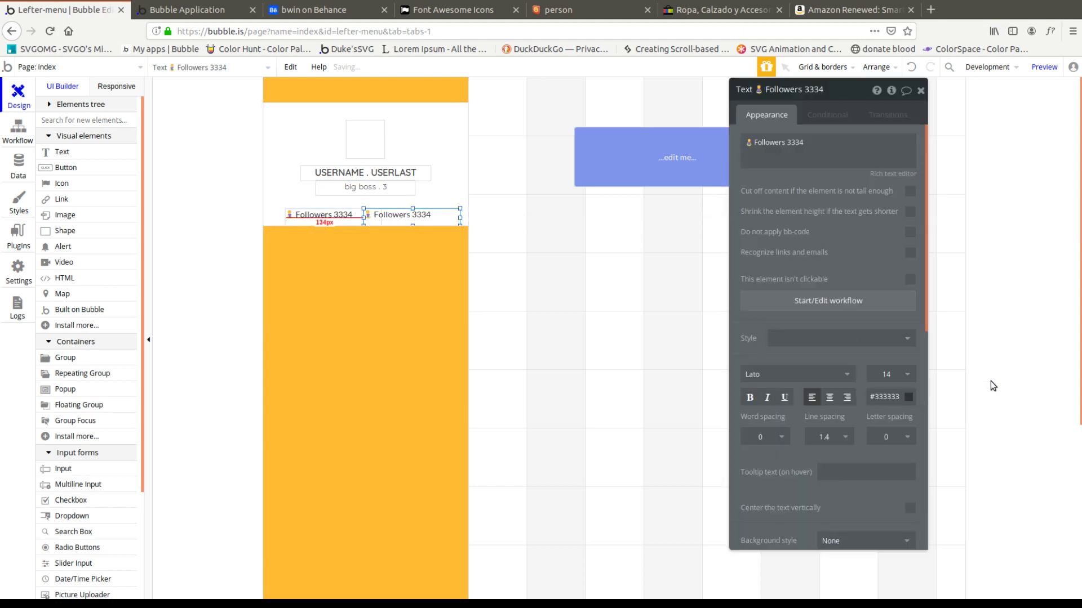
click(829, 397)
click(361, 221)
click(829, 398)
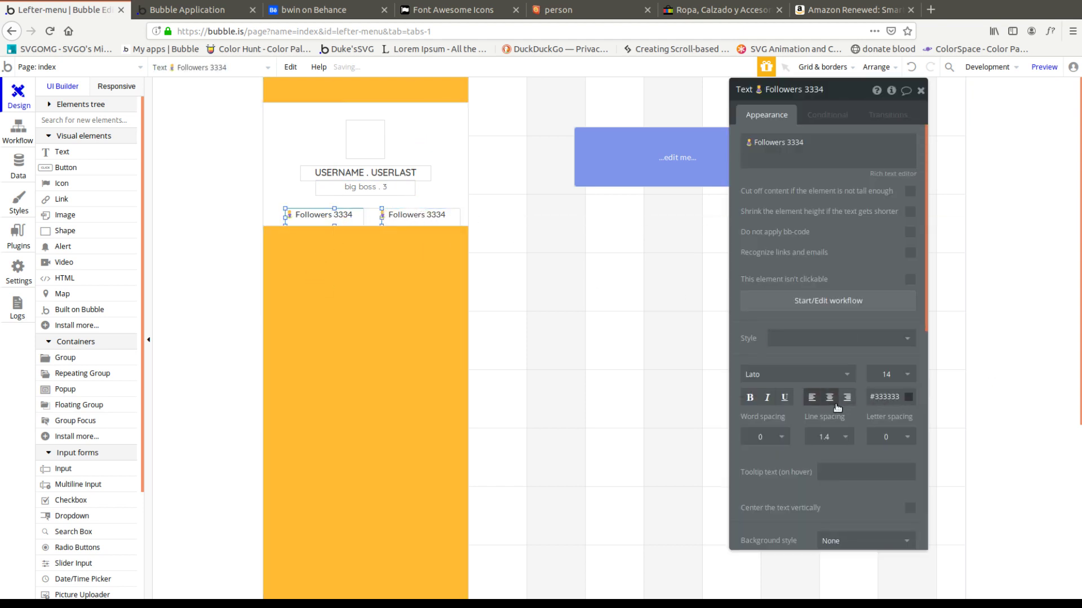
drag(325, 220, 398, 218)
click(372, 219)
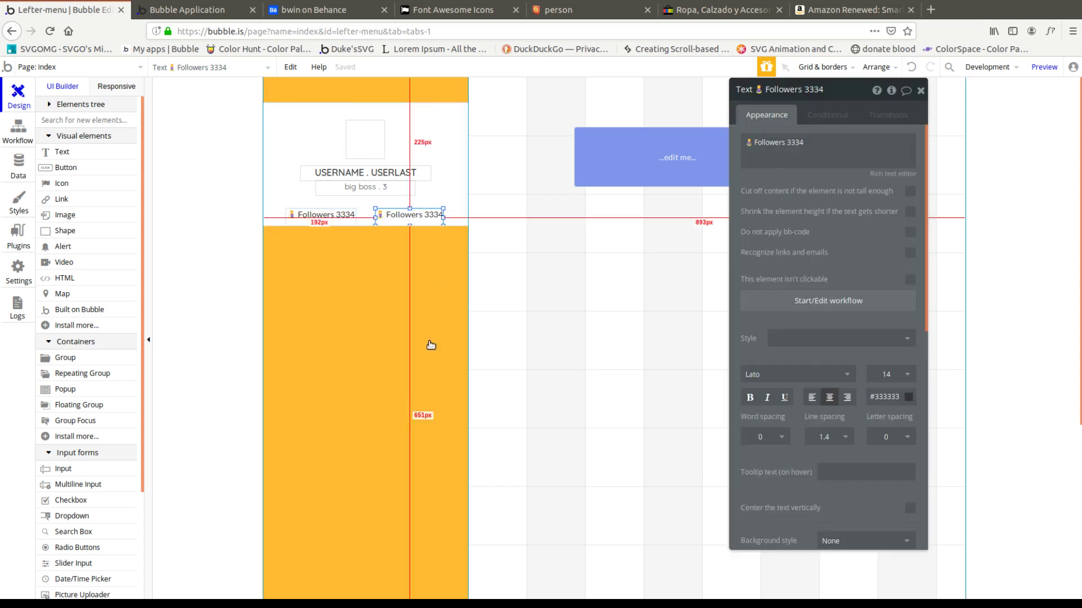
Step: Extend white Group A's bottom edge slightly lower, to 228 px tall
click(430, 346)
click(367, 221)
drag(366, 226, 367, 234)
click(336, 309)
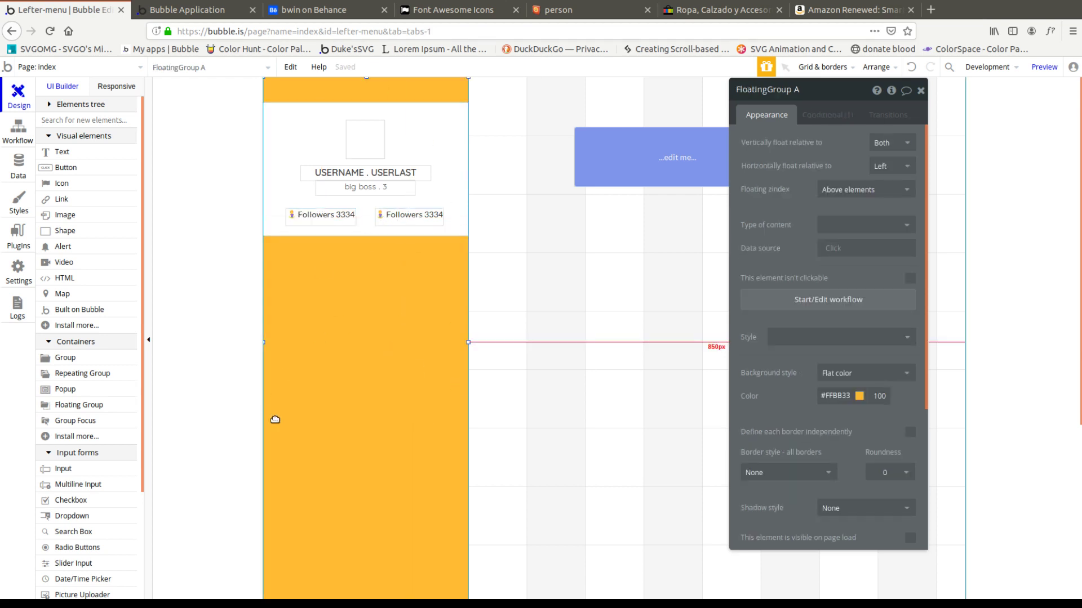
Step: Draw Group C on the yellow menu, snap it under the header, and stretch it to full menu width and height
click(82, 359)
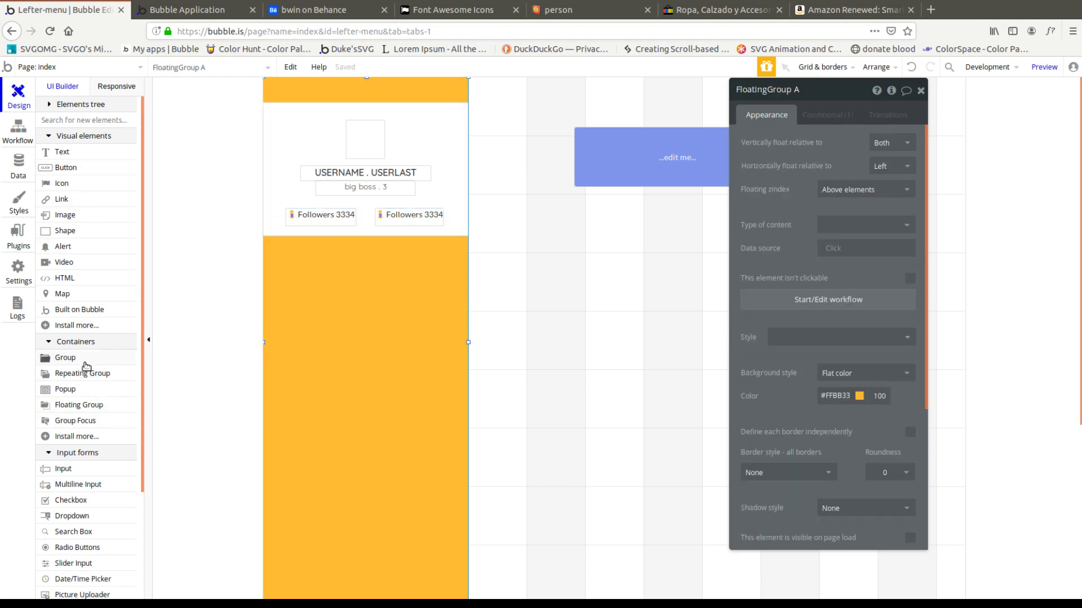
drag(282, 255, 434, 449)
drag(367, 372, 351, 357)
drag(407, 334, 467, 333)
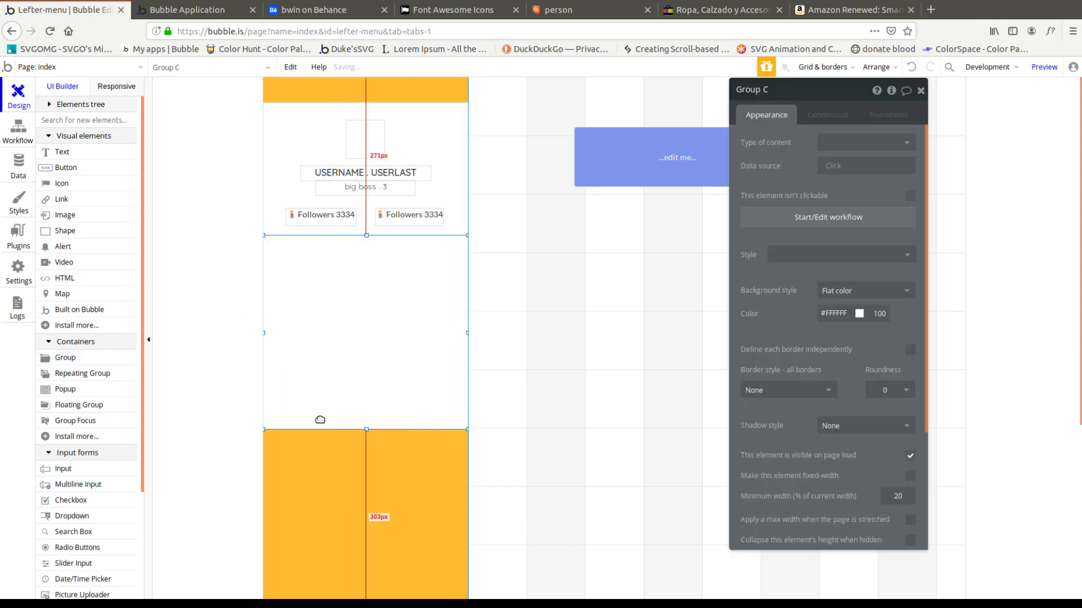
drag(368, 426, 368, 563)
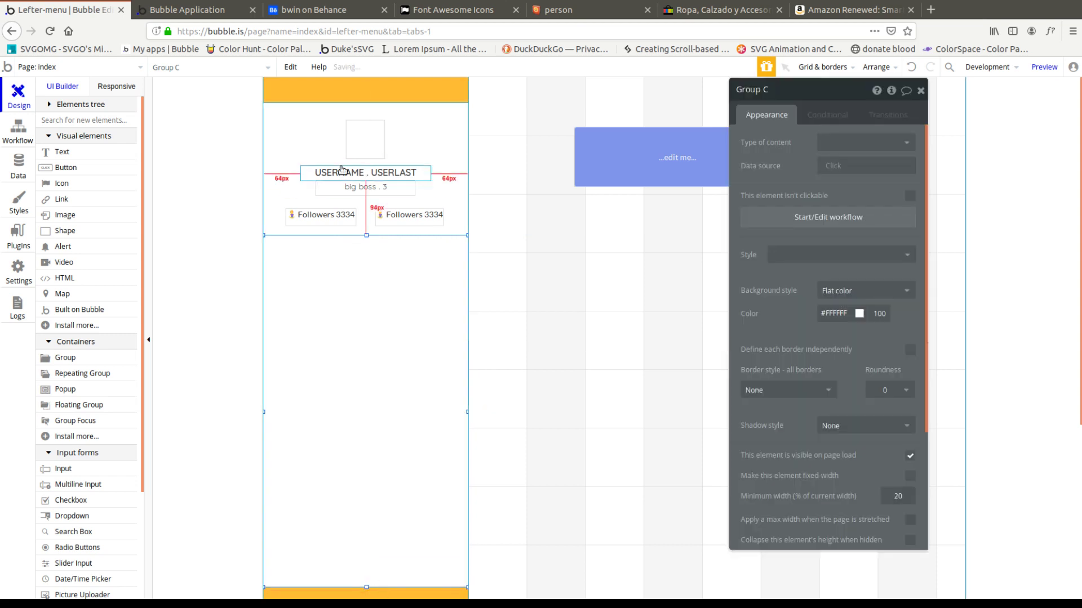
Step: Check the bwin reference design and the live app preview, then return to the editor
click(316, 10)
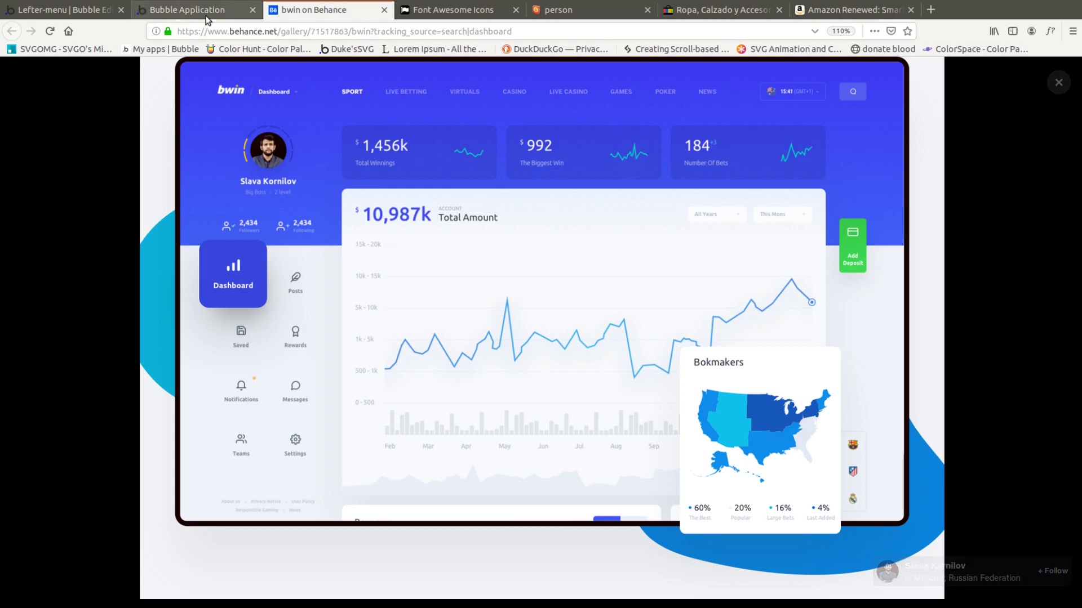
key(ctrl+Page_Up)
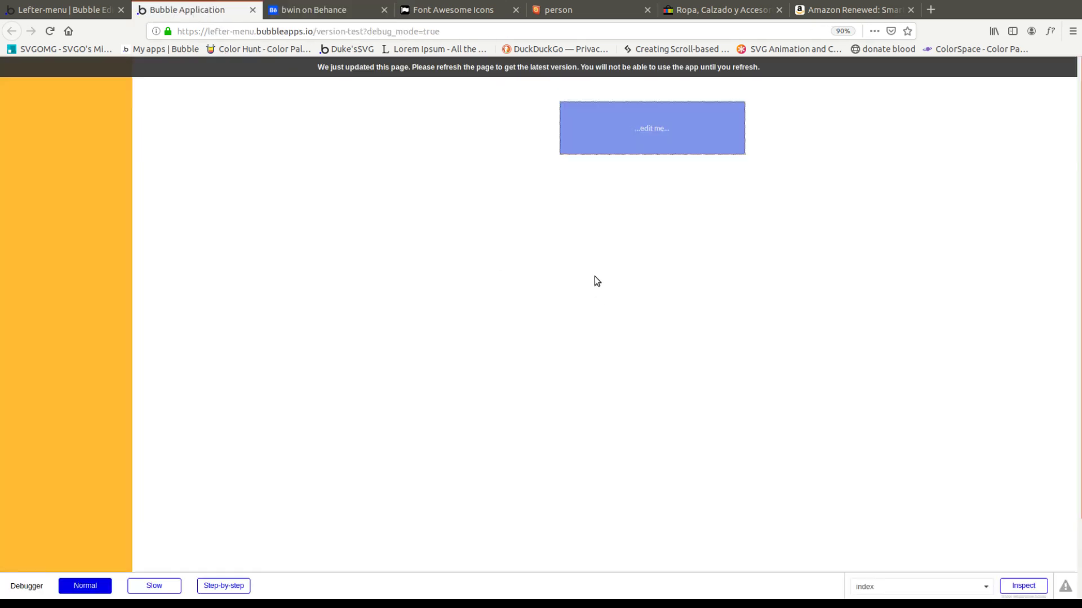
click(102, 12)
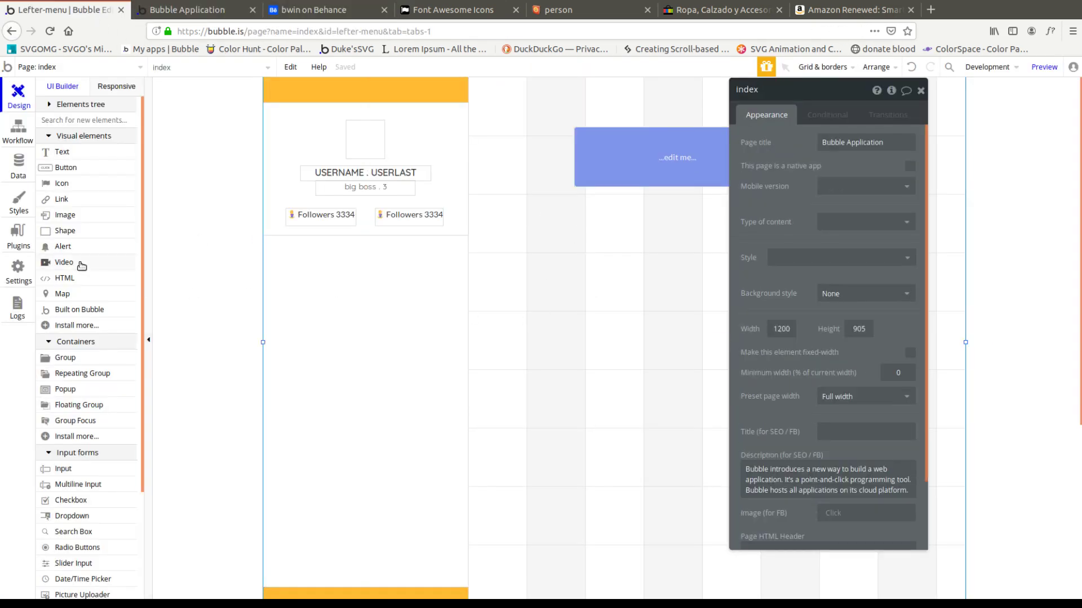
Step: Draw a new group beside the menu and move the edit me button into it
click(77, 359)
drag(522, 108, 830, 452)
drag(648, 157, 710, 321)
click(651, 164)
drag(651, 164, 683, 356)
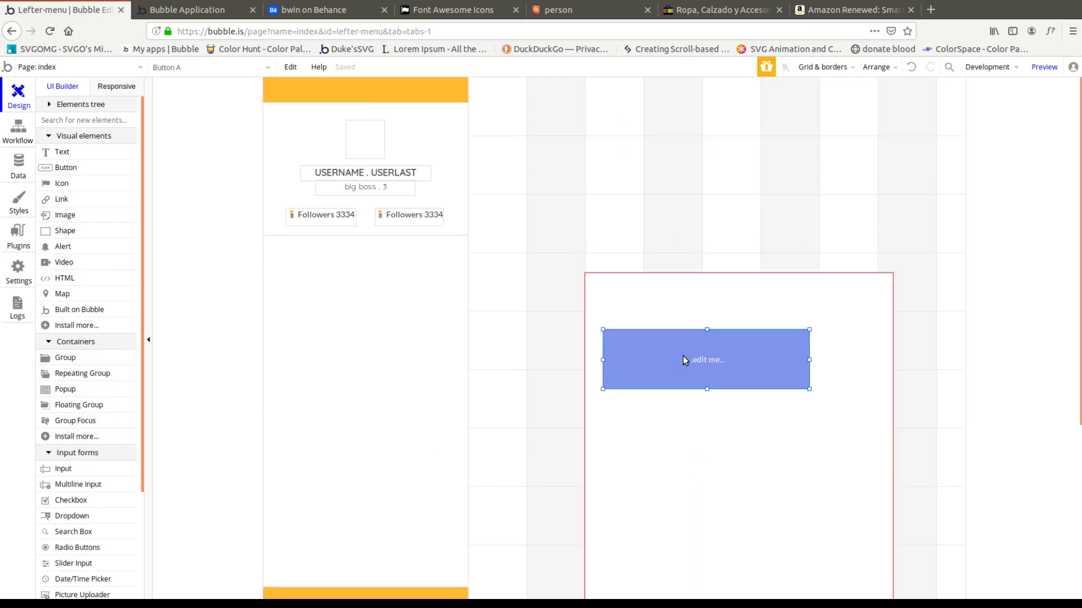
Step: Reposition Group D up-left and widen it to the page's right edge
double_click(683, 356)
drag(713, 456, 580, 242)
double_click(734, 234)
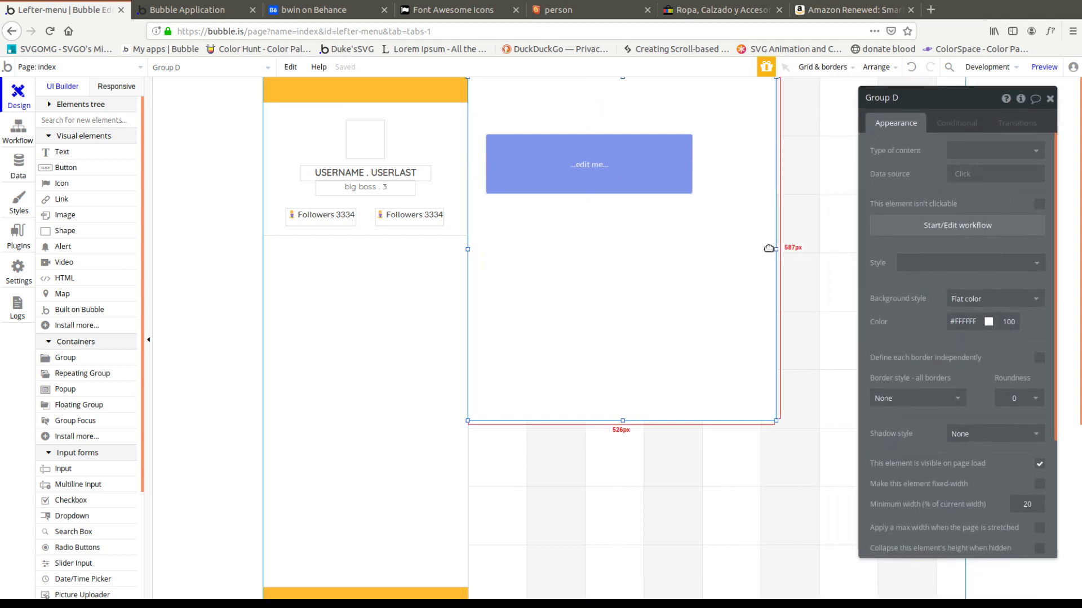
drag(772, 249, 966, 248)
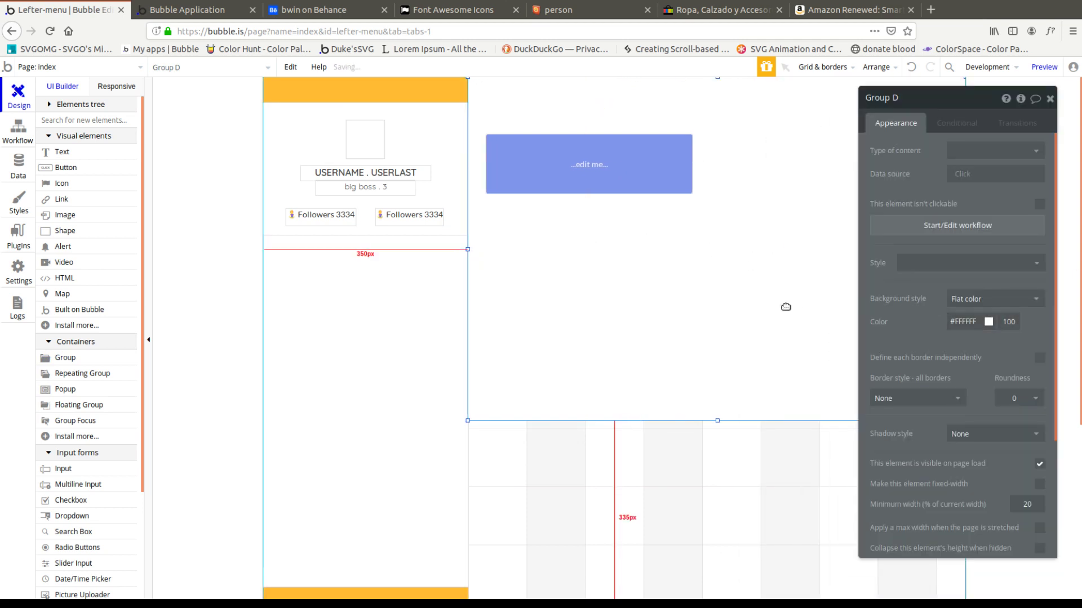
Step: Give Group D a purple #AA66CC background and preview the page
click(1002, 299)
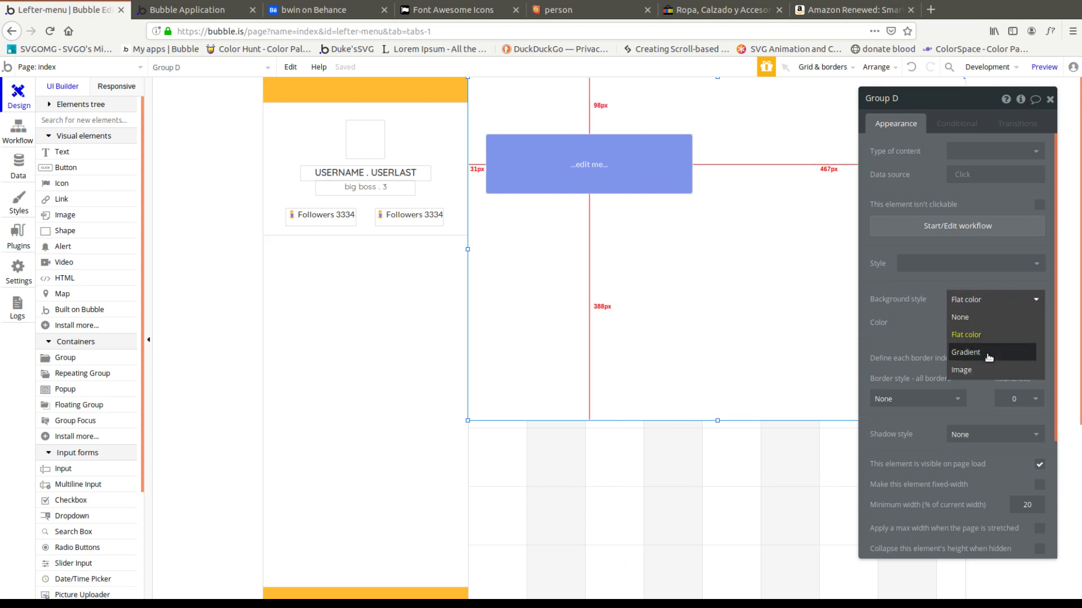
click(972, 328)
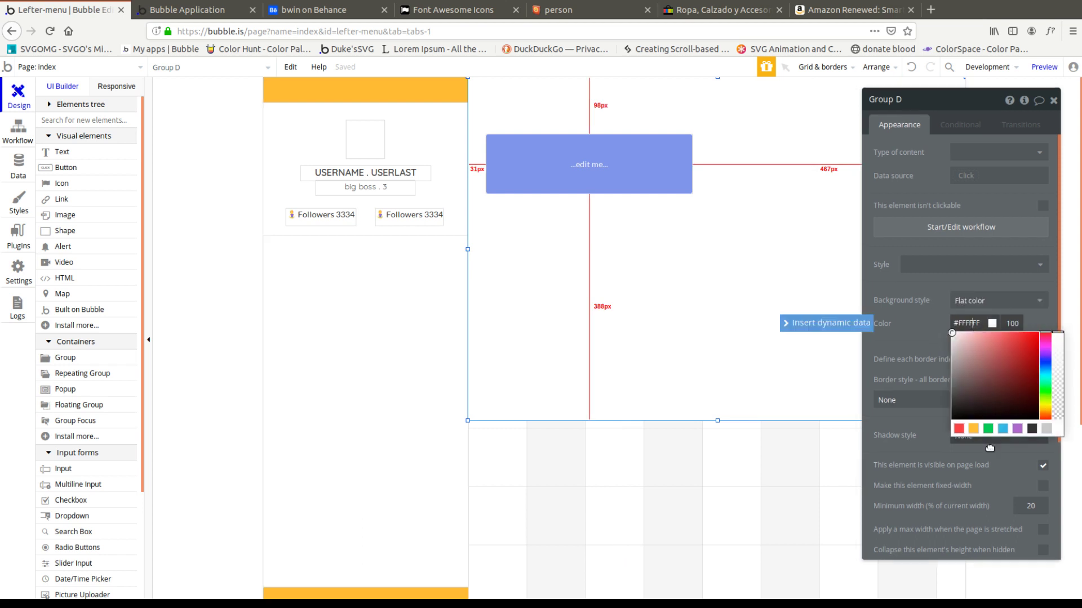
click(978, 429)
click(1018, 429)
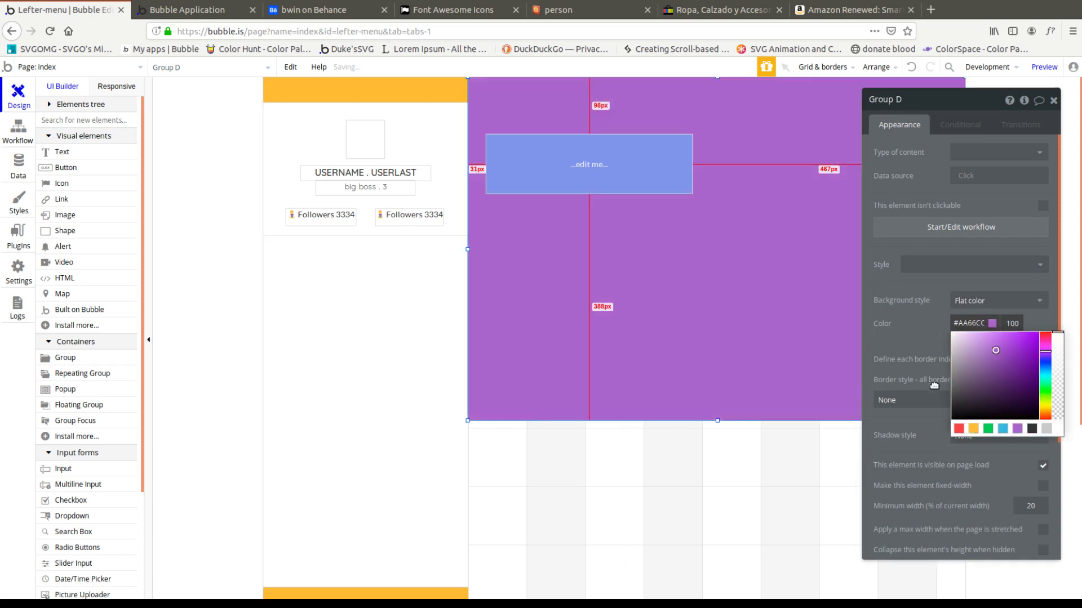
click(680, 368)
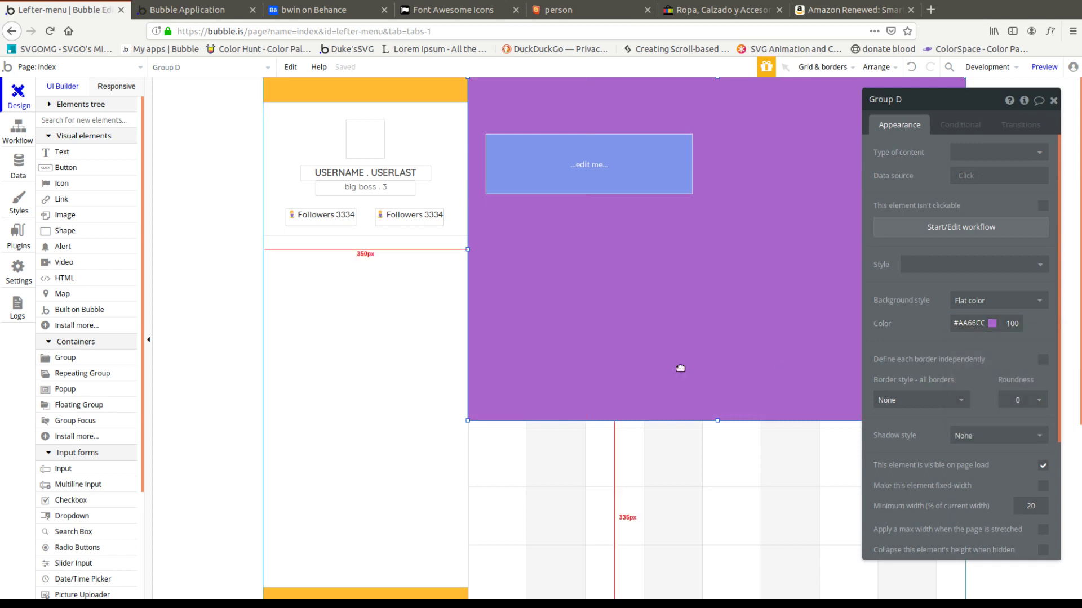
click(1045, 67)
click(116, 86)
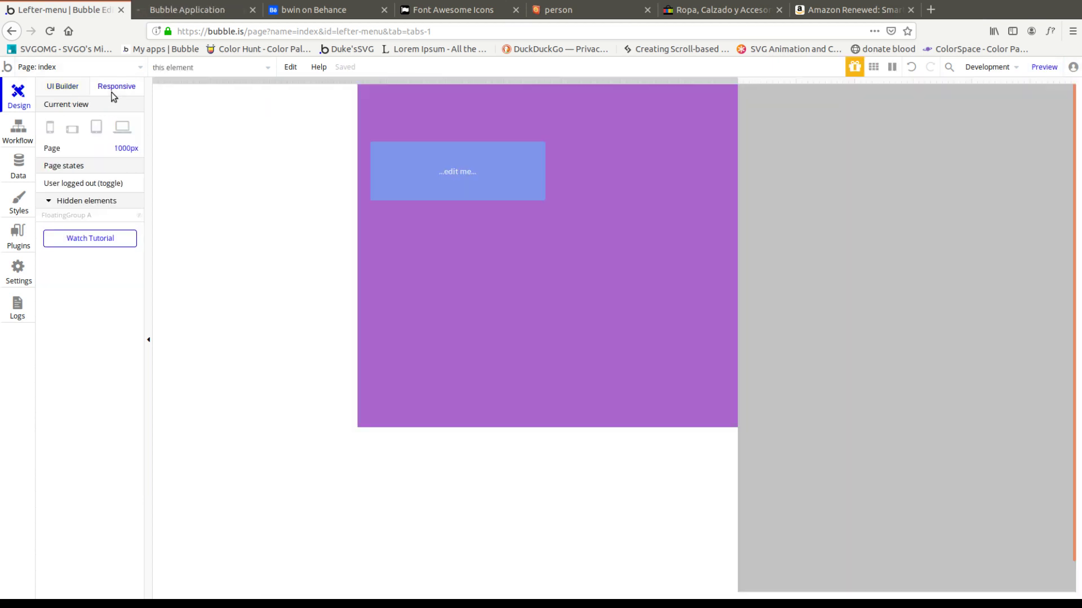
Step: Test the layout at 300px, full width and about 1027px, checking Group D's responsive settings
drag(739, 81, 637, 135)
click(781, 196)
click(626, 339)
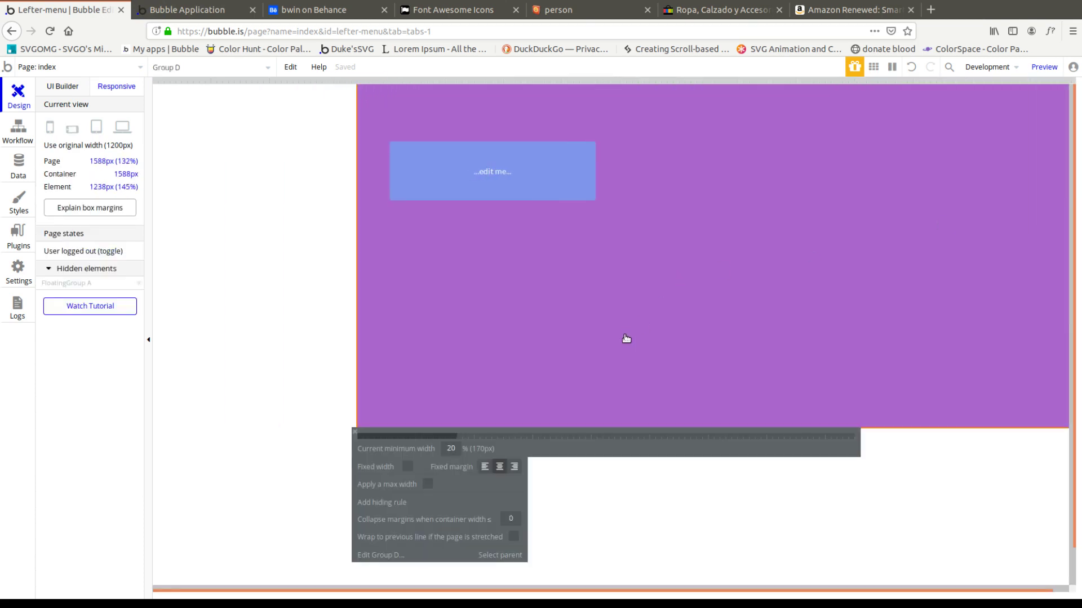
drag(1062, 77, 836, 157)
Step: Raise the page's bottom edge slightly and draw a new Group E on the canvas
click(63, 87)
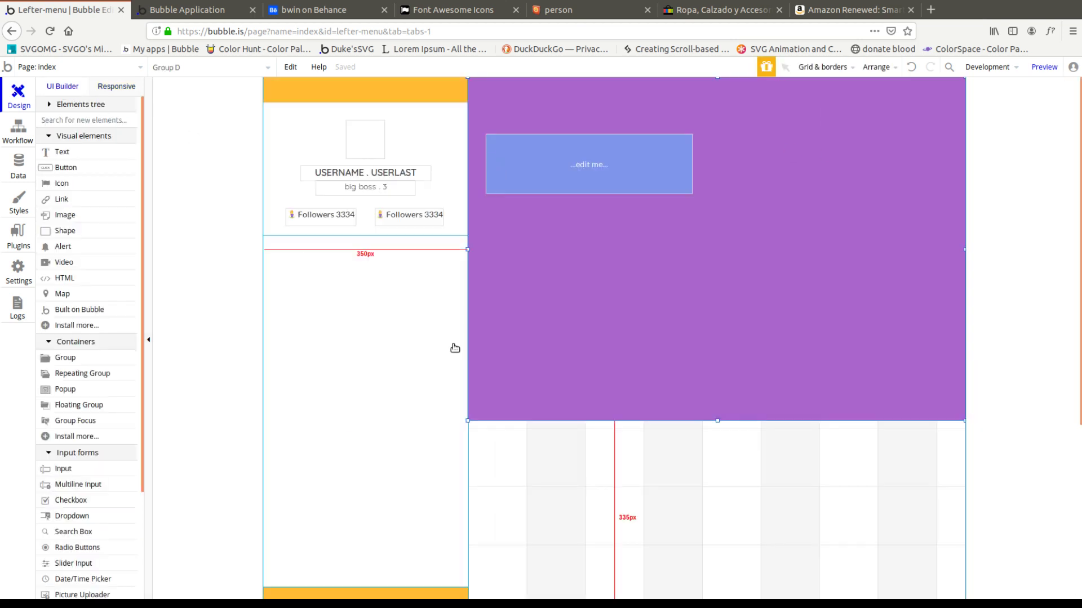
scroll(424, 478, down, 3)
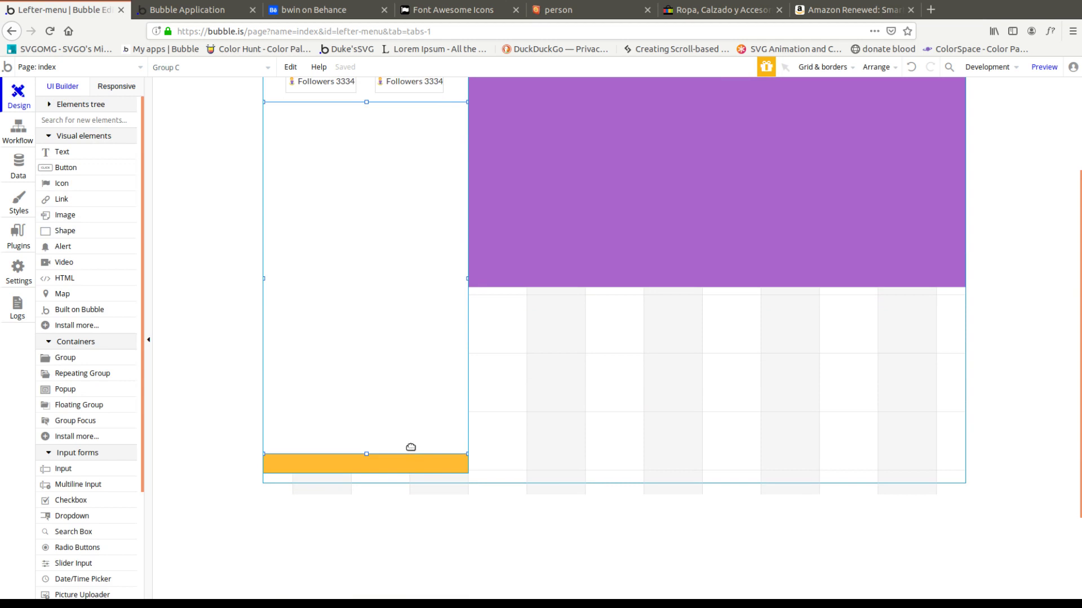
click(382, 480)
drag(615, 478, 615, 468)
click(79, 359)
drag(633, 336, 729, 423)
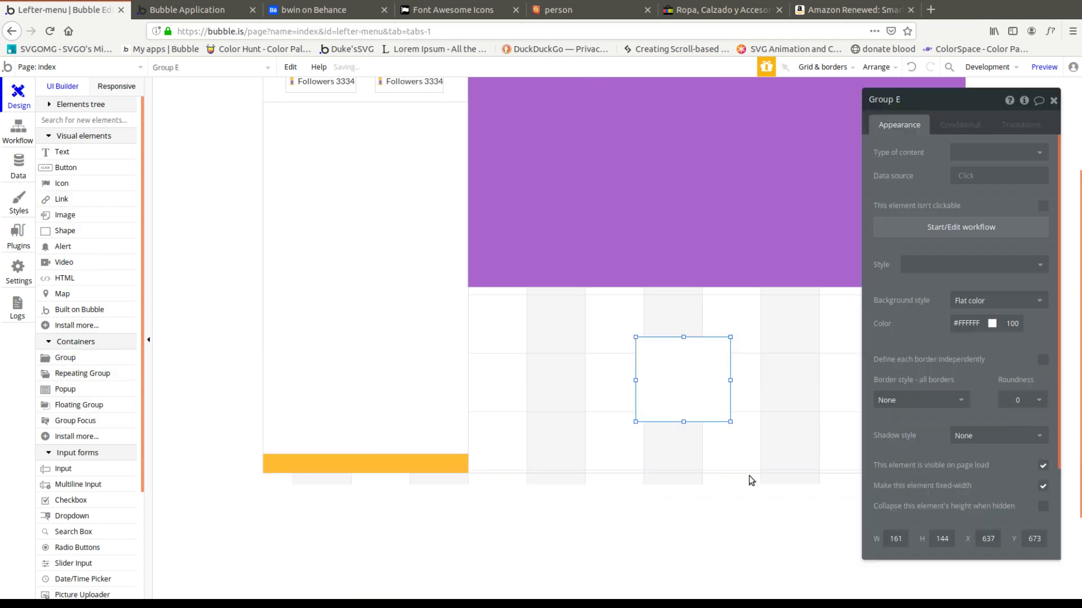
drag(684, 377, 601, 160)
Step: Hide FloatingGroup A in the editor using the element tree's eye icon
scroll(618, 330, up, 3)
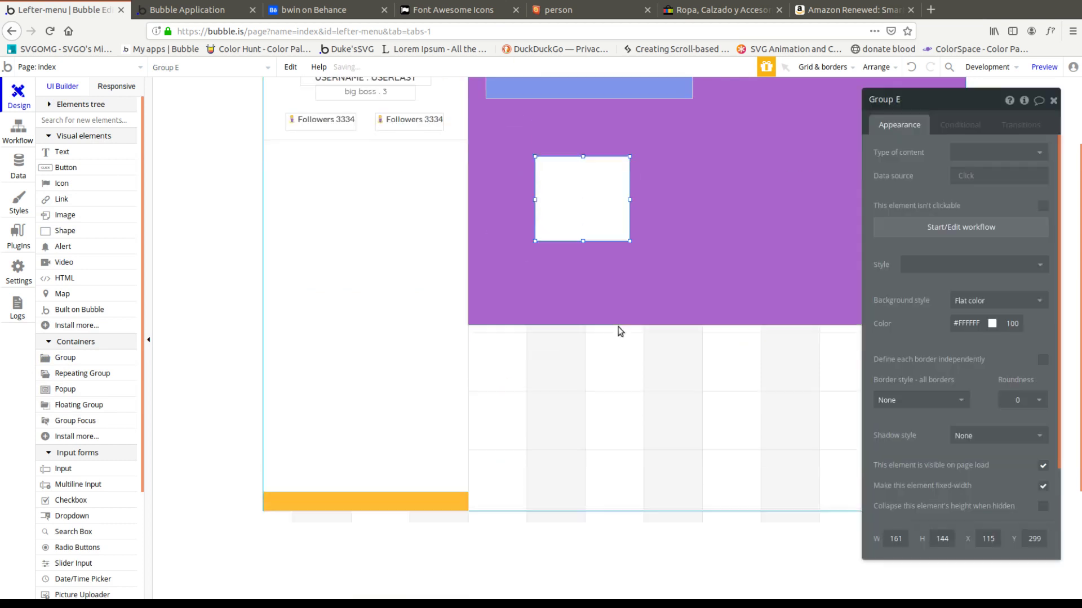
click(49, 106)
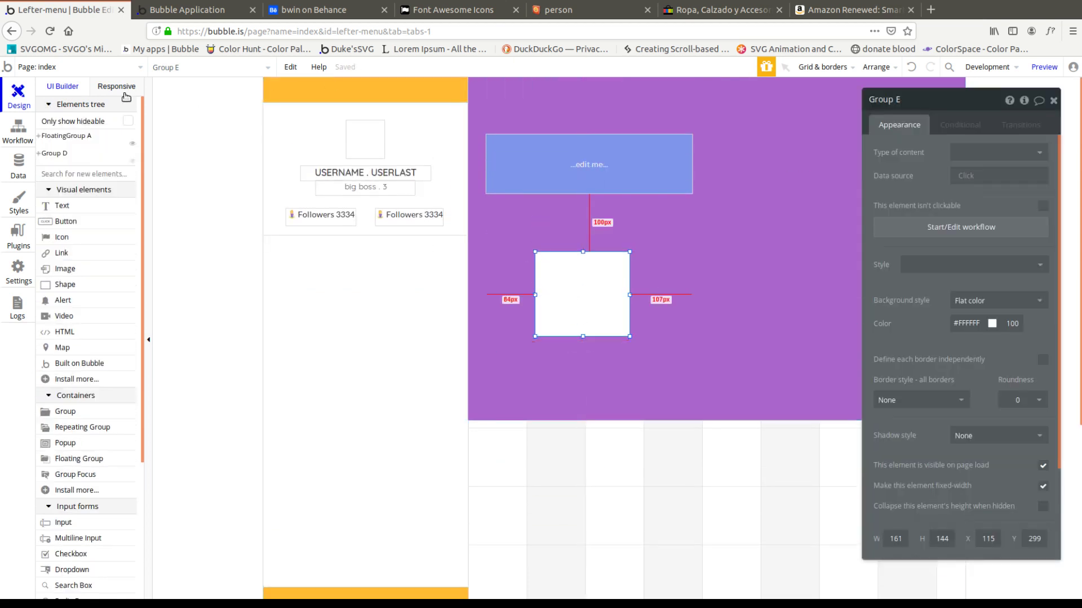
click(132, 144)
Step: Move Group E to the page's top-left and resize it to 350×555
drag(556, 295, 295, 107)
drag(358, 159, 464, 420)
click(108, 85)
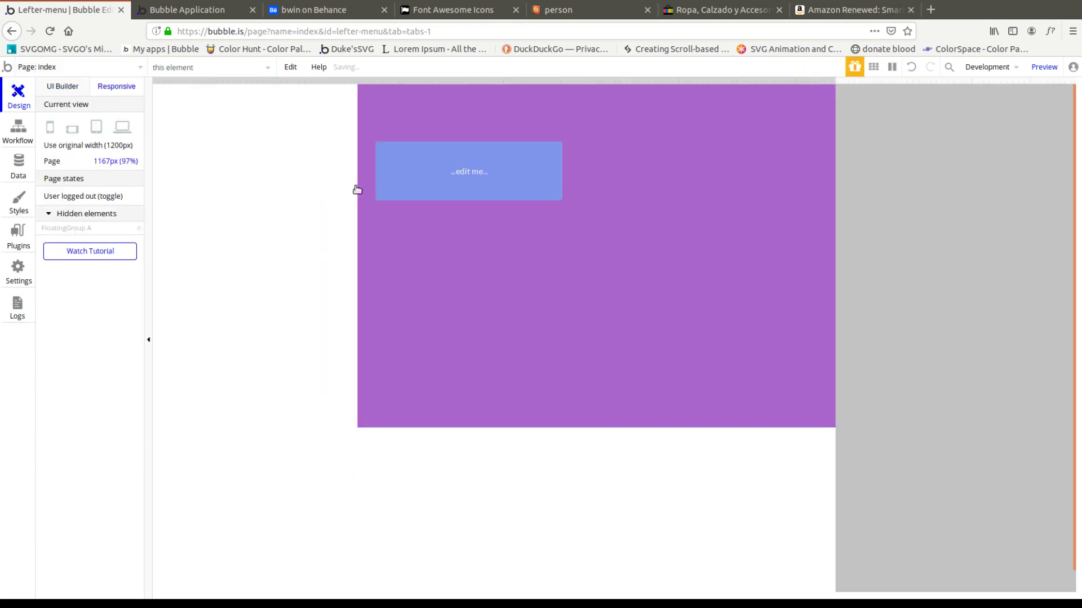
Step: Inspect Group E's responsive settings and select FloatingGroup A in the element tree
click(288, 226)
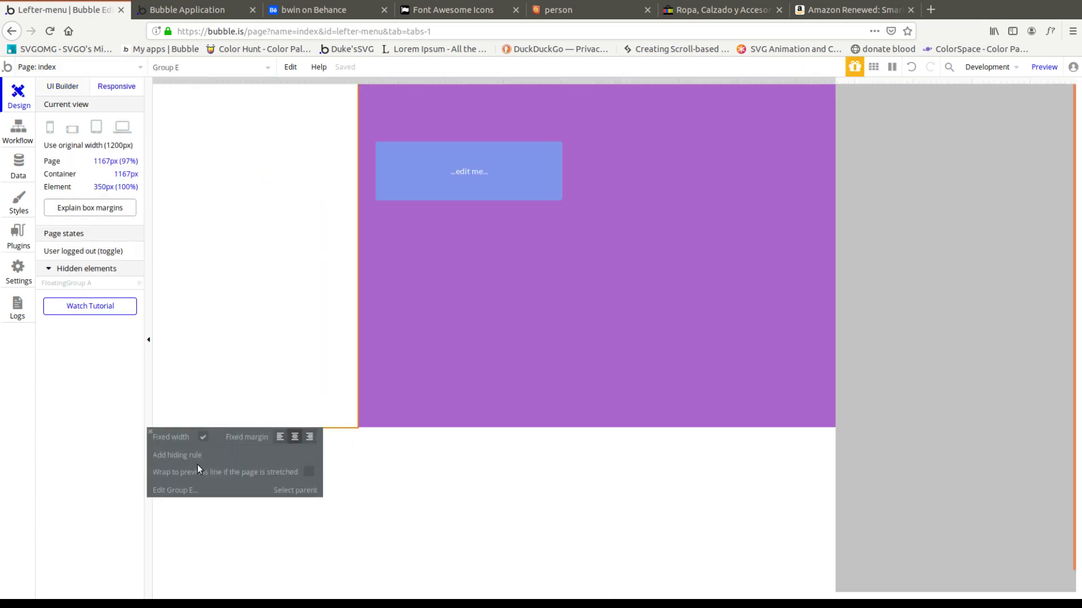
click(72, 89)
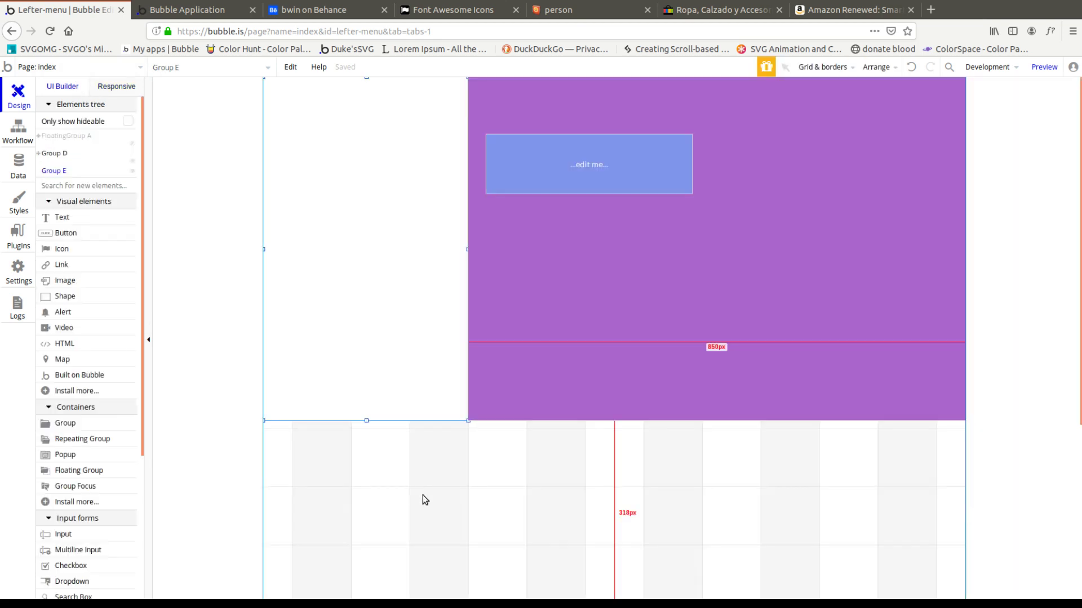
click(85, 137)
scroll(431, 324, down, 3)
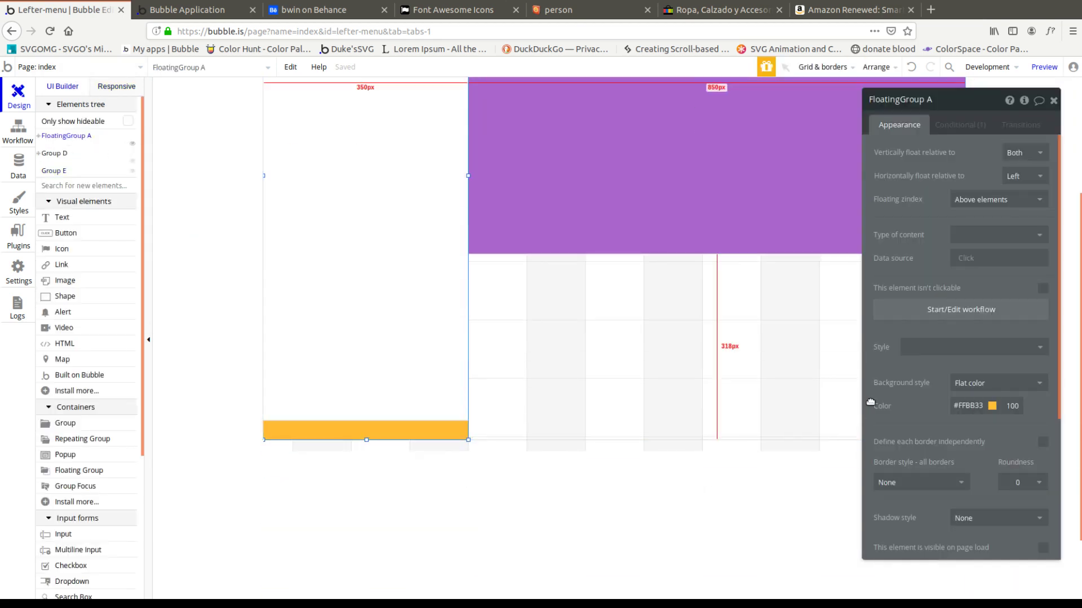
scroll(990, 426, down, 5)
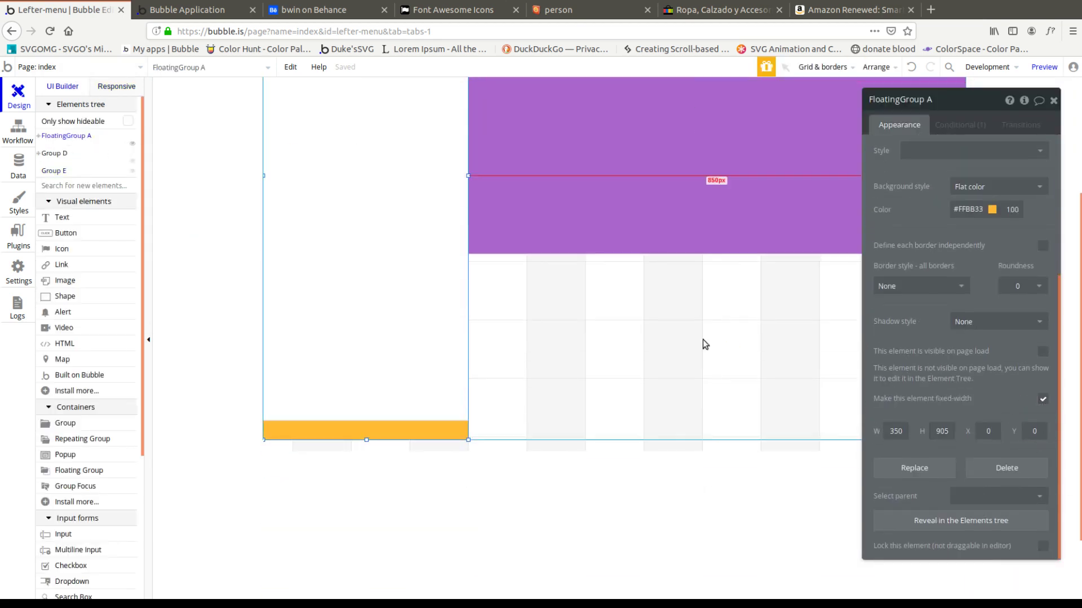
Step: Test page widths of 500, 1092 and 985px, then set the page width to 940px with Group E selected
click(108, 91)
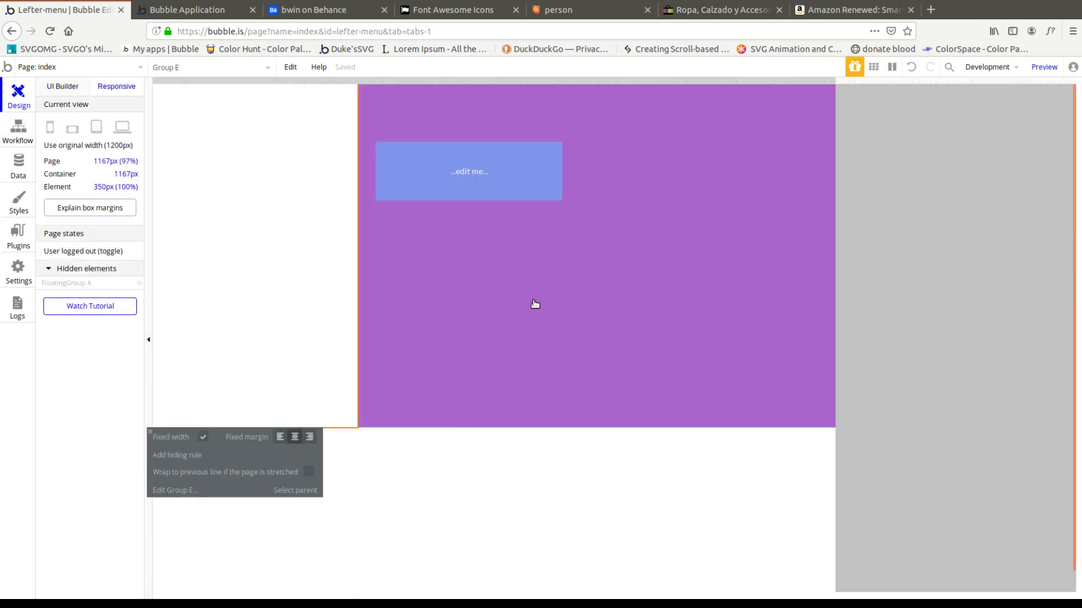
drag(830, 80, 378, 92)
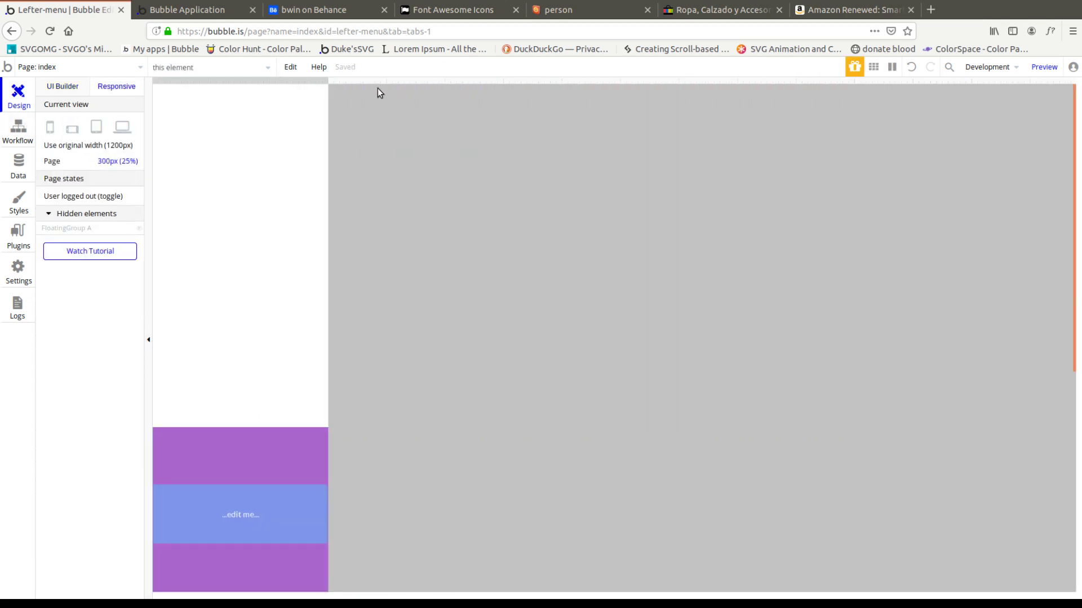
drag(644, 115, 791, 121)
drag(791, 83, 729, 83)
click(264, 244)
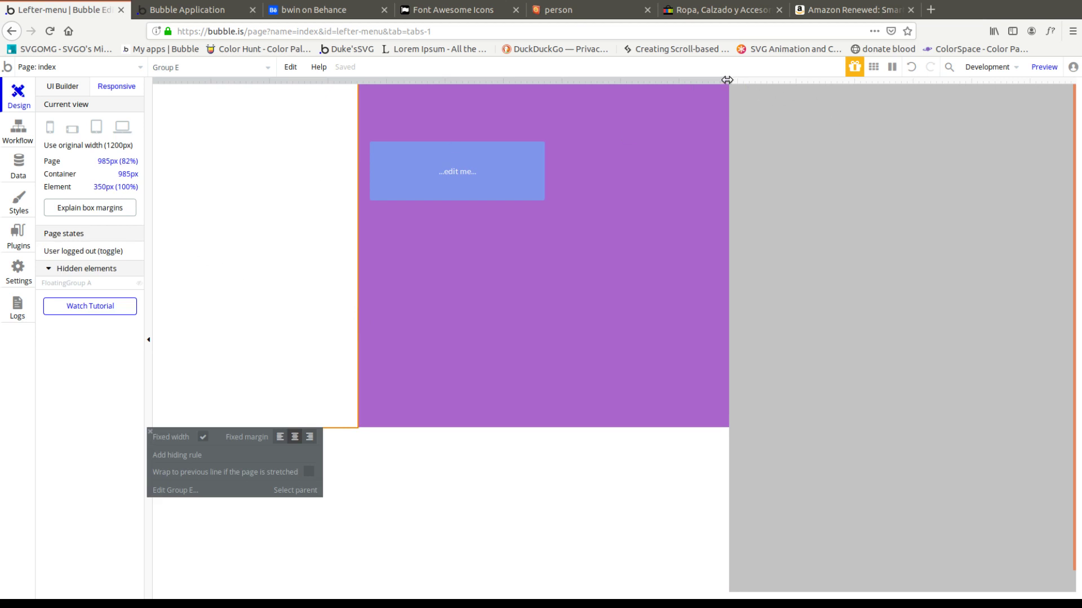
drag(727, 80, 702, 102)
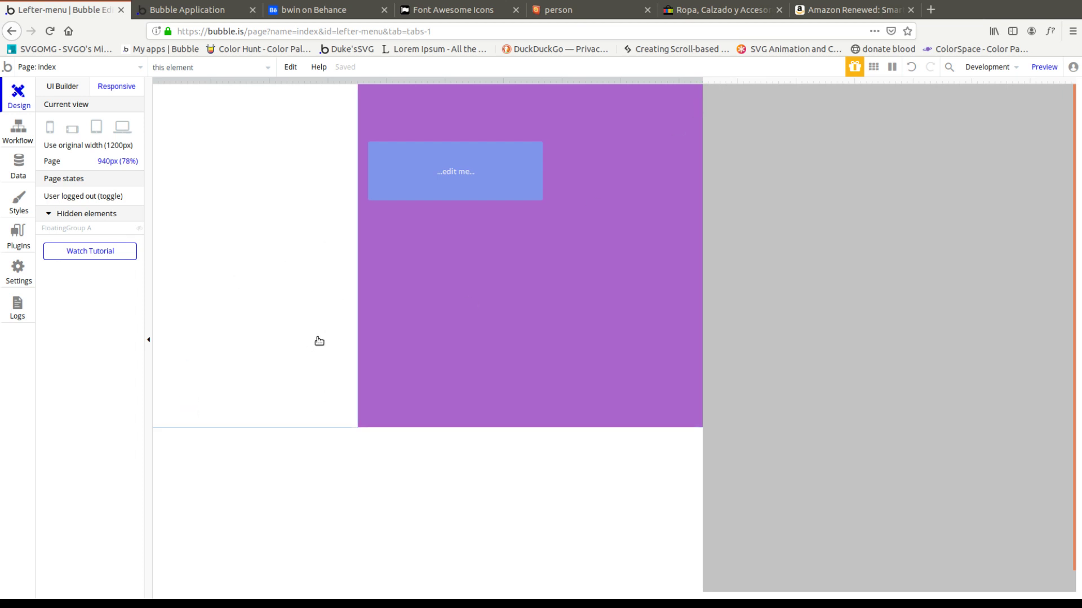
Step: Save a rule hiding Group E when parent width is 940px or less
double_click(185, 135)
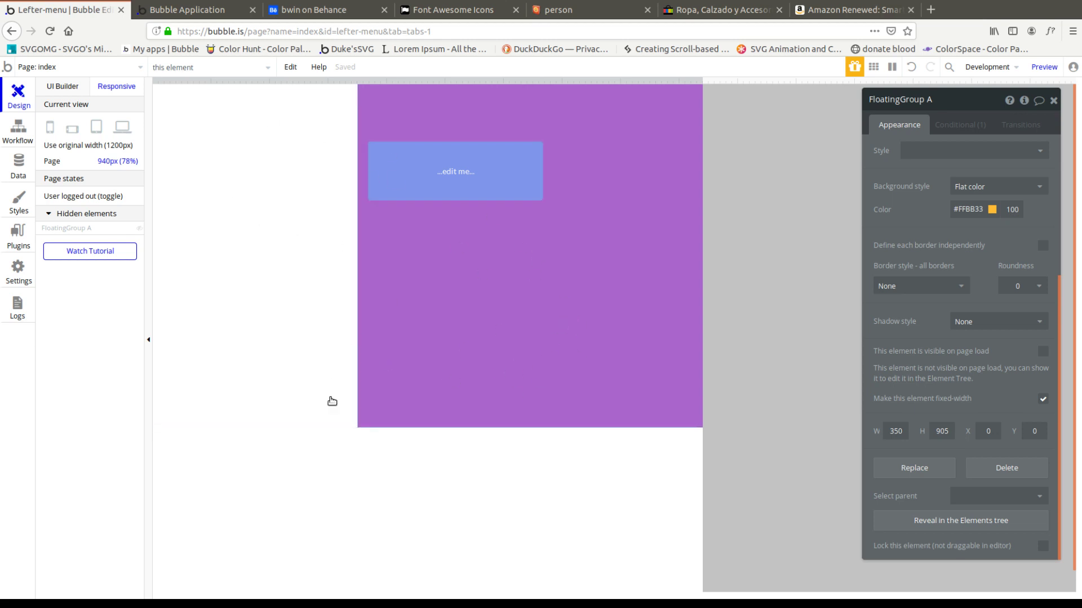
click(314, 381)
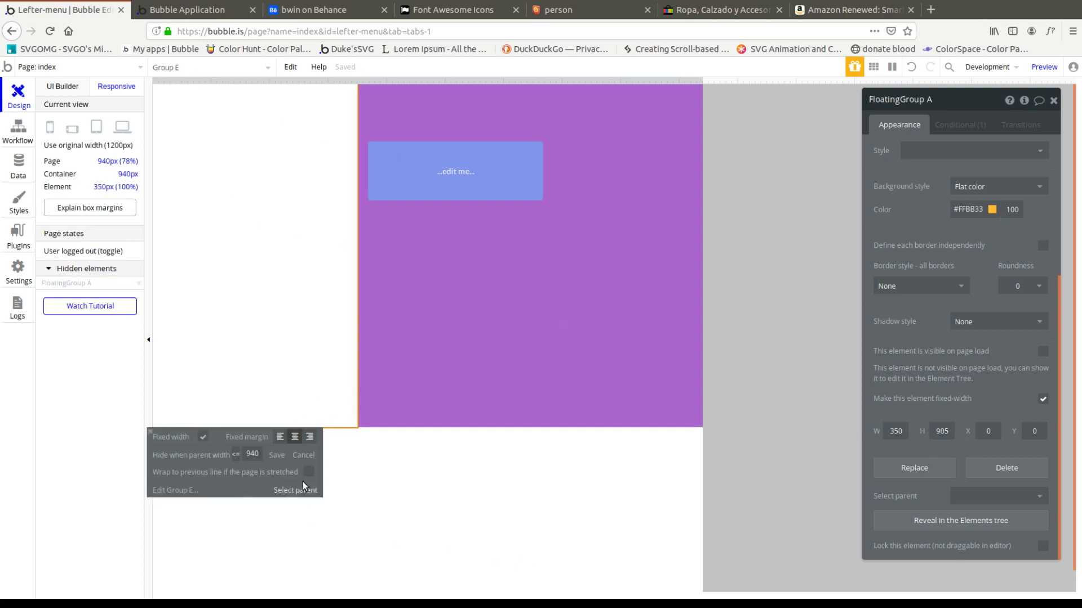
click(277, 455)
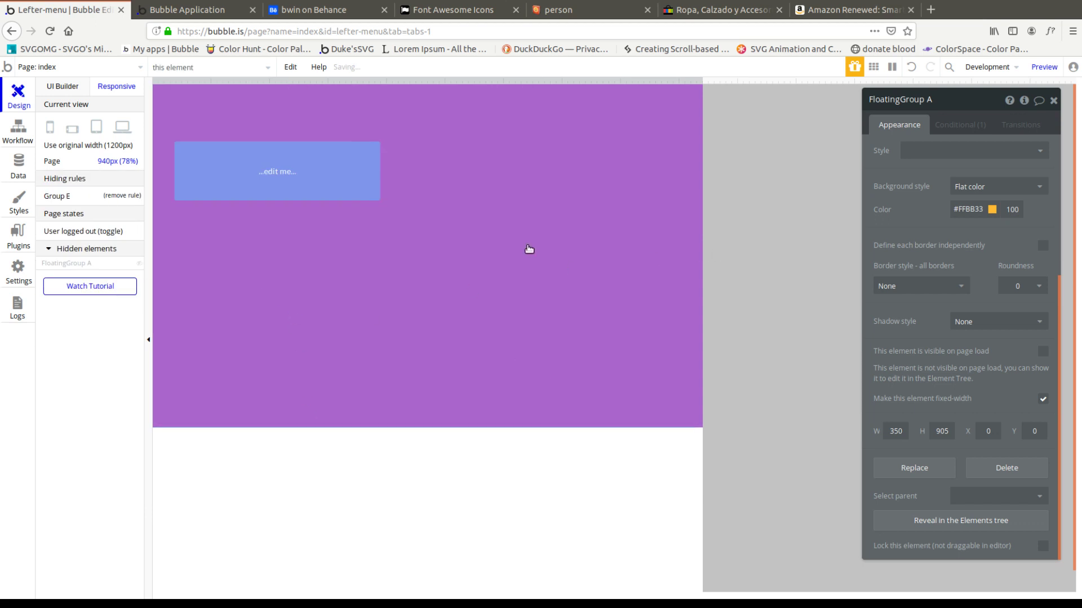
click(62, 86)
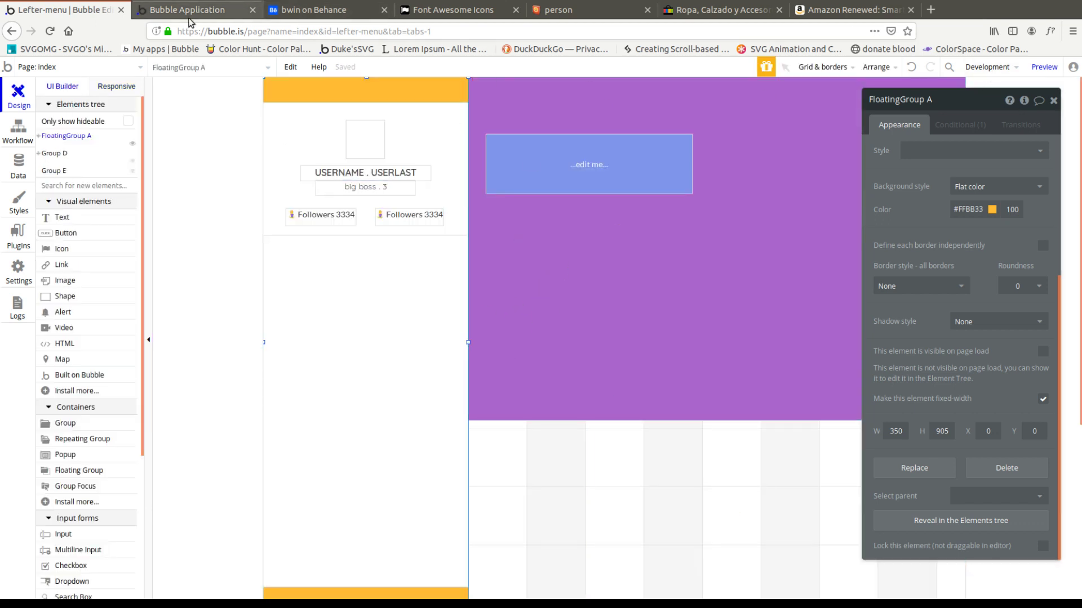
Step: Reload the running app preview, enter Responsive Design Mode and adjust the zoom
key(ctrl+Tab)
key(F5)
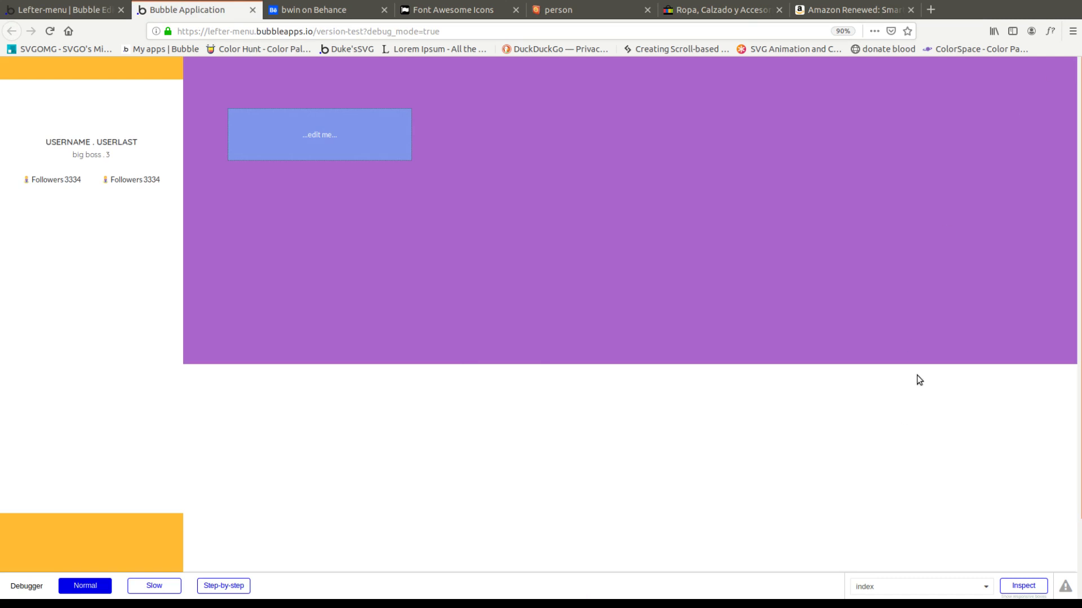
key(ctrl+shift+m)
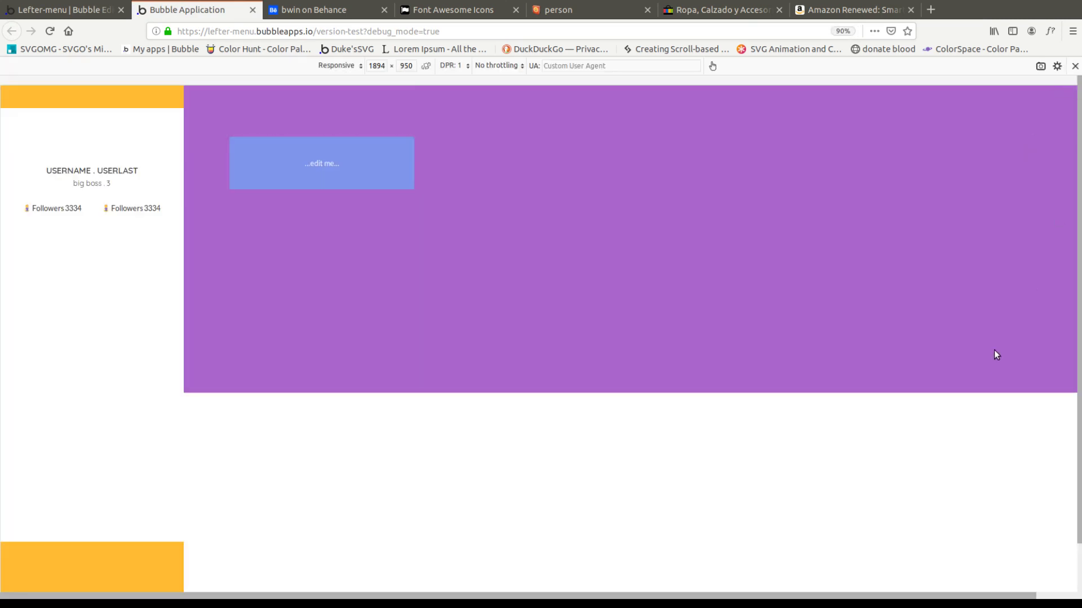
scroll(802, 364, down, 2)
key(ctrl+minus)
key(ctrl+minus)
key(ctrl+minus)
key(ctrl+minus)
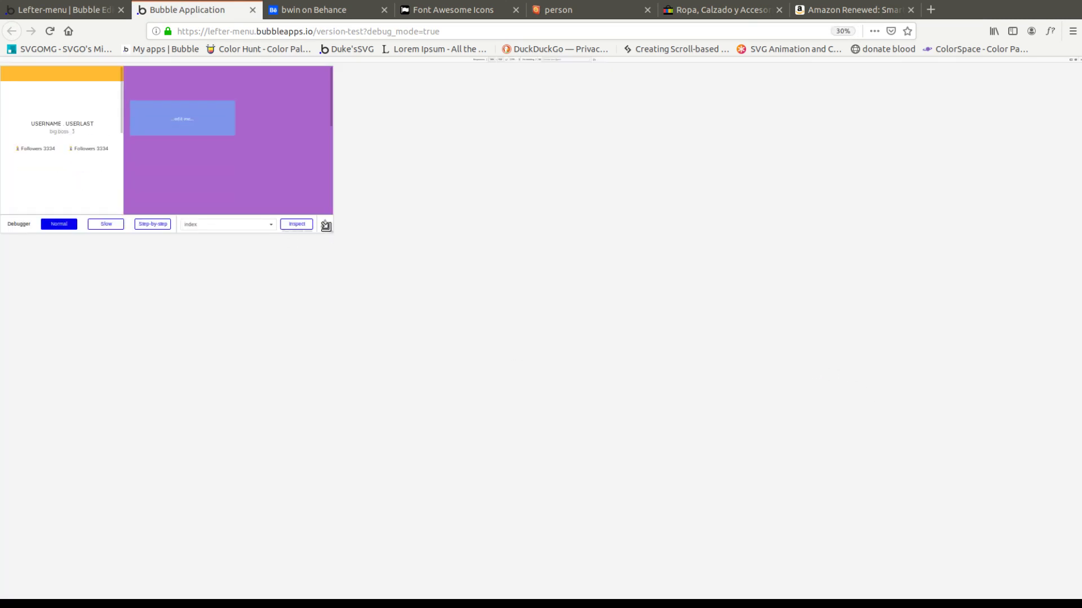
key(ctrl+0)
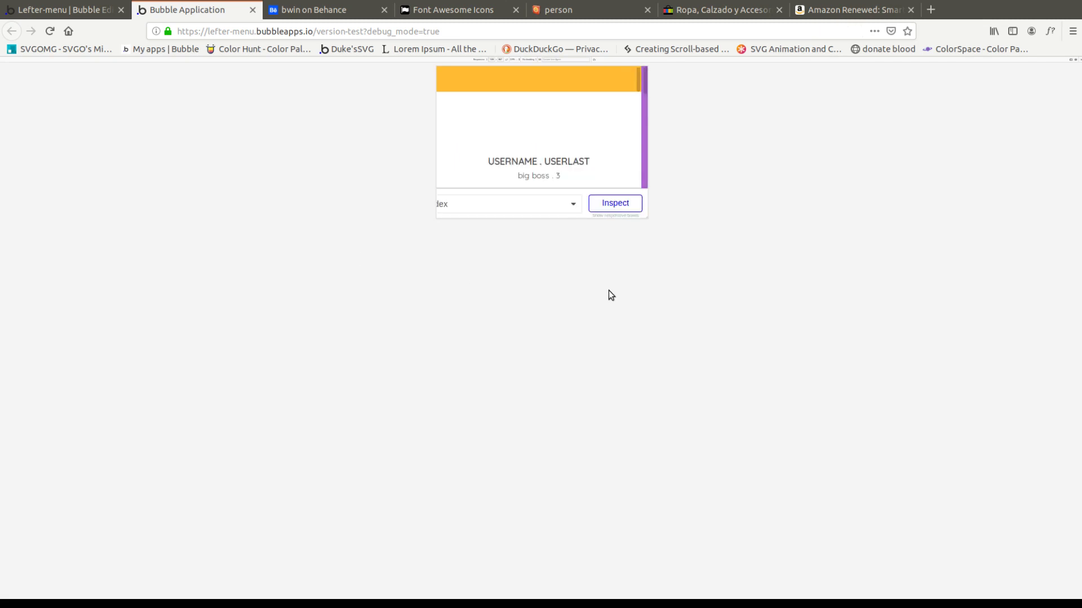
Step: Narrow the test viewport to check the menu, then open the editor's page workflows
key(ctrl+shift+m)
key(ctrl+shift+m)
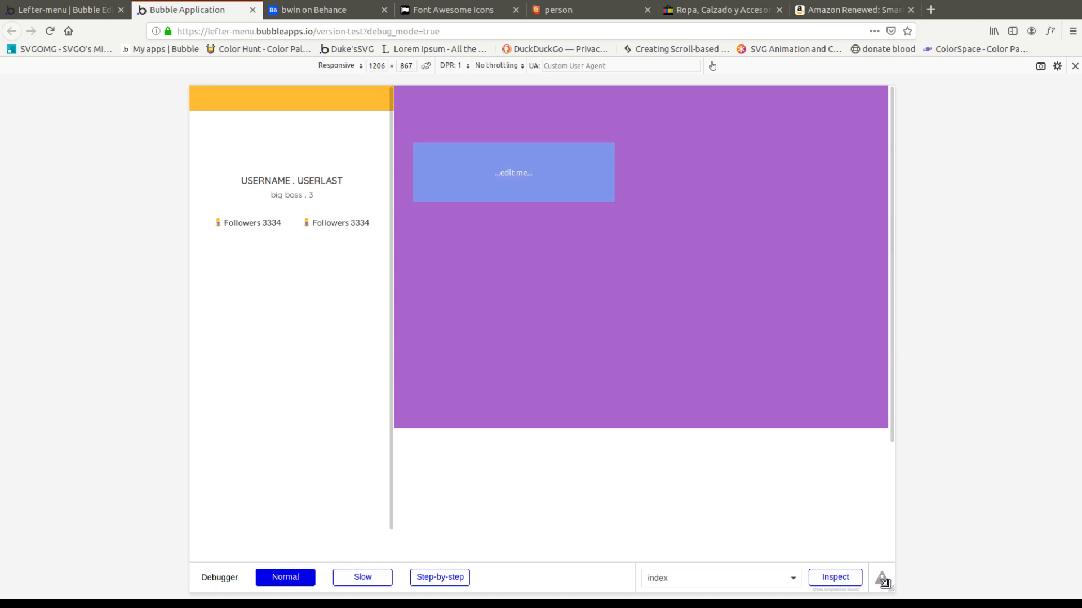
drag(884, 583, 805, 567)
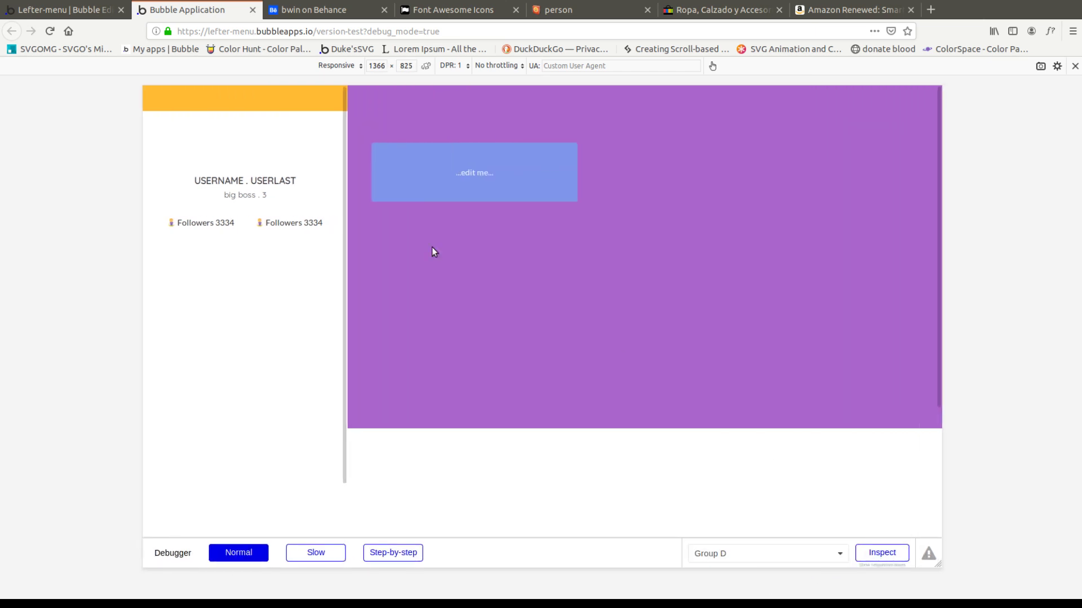
click(79, 12)
click(24, 144)
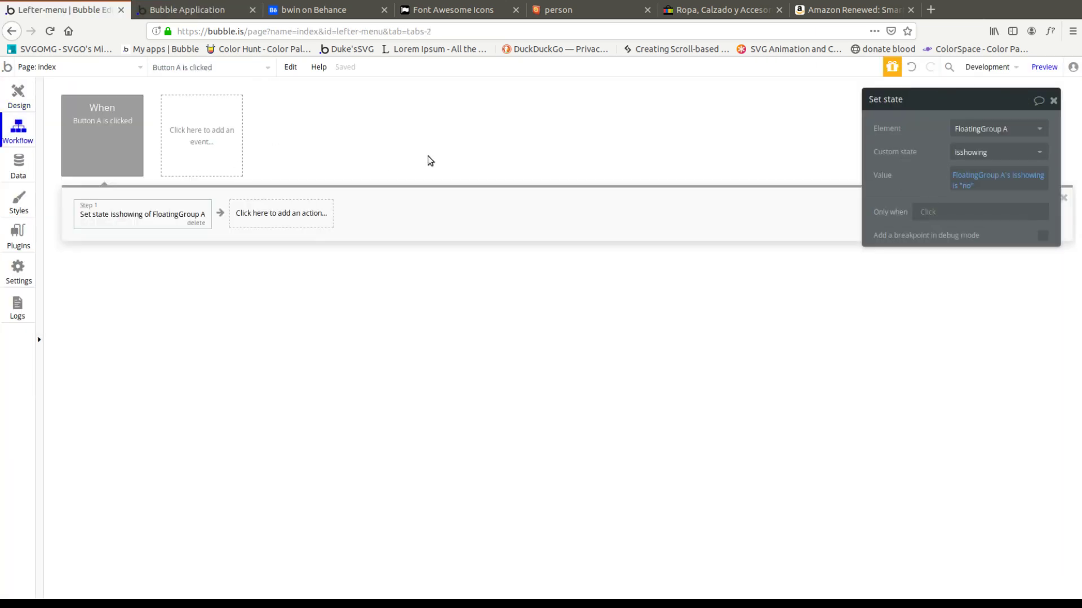
Step: Add a 'Do when condition is true' event for Current page width > 940, running every time
click(195, 157)
mouse_move(219, 198)
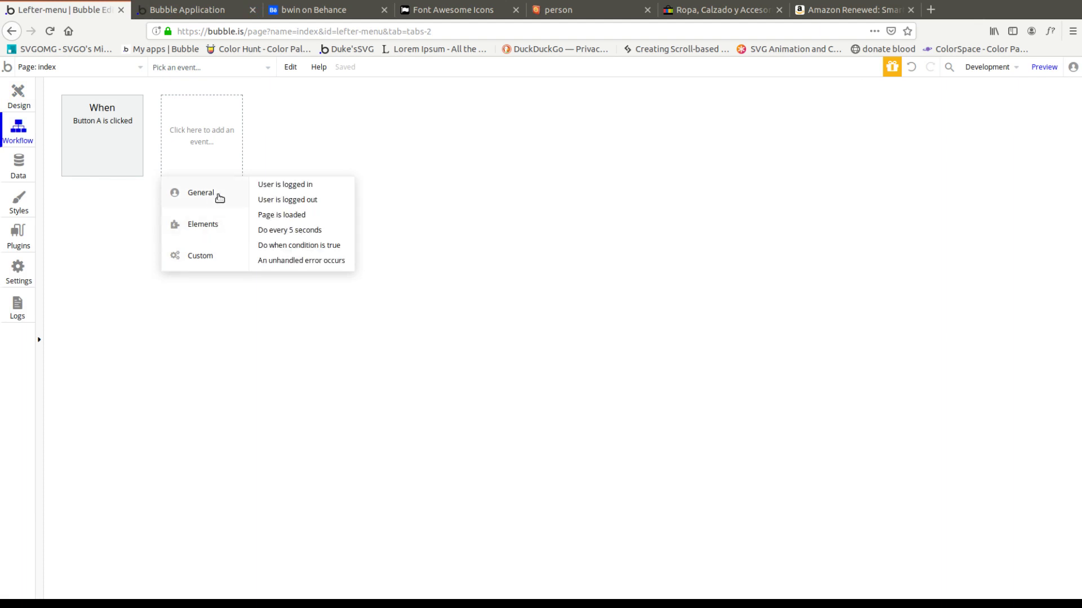
click(324, 246)
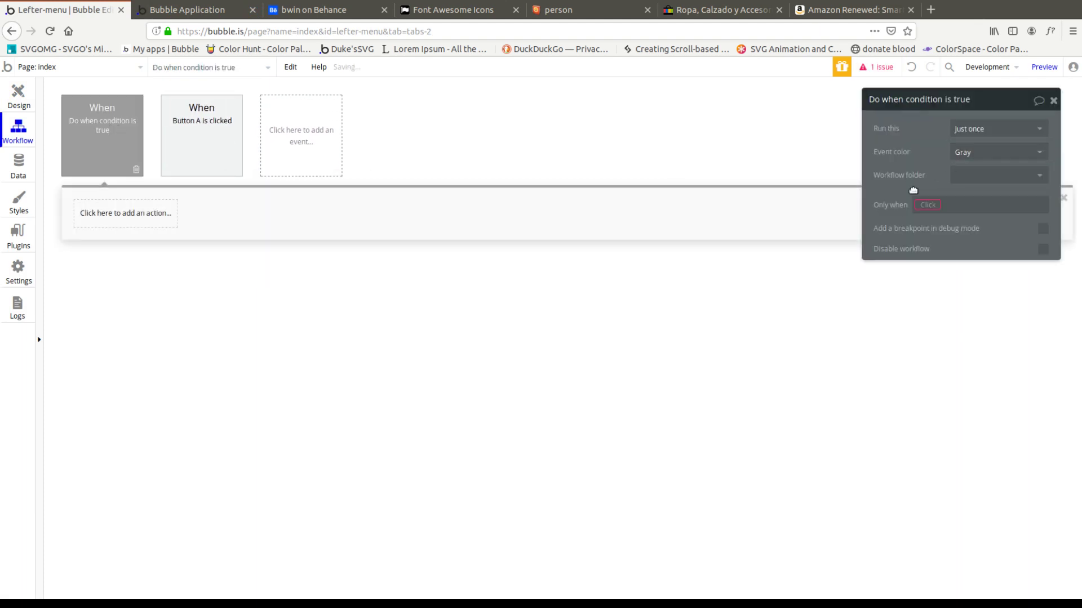
click(922, 201)
text(page)
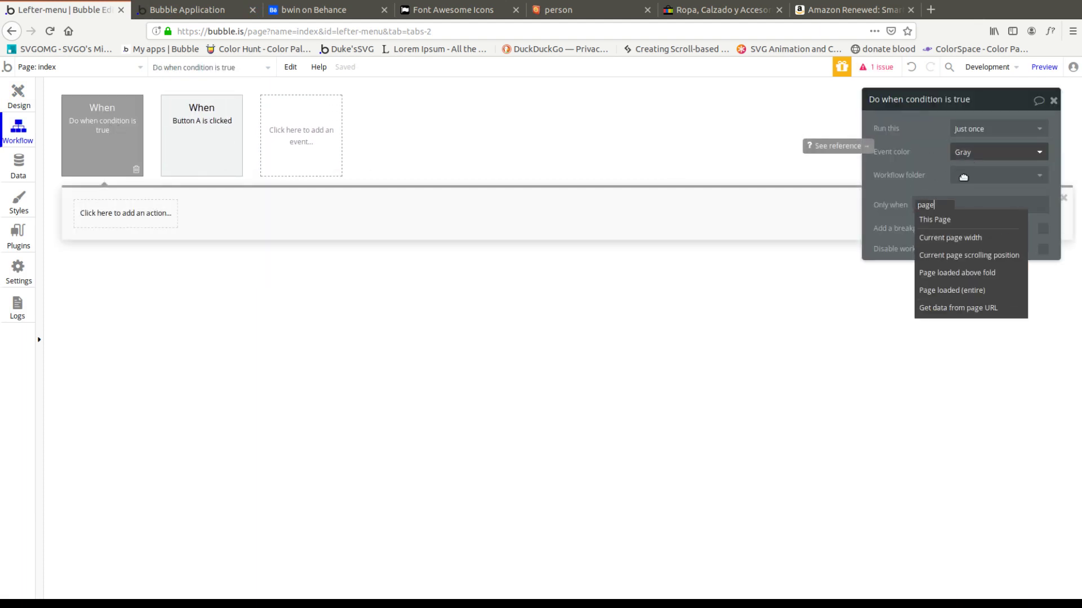
click(980, 238)
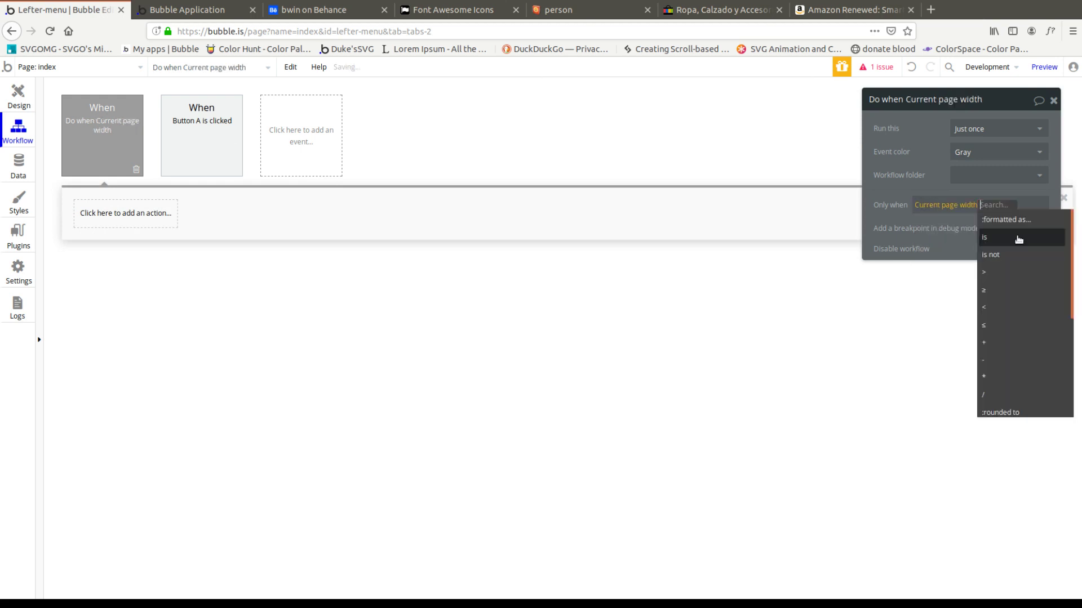
click(994, 275)
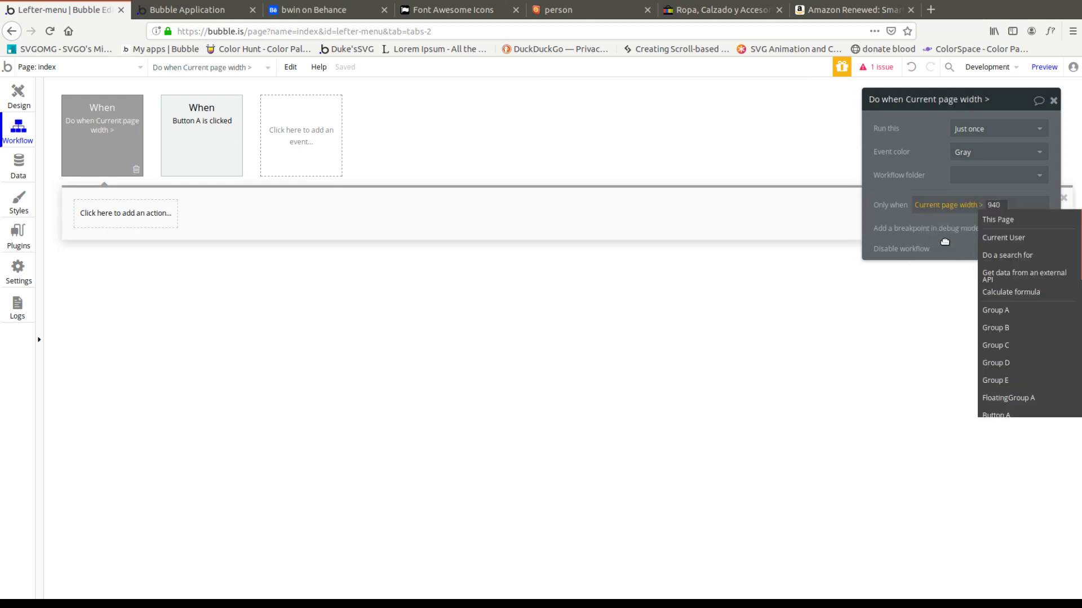
text(940)
click(945, 241)
click(977, 128)
click(976, 164)
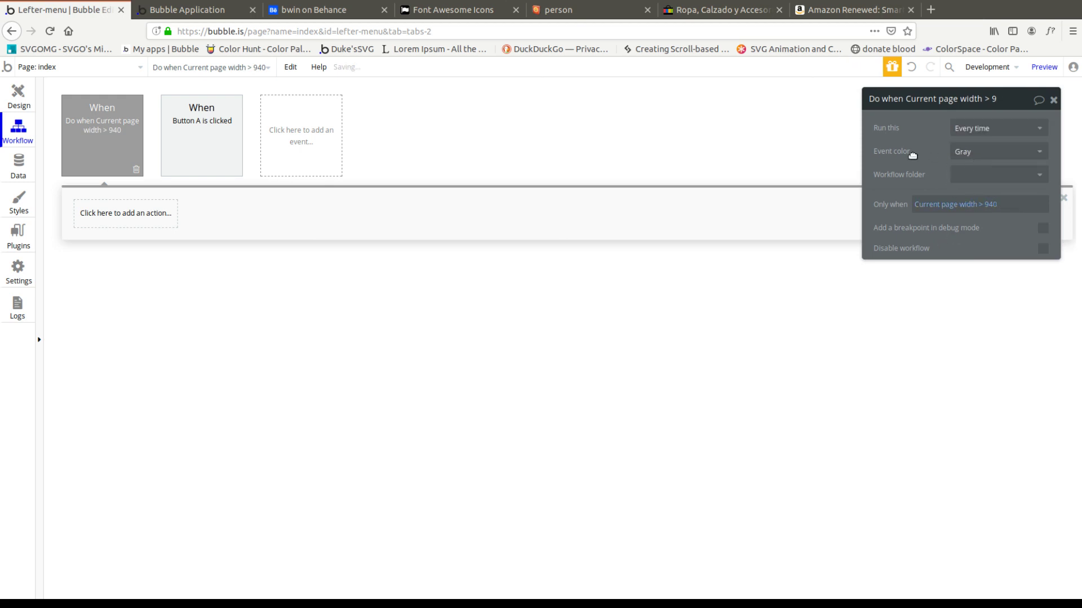
Step: Add a Set state action making FloatingGroup A's isshowing yes
click(152, 212)
mouse_move(135, 349)
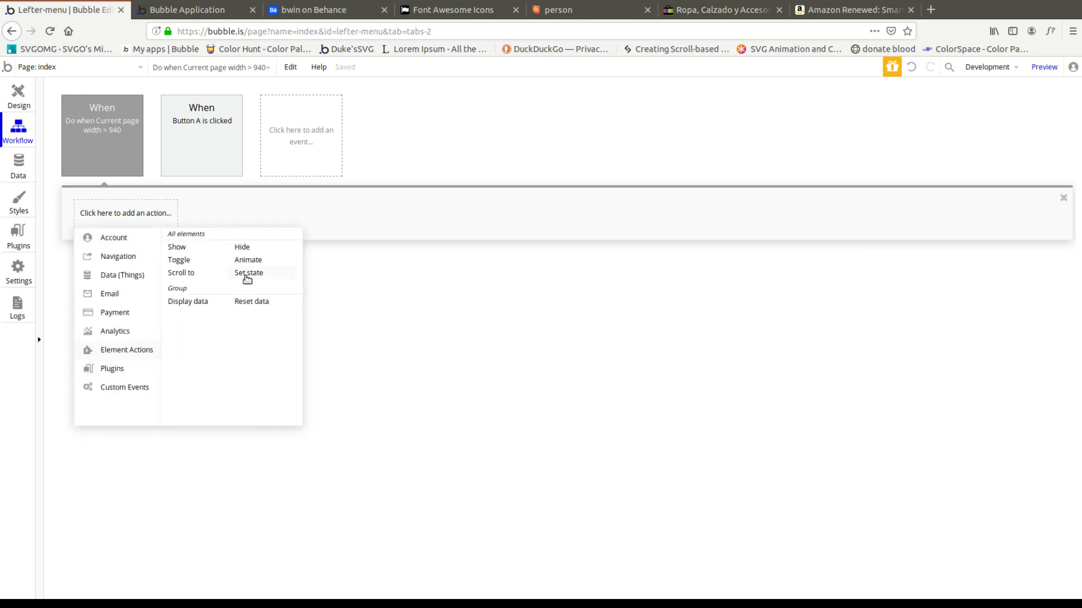
click(247, 273)
click(969, 129)
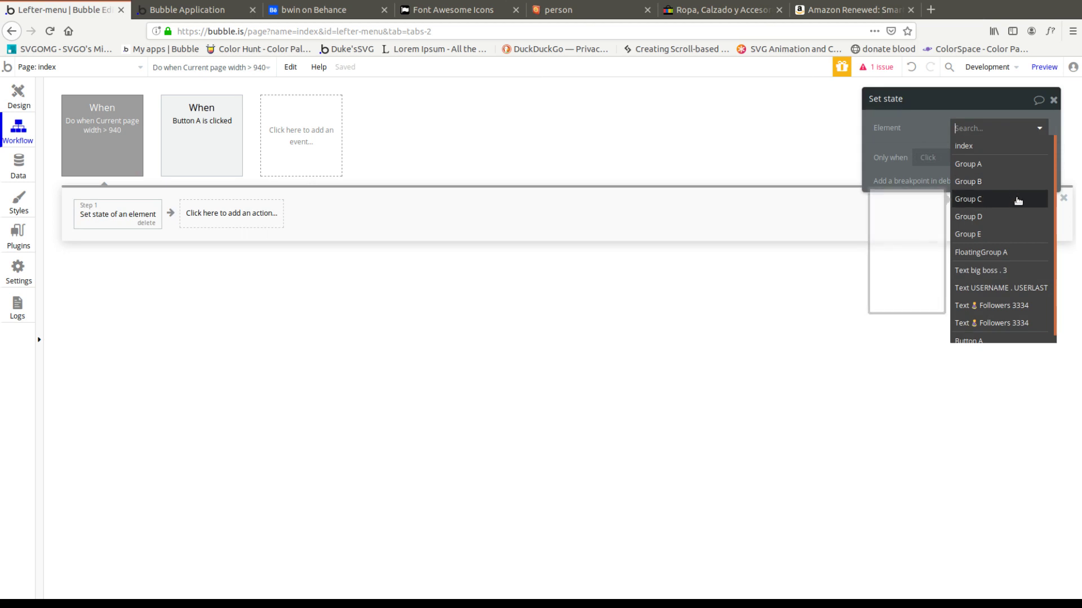
click(1009, 252)
click(978, 152)
click(985, 166)
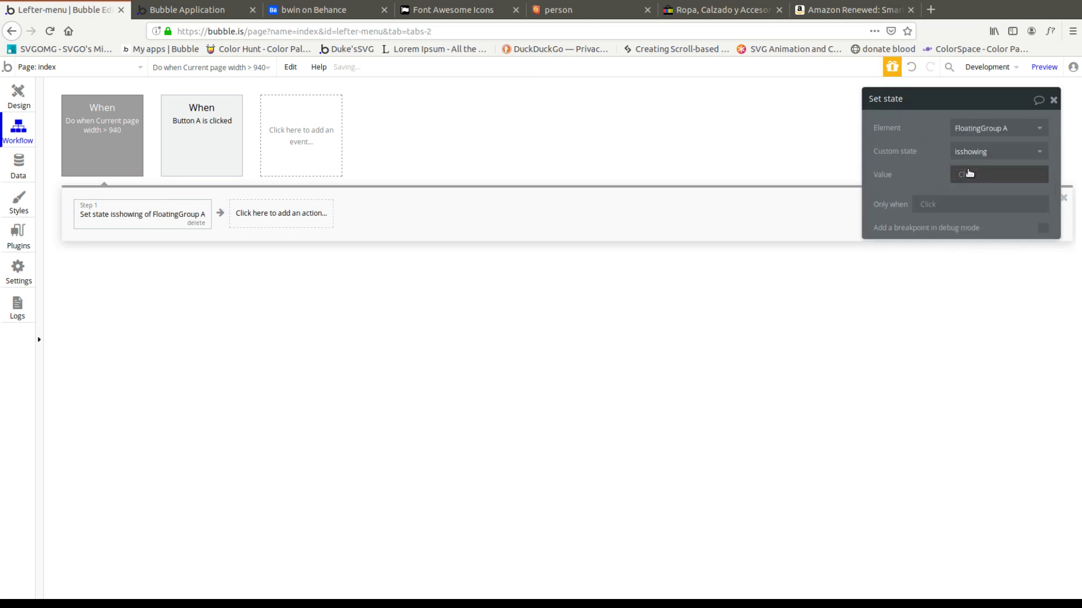
click(970, 174)
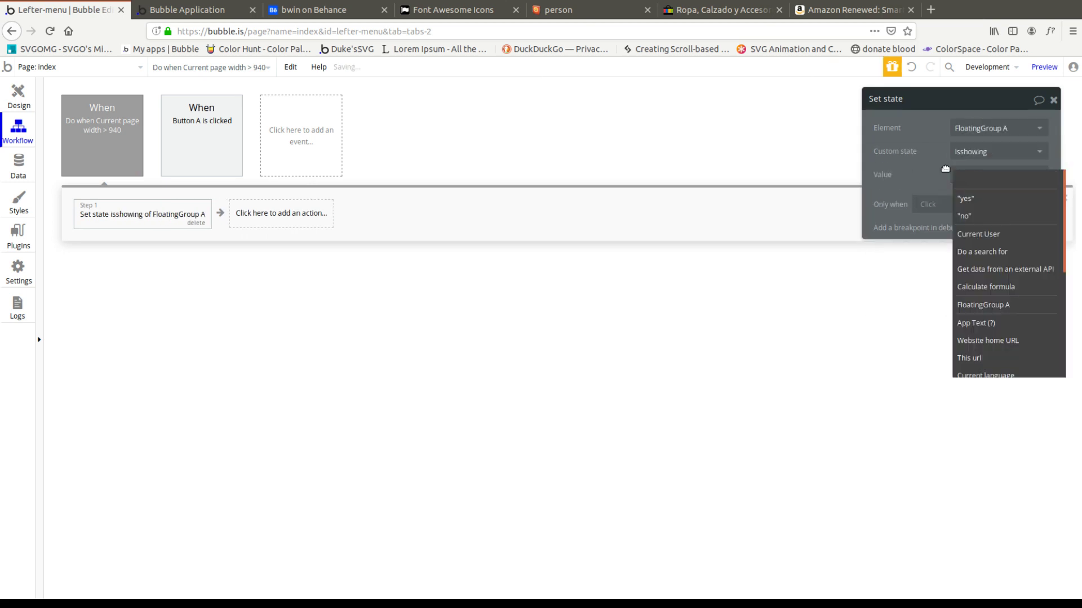
click(984, 217)
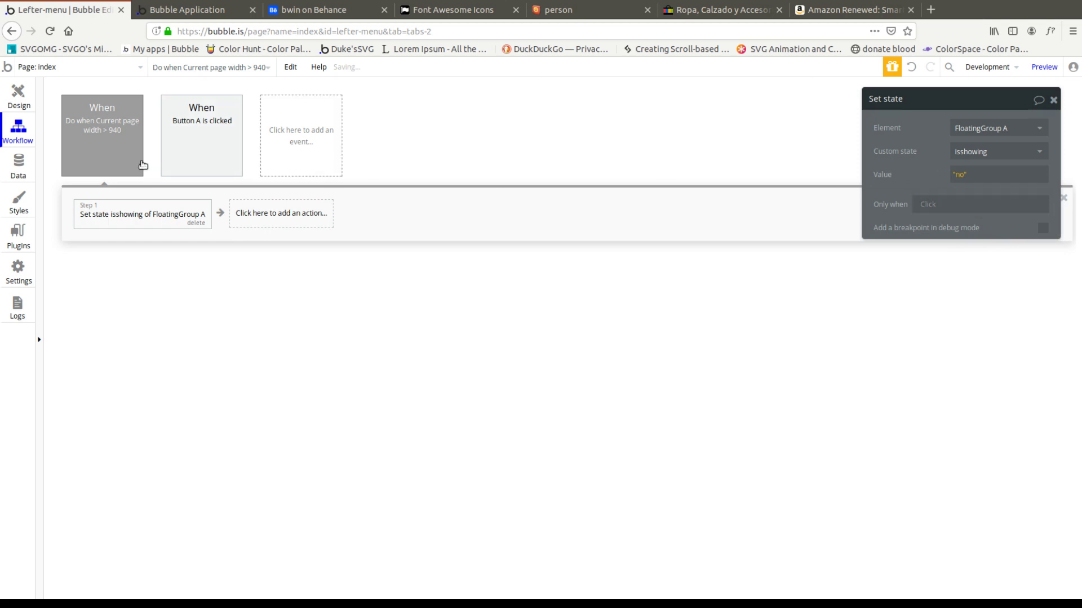
click(958, 174)
click(964, 207)
Step: Paste a copy of the page width event and change its condition to ≤ 940
right_click(107, 143)
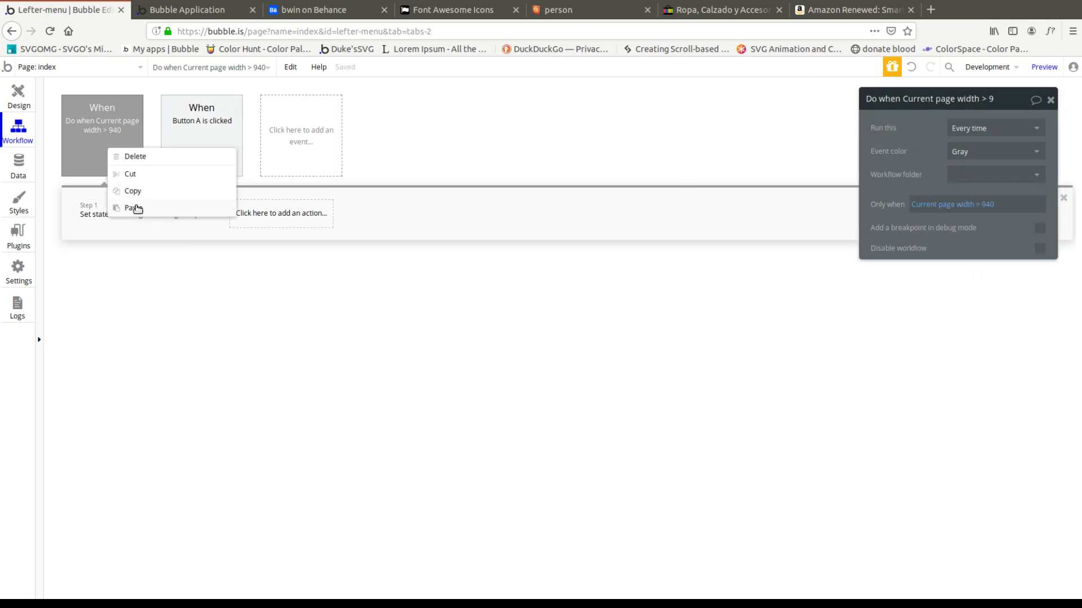
click(133, 208)
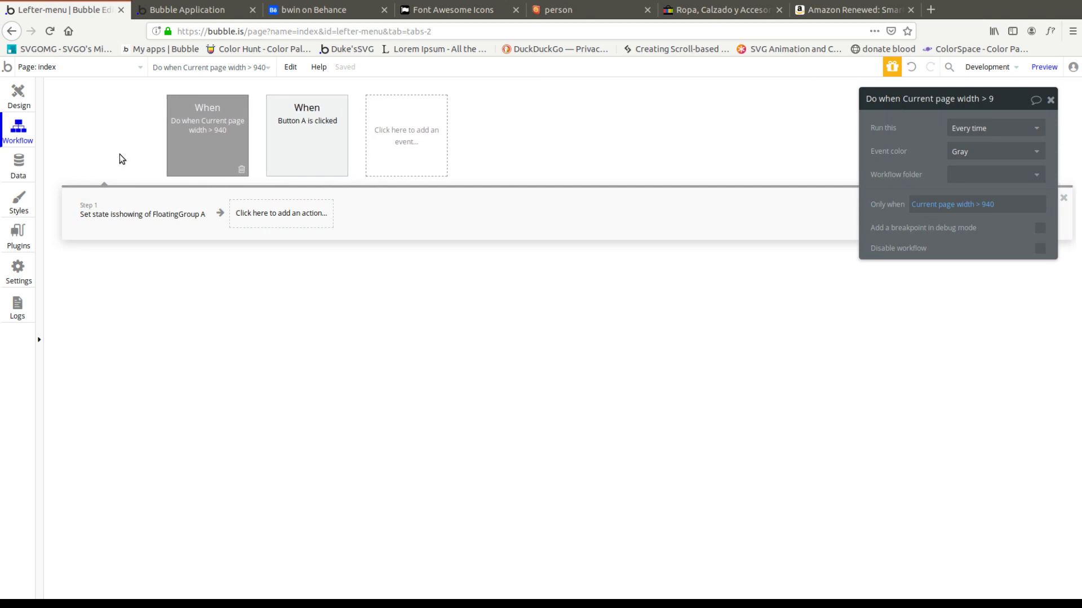
click(979, 204)
click(998, 326)
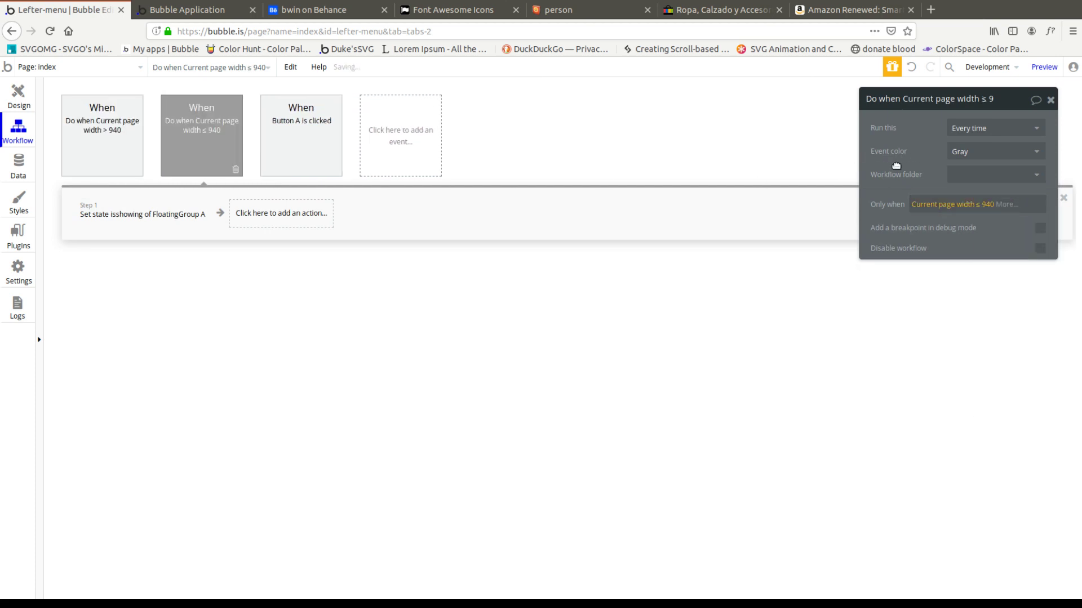
Step: Set the copied event's isshowing value to no and preview the app
click(182, 213)
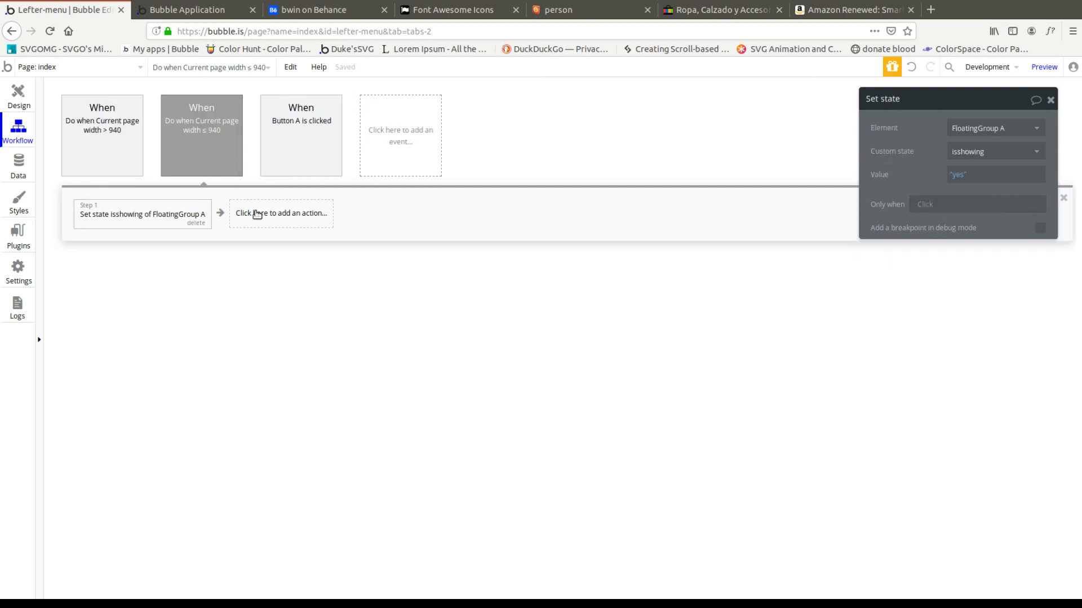
click(959, 179)
click(969, 225)
click(1044, 67)
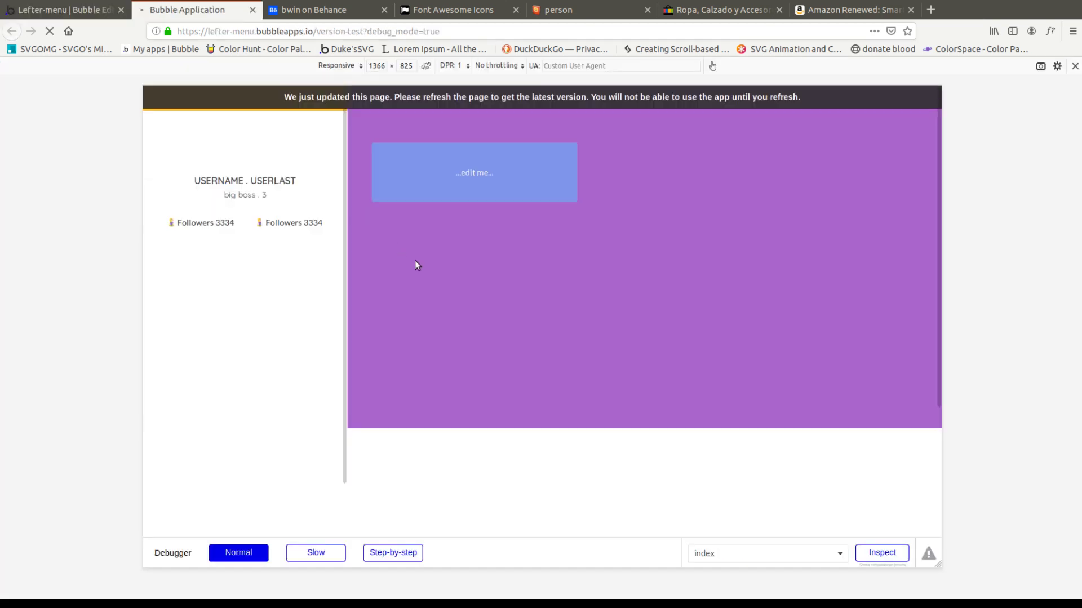
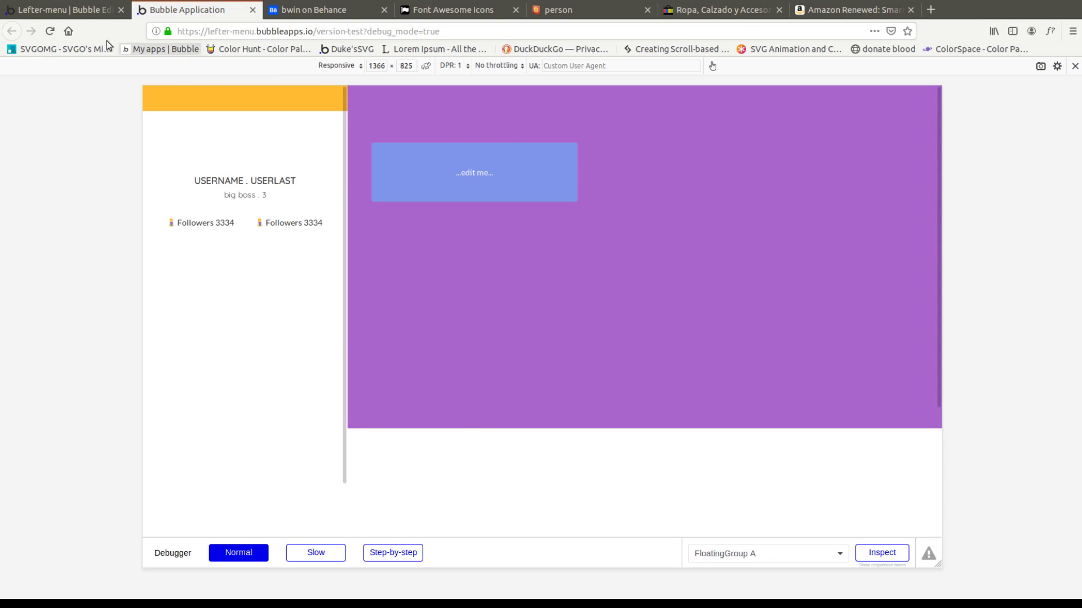
Step: Preview the app logged in as the stored user from the App data records
click(62, 10)
click(19, 167)
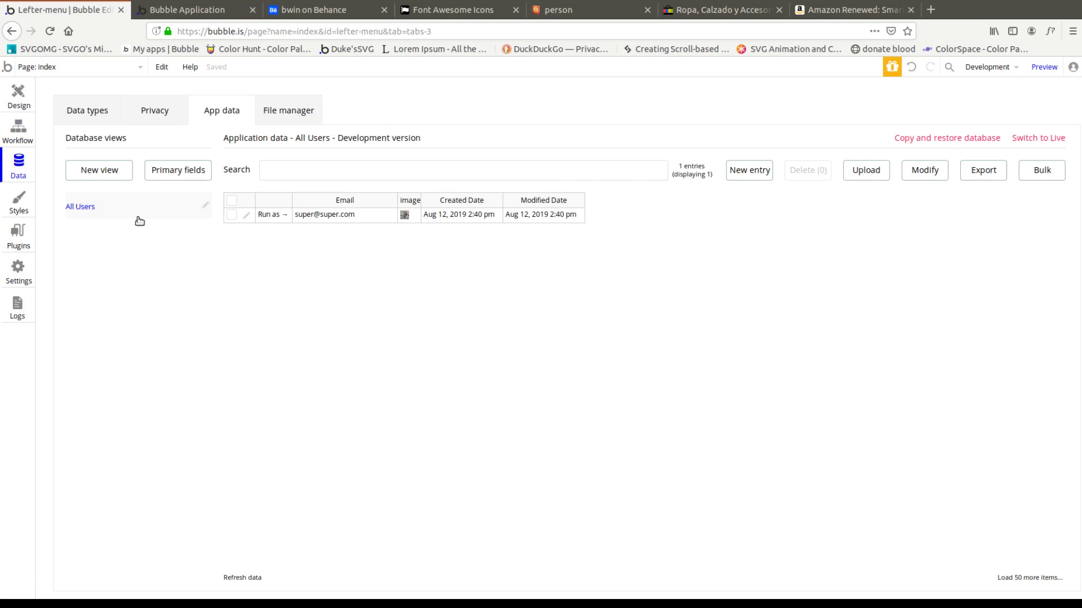
click(275, 216)
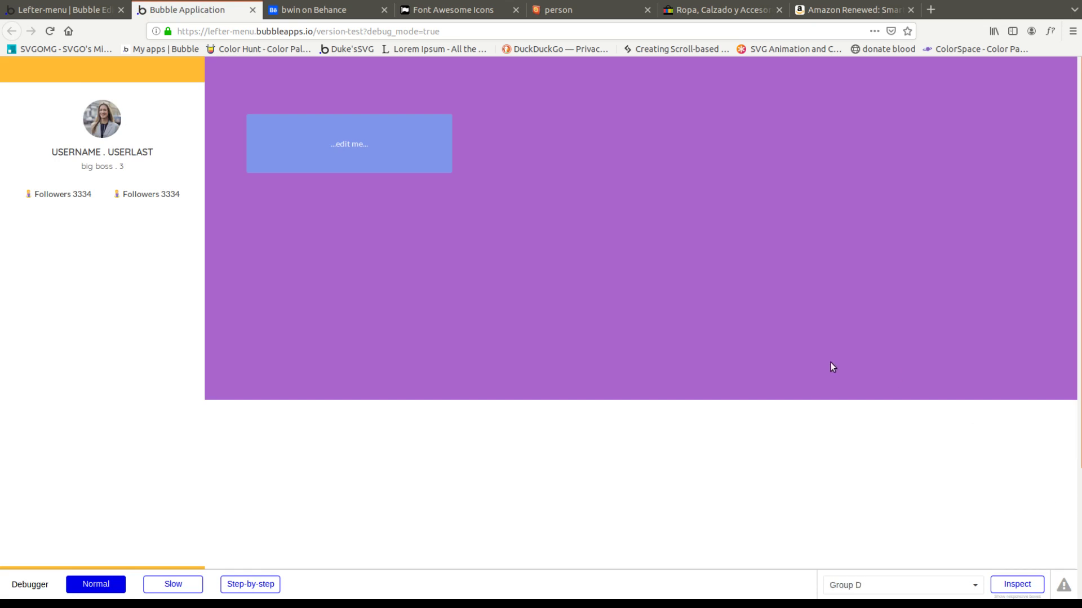
Step: Narrow the preview to tablet width in responsive mode and slide the profile panel in
key(ctrl+shift+m)
drag(935, 567, 759, 537)
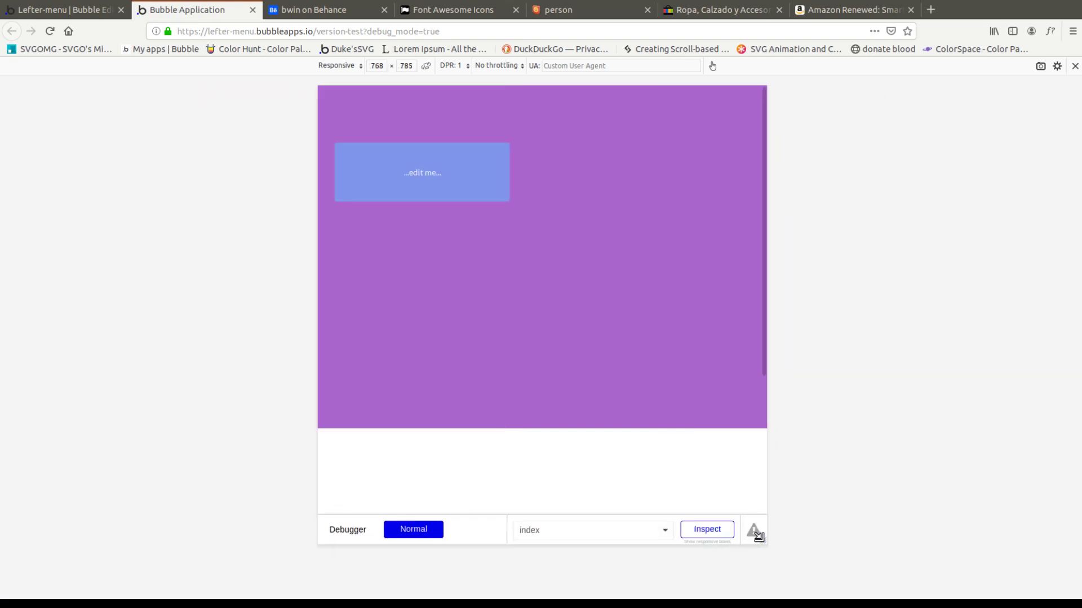
click(496, 201)
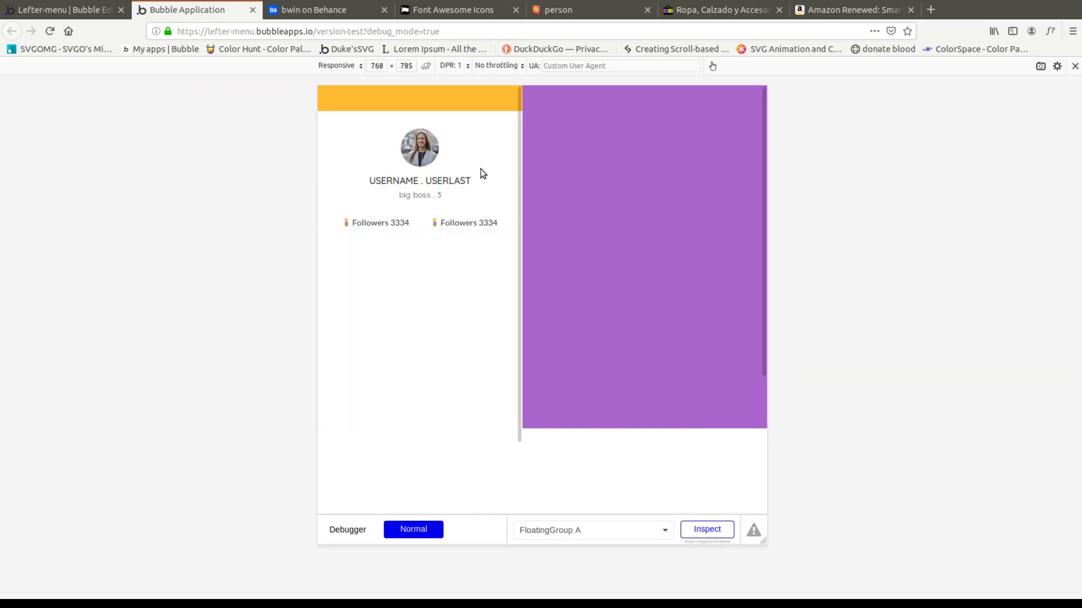
triple_click(469, 178)
double_click(469, 178)
click(470, 178)
triple_click(470, 178)
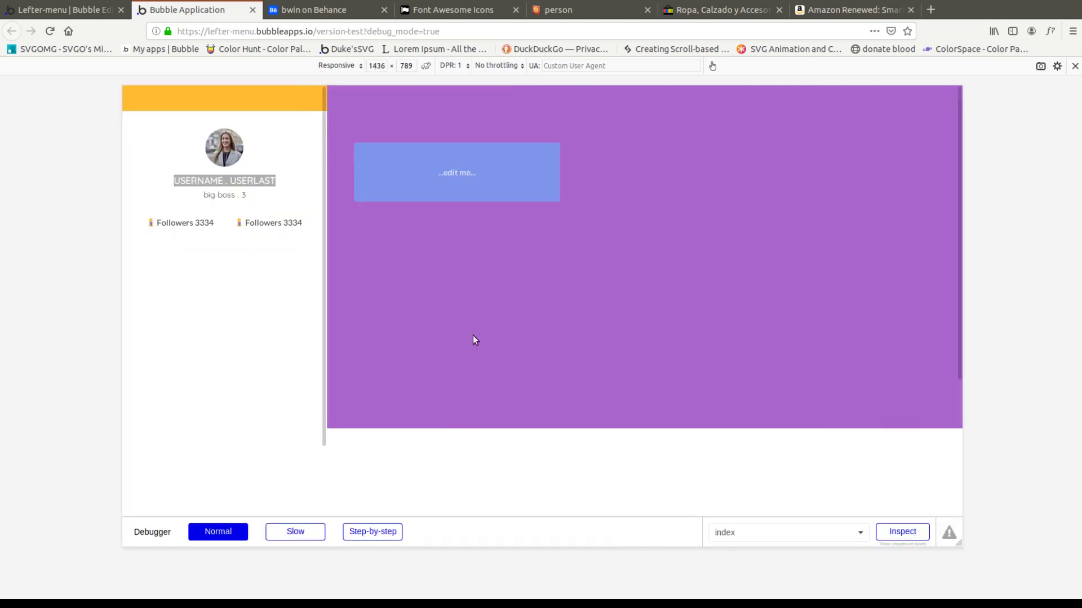
click(67, 10)
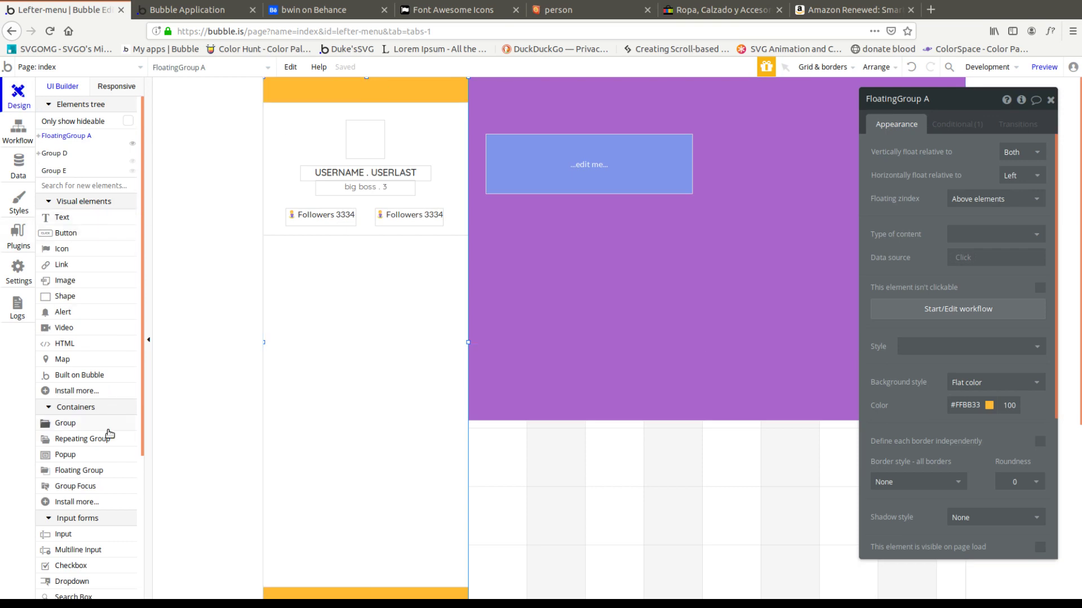
Step: Draw a 30×30 group at the yellow header's top-left corner
click(65, 423)
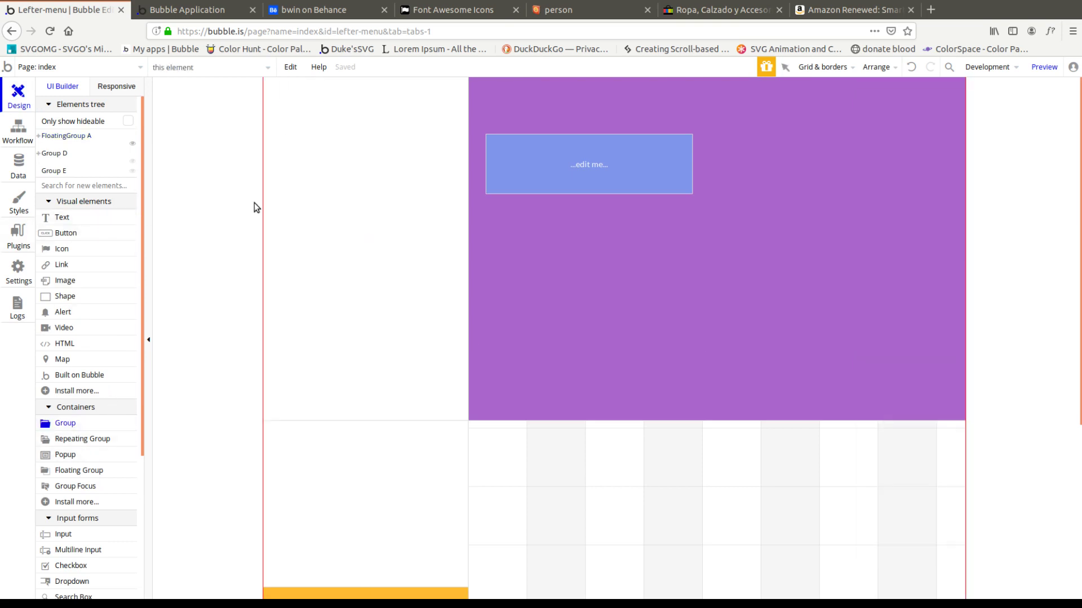
click(371, 588)
drag(358, 589, 275, 83)
click(893, 538)
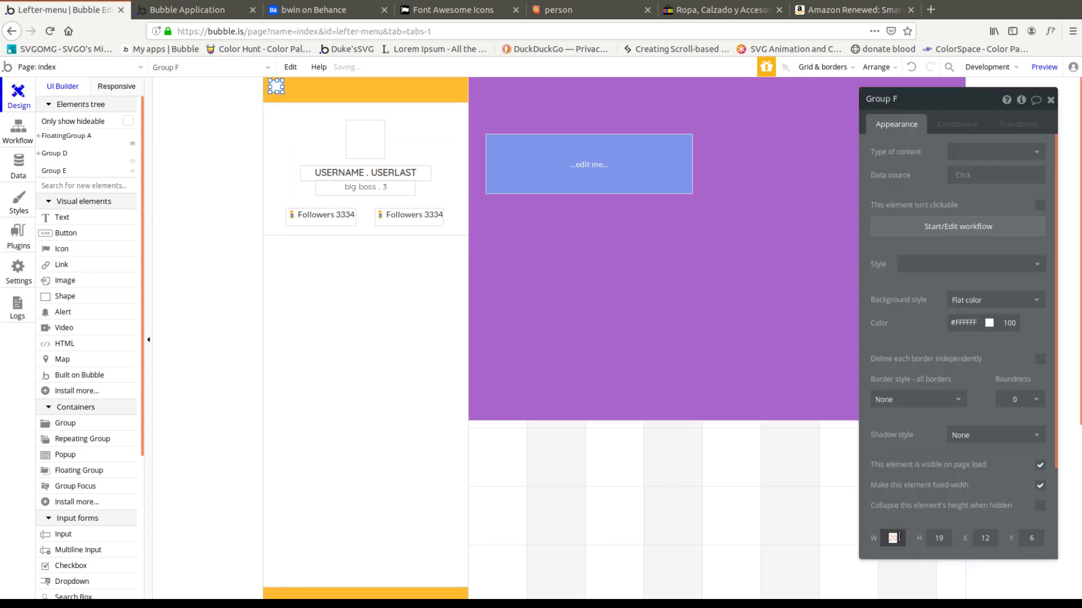
text(30)
click(937, 538)
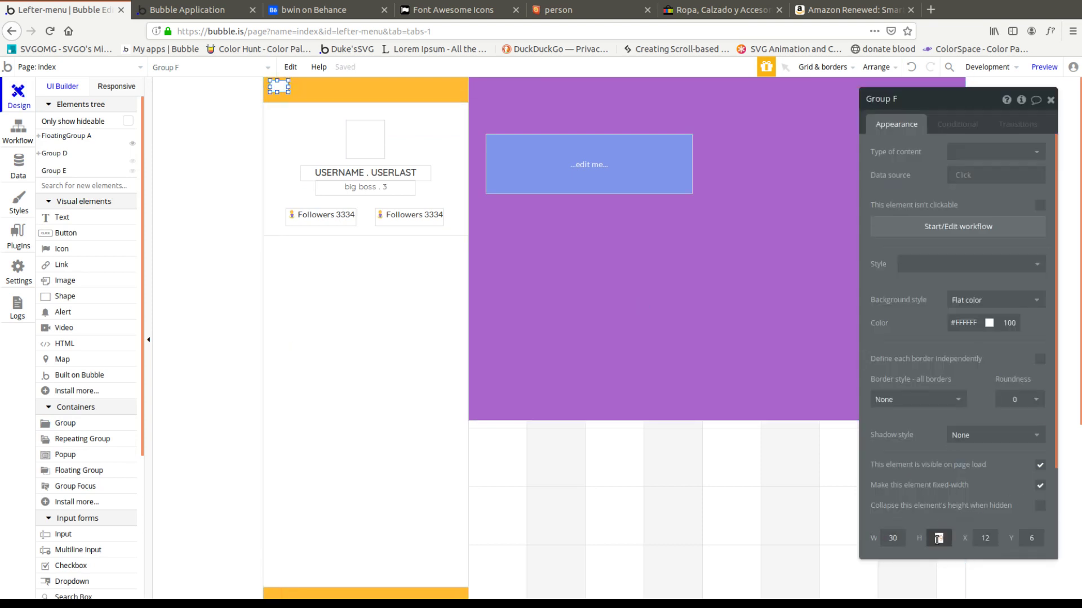
text(30)
click(975, 535)
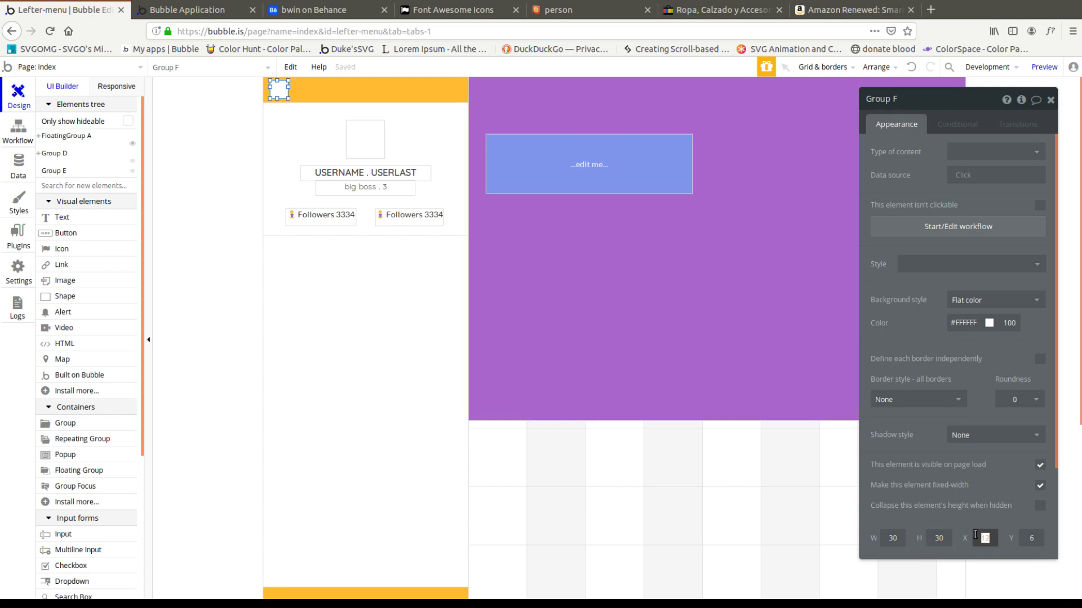
Step: Lower the profile body's top edge and bring the floating panel to the front
click(344, 103)
drag(366, 107, 366, 135)
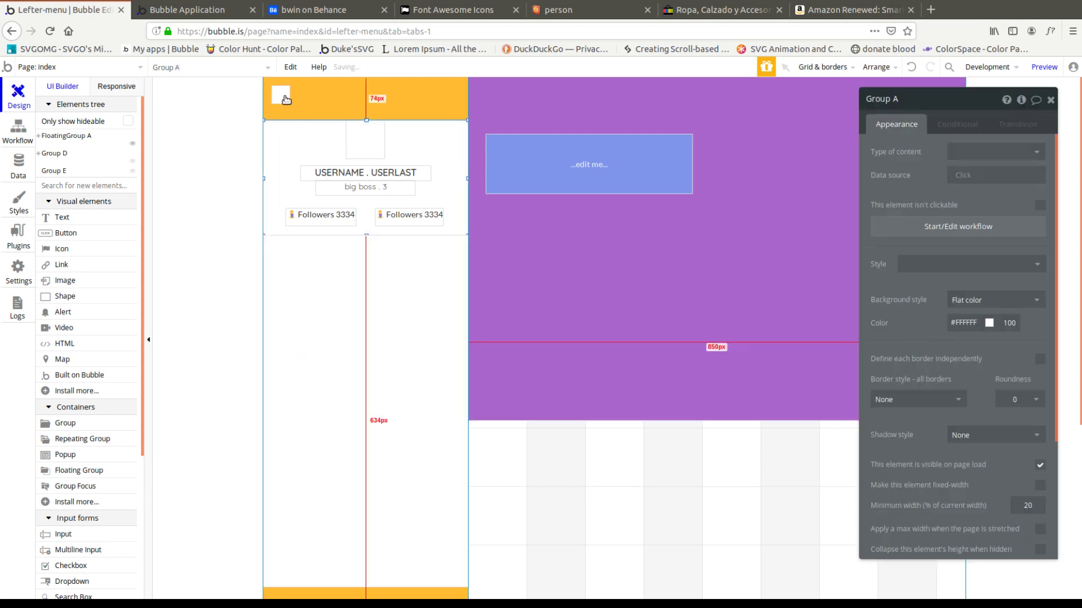
click(280, 95)
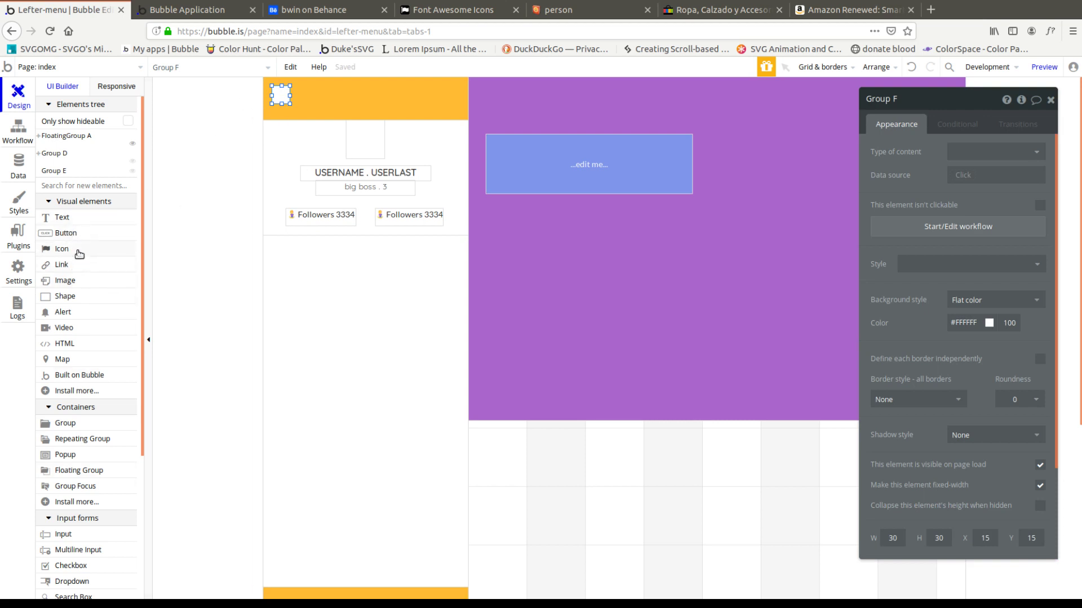
click(83, 353)
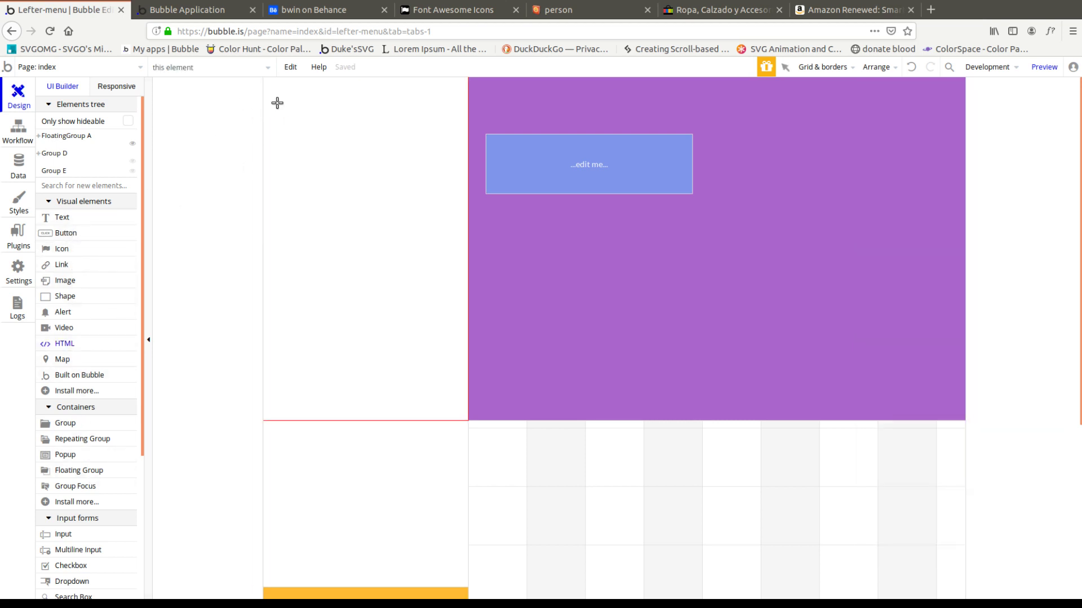
key(Escape)
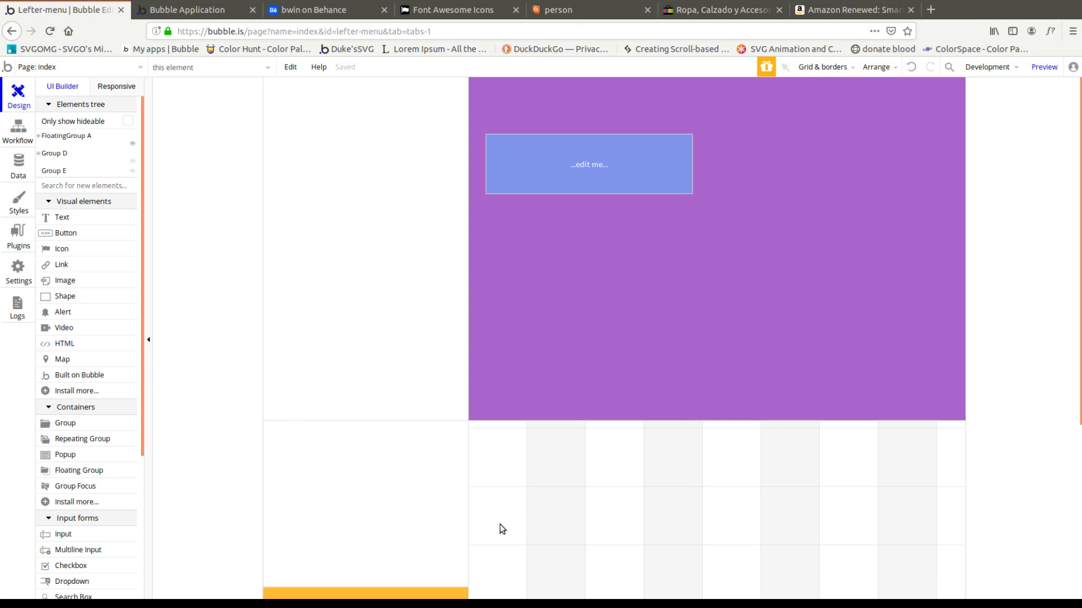
click(498, 470)
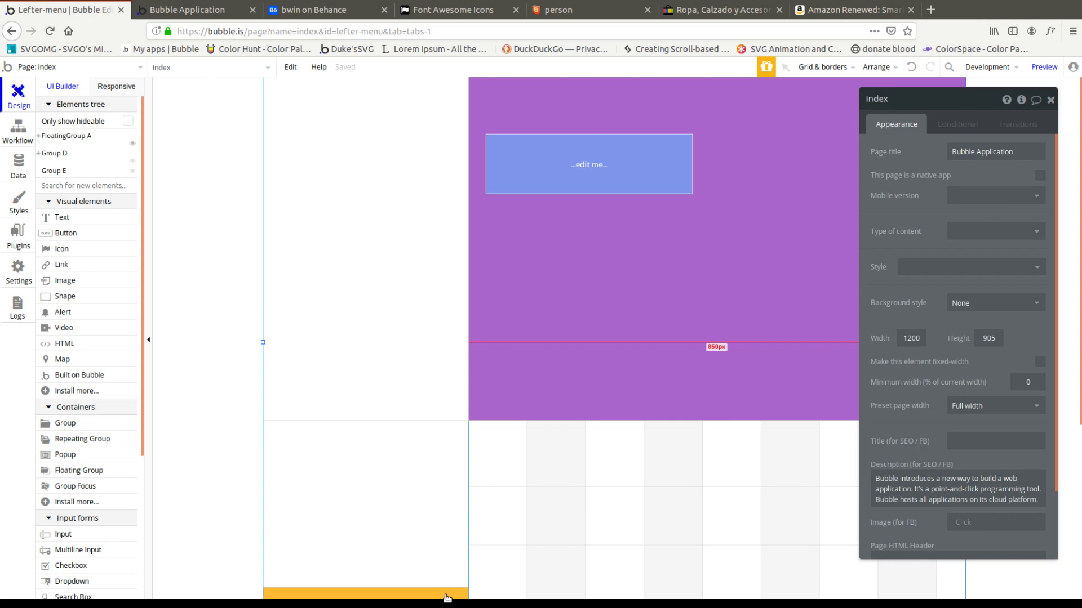
right_click(390, 593)
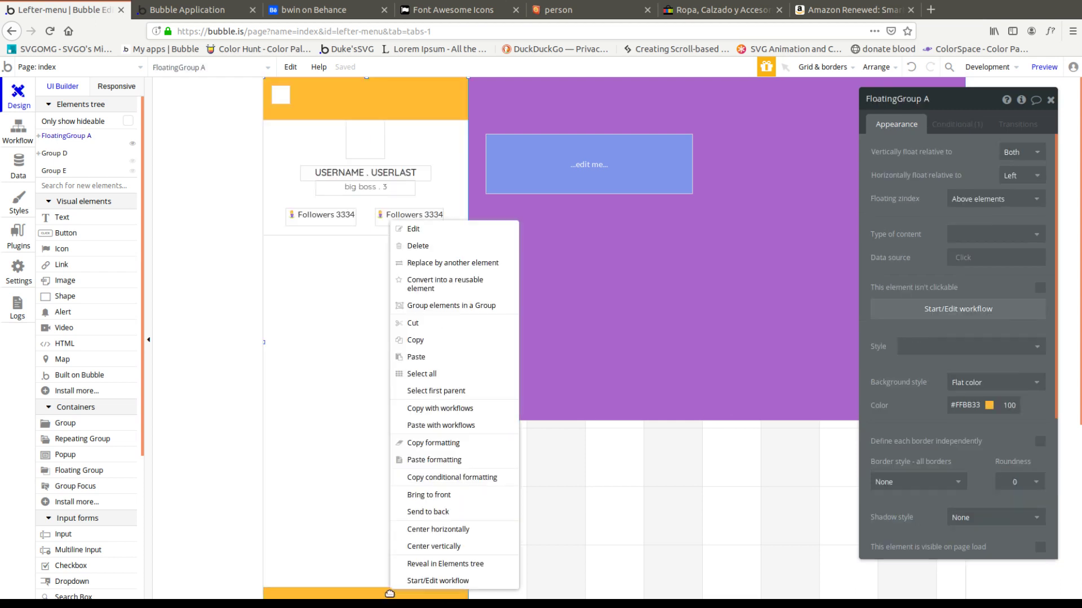
click(433, 496)
click(605, 502)
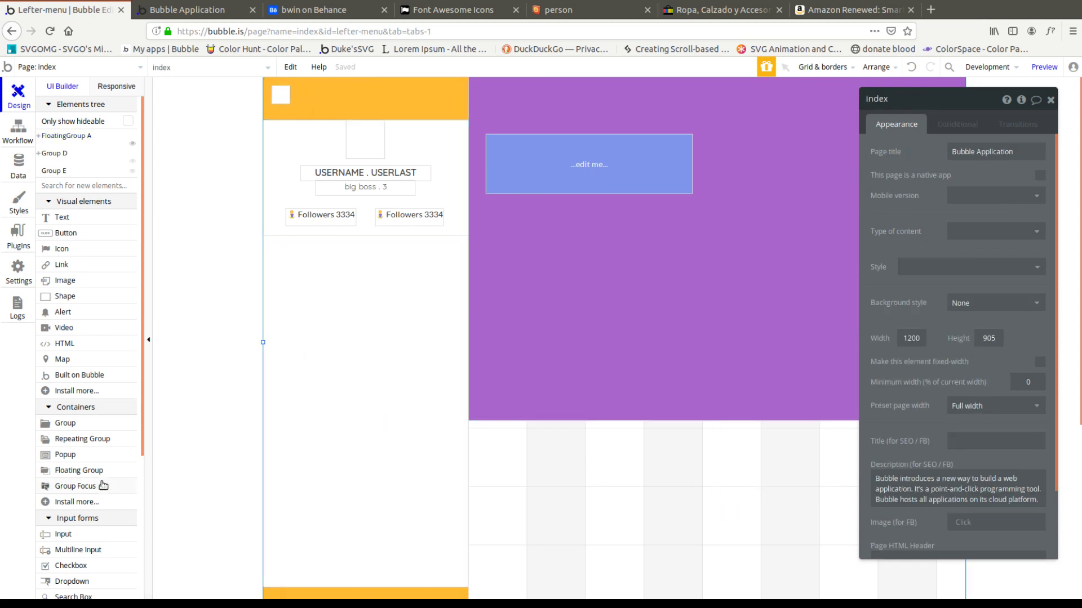
Step: Place an HTML element, HTML A, inside the 30×30 header square
click(65, 343)
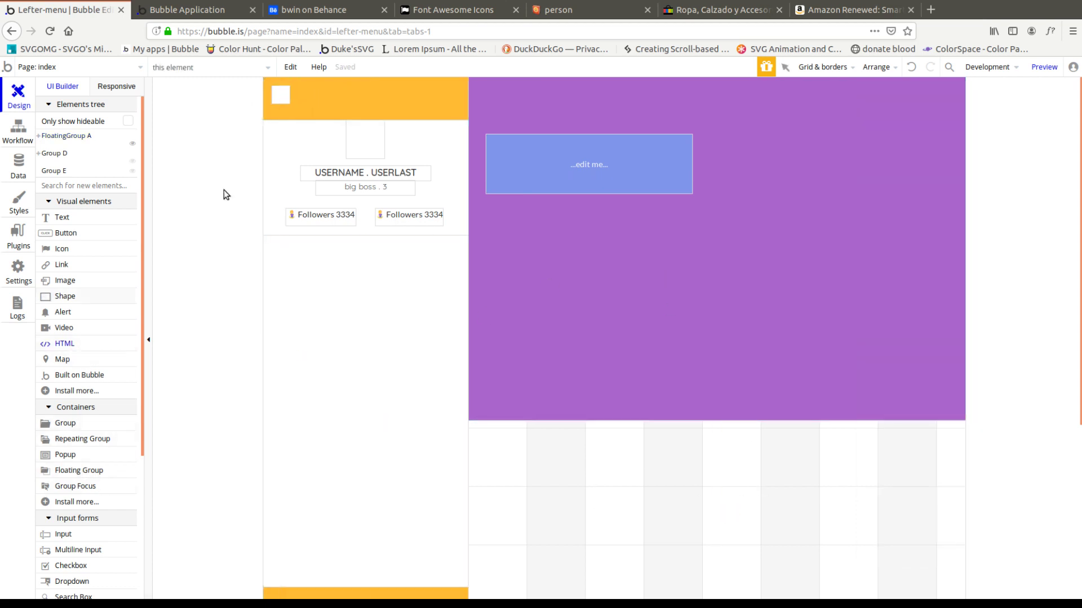
click(280, 94)
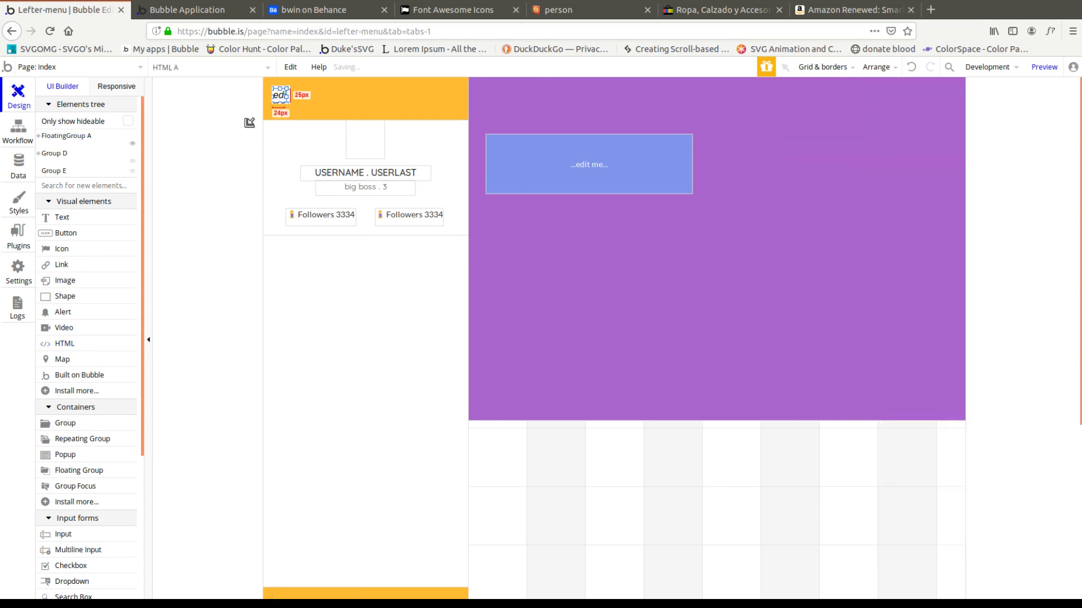
double_click(283, 97)
click(281, 93)
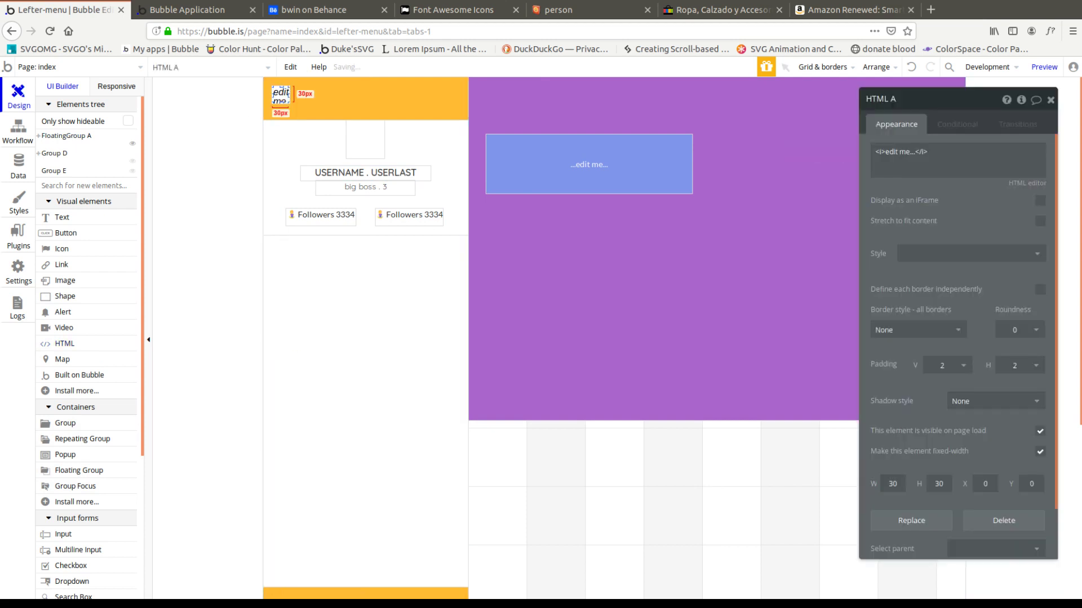
click(315, 10)
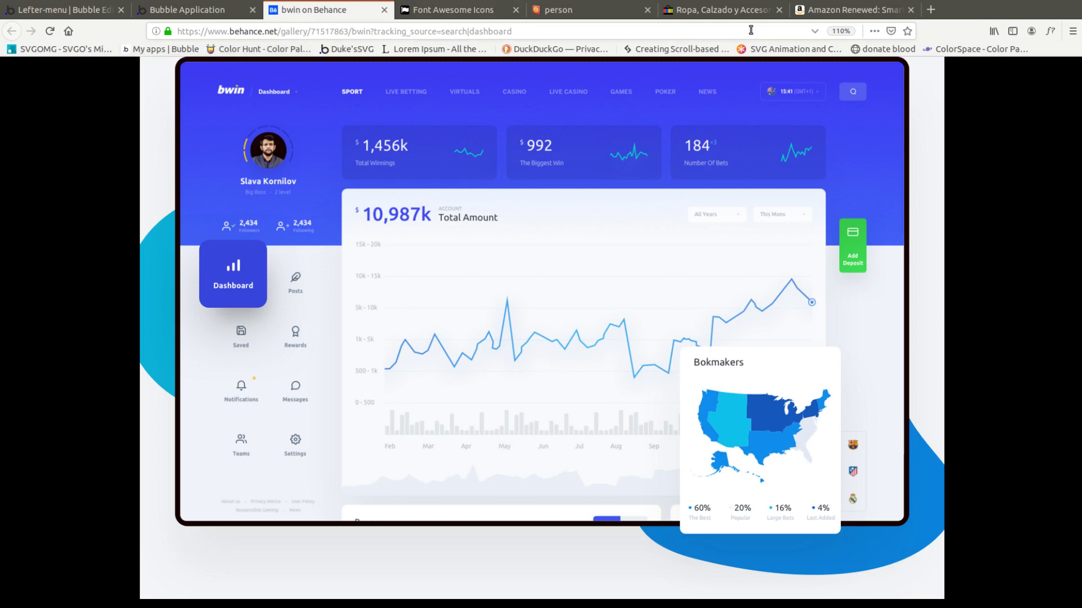
Step: Search Duke's SVGs for 'men' and copy the Menu icon's SVG code
click(755, 10)
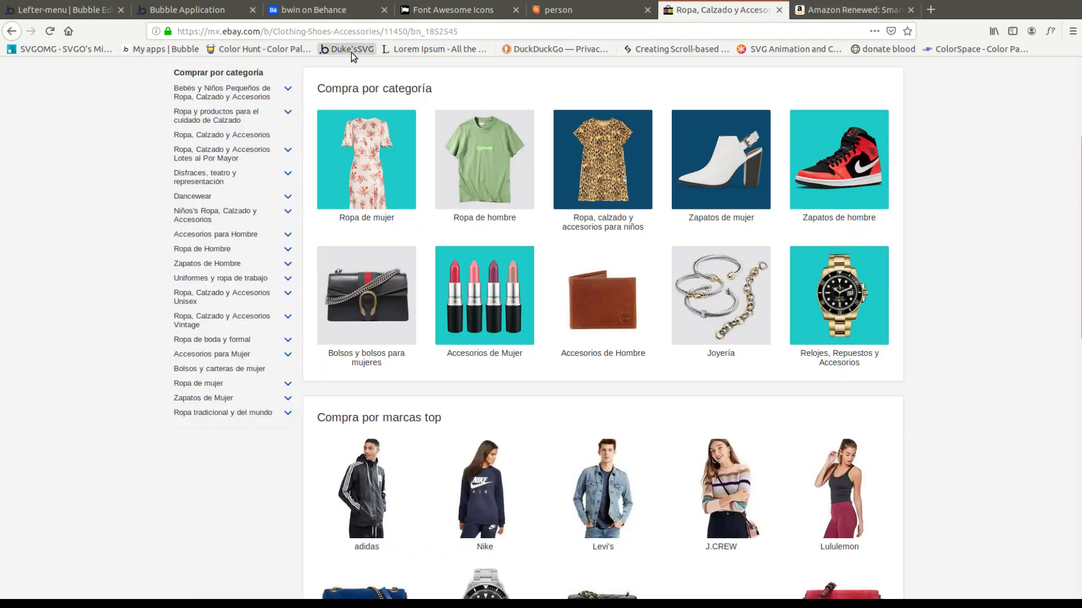
click(910, 11)
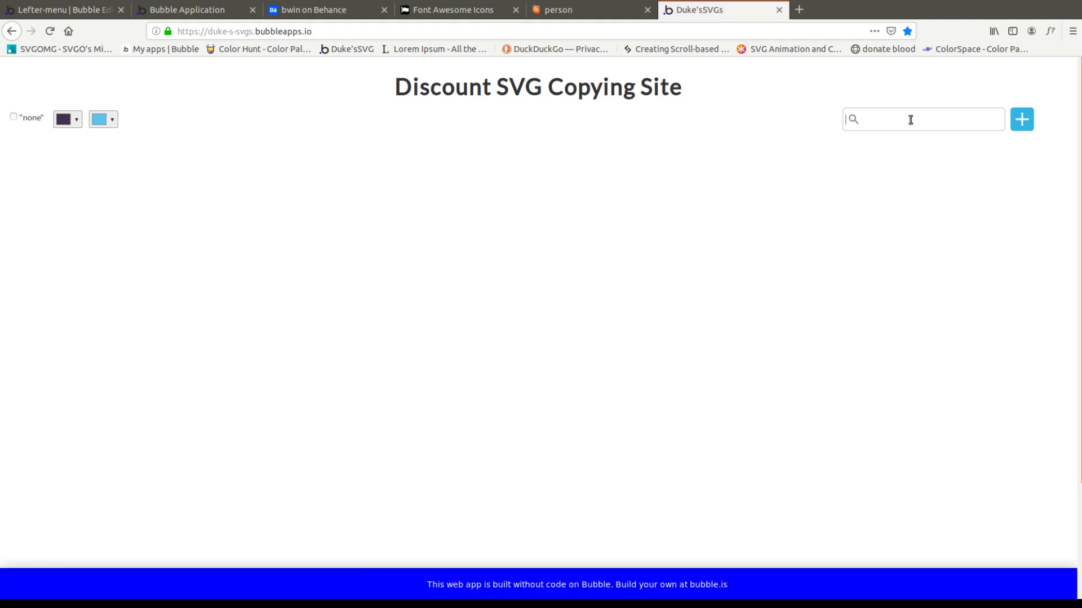
click(910, 119)
text(menu)
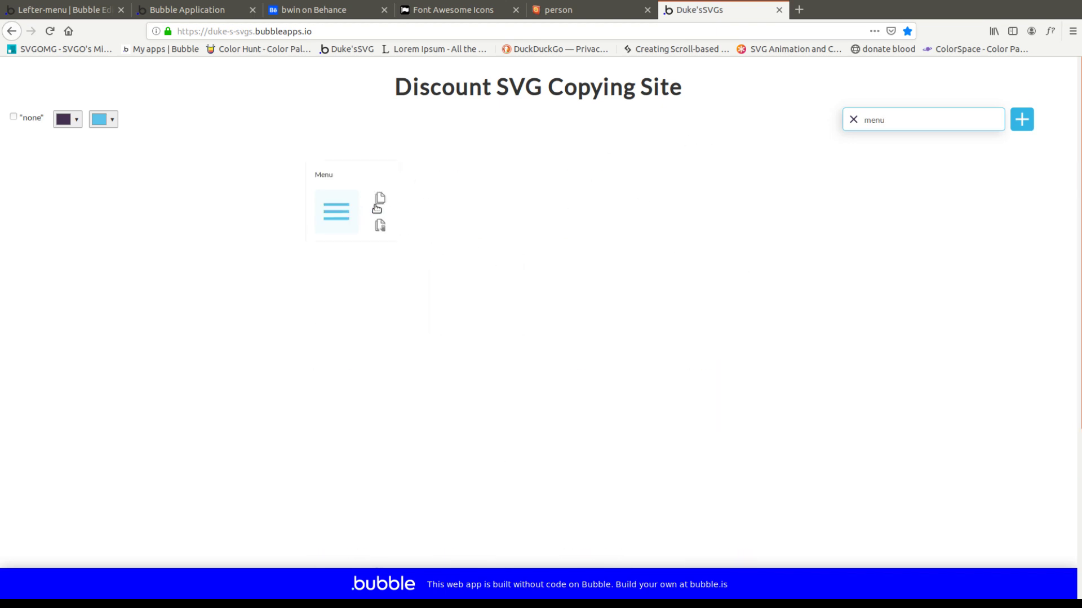
click(382, 200)
click(55, 10)
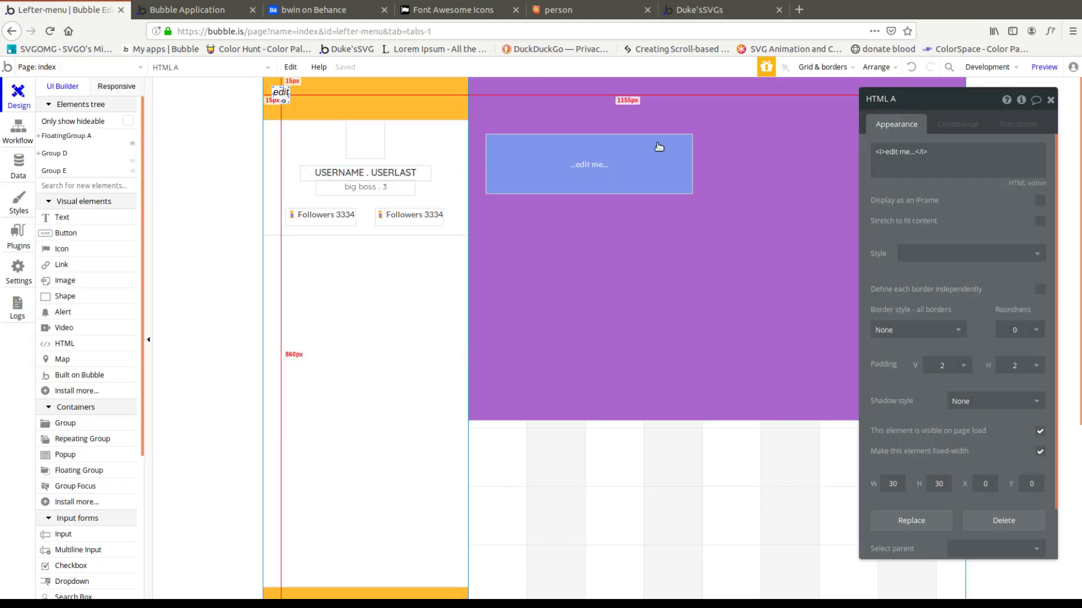
Step: Paste the Menu SVG into HTML A and select its parent square group
click(948, 159)
key(ctrl+v)
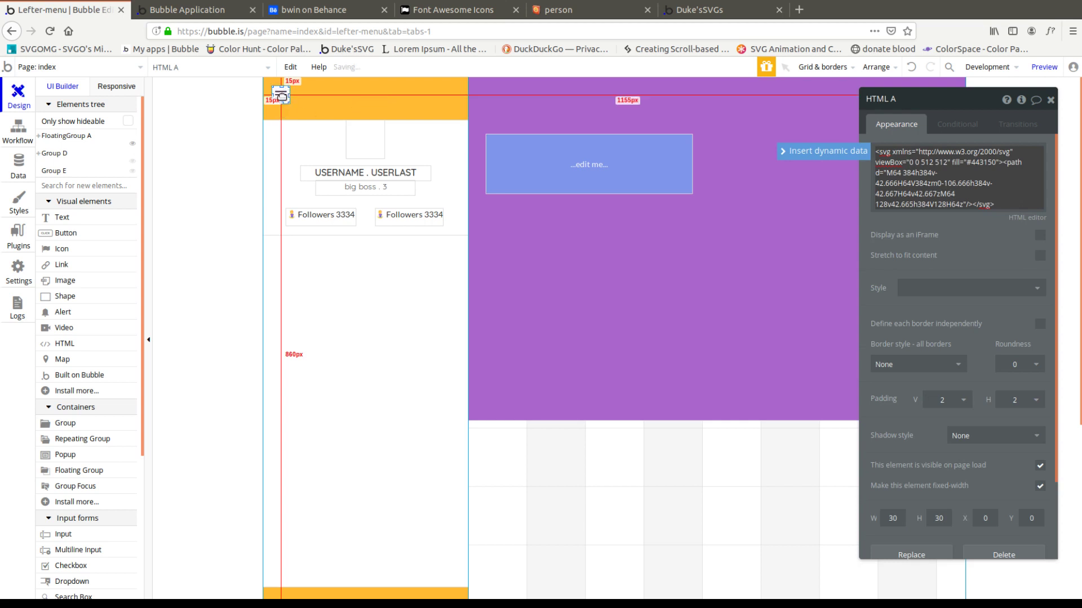
right_click(281, 95)
click(352, 269)
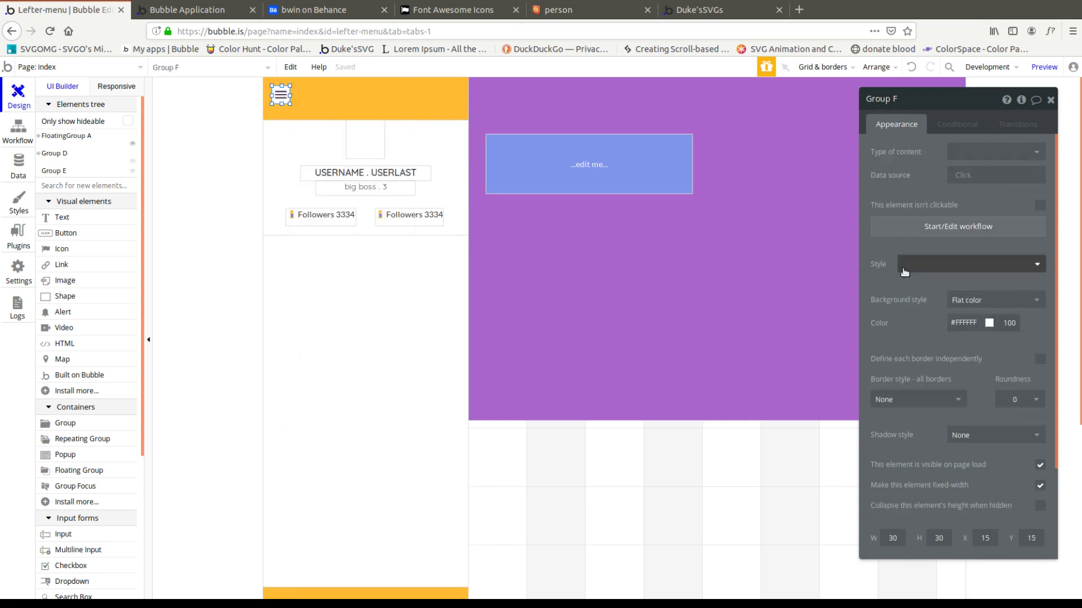
Step: Make clicking that group set FloatingGroup A's isshowing state to no
click(919, 224)
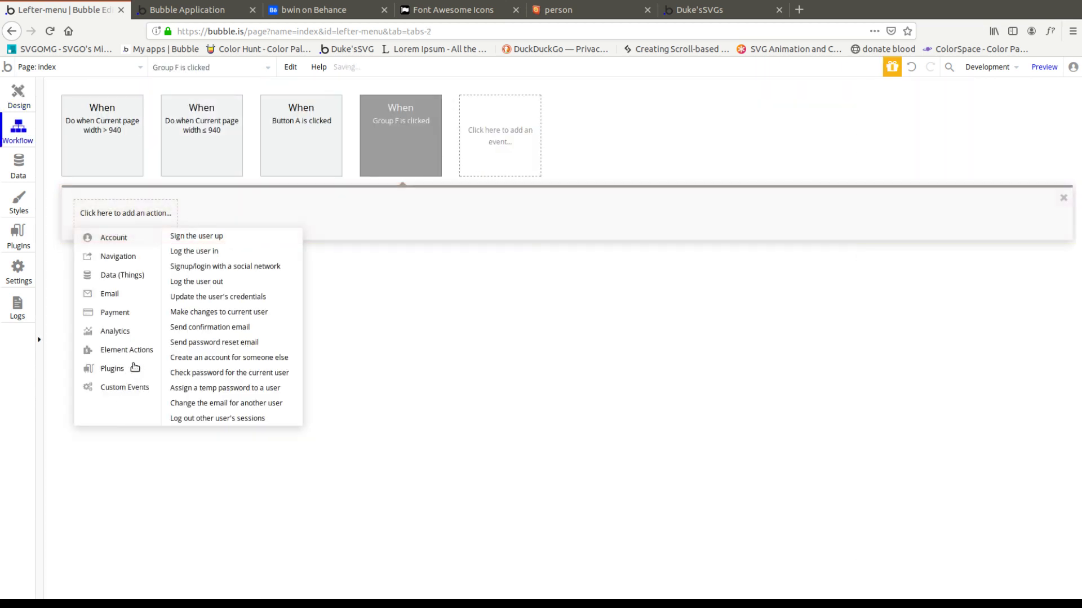
click(248, 273)
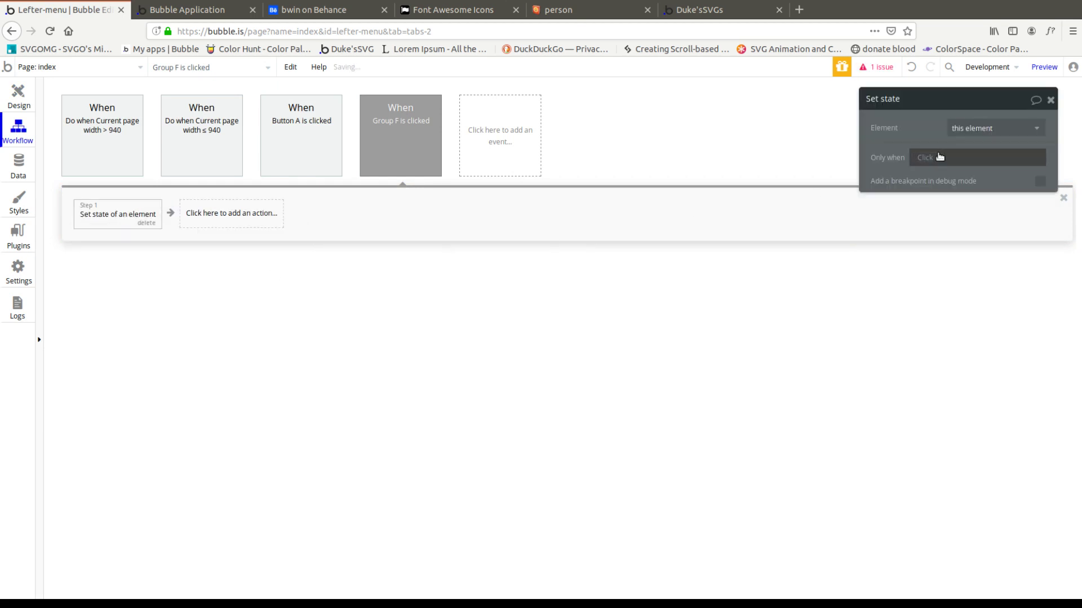
click(1014, 269)
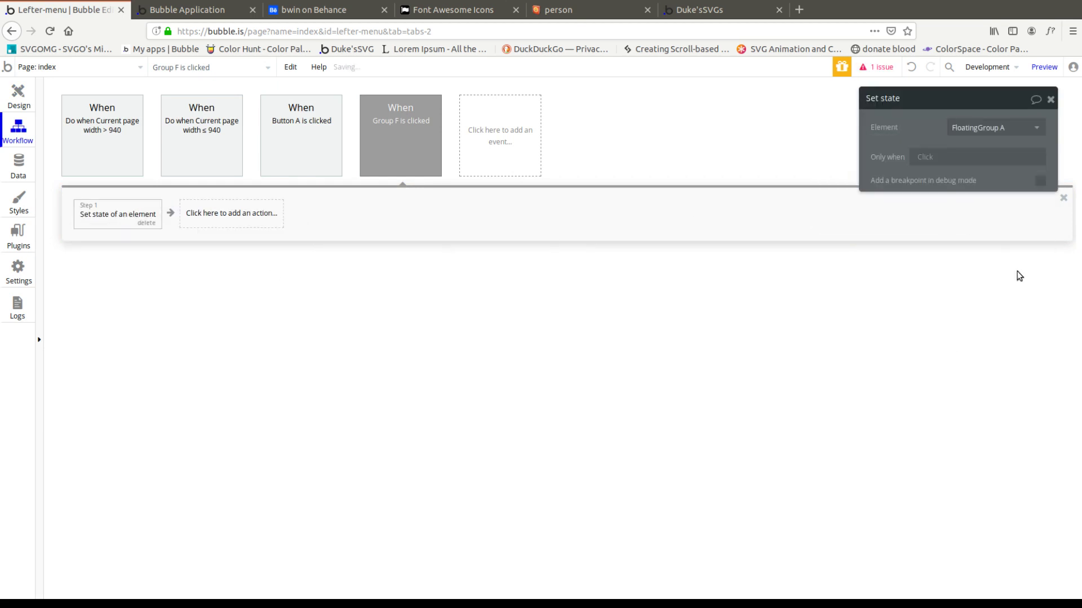
click(981, 151)
click(969, 169)
click(966, 174)
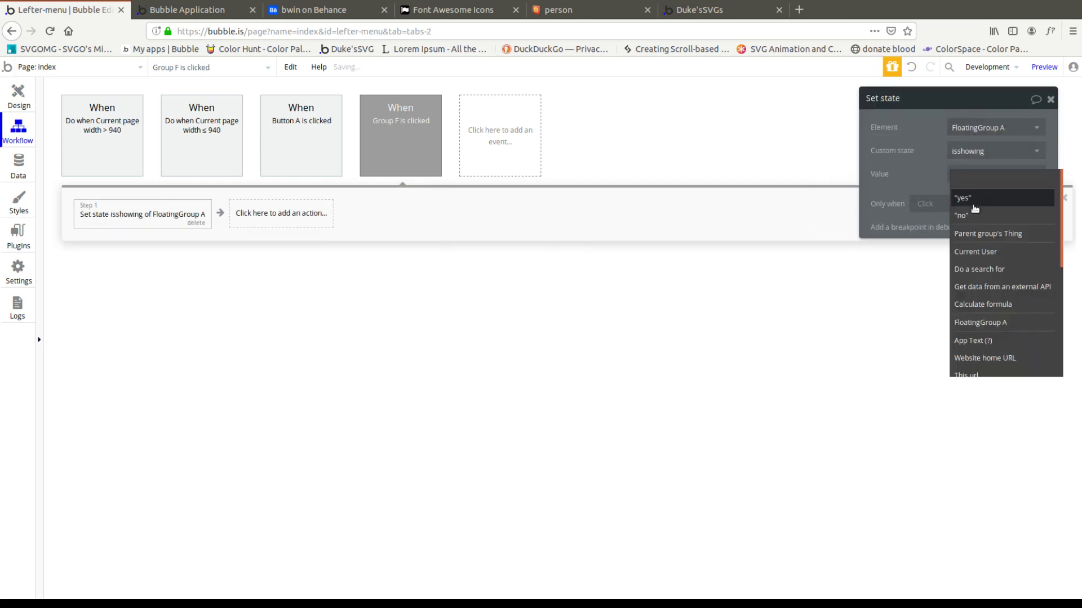
click(961, 215)
click(18, 97)
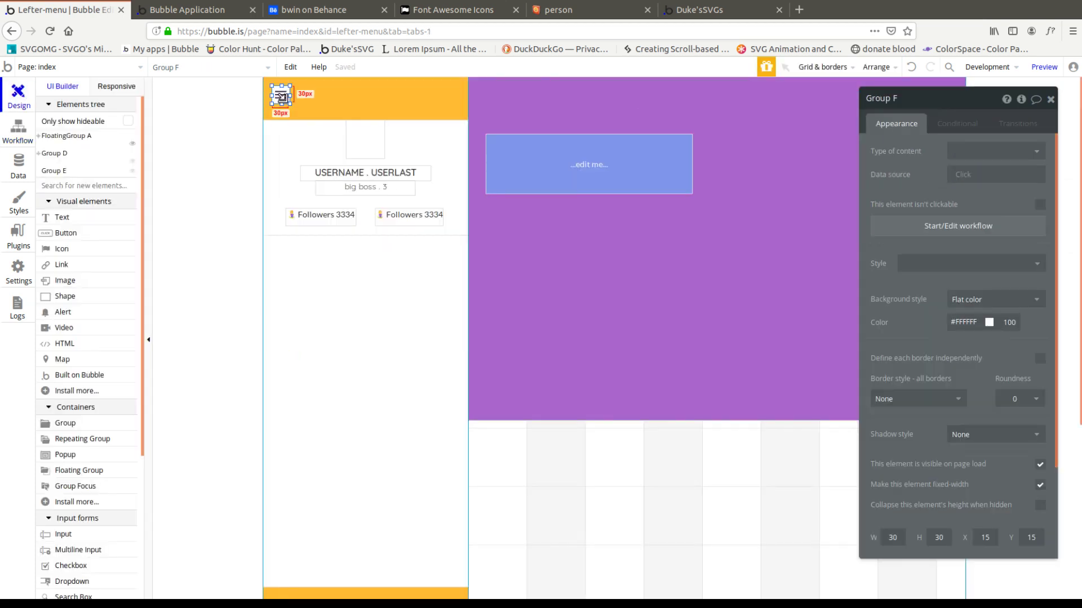
Step: Enlarge Group F and draw a new floating group with a flat #00C851 green background
drag(290, 104, 747, 507)
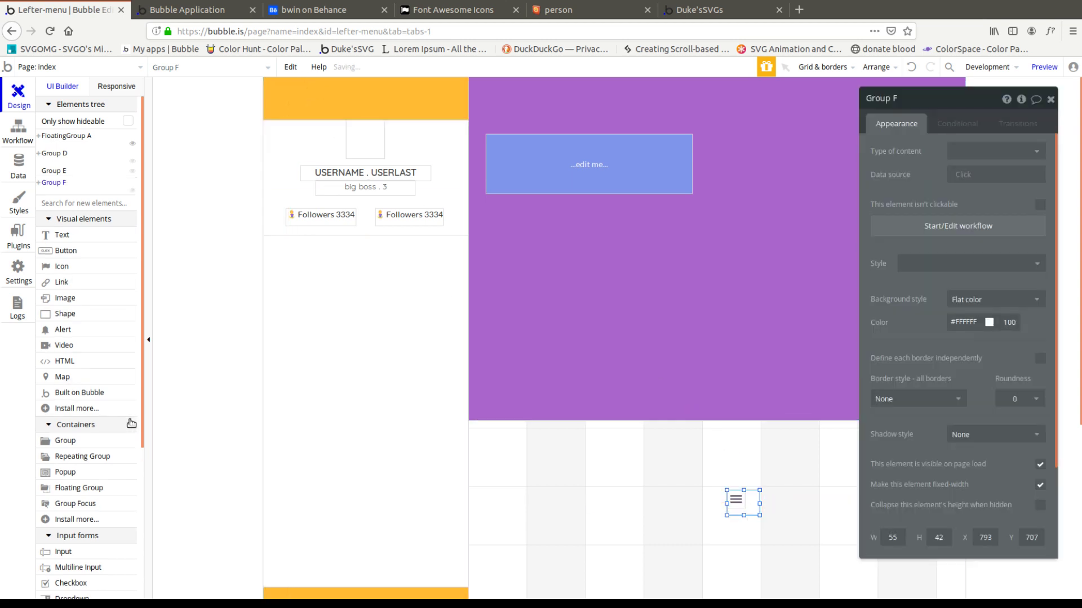
click(94, 493)
mouse_move(702, 305)
mouse_down()
mouse_move(647, 353)
mouse_move(671, 335)
mouse_up()
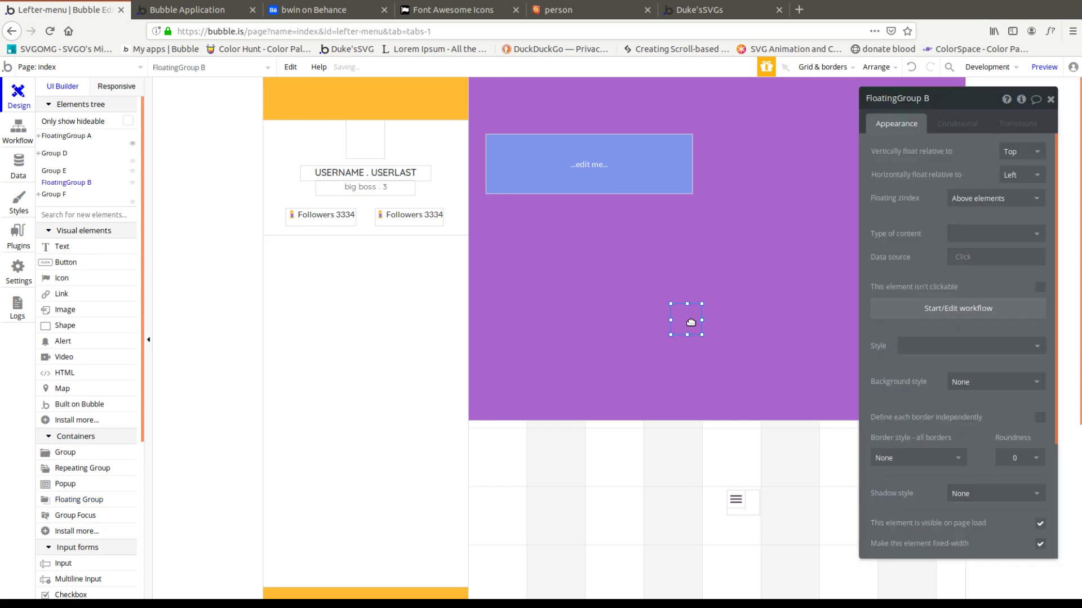
click(1001, 391)
click(990, 416)
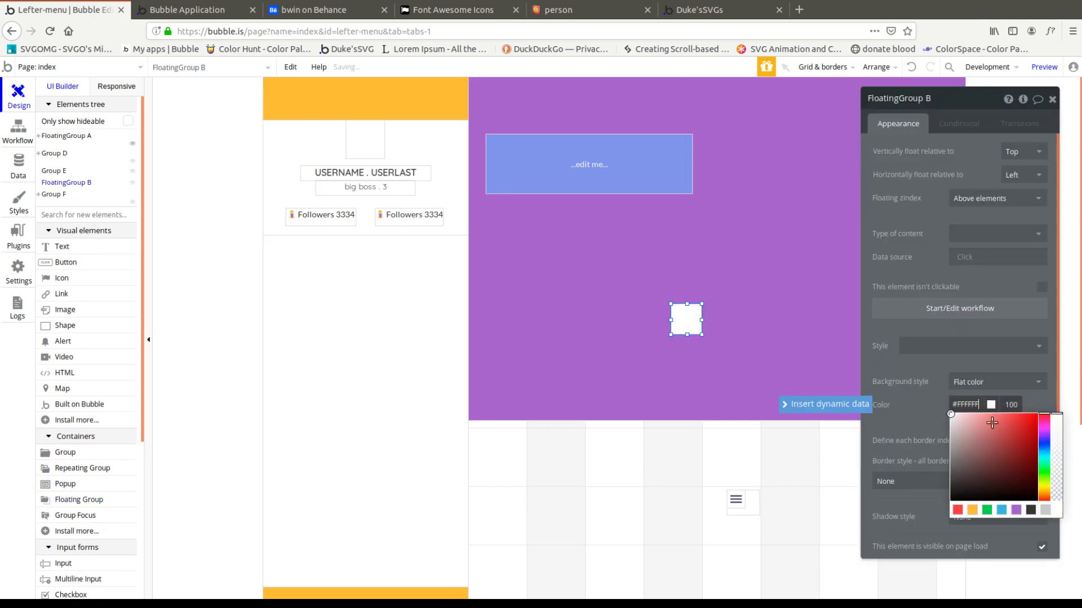
click(989, 508)
Step: Move green FloatingGroup B to the header's top-left and create its click workflow
drag(685, 320, 291, 103)
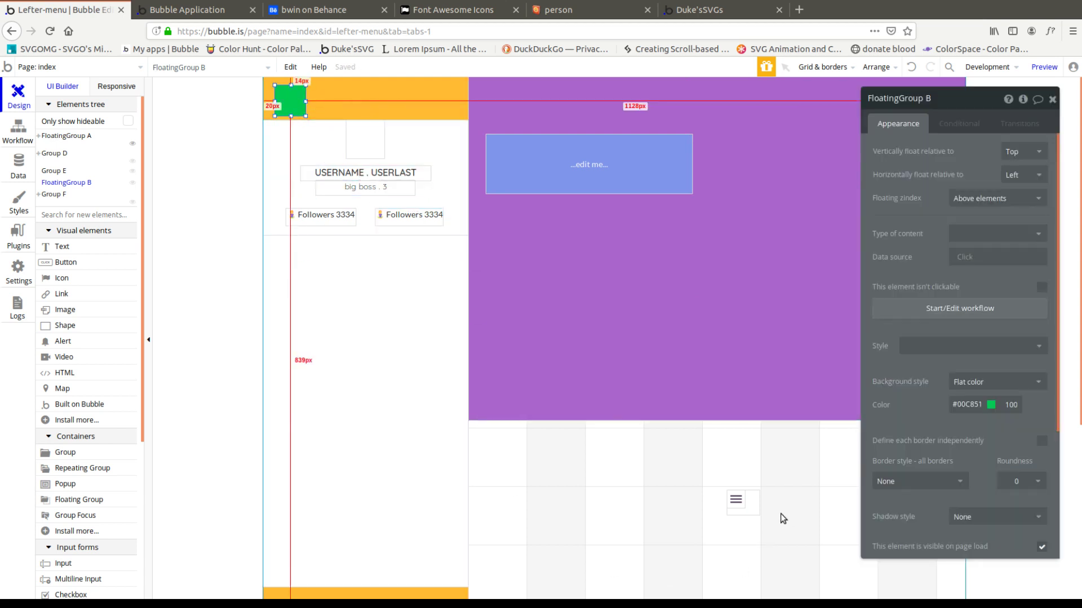
click(737, 501)
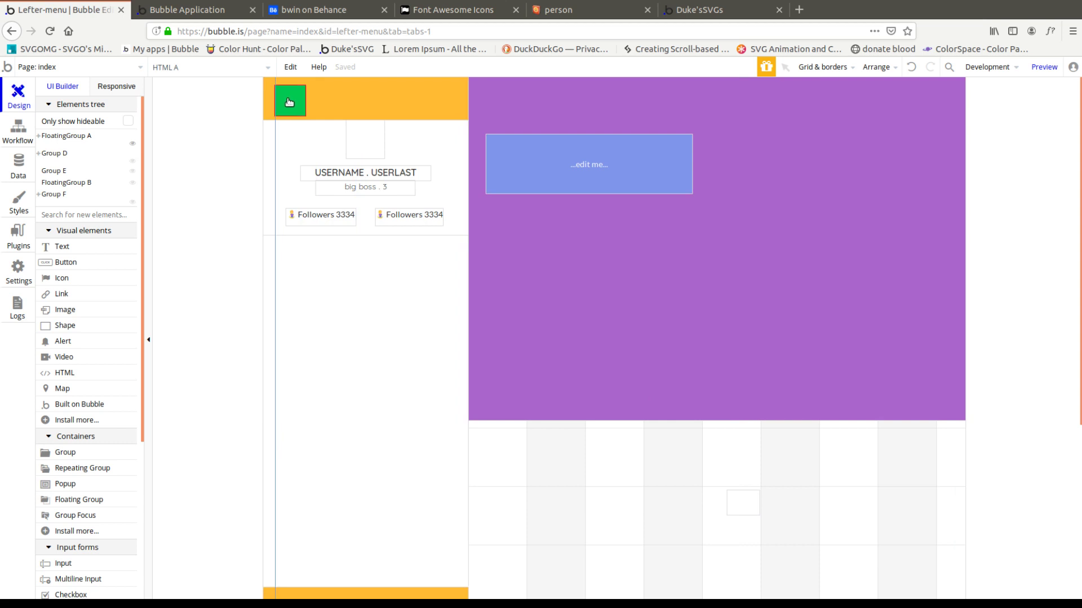
double_click(289, 97)
click(956, 308)
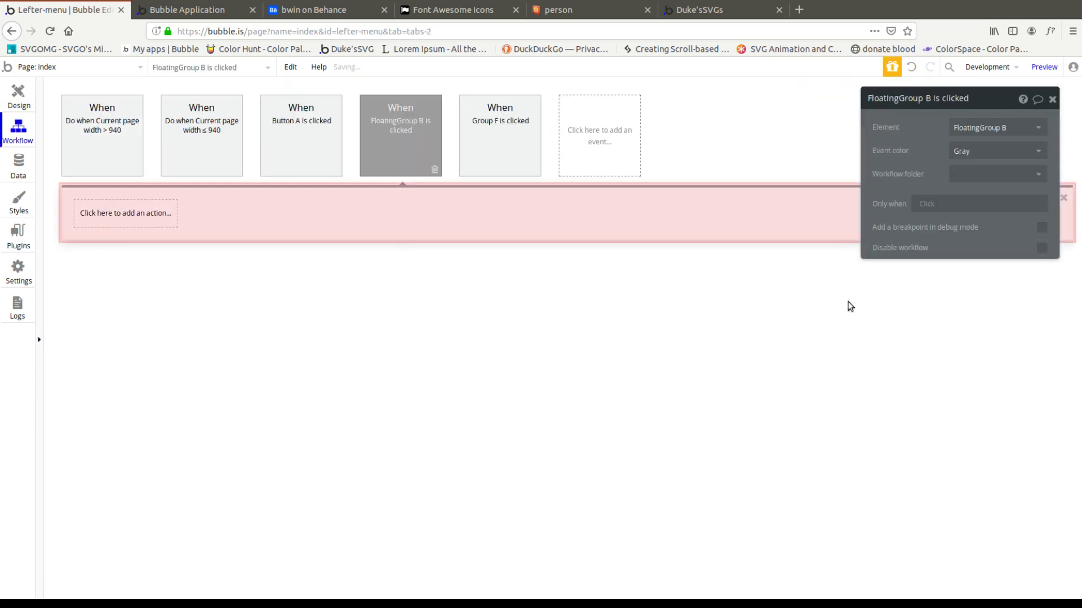
Step: Add a Set state action: FloatingGroup A's isshowing = FloatingGroup A's isshowing is "no"
click(133, 213)
mouse_move(147, 355)
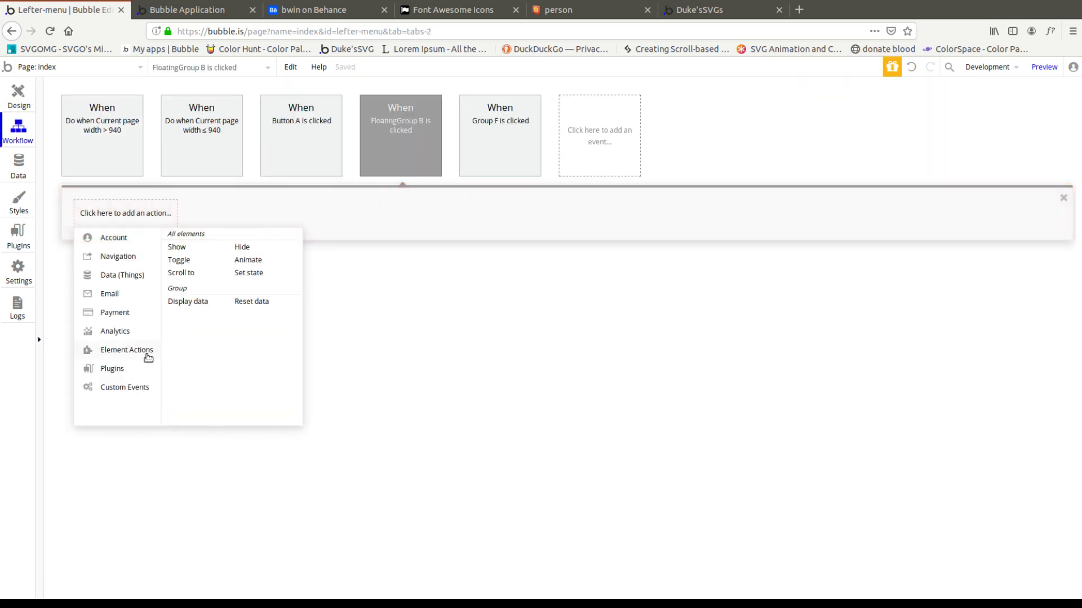
click(242, 274)
click(1003, 125)
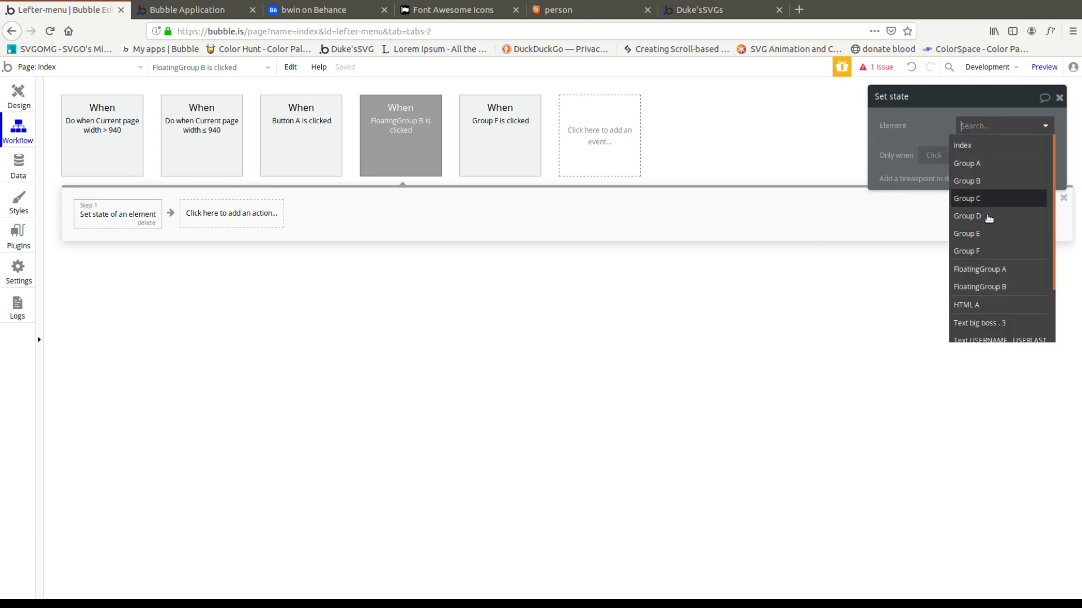
click(995, 270)
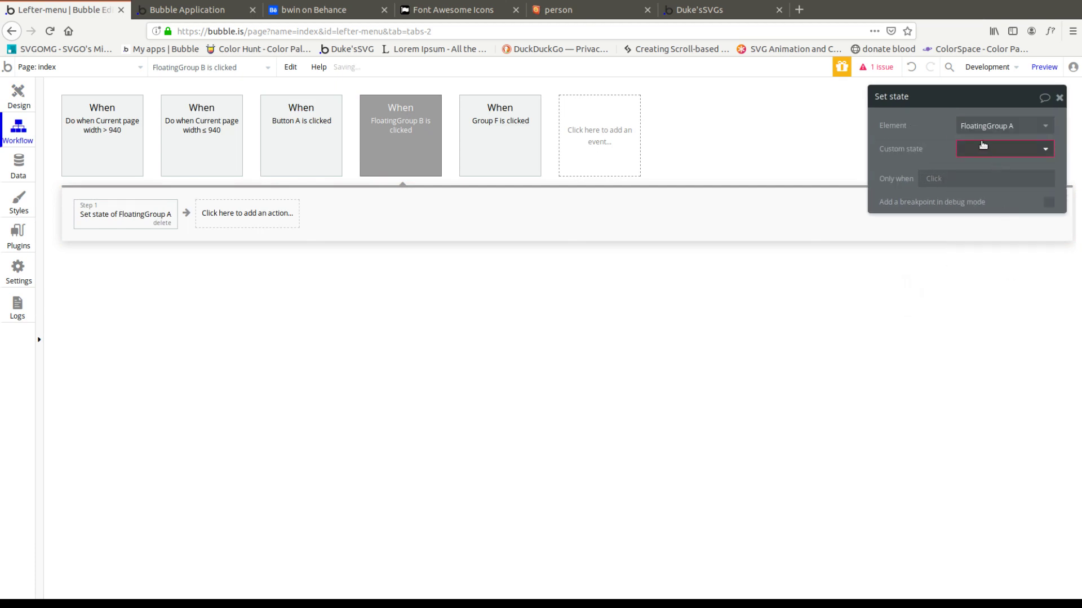
click(983, 145)
click(987, 168)
click(979, 173)
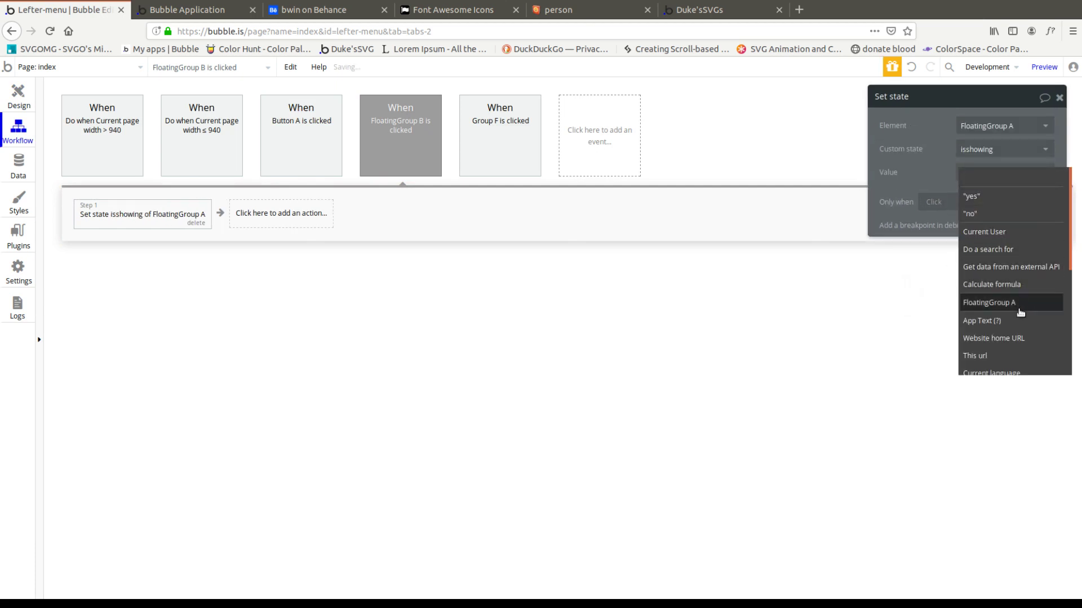
click(1021, 312)
click(1014, 188)
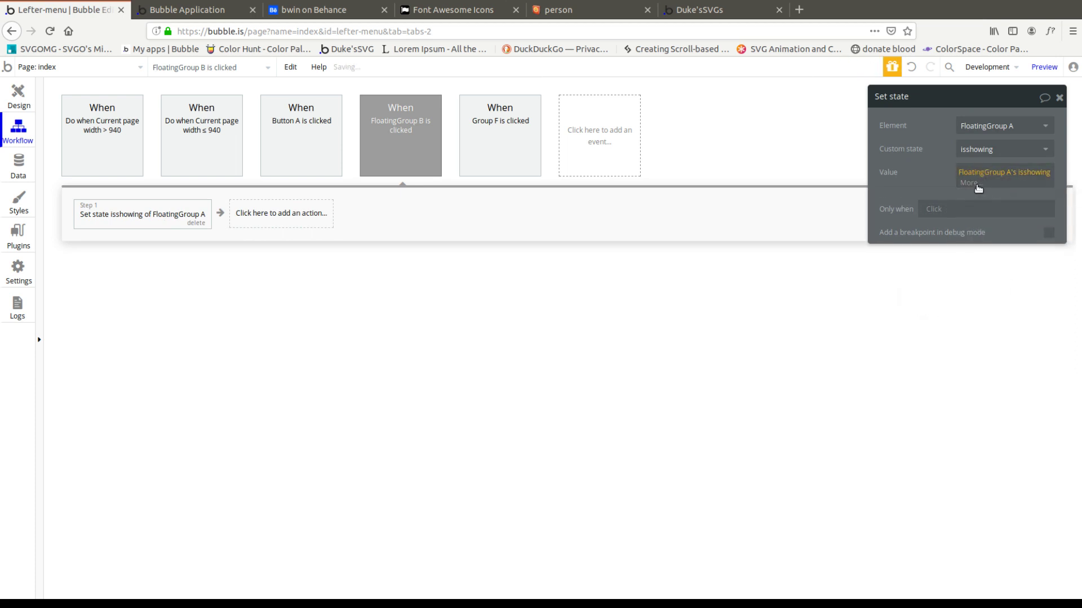
click(978, 189)
click(984, 234)
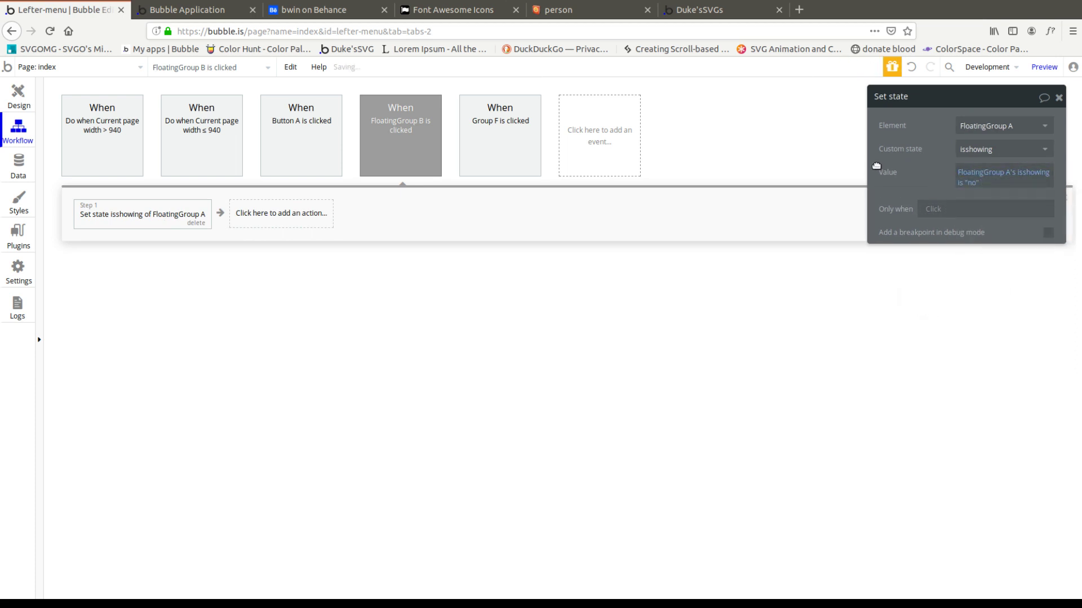
click(24, 100)
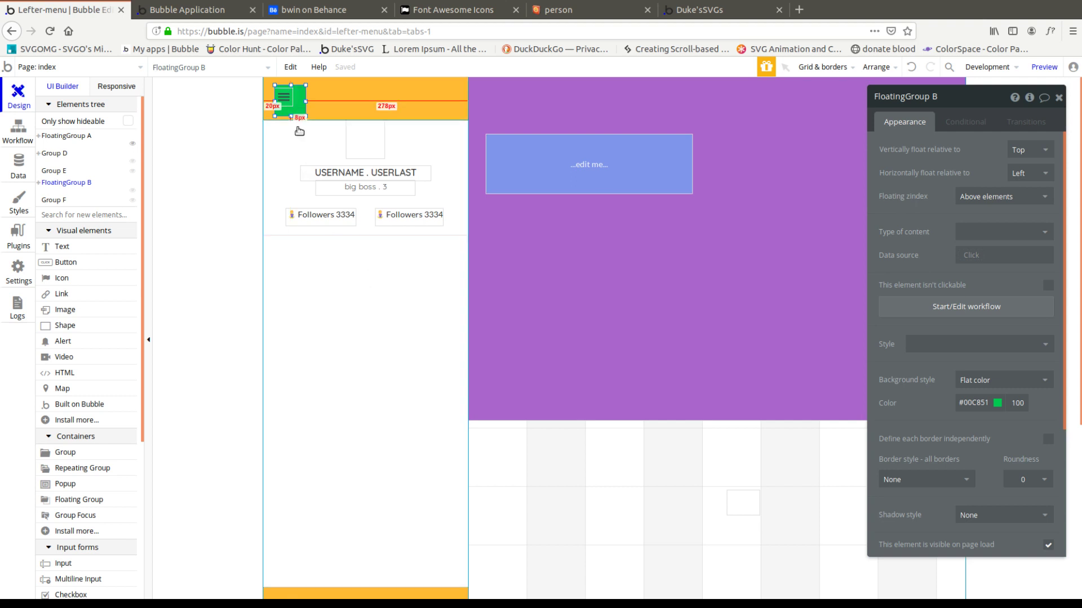
Step: Center the menu icon horizontally and vertically inside the green floating group
right_click(286, 100)
click(345, 411)
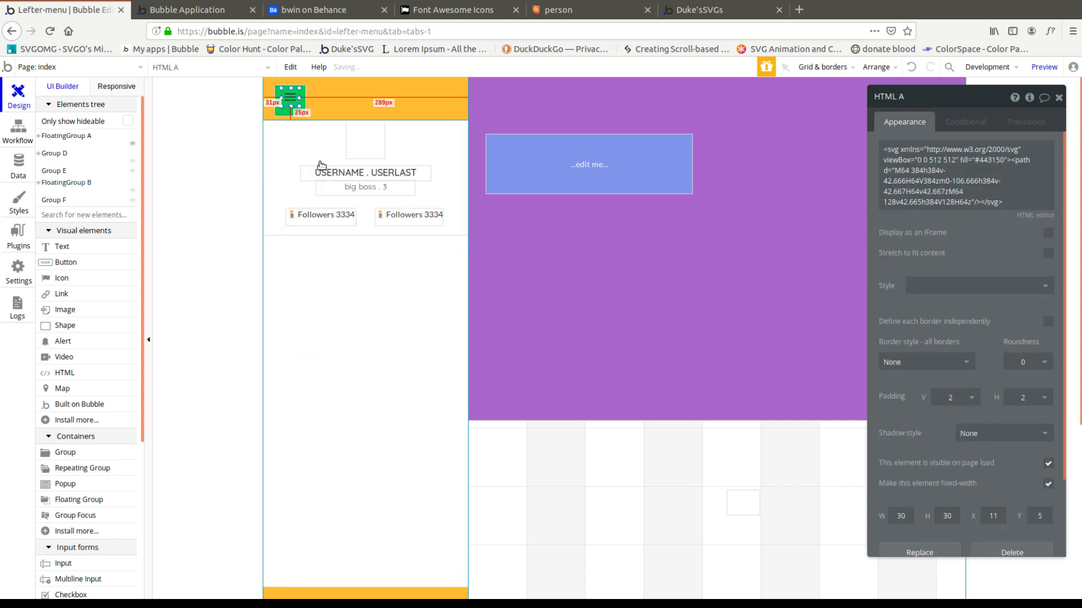
right_click(287, 100)
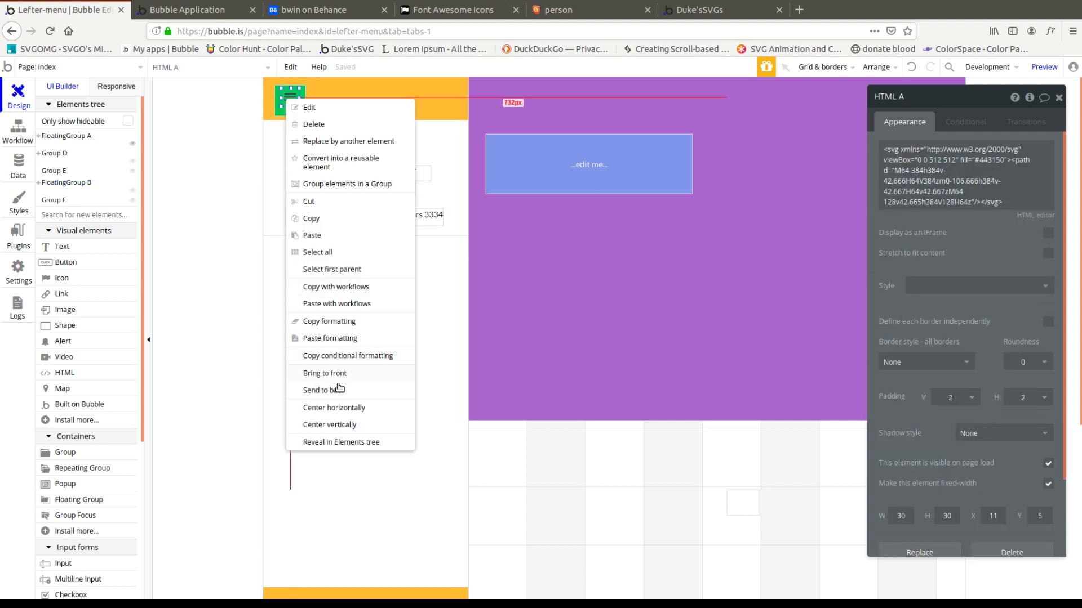
click(345, 426)
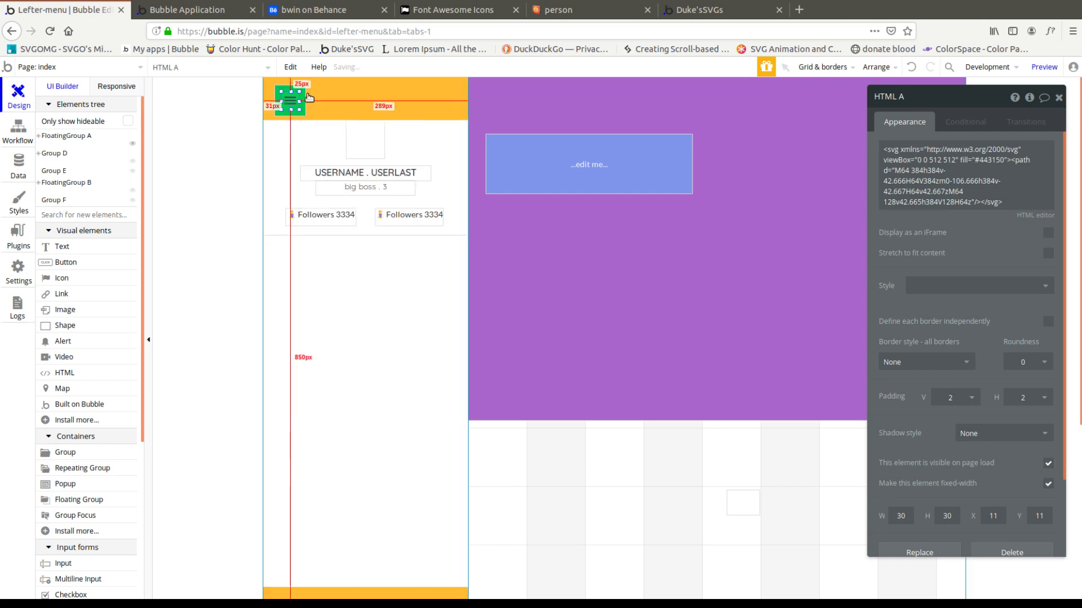
click(305, 98)
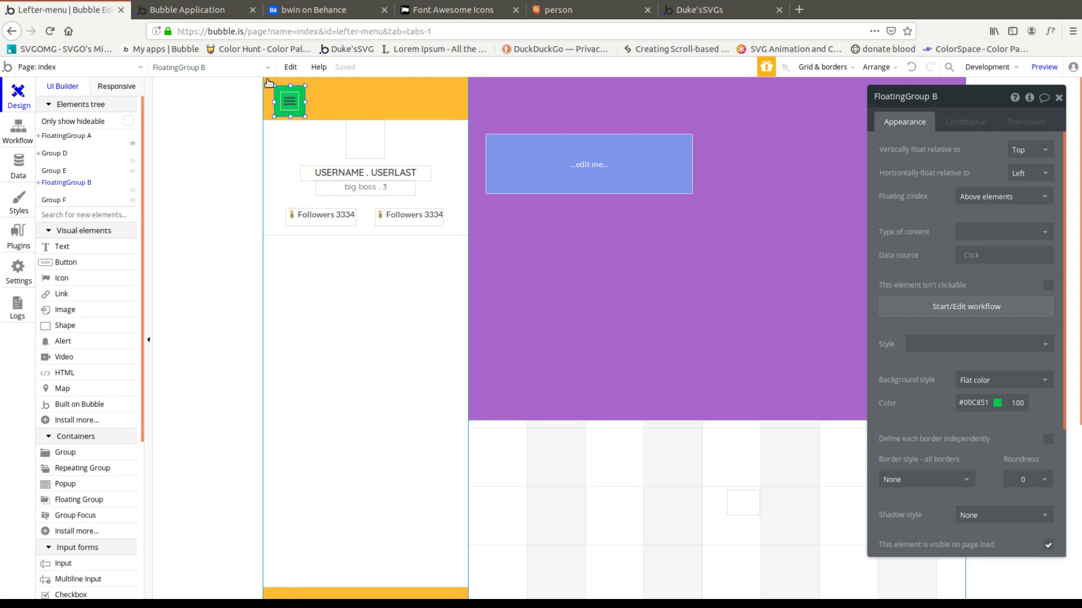
drag(274, 82, 288, 83)
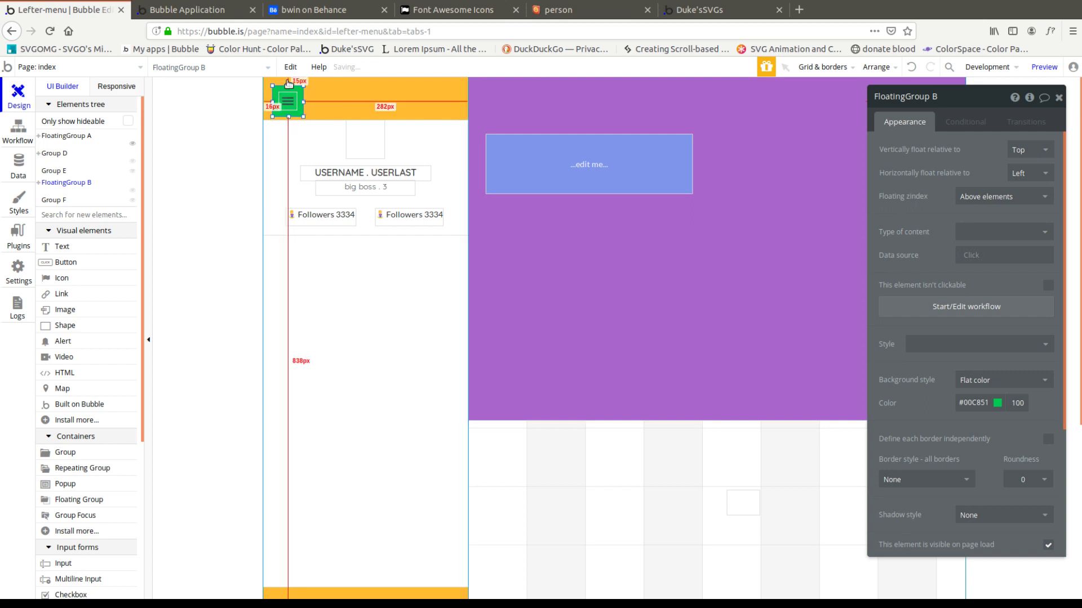
Step: Search Duke's SVGs for 'clo' and copy the Close X icon's SVG code
click(731, 8)
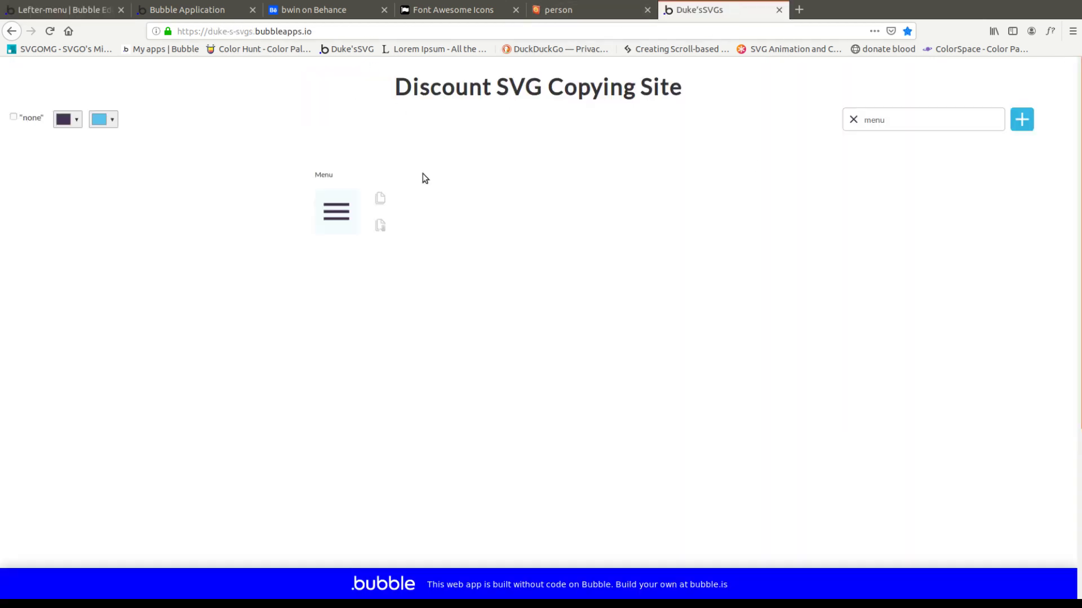
double_click(888, 120)
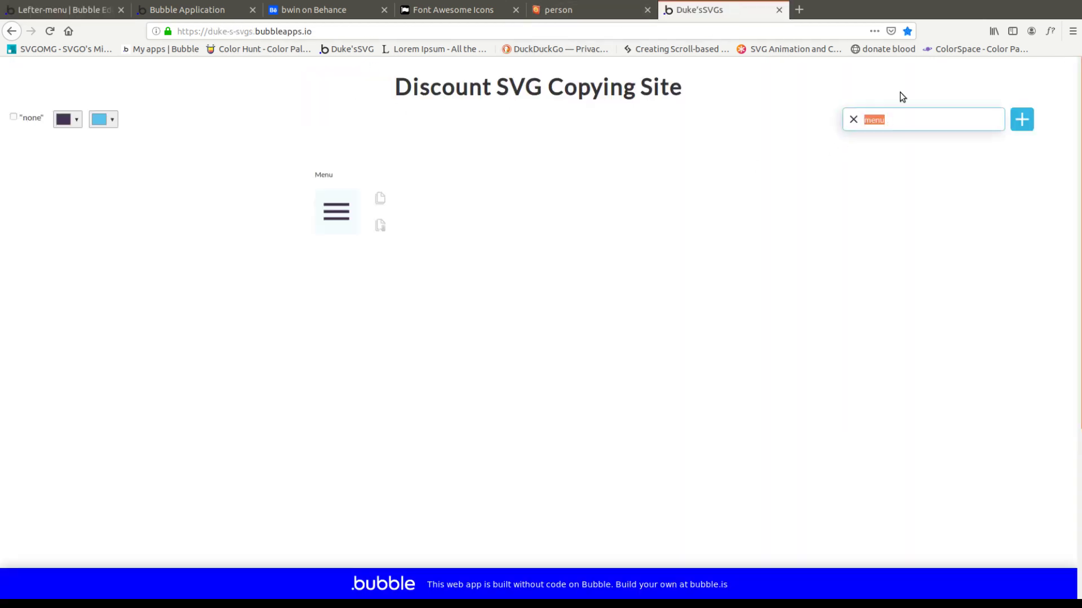
text(clo)
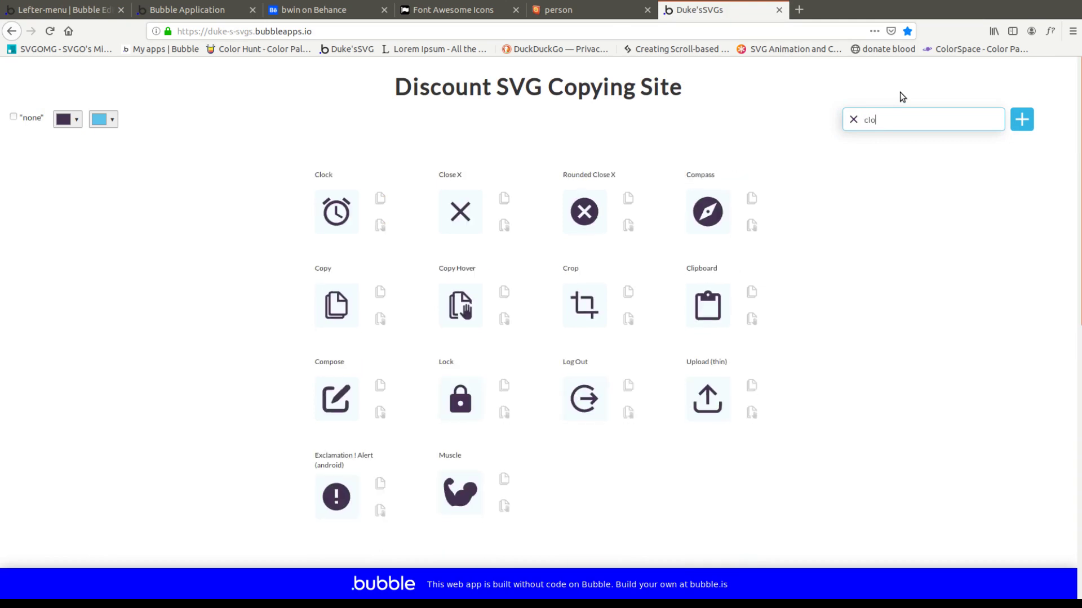
click(506, 201)
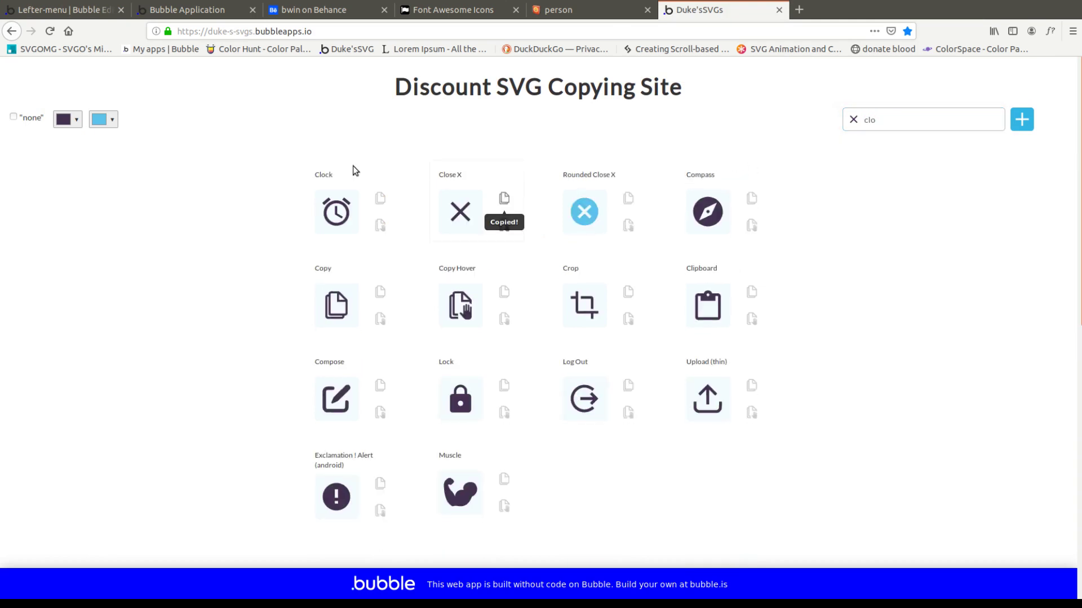
click(62, 10)
Step: Add a condition on the menu icon, based on FloatingGroup A's isshowing, that changes its HTML
click(288, 102)
click(966, 121)
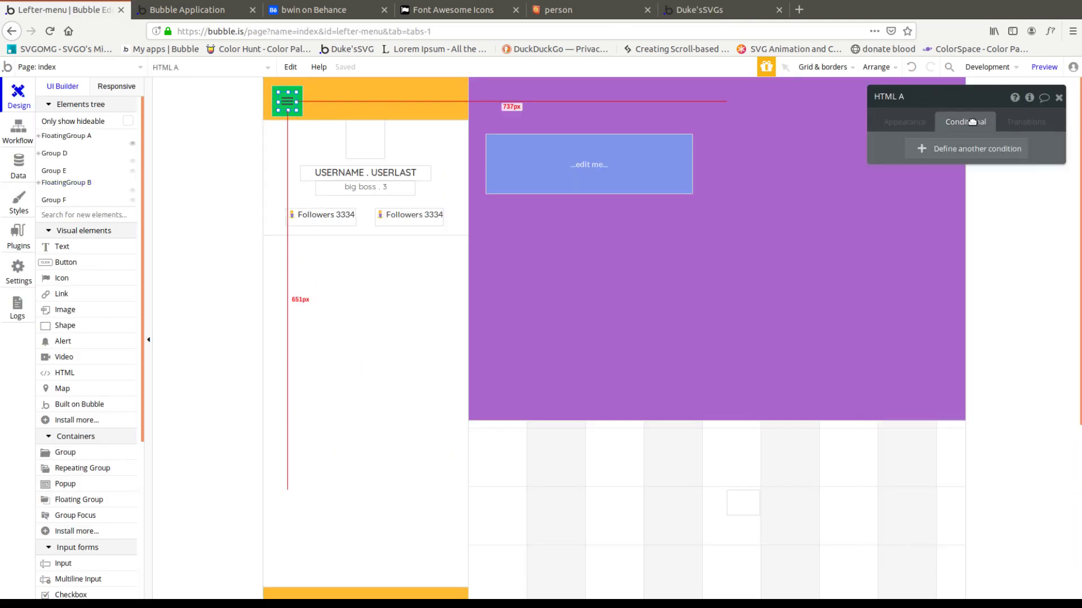
click(969, 145)
click(928, 155)
text(floa)
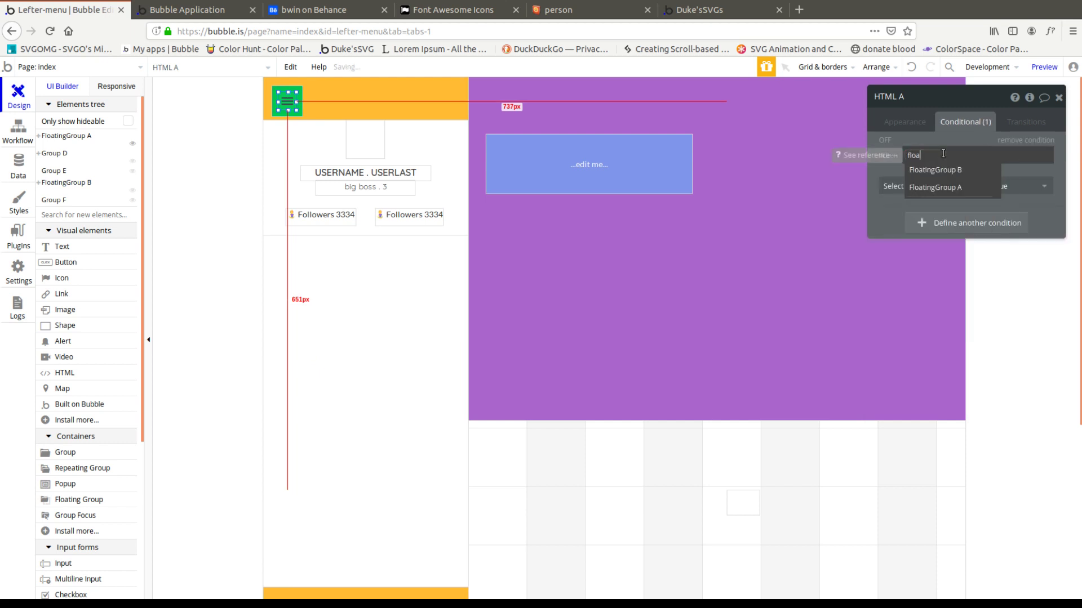
click(952, 187)
click(983, 292)
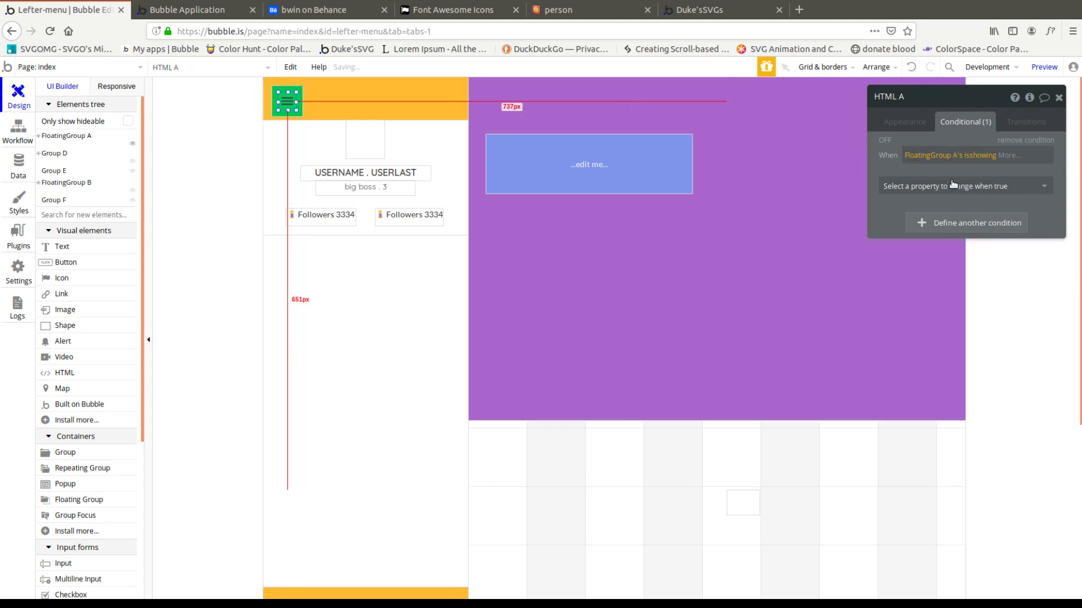
click(952, 186)
click(949, 240)
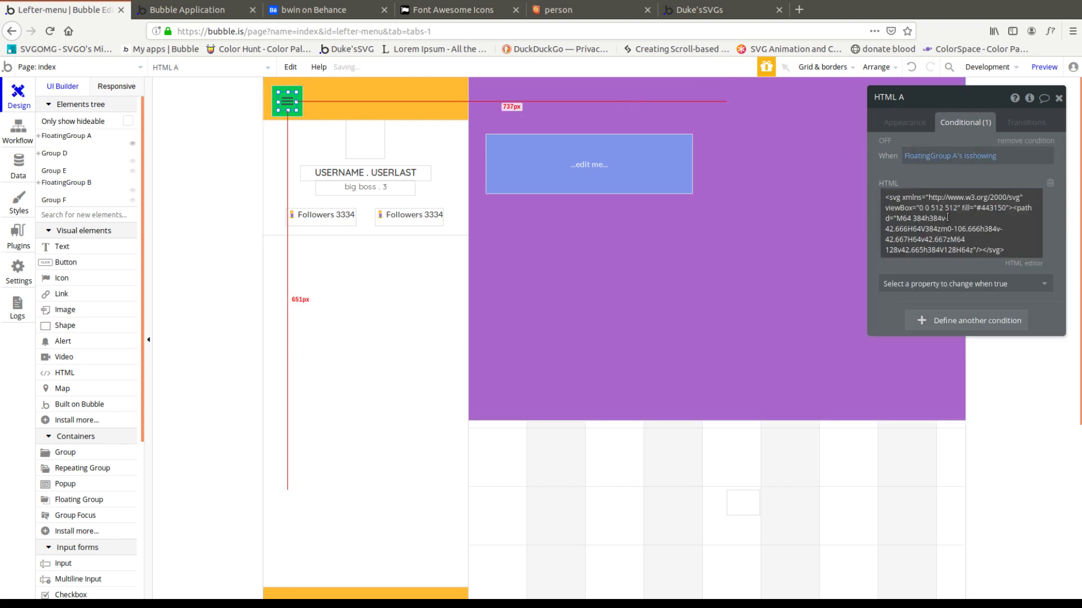
Step: Show the Close X SVG instead when FloatingGroup A's isshowing is "yes"
click(961, 213)
key(ctrl+a)
key(ctrl+v)
click(1009, 166)
click(1012, 172)
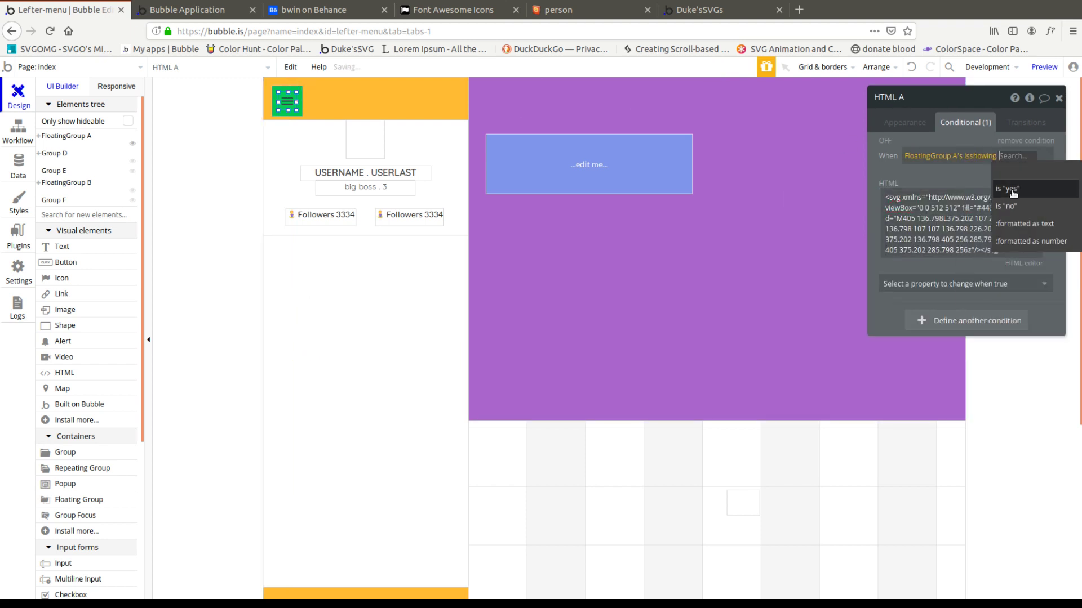
click(1016, 186)
click(968, 239)
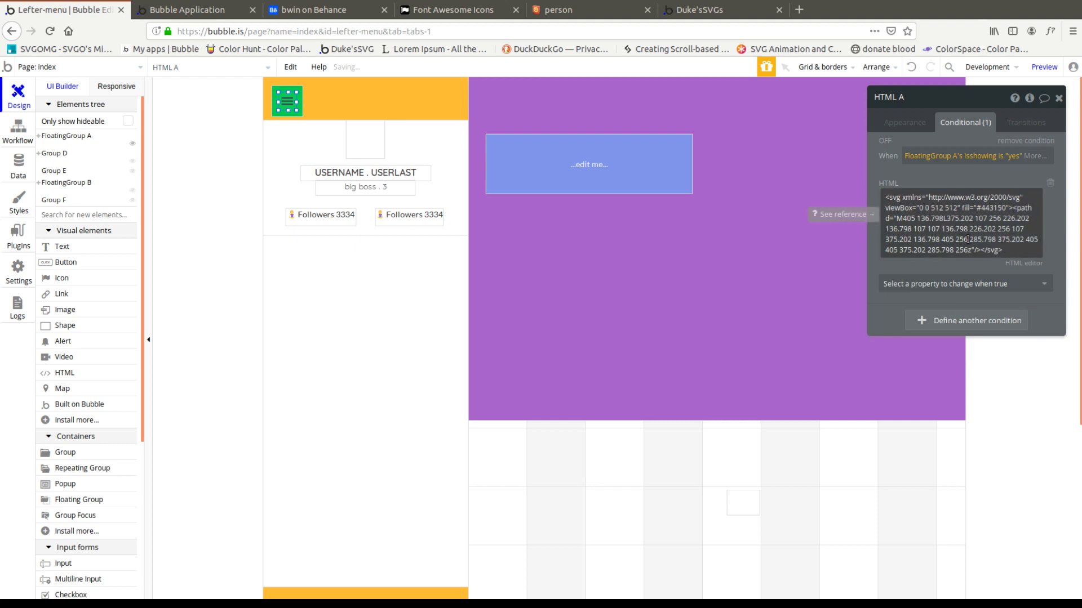
Step: Remove the green background fill from FloatingGroup B
click(286, 101)
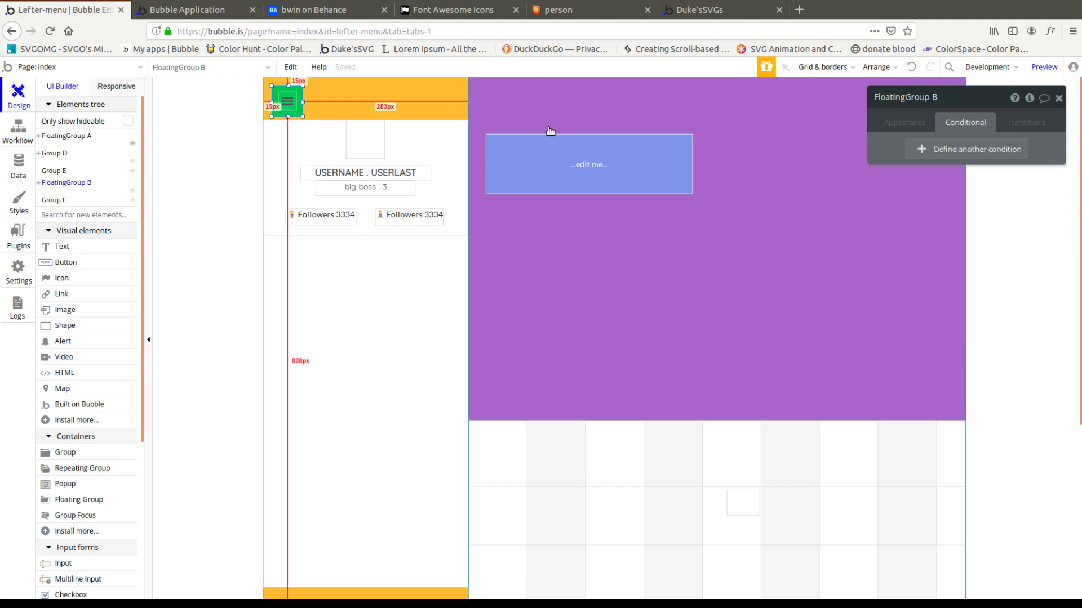
click(891, 125)
click(978, 379)
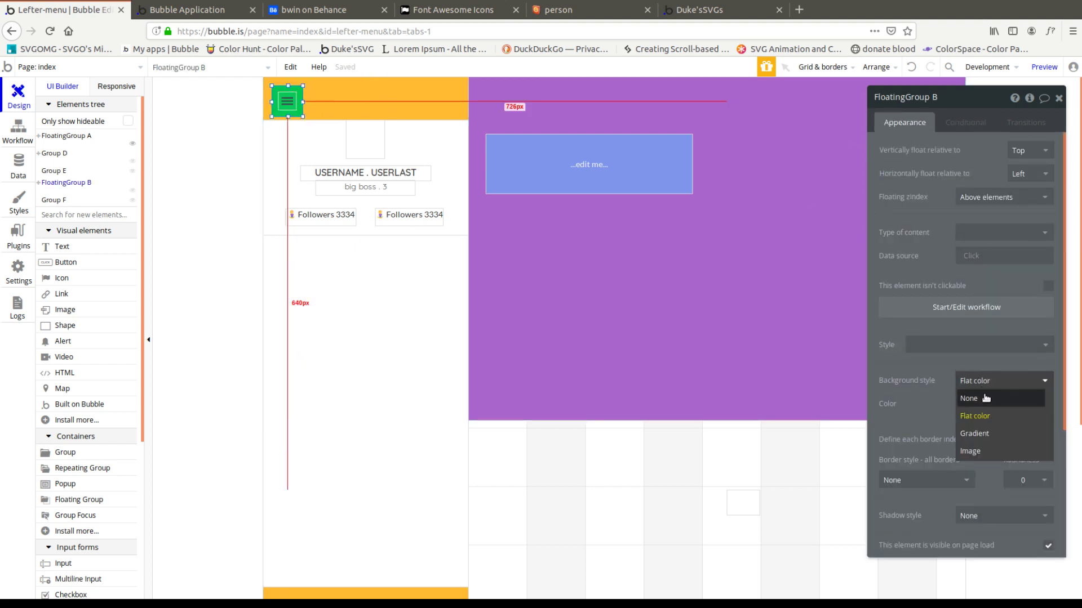
click(968, 394)
Step: Rename the white left-panel floating group to fl_menu_left
click(393, 321)
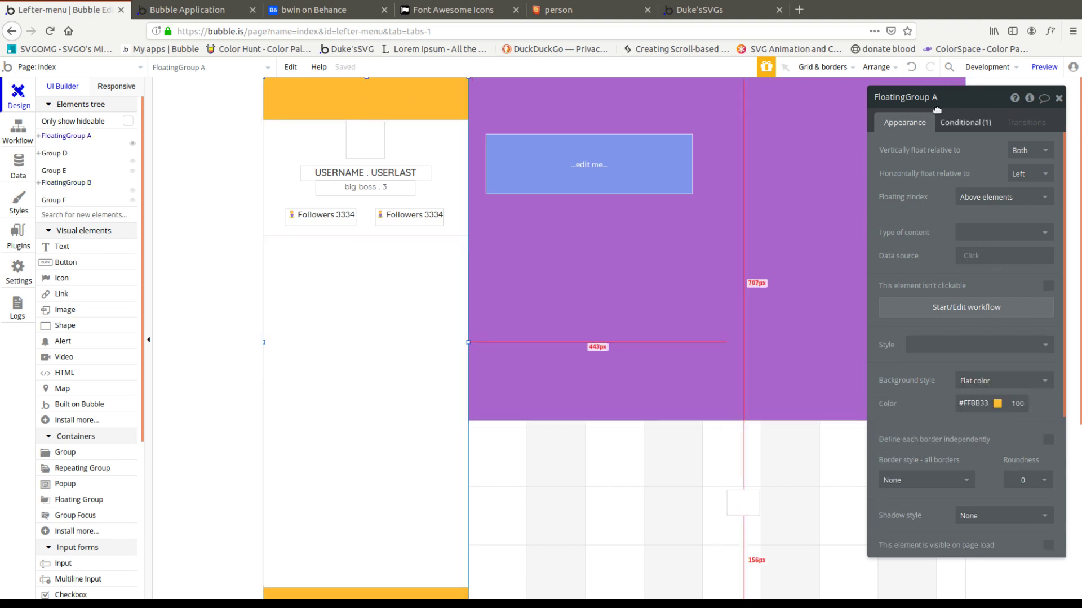
click(924, 96)
text(flk_menu_left)
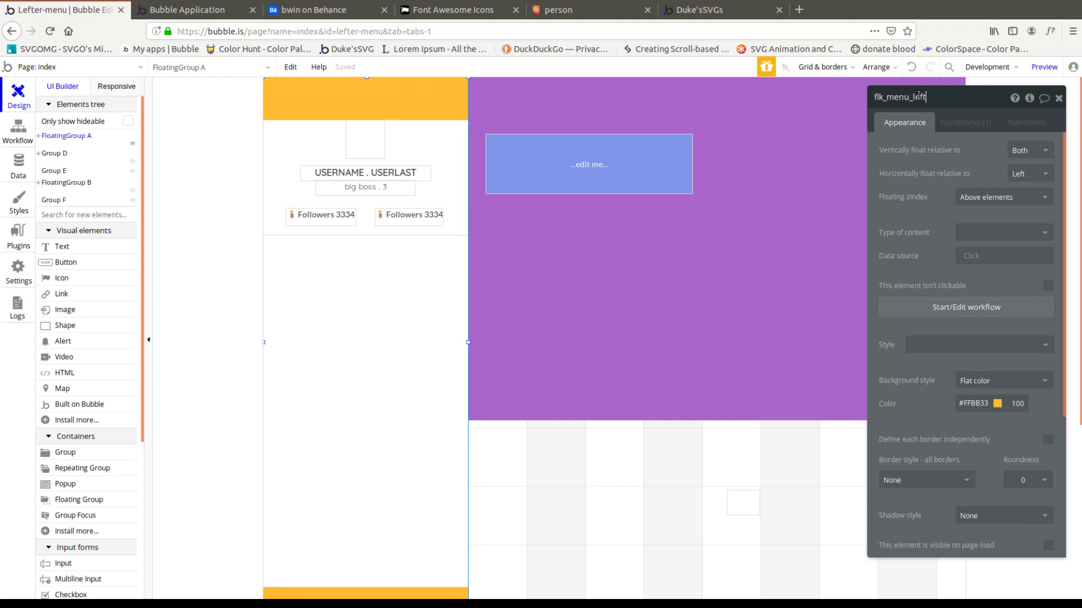
key(Return)
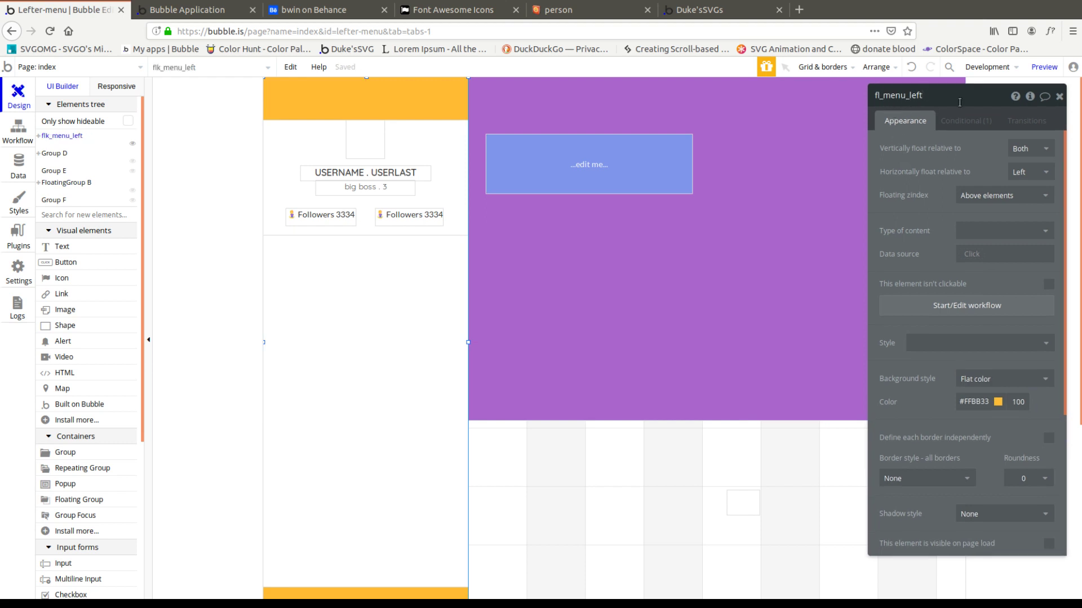
click(1044, 67)
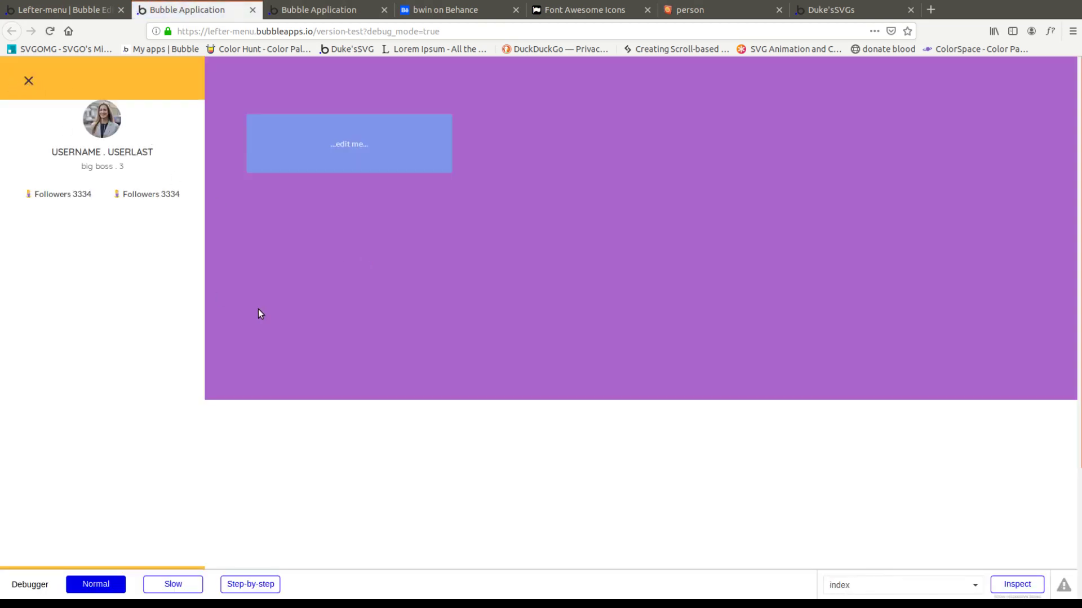
Step: Toggle the side menu in the preview, then narrow the responsive viewport to 576 px
click(30, 80)
click(28, 90)
key(ctrl+shift+m)
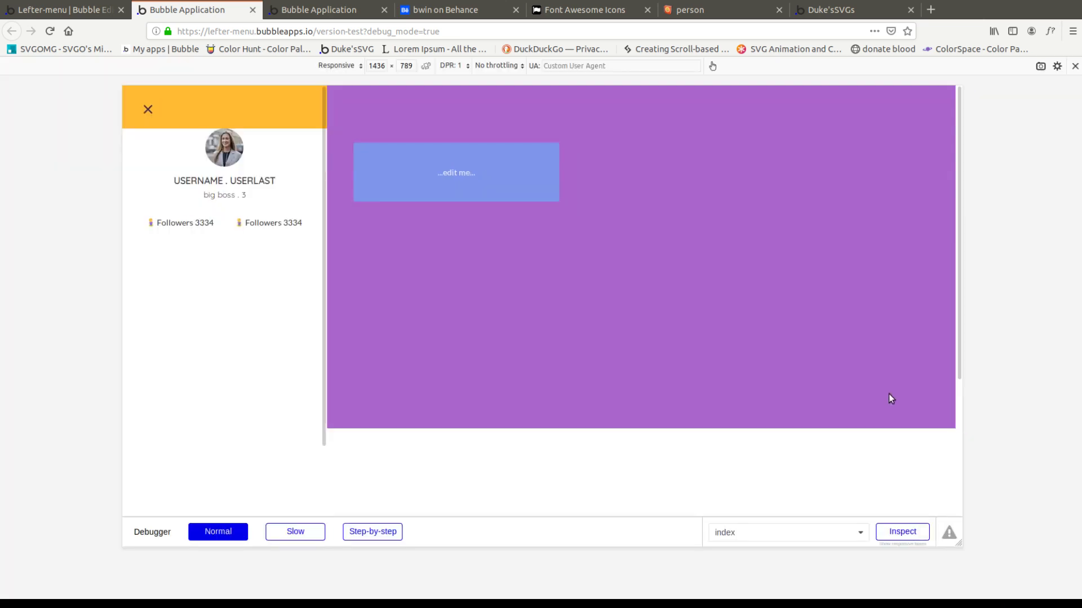
drag(938, 541, 709, 530)
Step: Repeatedly open and close the side menu with the hamburger/X button at narrow width
click(383, 112)
click(392, 111)
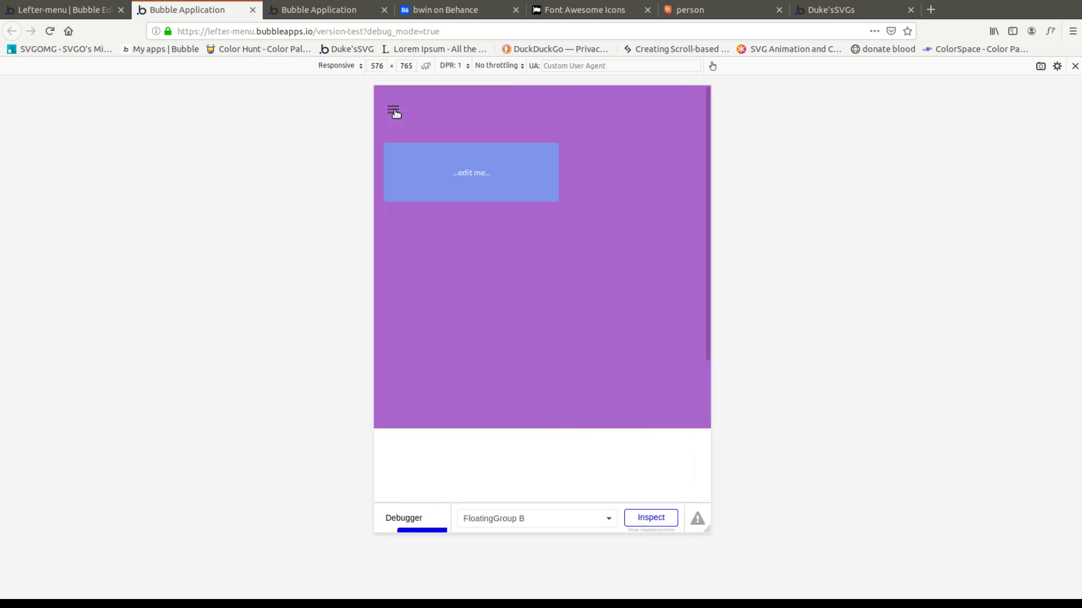
click(393, 112)
click(395, 113)
click(395, 114)
click(395, 114)
click(394, 110)
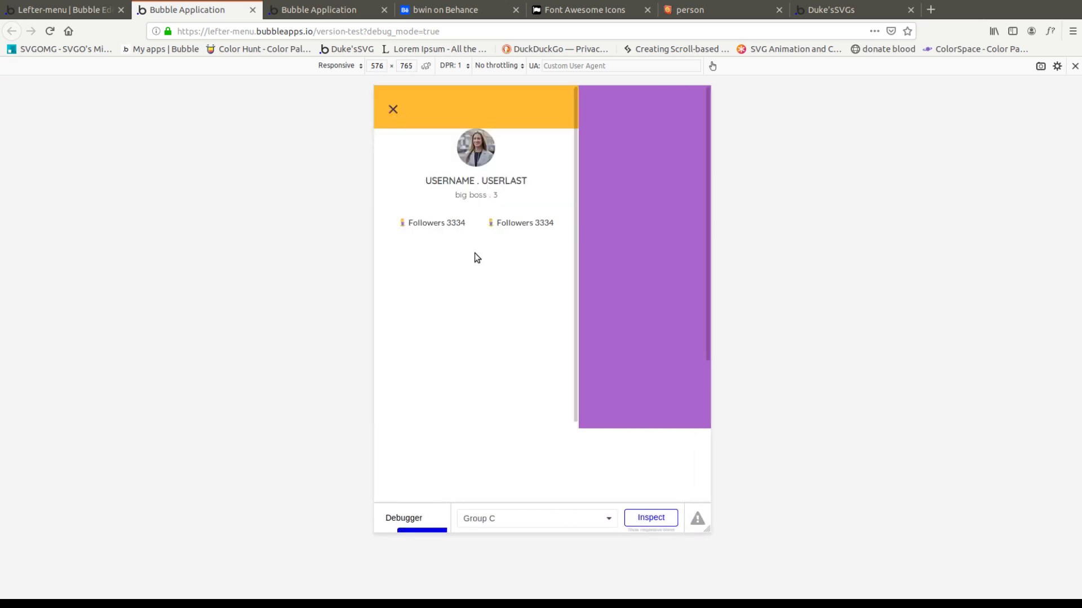
scroll(474, 253, down, 3)
scroll(474, 266, up, 2)
scroll(477, 260, up, 1)
scroll(471, 241, down, 3)
scroll(475, 239, up, 3)
scroll(648, 293, down, 4)
scroll(673, 315, up, 2)
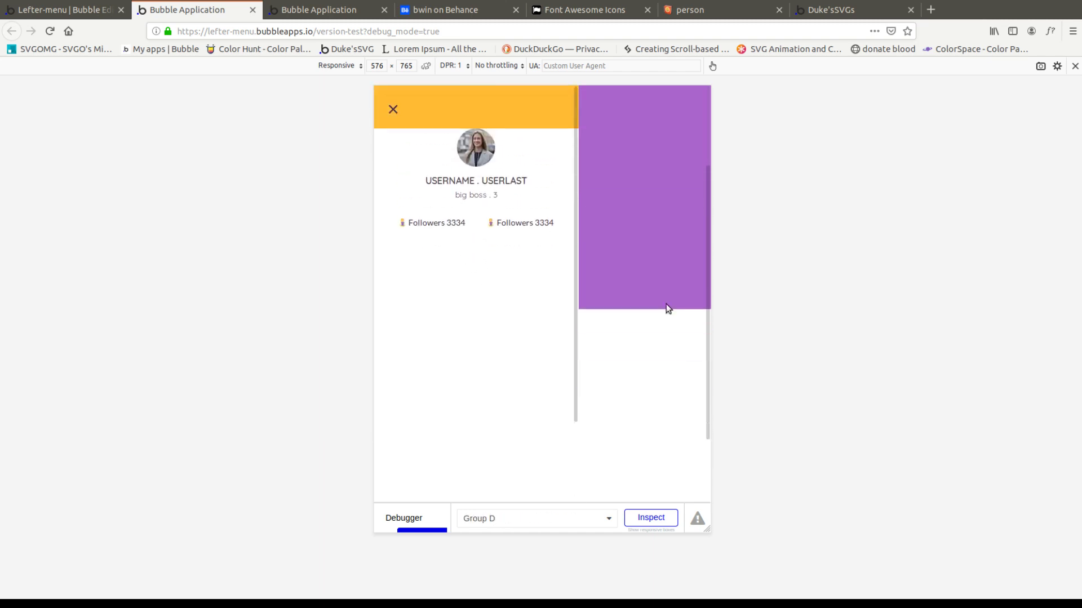
scroll(667, 308, up, 2)
Step: Close the menu once more and widen the viewport to 1678 px
click(387, 108)
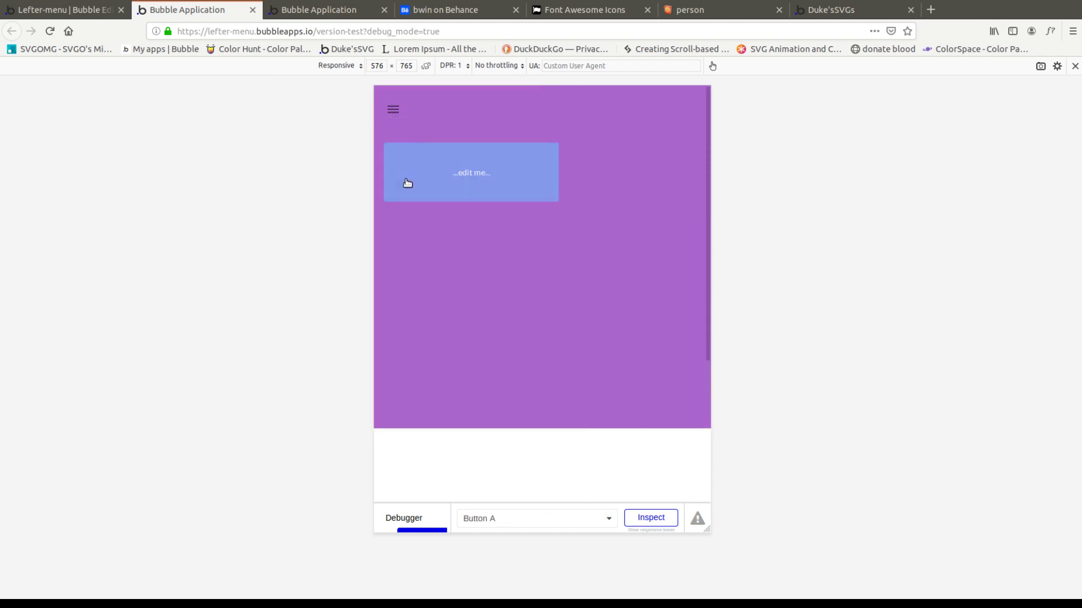
click(391, 109)
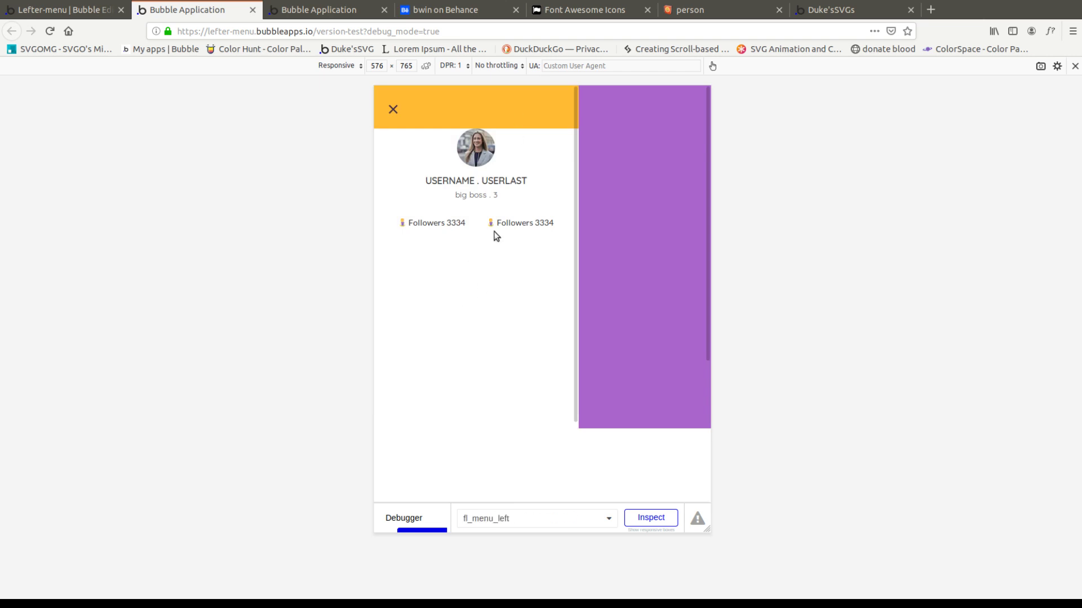
click(392, 110)
drag(705, 257, 1033, 259)
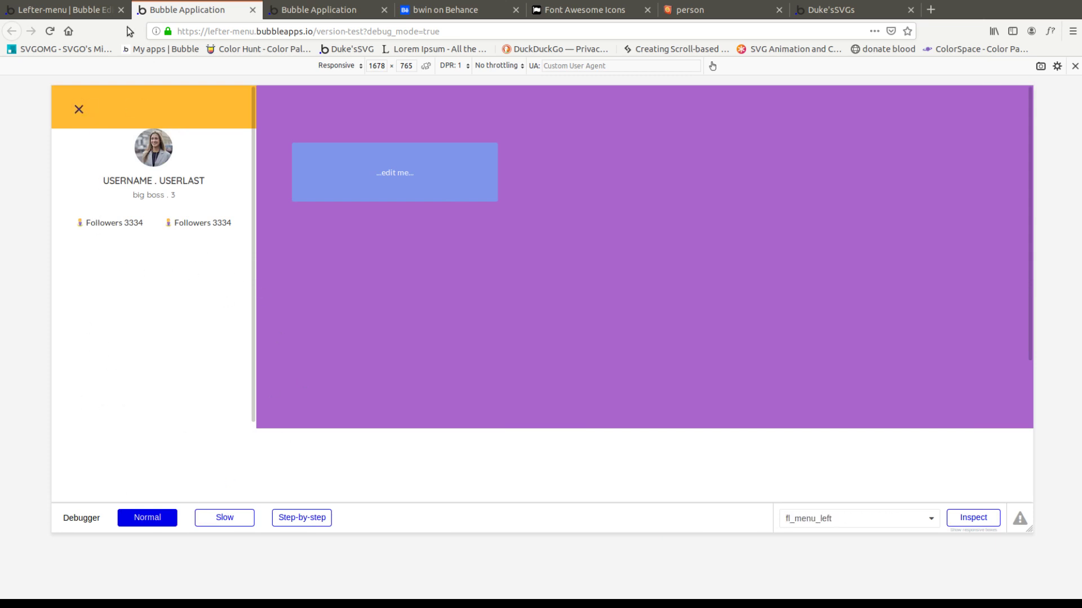
click(102, 21)
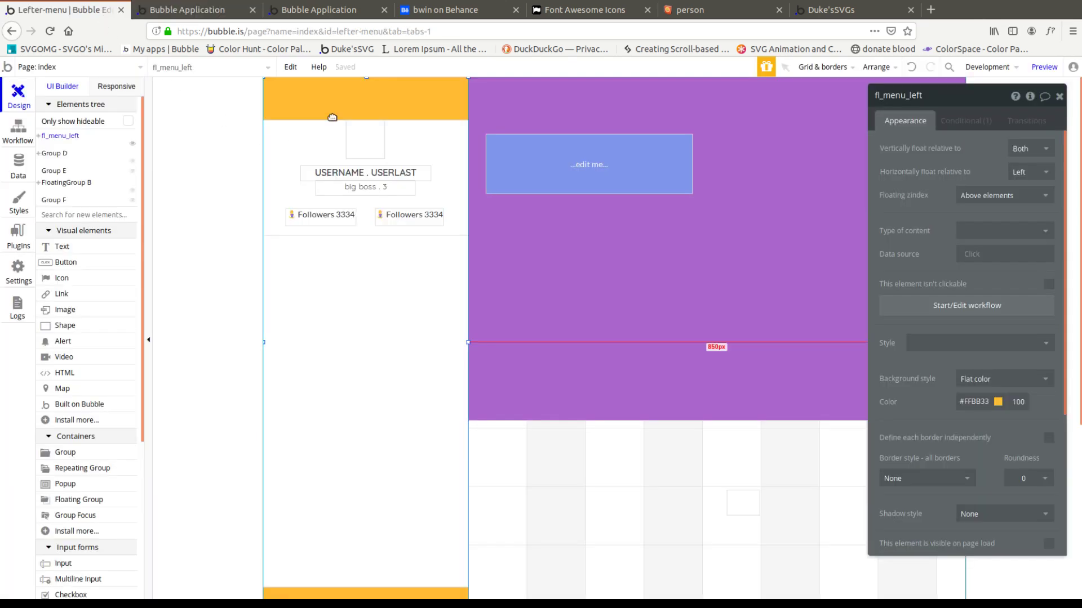
Step: Add a condition to FloatingGroup B: when Current page width ≤ 940, this element is visible
click(66, 183)
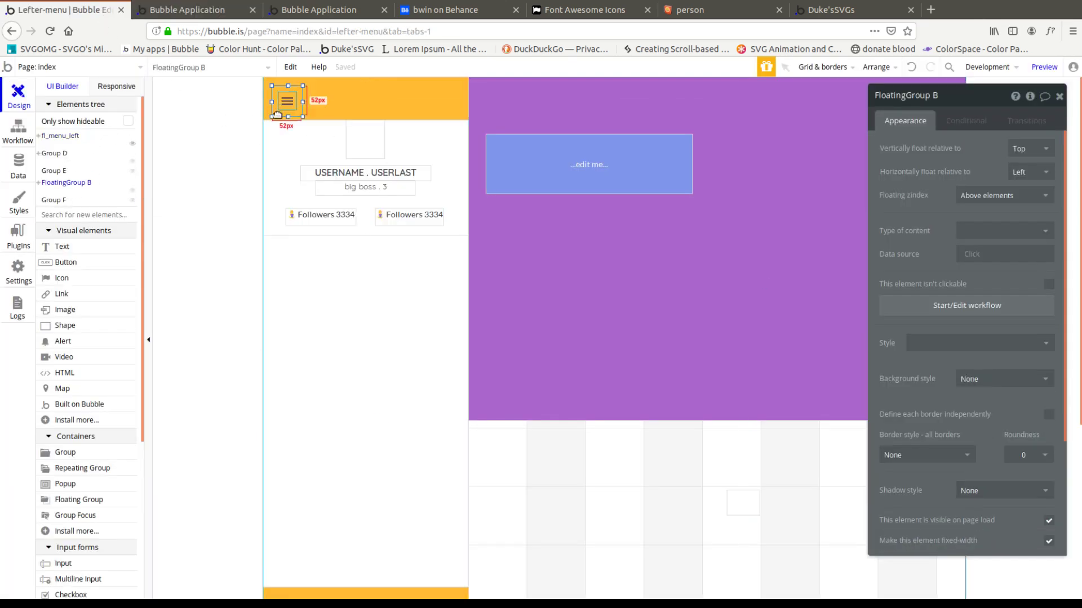
click(966, 120)
click(941, 143)
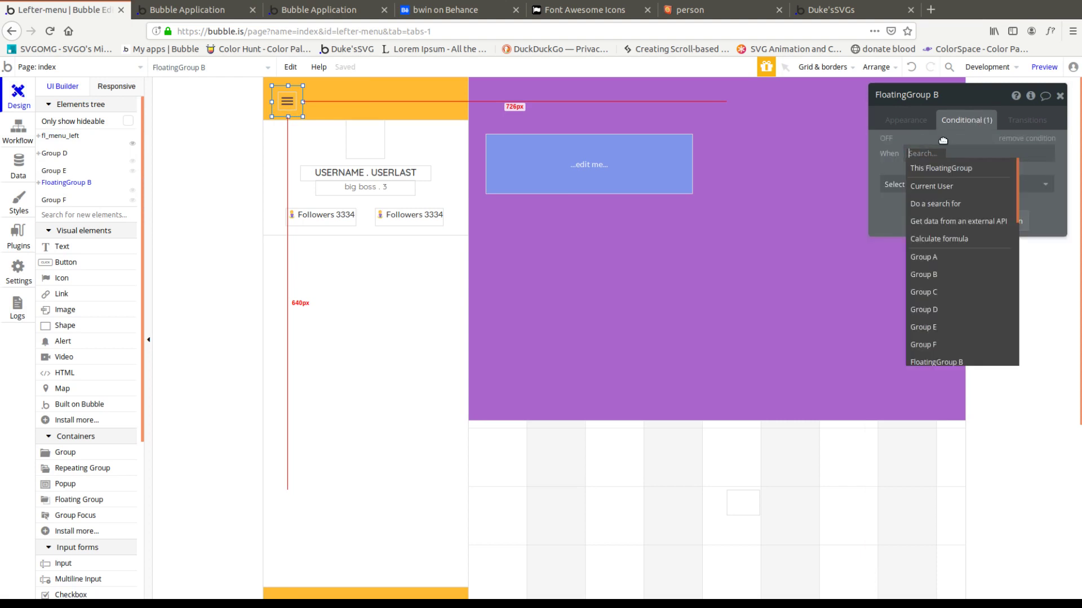
text(page)
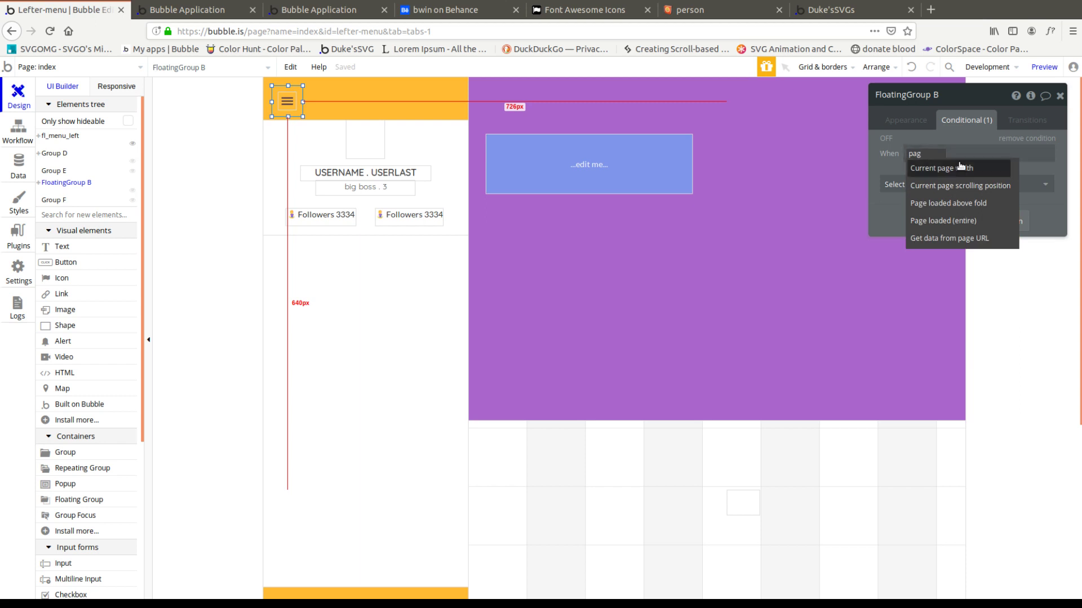
click(957, 166)
click(997, 274)
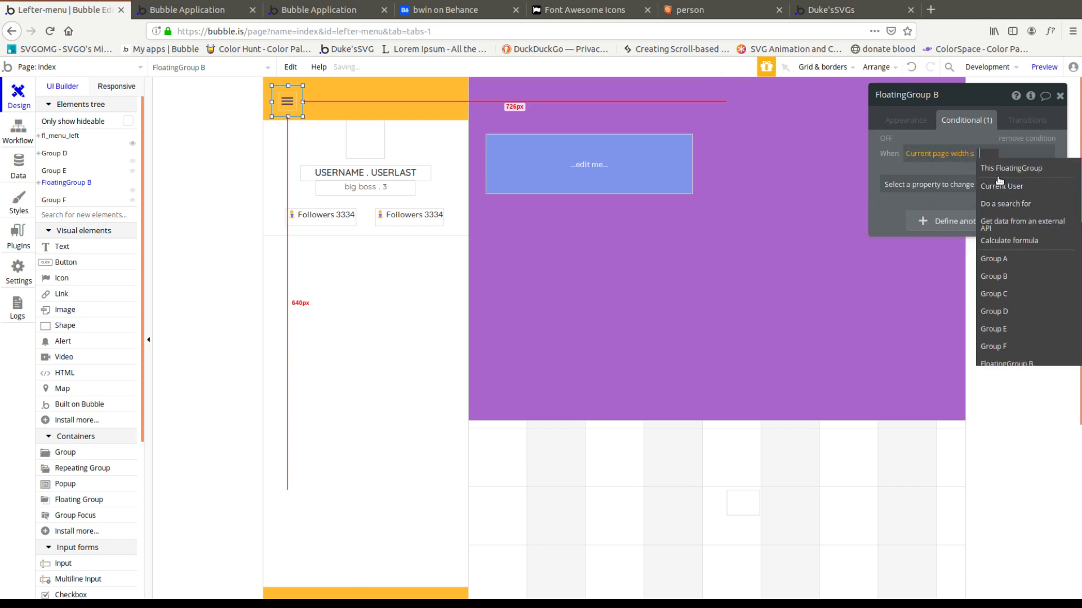
key(Return)
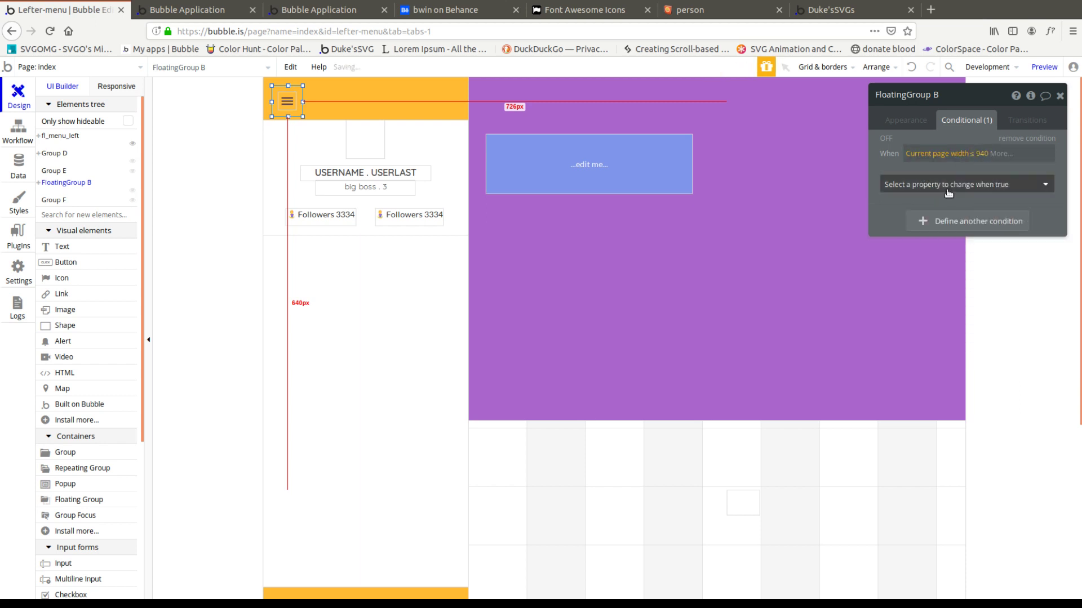
click(1000, 184)
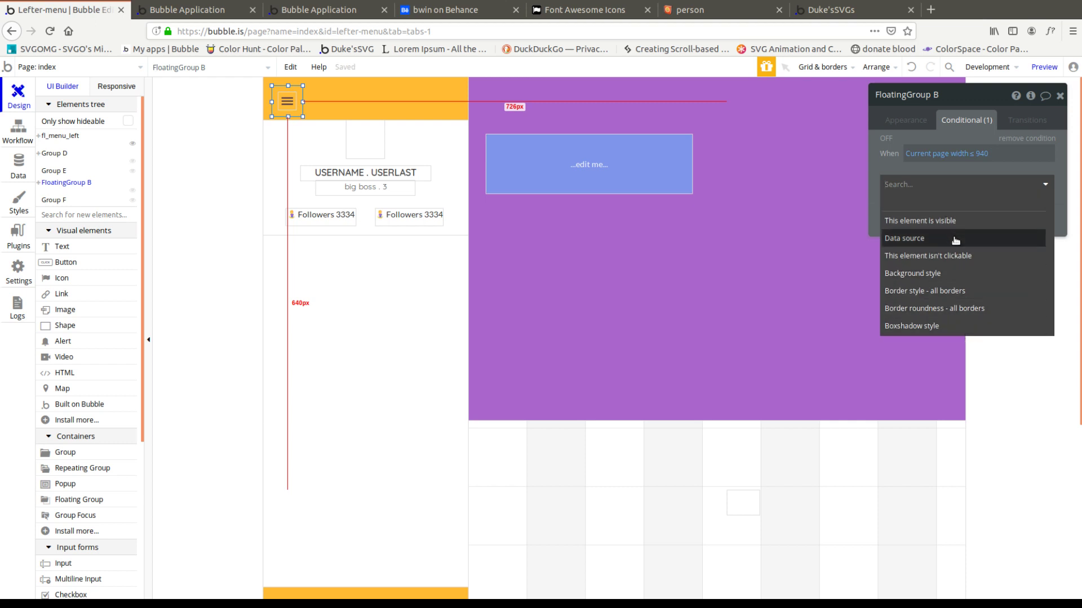
click(951, 221)
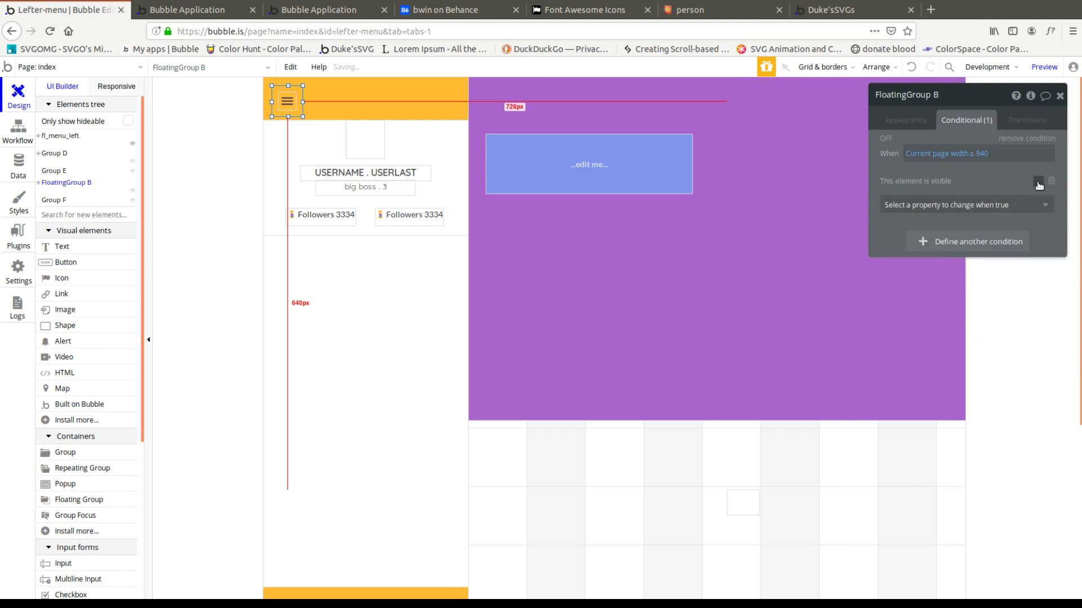
Step: Uncheck 'visible on page load' for FloatingGroup B, recheck the condition, and launch the preview
click(905, 129)
click(1049, 519)
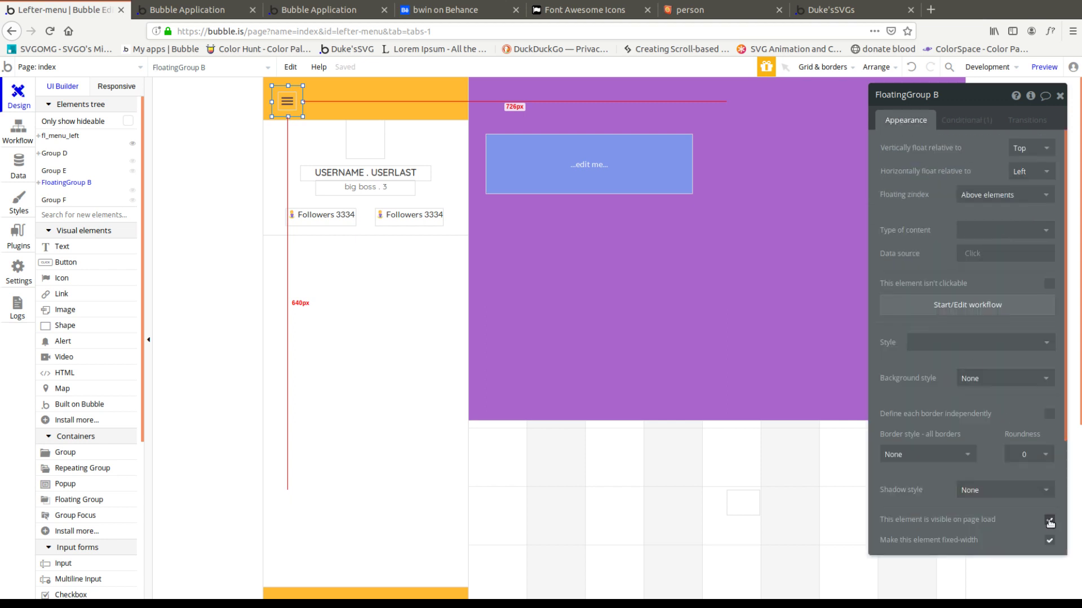
drag(1008, 523, 972, 506)
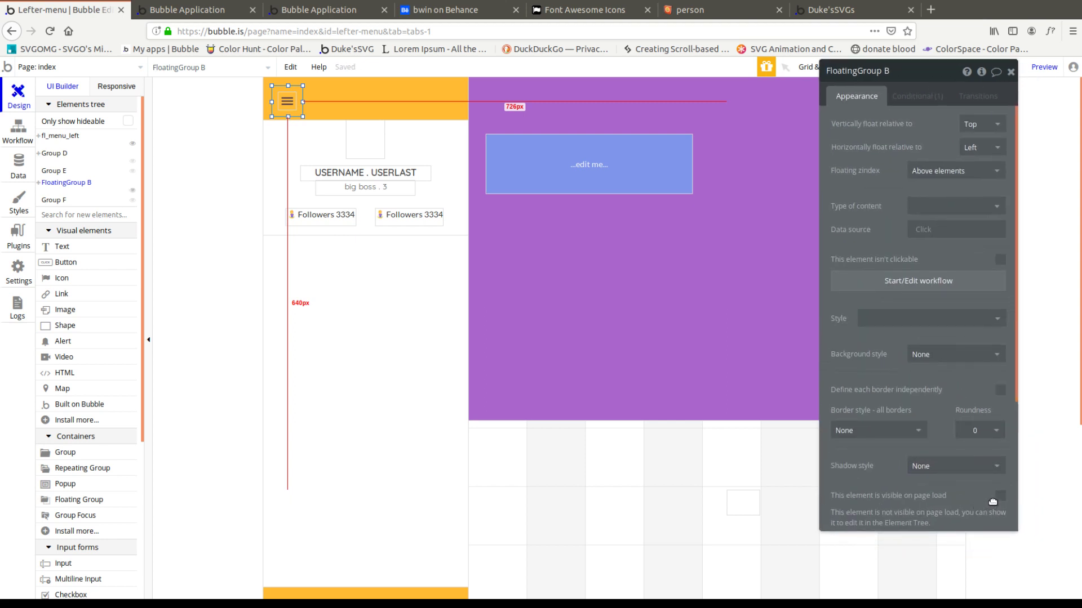
click(918, 97)
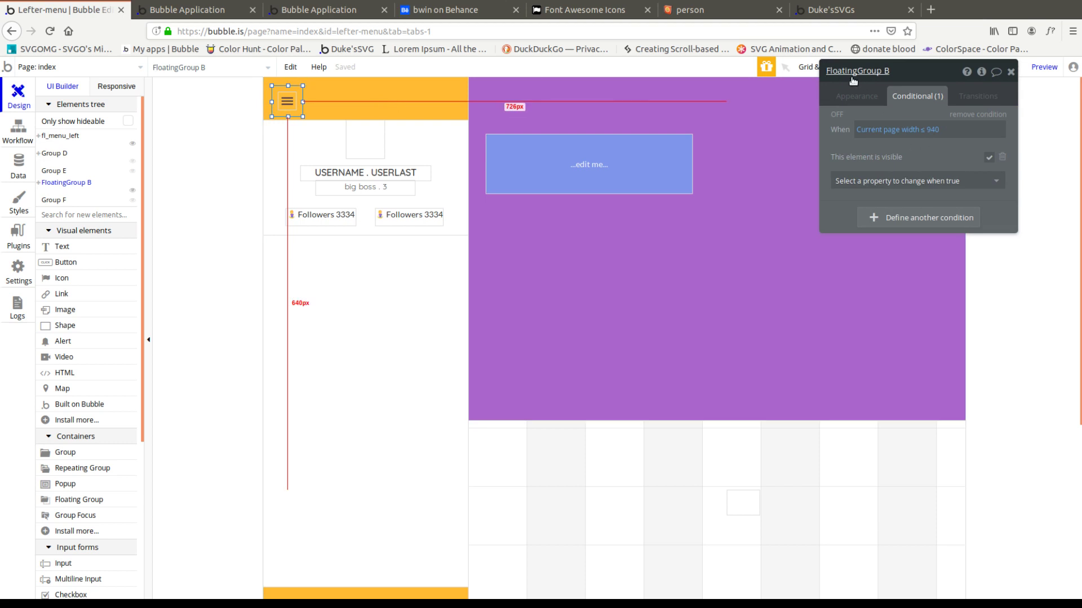
click(857, 97)
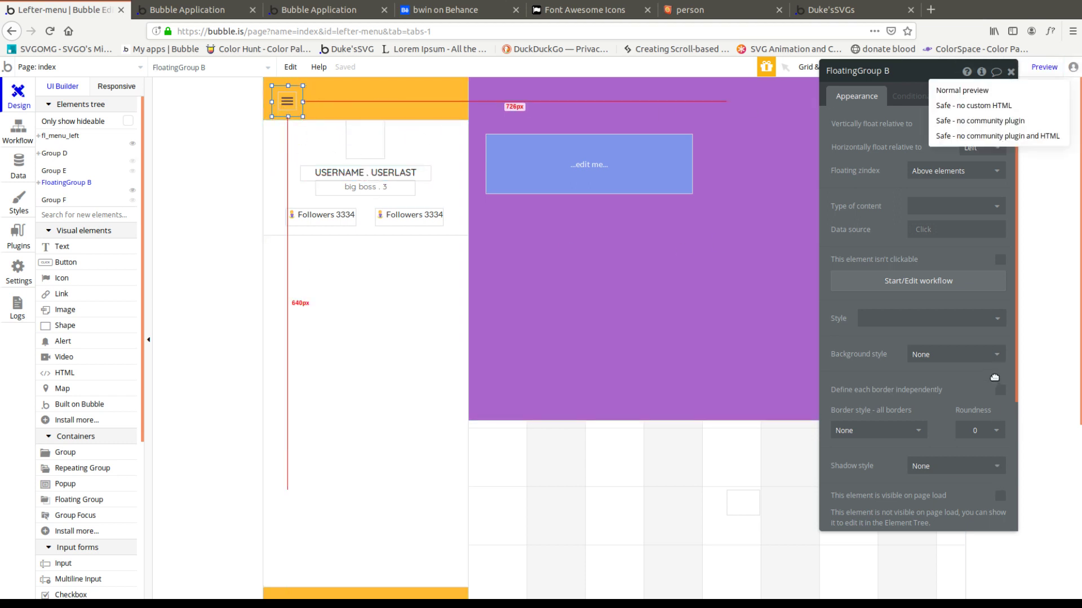
click(1052, 76)
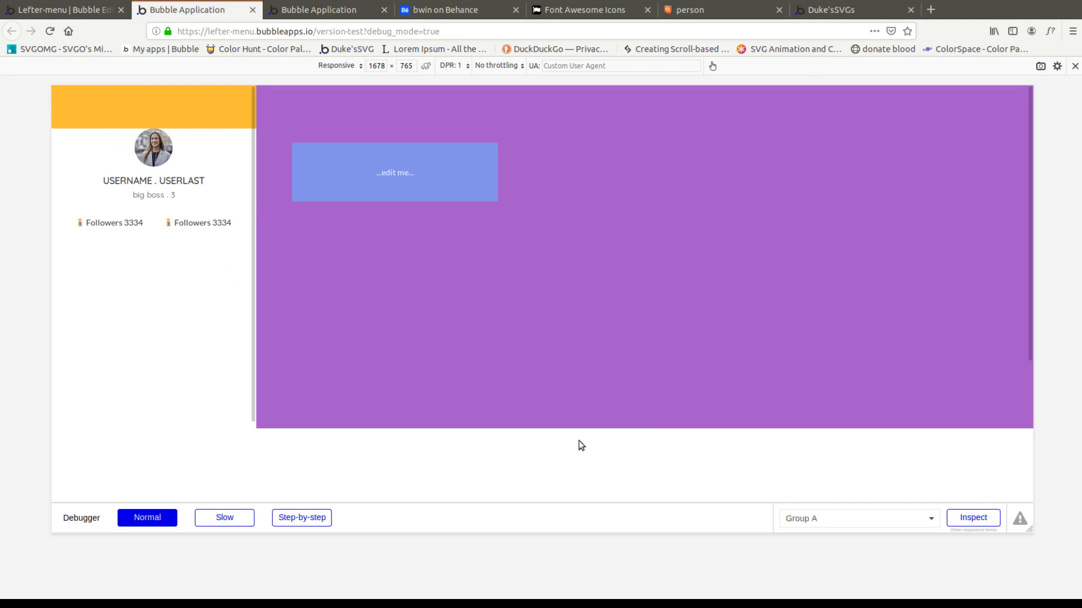
Step: Test the preview at 752, 1662 and 830 px, toggling the side menu via the hamburger, then return to the editor
drag(1026, 528, 757, 538)
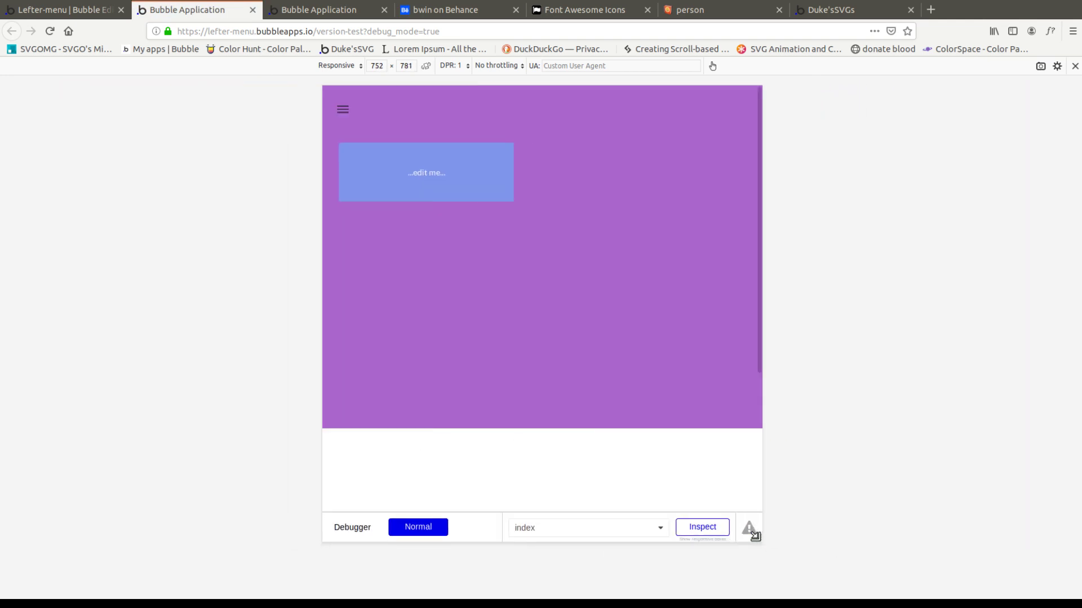
click(347, 113)
click(345, 110)
drag(758, 538, 1024, 553)
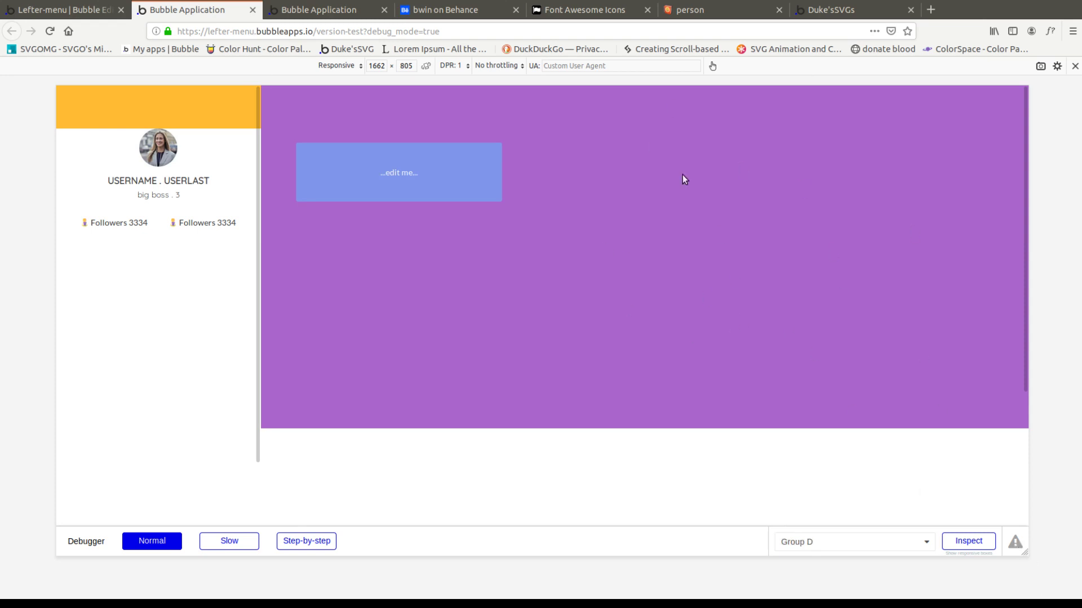
drag(1021, 551, 777, 536)
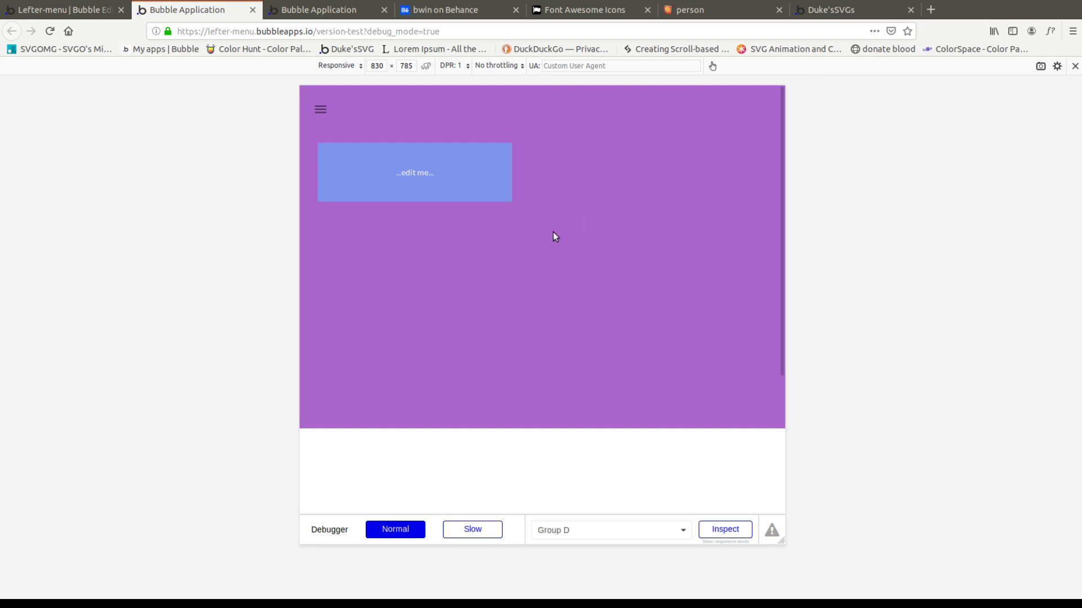
click(318, 109)
click(319, 111)
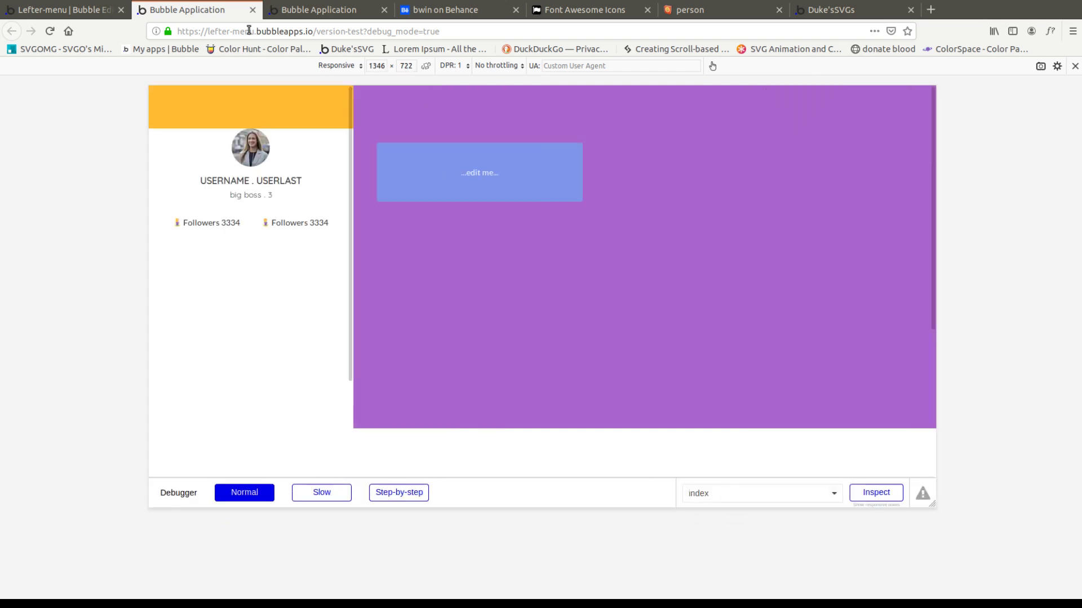
key(ctrl+Page_Up)
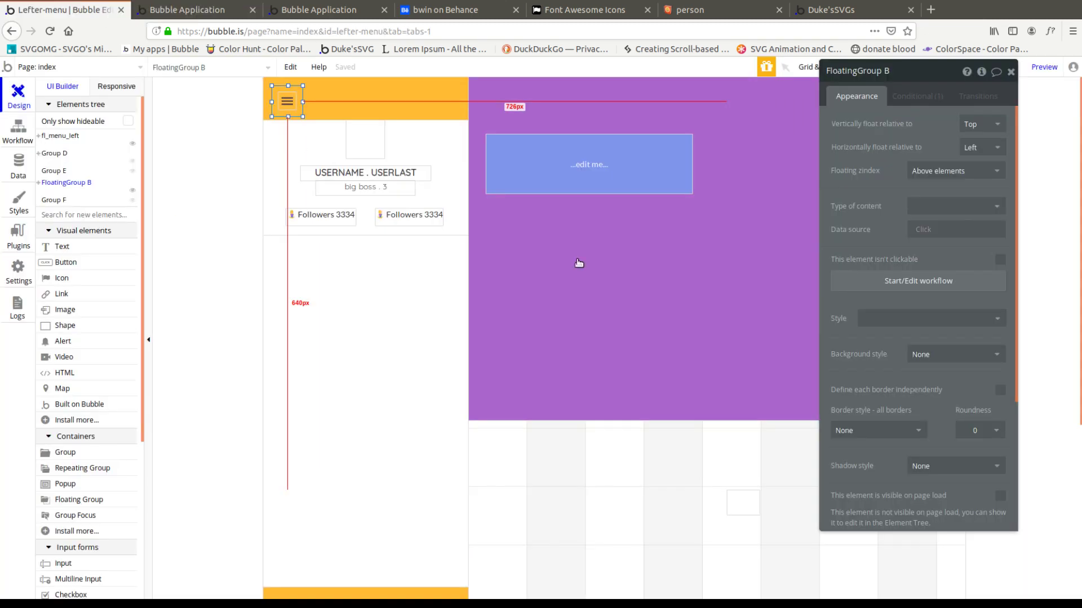
Step: Move the 'edit me' button lower and wrap it in a new inner group
drag(606, 173, 667, 184)
right_click(633, 179)
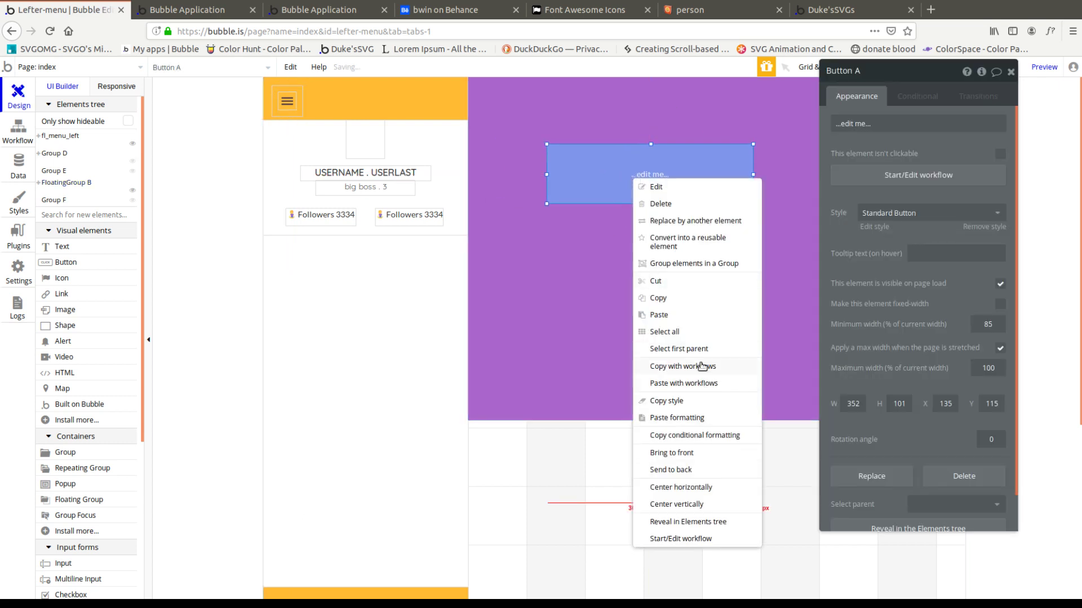
click(710, 270)
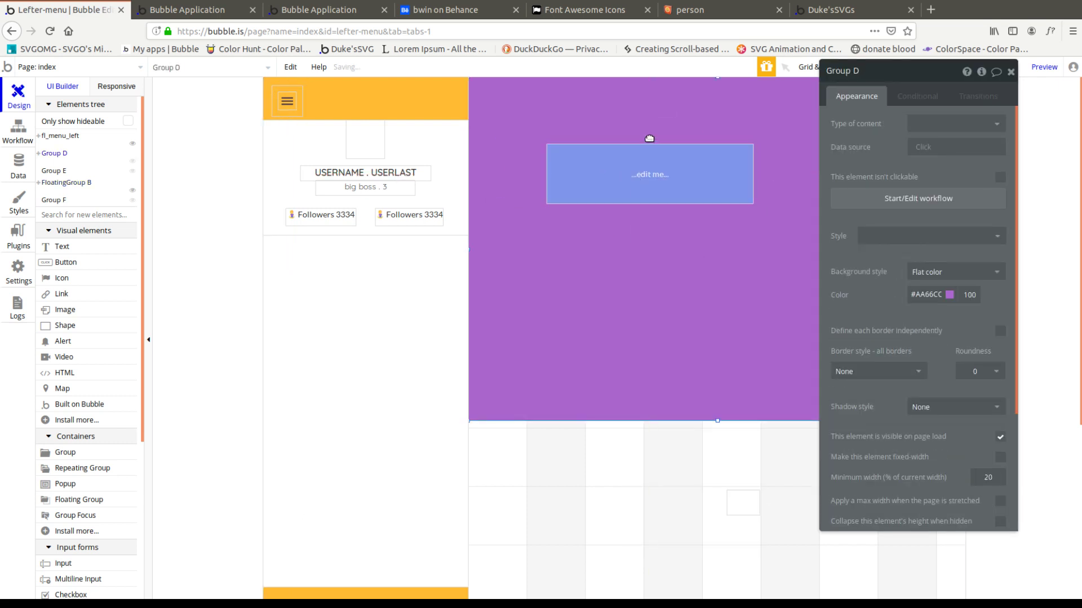
right_click(657, 163)
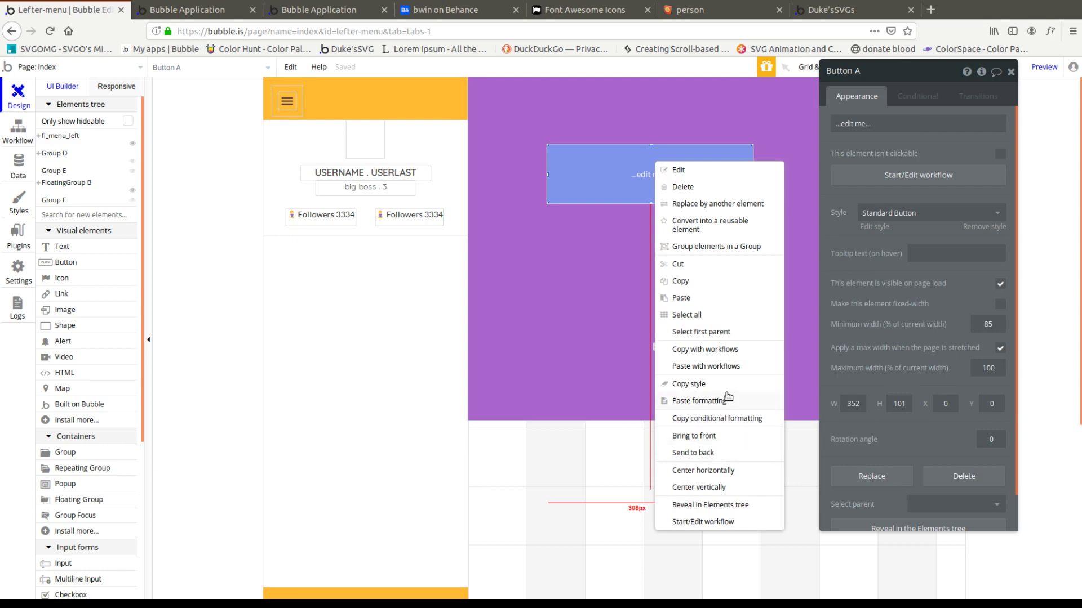
click(721, 335)
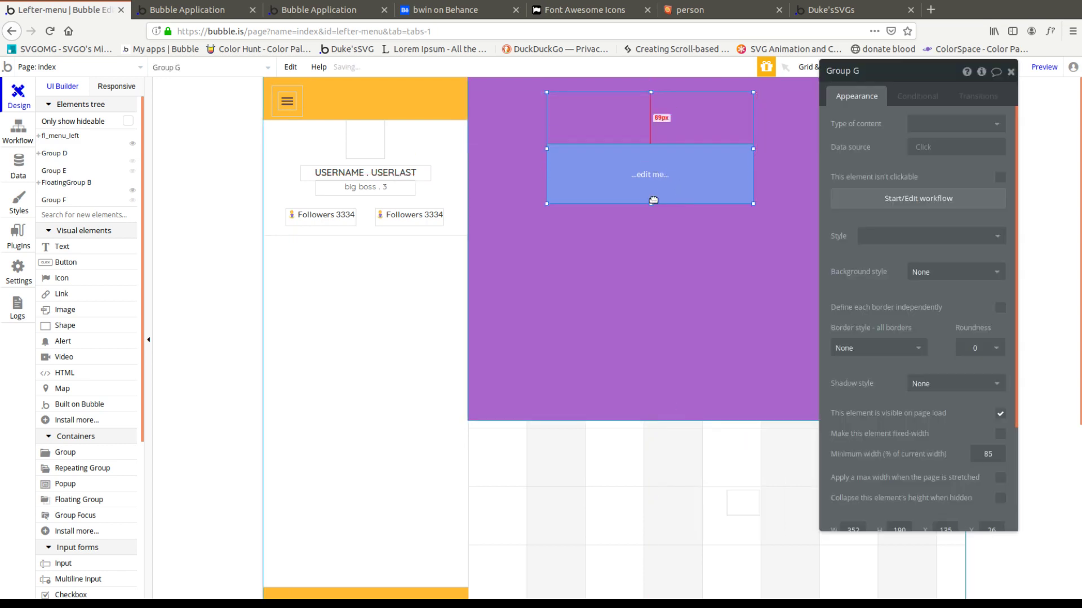
Step: Make Group G much taller, give it a flat #33B5E5 blue background, and centre it horizontally
drag(650, 204, 645, 388)
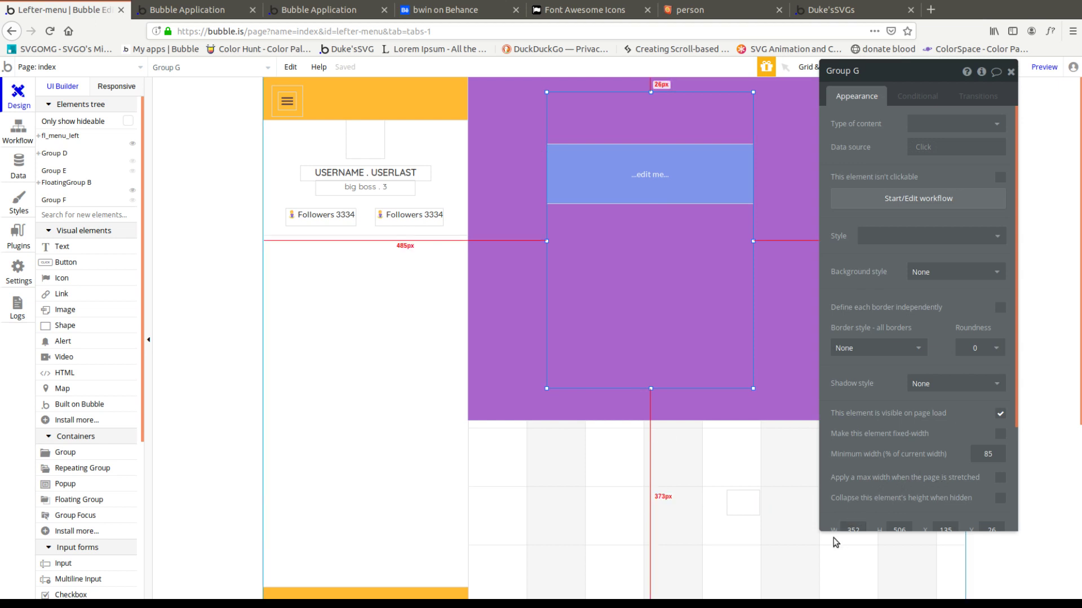
click(958, 272)
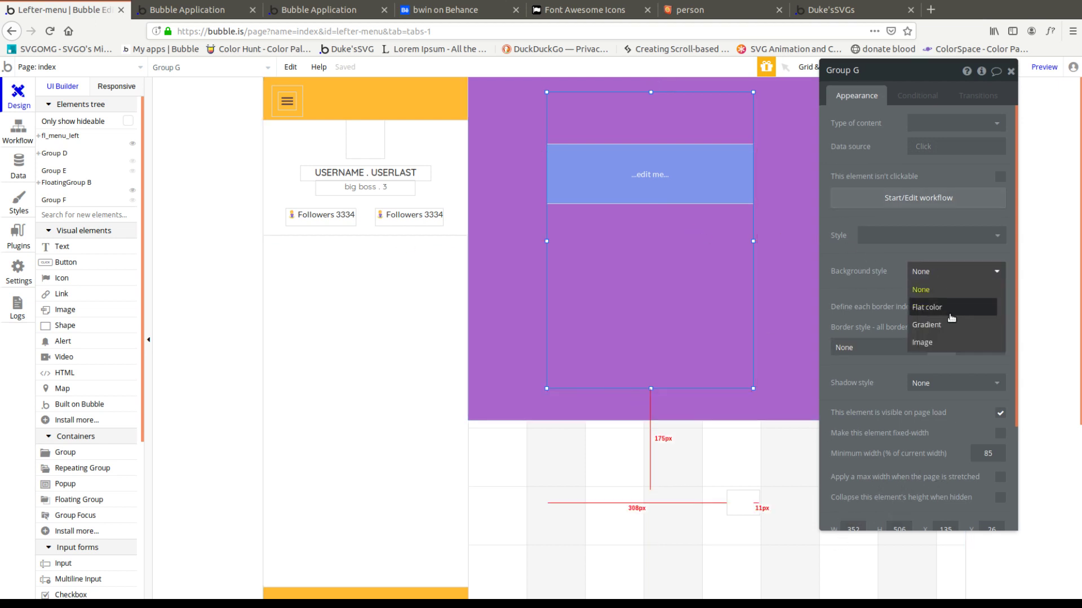
click(933, 308)
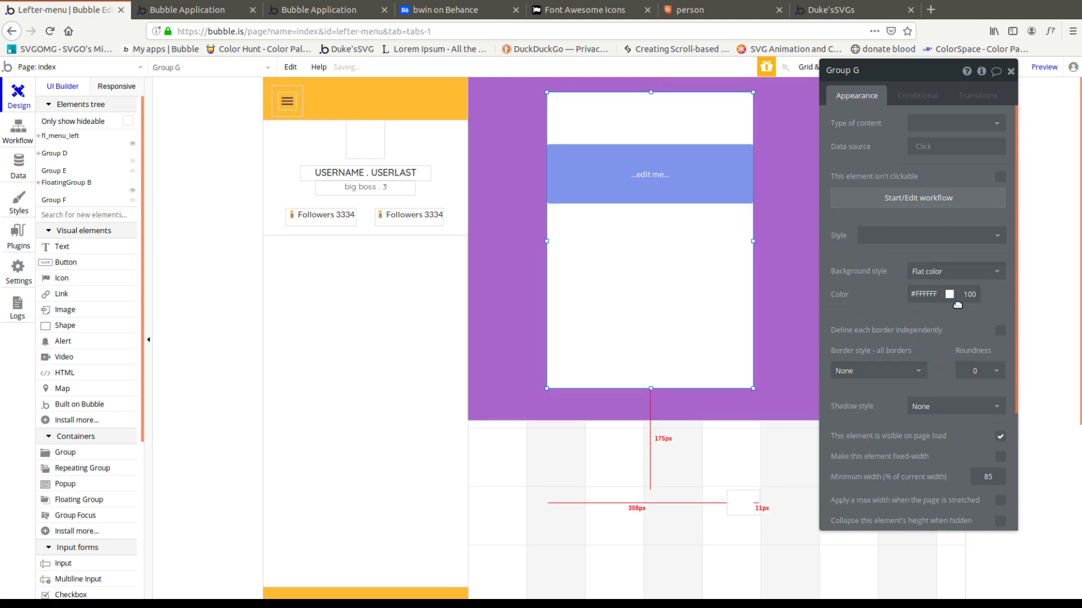
click(927, 294)
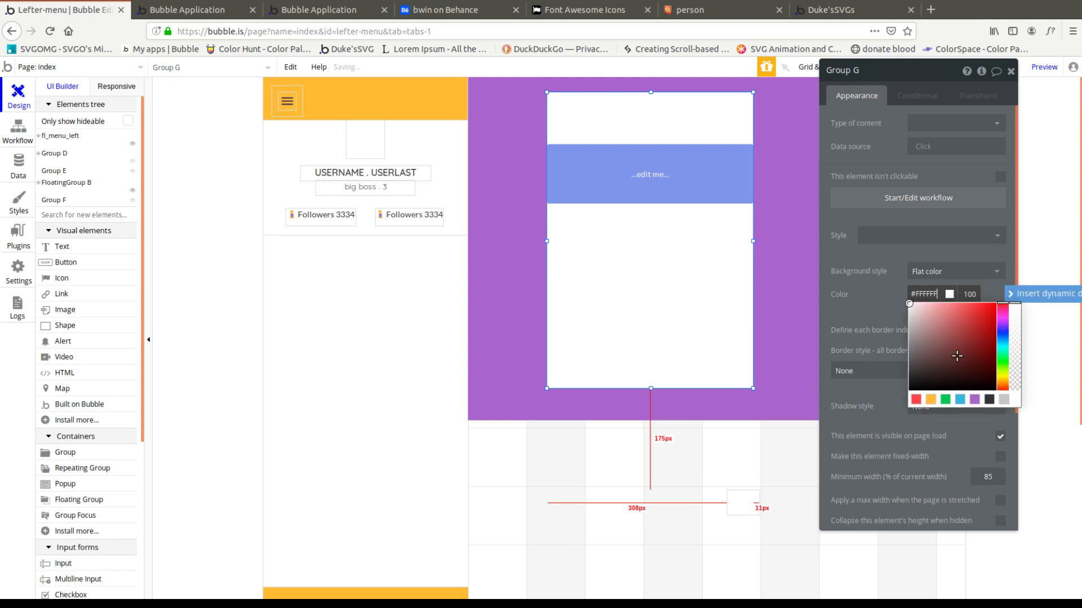
click(960, 400)
click(790, 344)
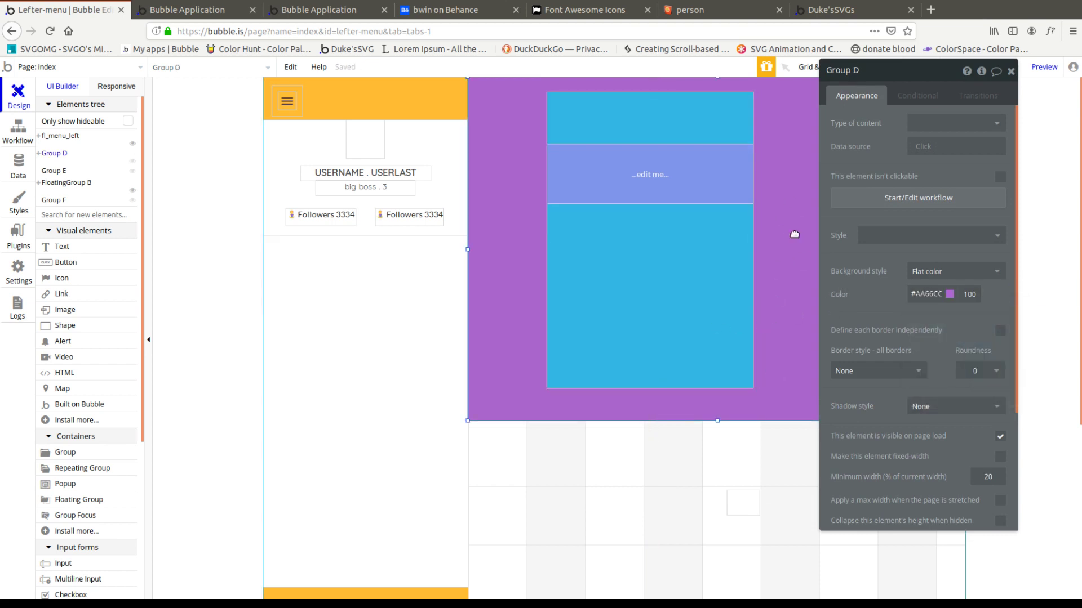
right_click(696, 297)
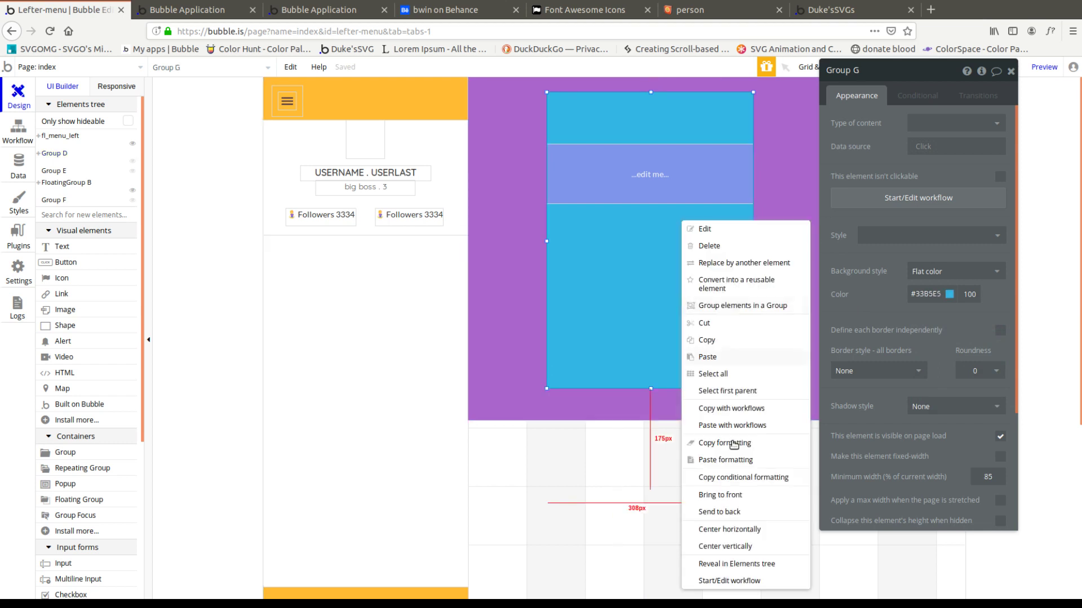
click(747, 530)
Step: In Responsive settings, set Group G's collapse-margins container width threshold to 4100
click(117, 86)
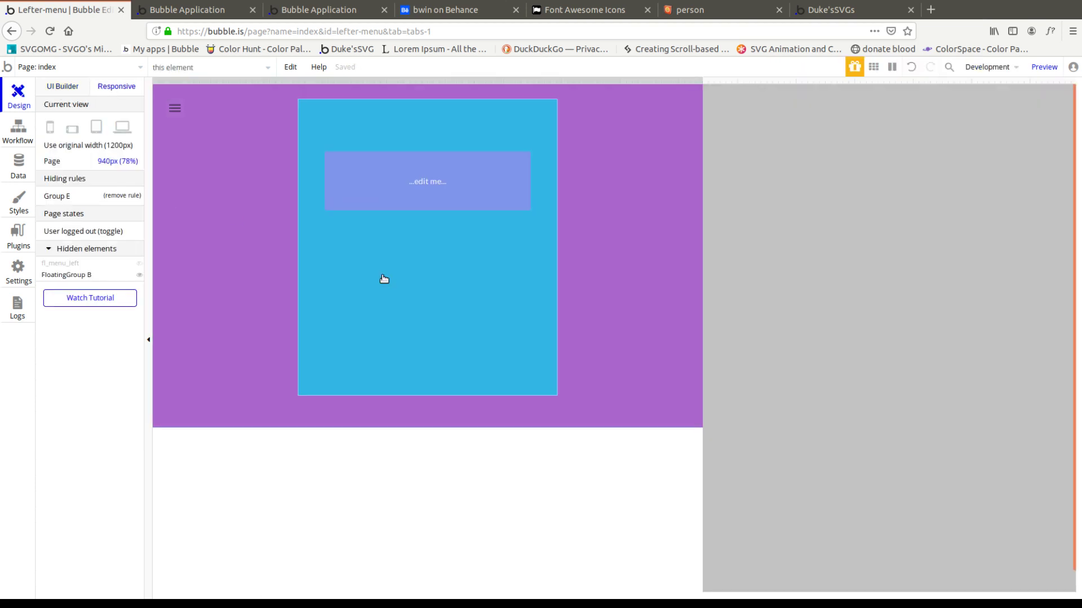
click(390, 270)
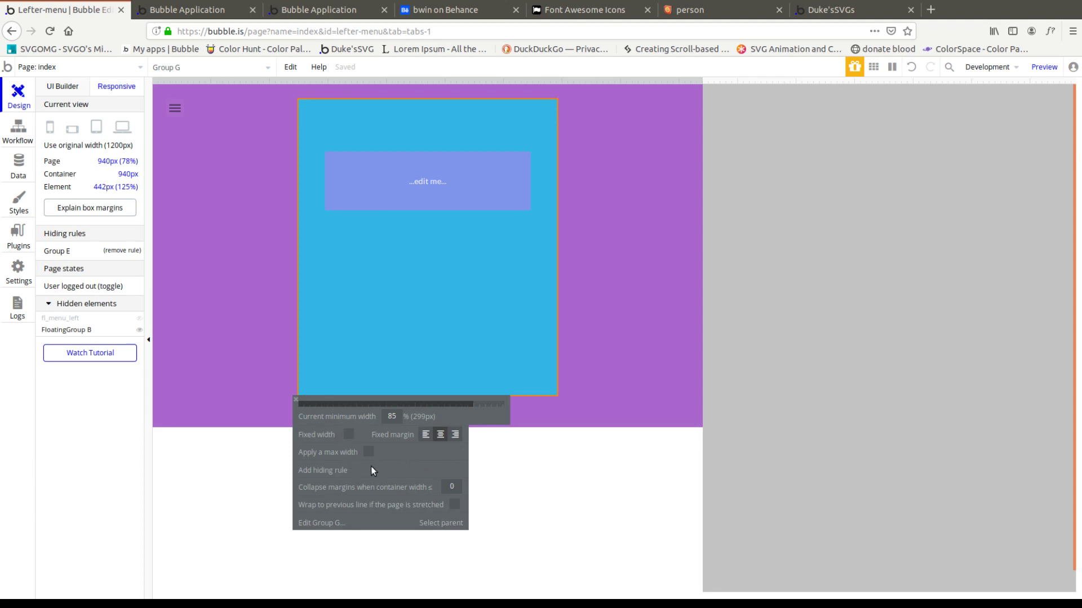
click(456, 488)
text(4100)
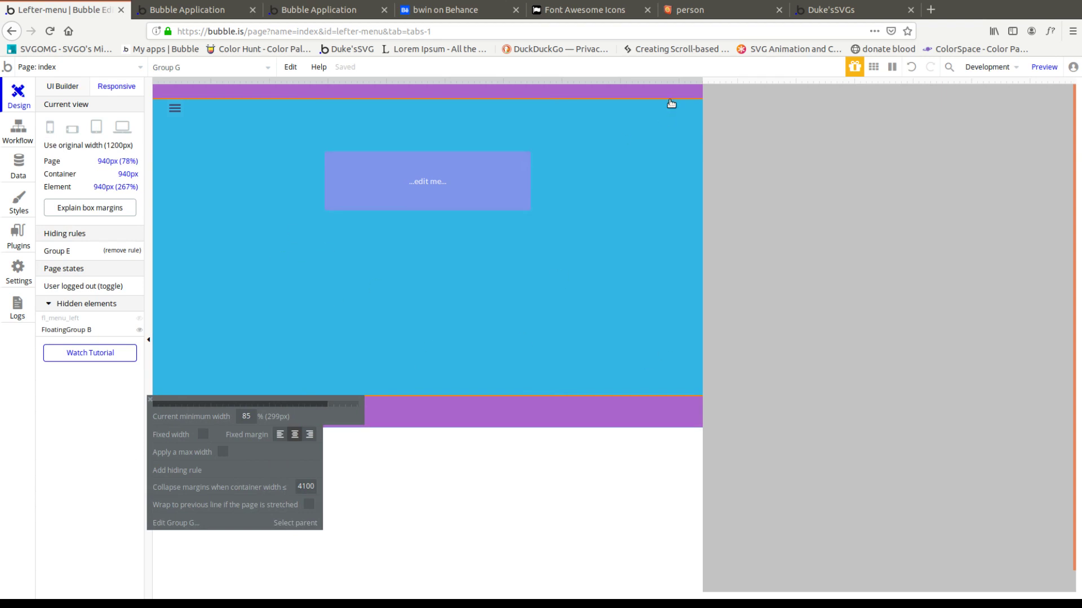
click(53, 90)
click(496, 285)
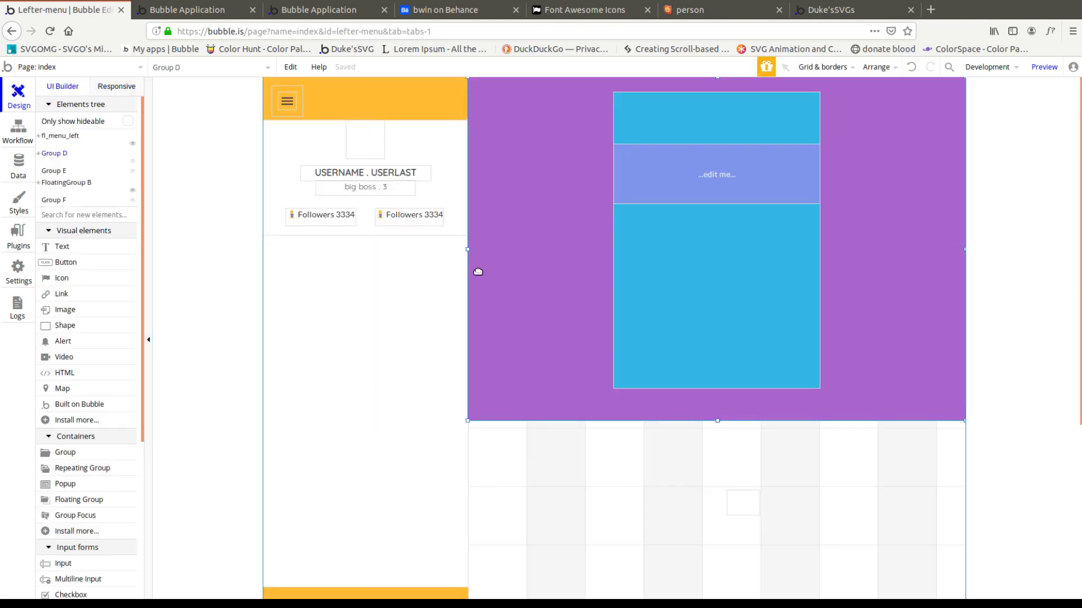
Step: Pull purple Group D's left and right edges slightly inward
drag(471, 249, 484, 252)
click(411, 297)
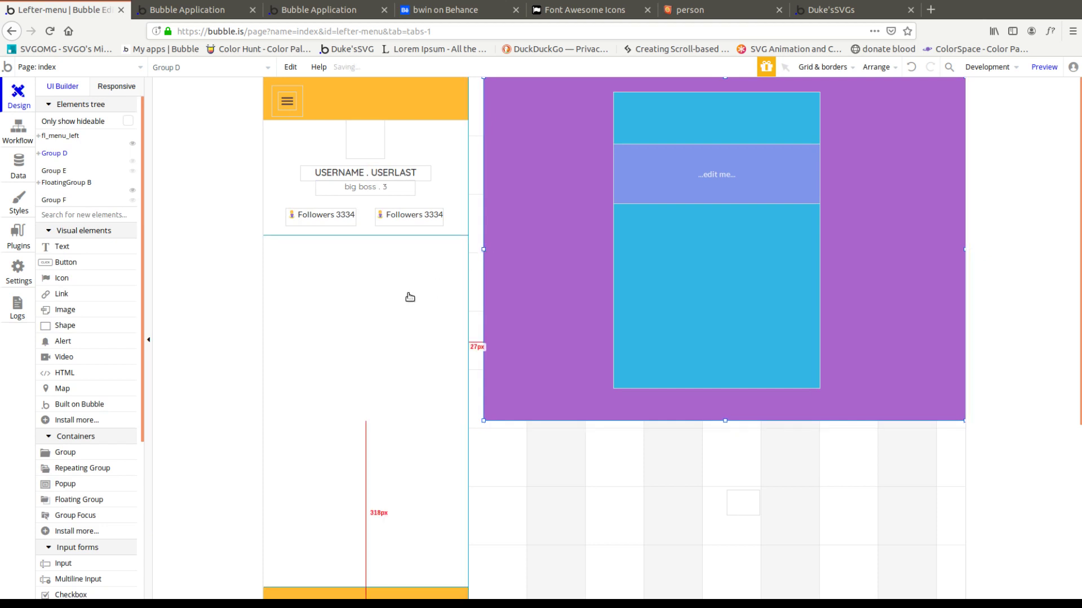
click(495, 235)
drag(965, 248, 954, 249)
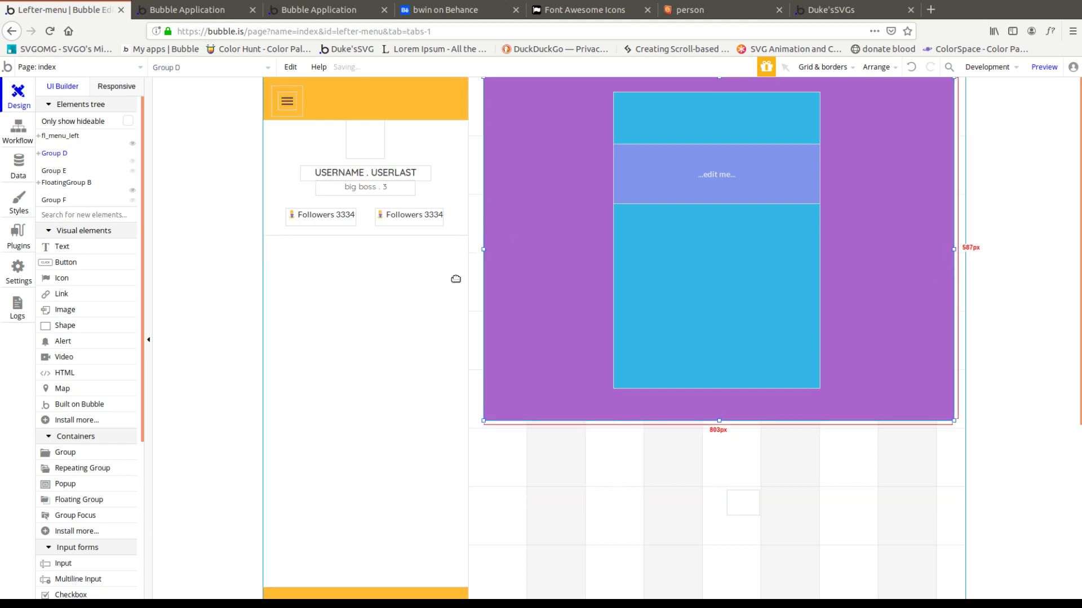
right_click(505, 248)
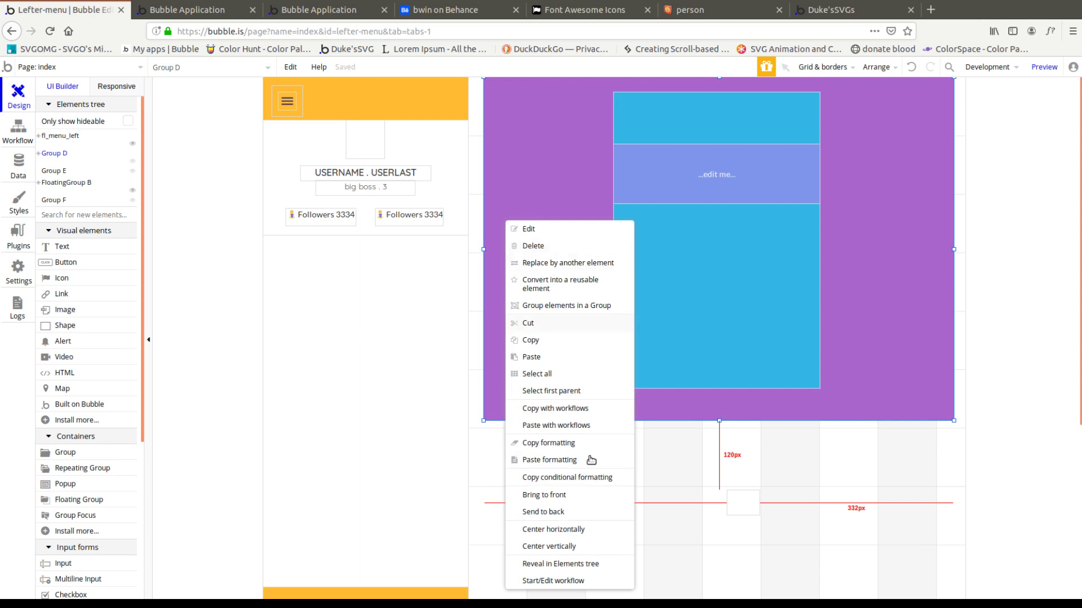
drag(487, 250, 519, 272)
click(480, 249)
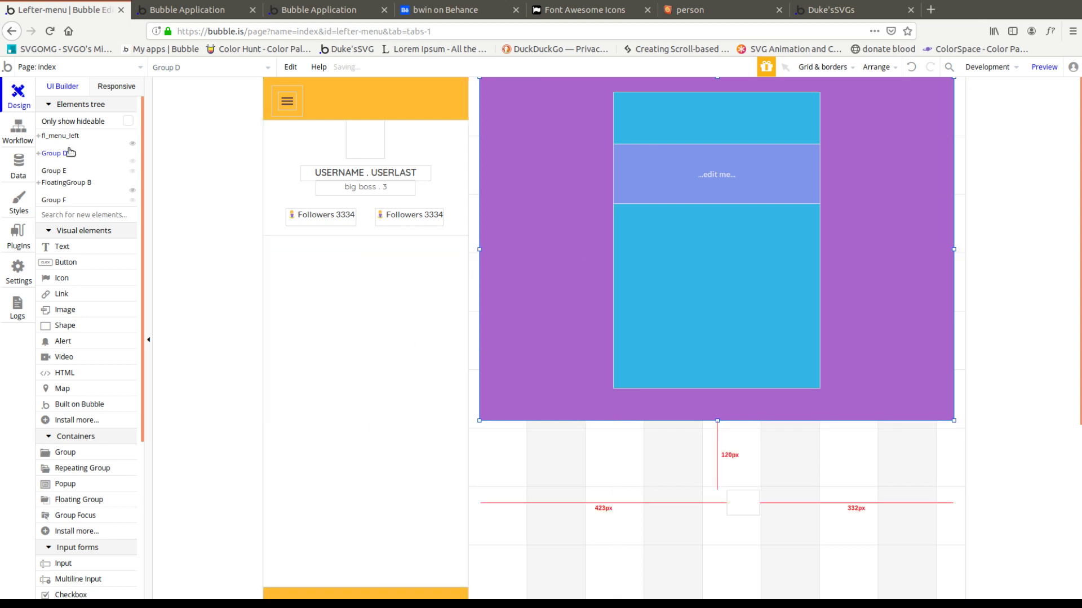
Step: Re-centre Group G horizontally and check in Responsive that it spans Group D at 787 and 1393 px
click(620, 253)
right_click(626, 259)
click(680, 528)
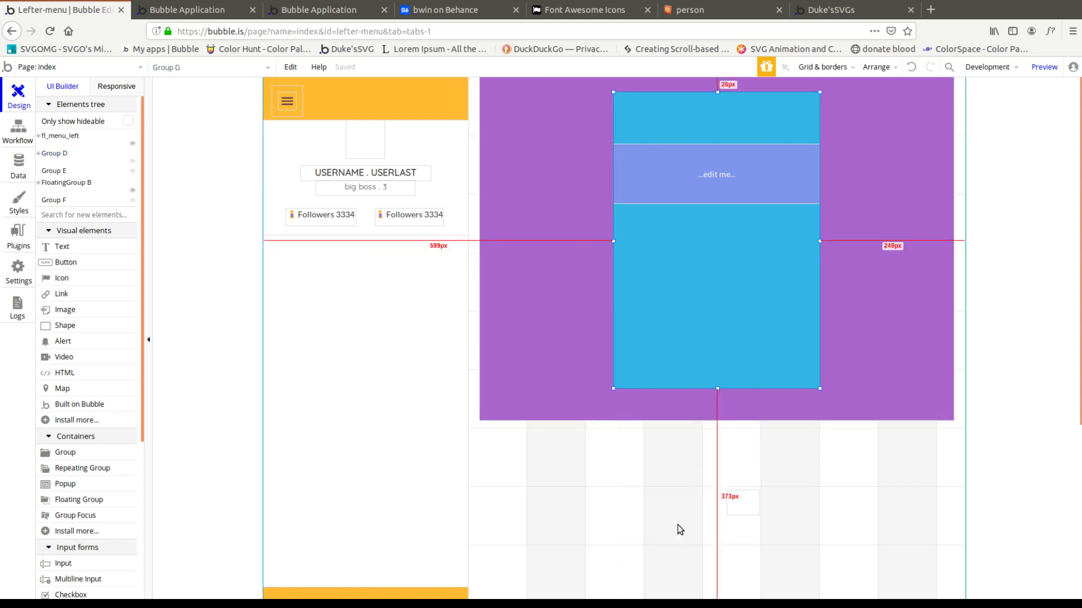
click(114, 87)
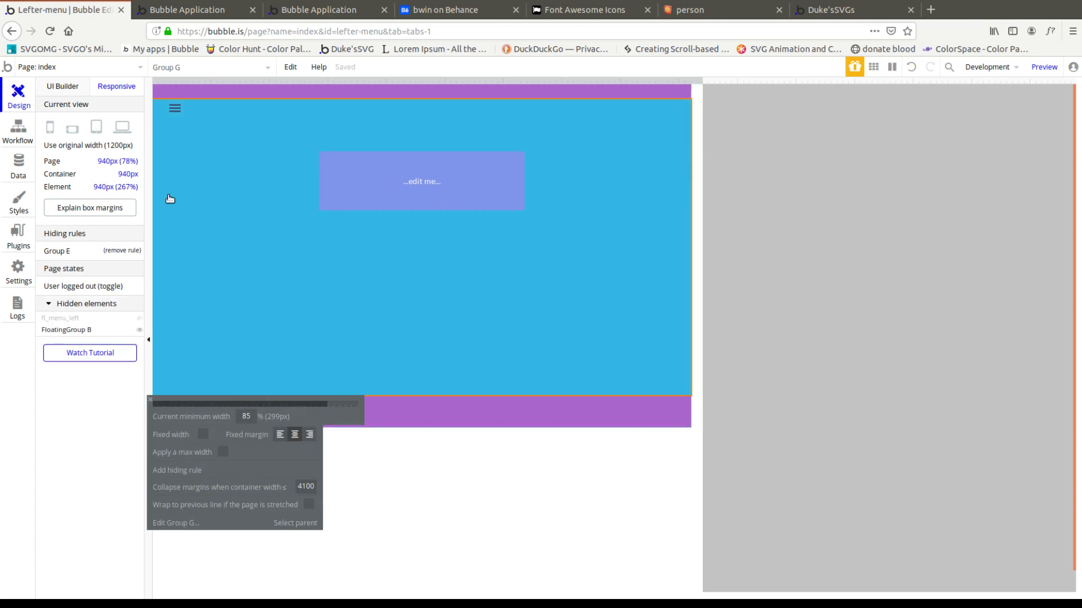
drag(705, 86, 972, 101)
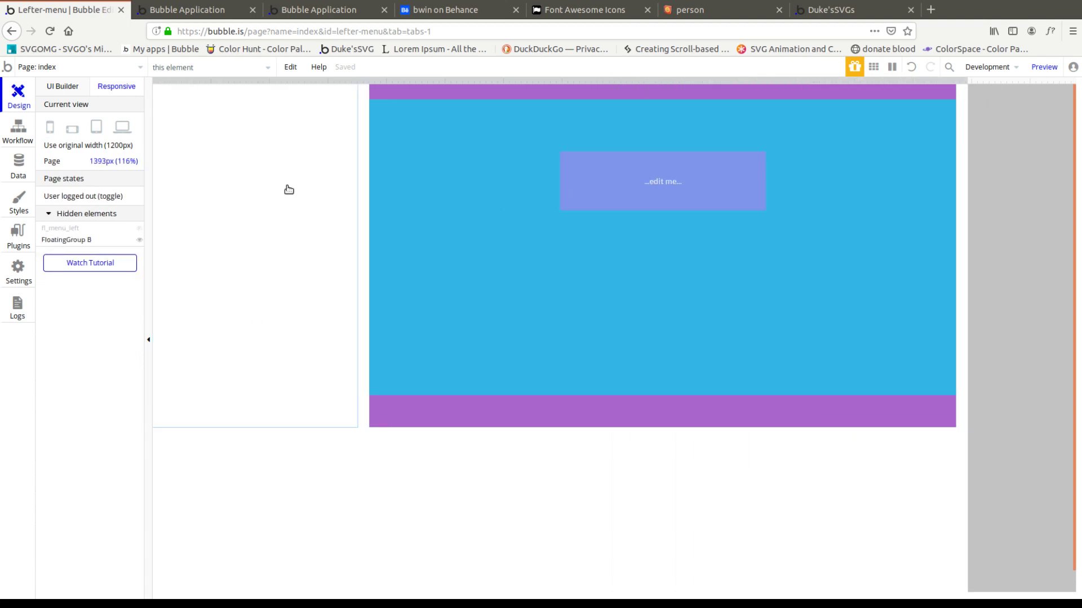
click(68, 91)
click(498, 223)
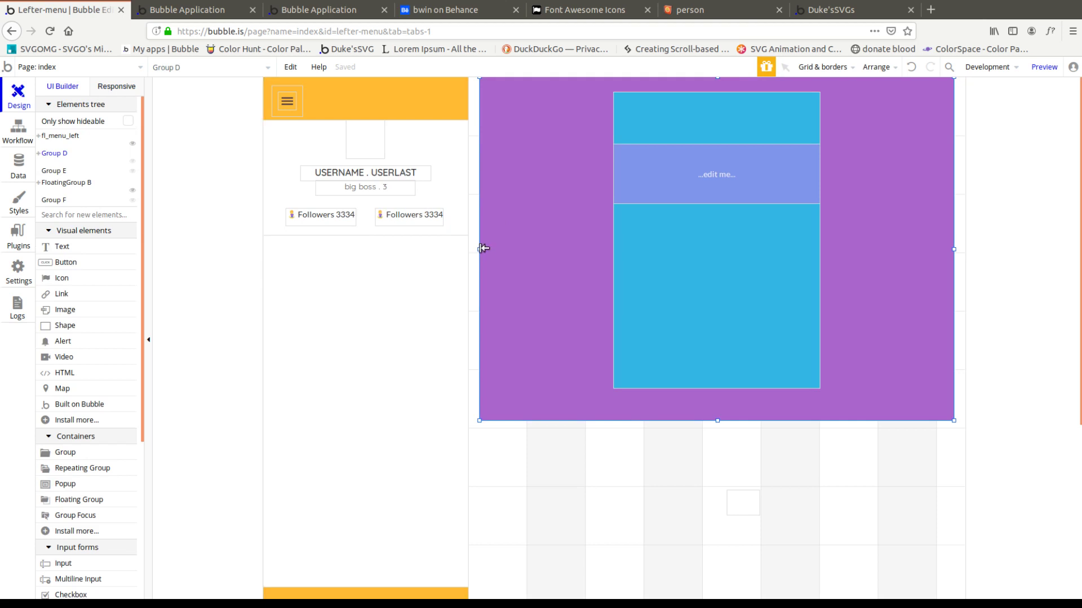
Step: Widen Group D slightly on both sides and narrow the '...edit me...' button from each side
drag(483, 248, 469, 249)
click(694, 303)
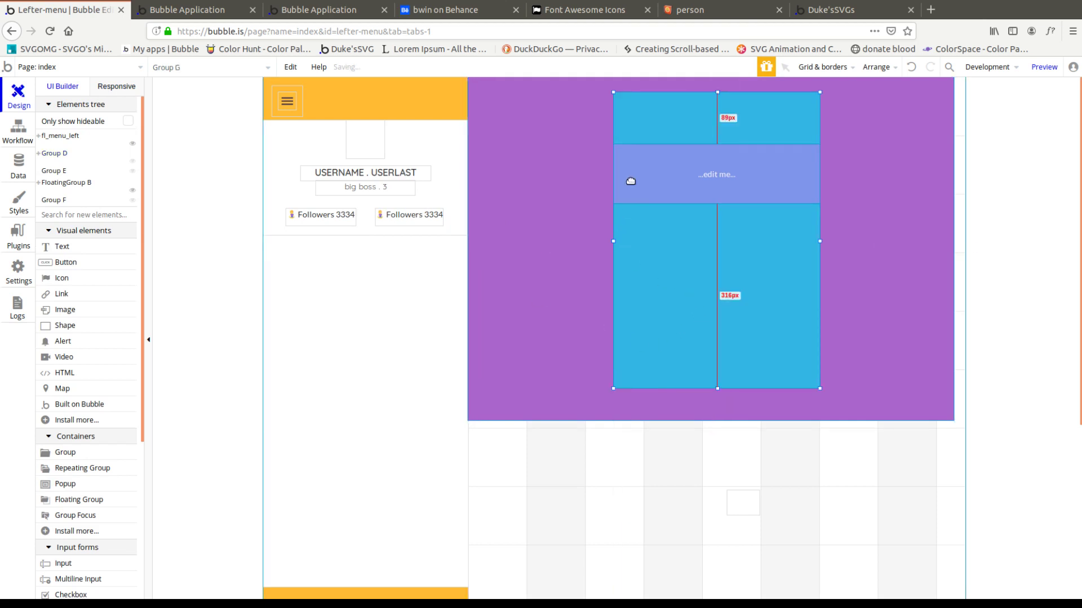
click(616, 175)
drag(614, 176, 621, 177)
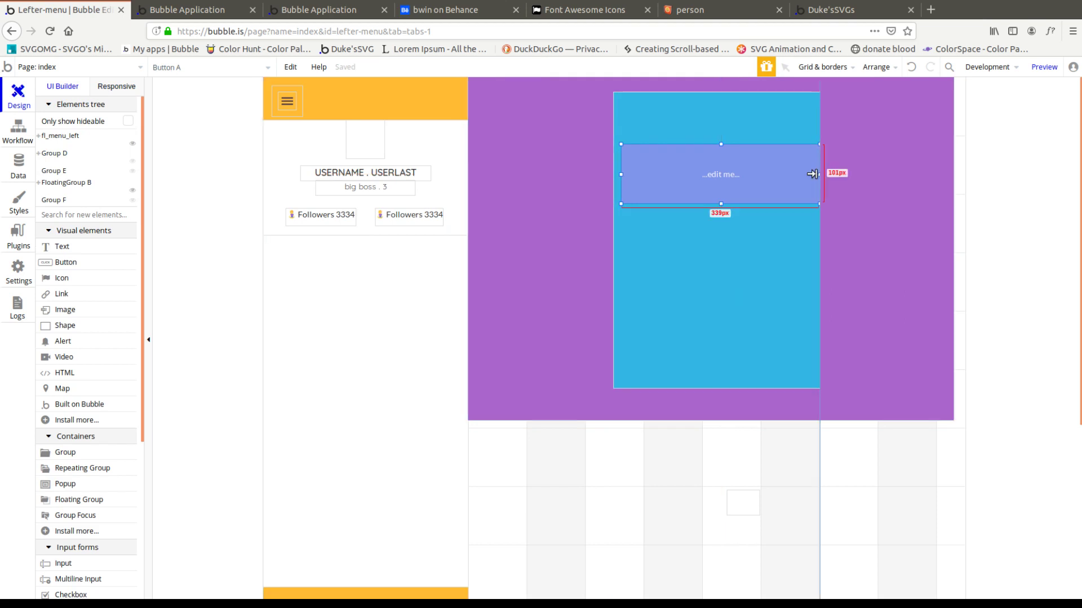
drag(819, 176, 808, 177)
click(880, 230)
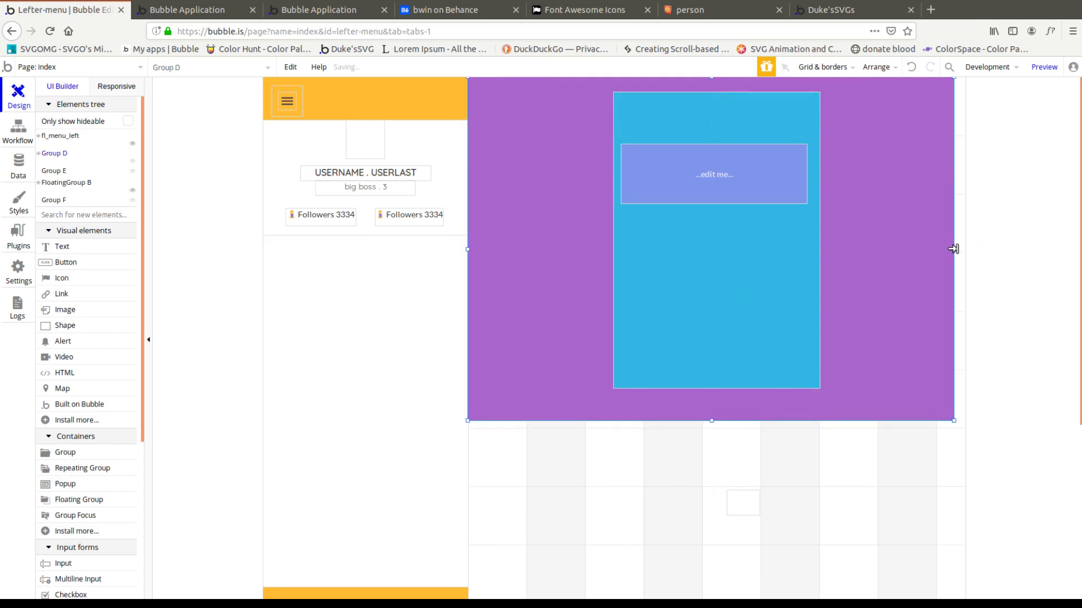
drag(954, 249, 965, 249)
Step: Send the button to back and check the responsive view down to 300 px showing the hamburger
right_click(729, 185)
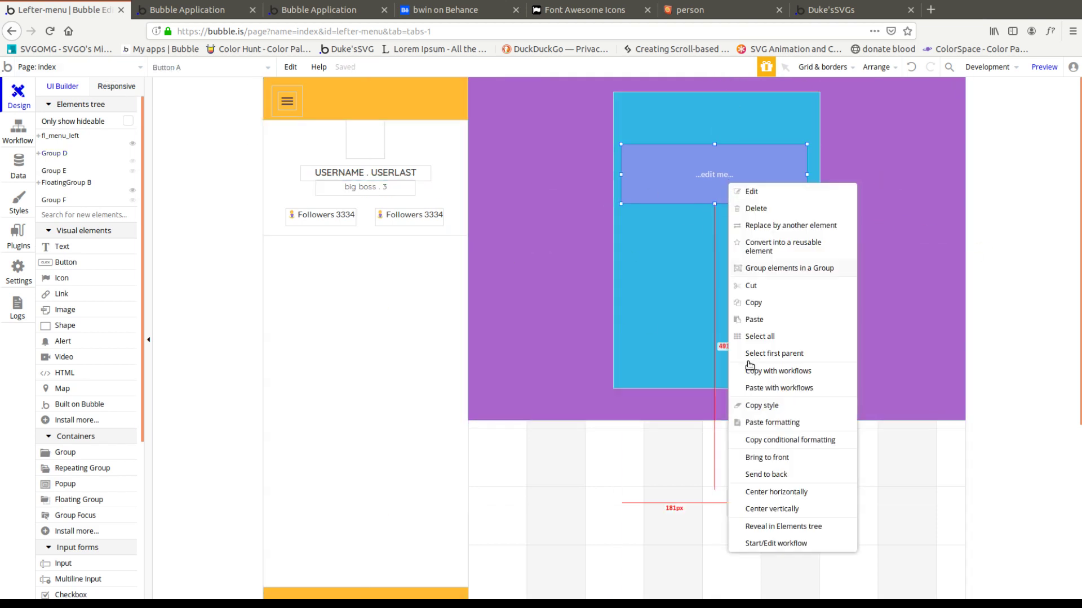
click(783, 478)
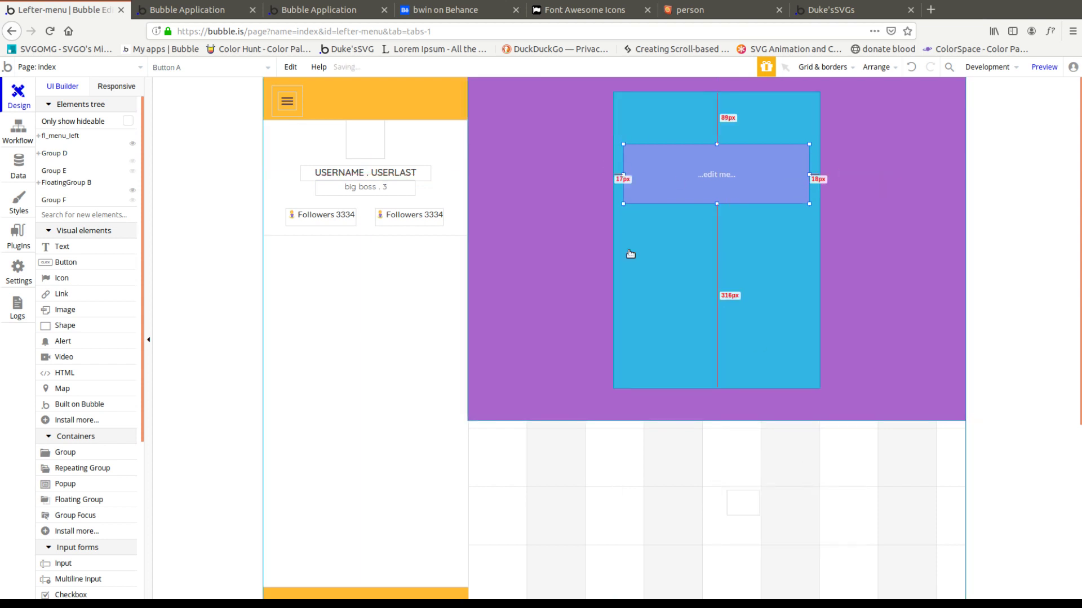
click(116, 87)
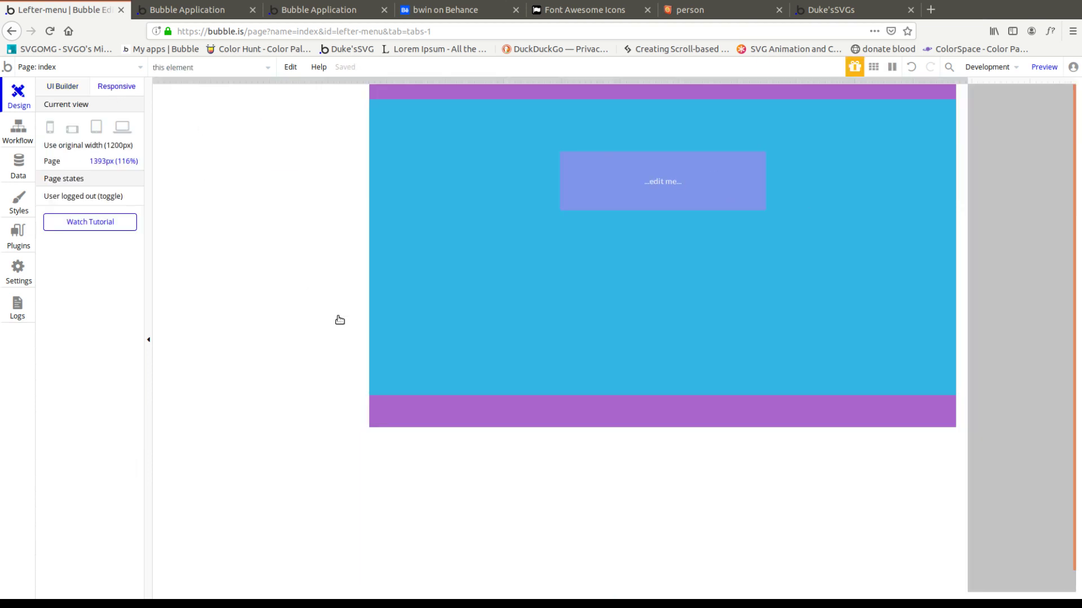
drag(964, 86, 328, 179)
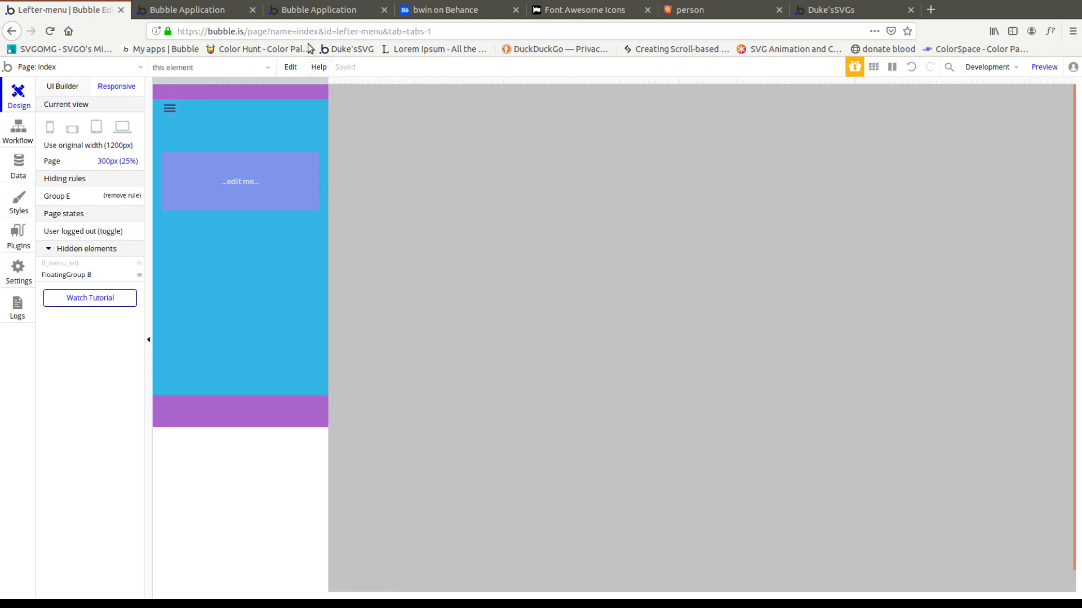
click(170, 110)
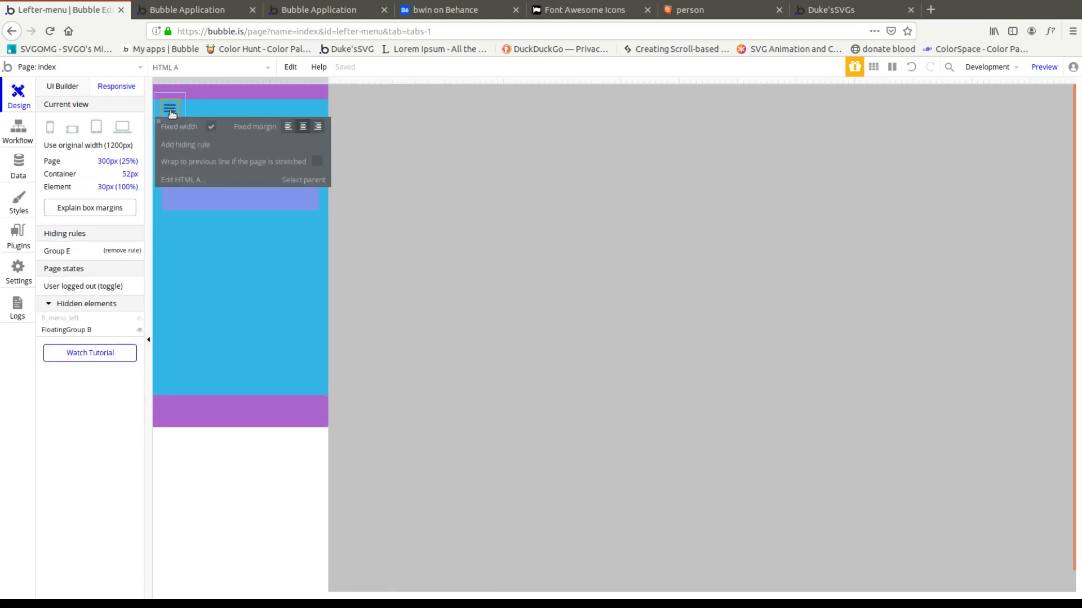
click(62, 86)
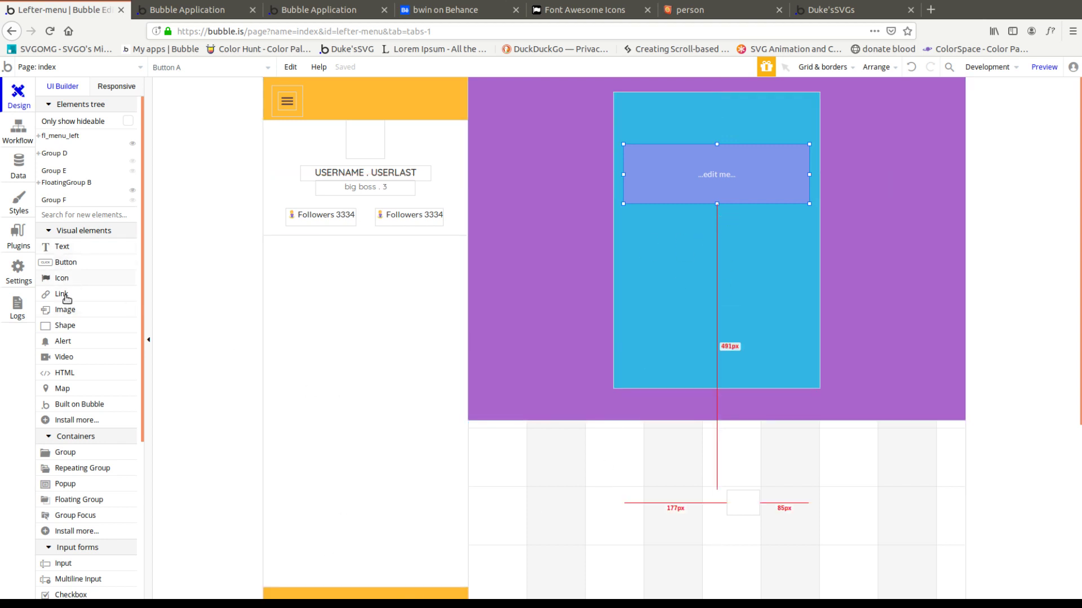
Step: Draw RepeatingGroup A in the white left column under the profile area, stretched across it
click(90, 470)
drag(287, 260, 433, 457)
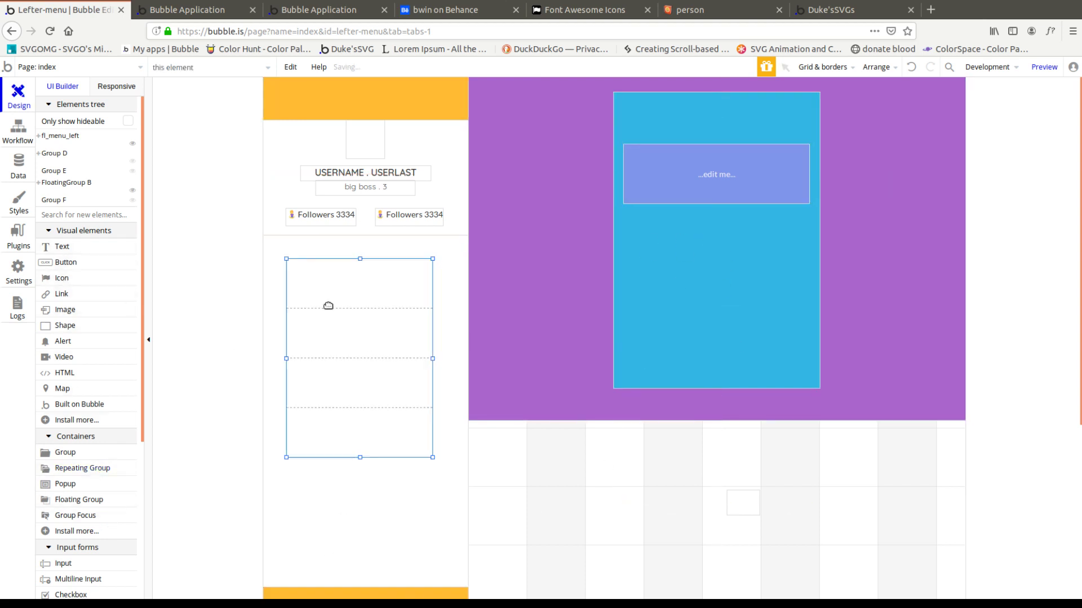
drag(312, 307, 304, 293)
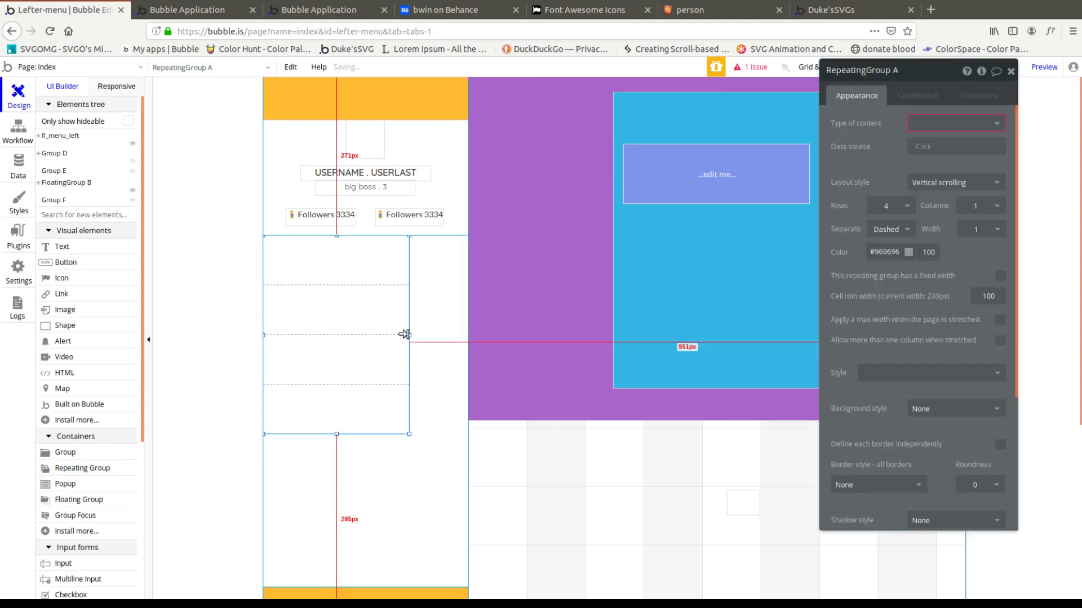
drag(405, 335, 468, 336)
drag(365, 437, 368, 477)
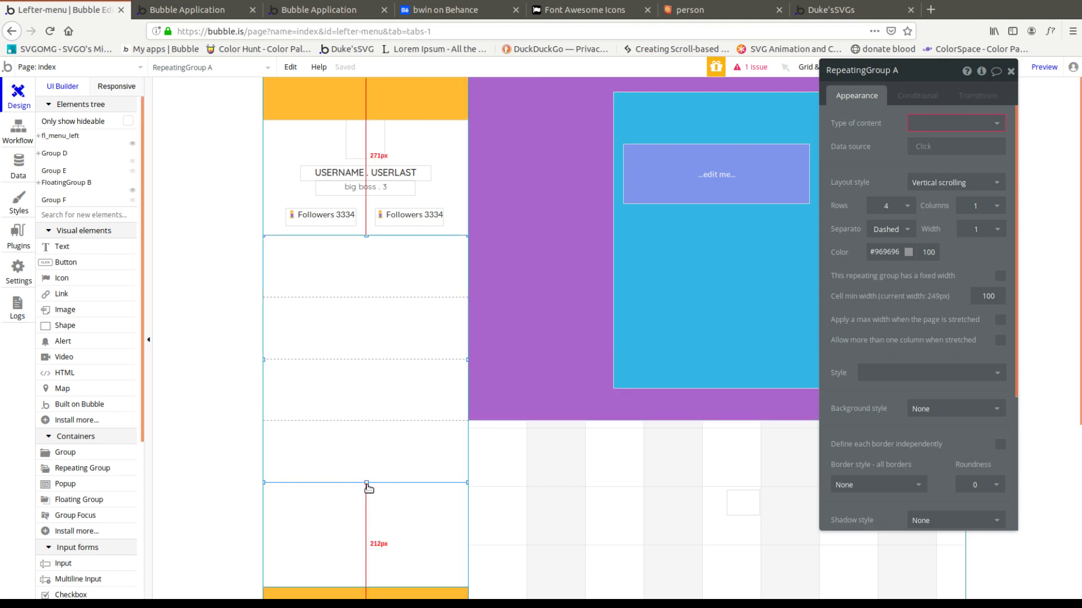
drag(367, 483, 366, 505)
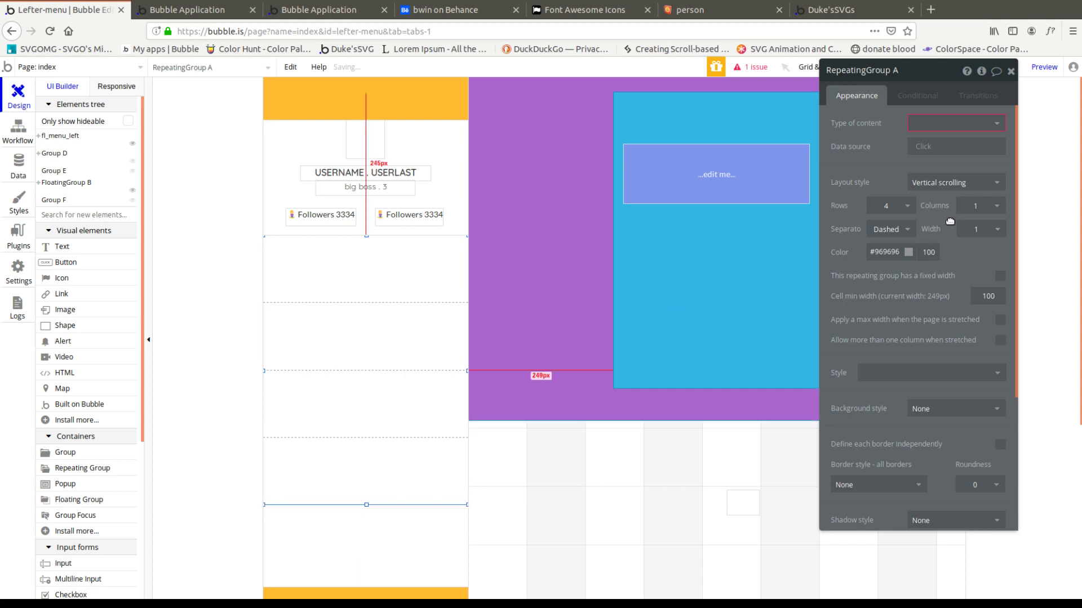
Step: Set RepeatingGroup A to 1 row, 2 columns, shorter height, dashed separators, and Full list layout
click(908, 210)
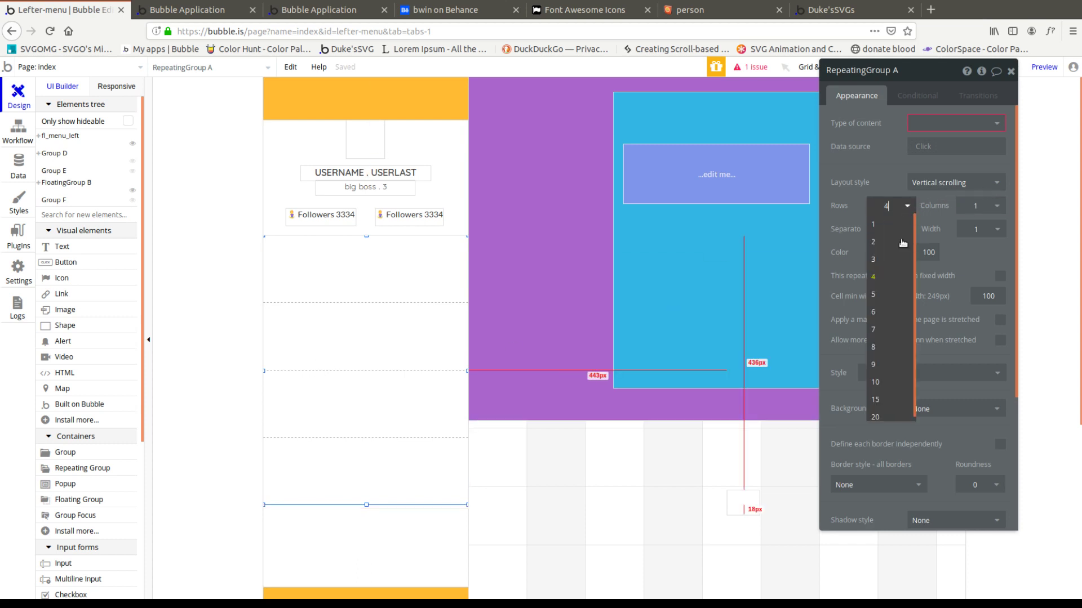
click(897, 211)
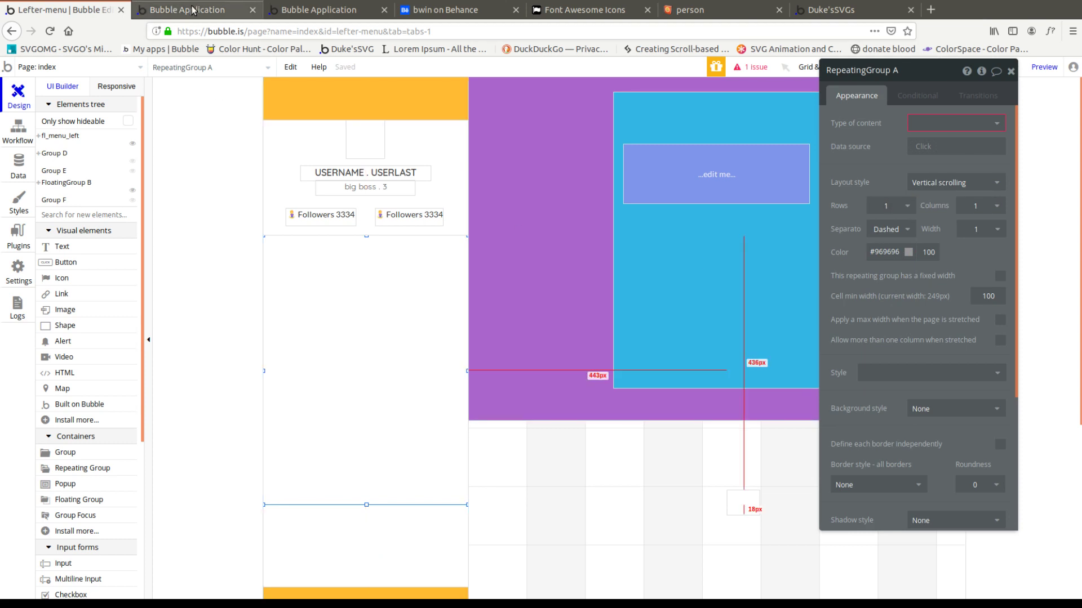
click(980, 206)
click(975, 246)
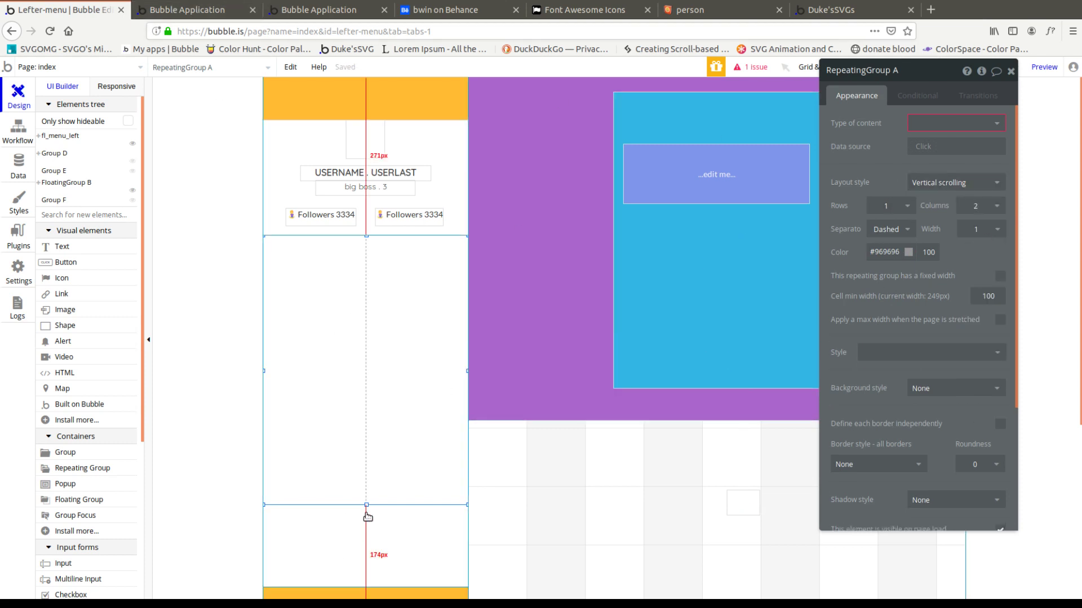
drag(367, 510, 372, 341)
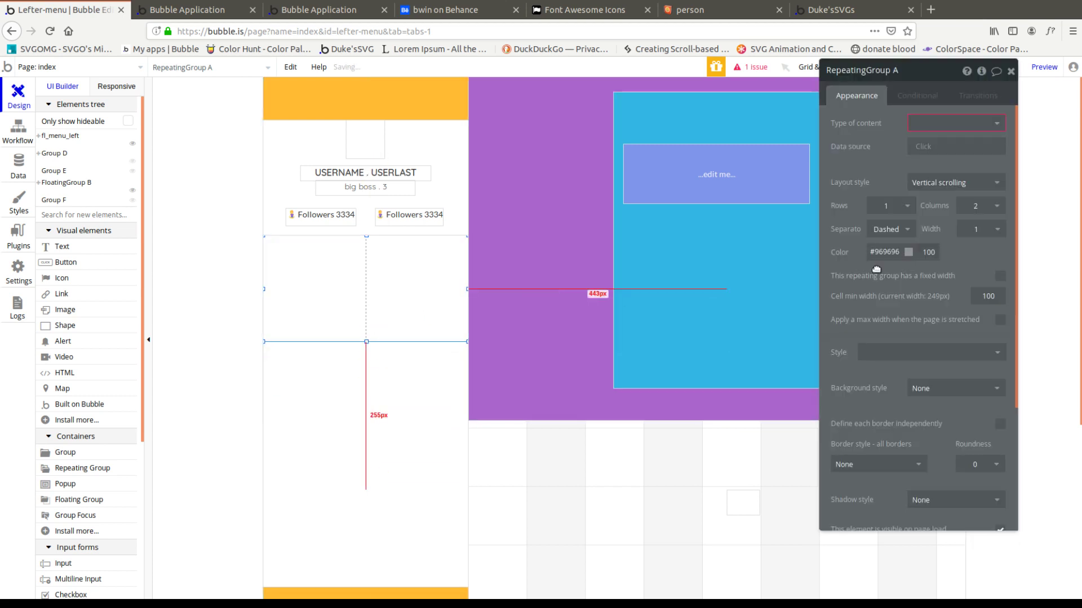
click(918, 230)
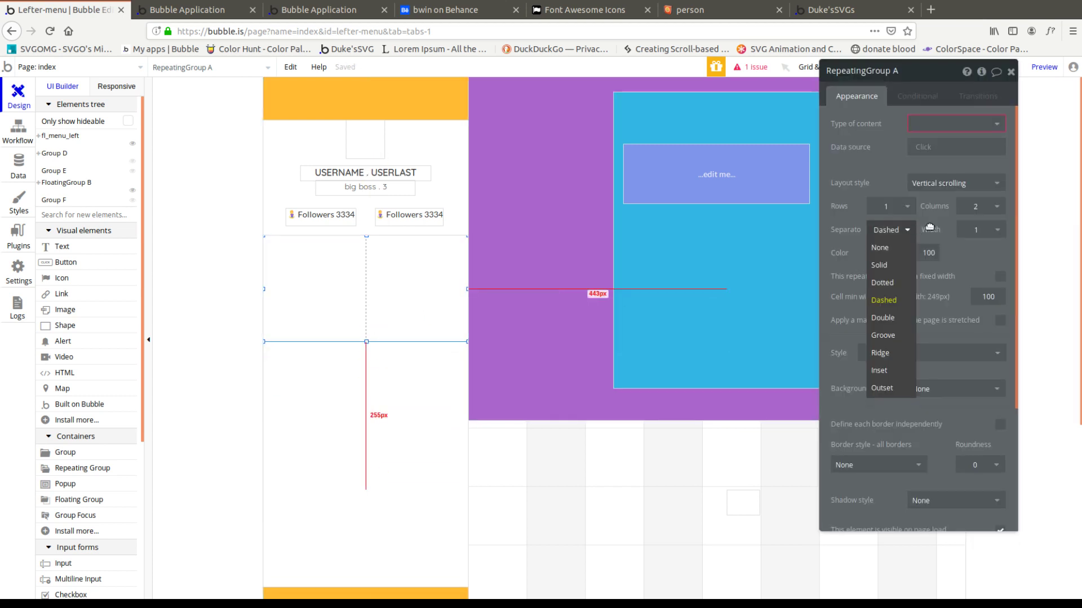
click(918, 230)
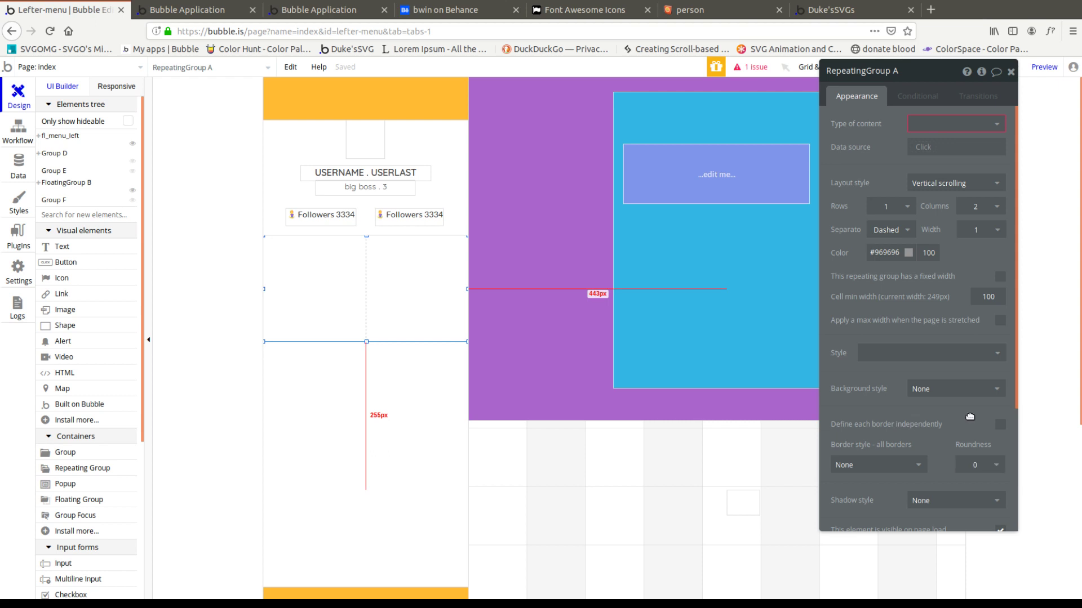
click(957, 182)
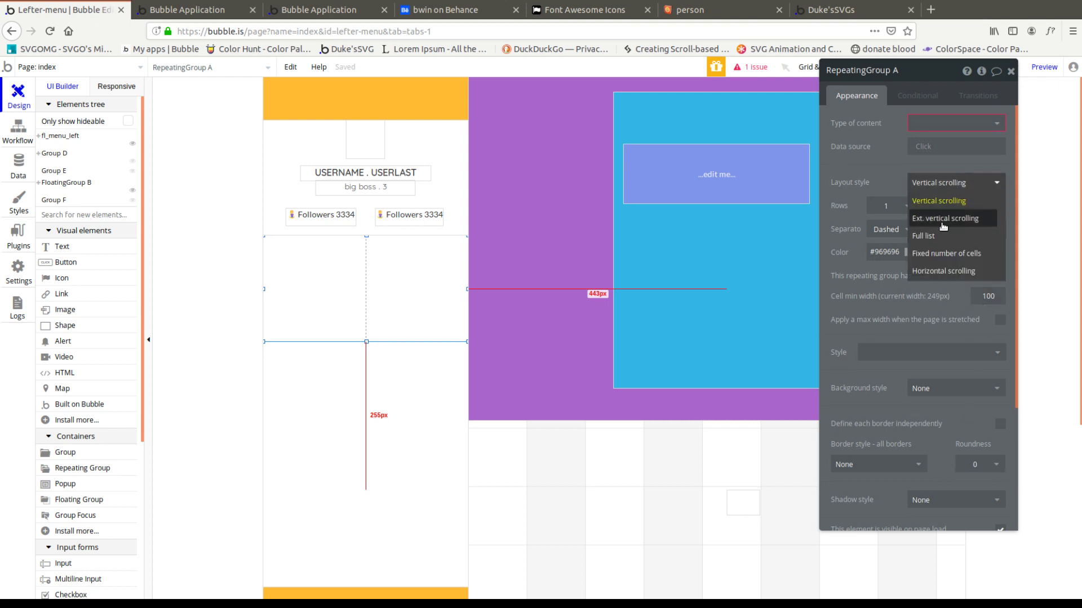
click(952, 235)
click(952, 128)
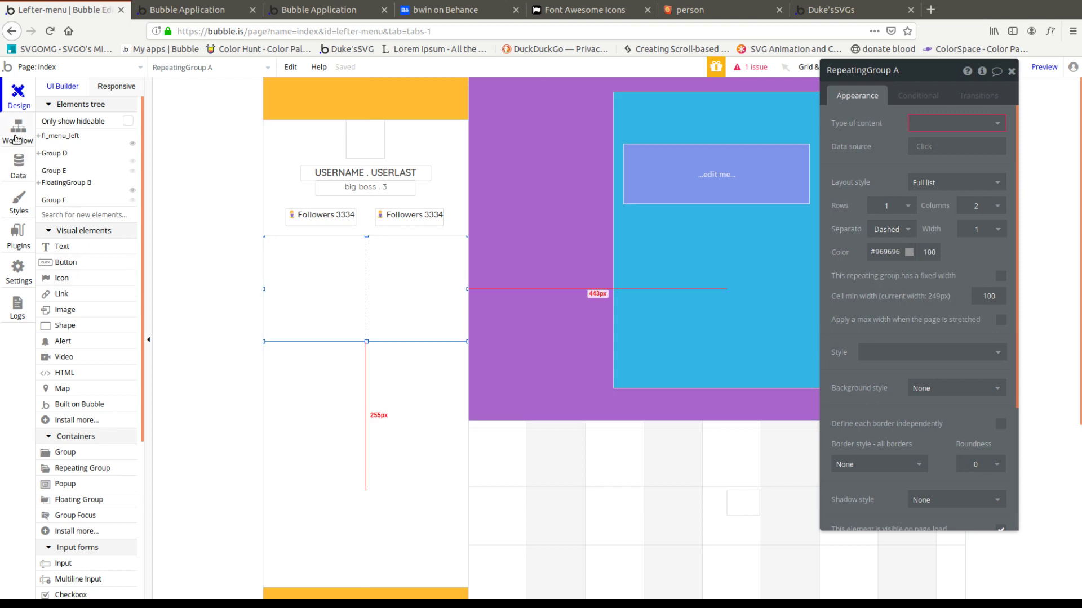
Step: Create a new data type named menu_items in the Data tab
click(18, 162)
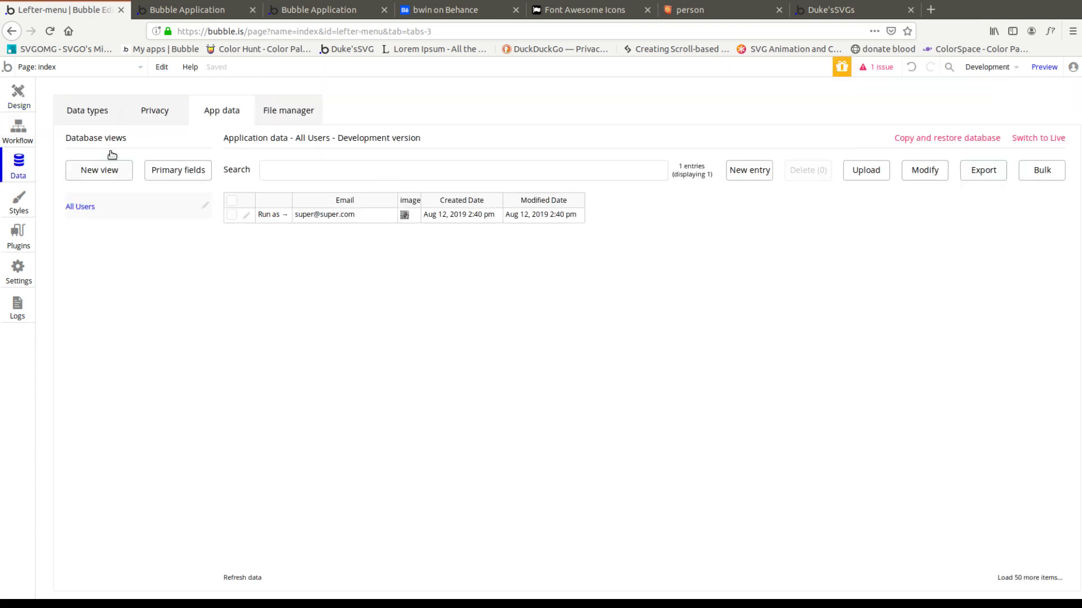
click(129, 211)
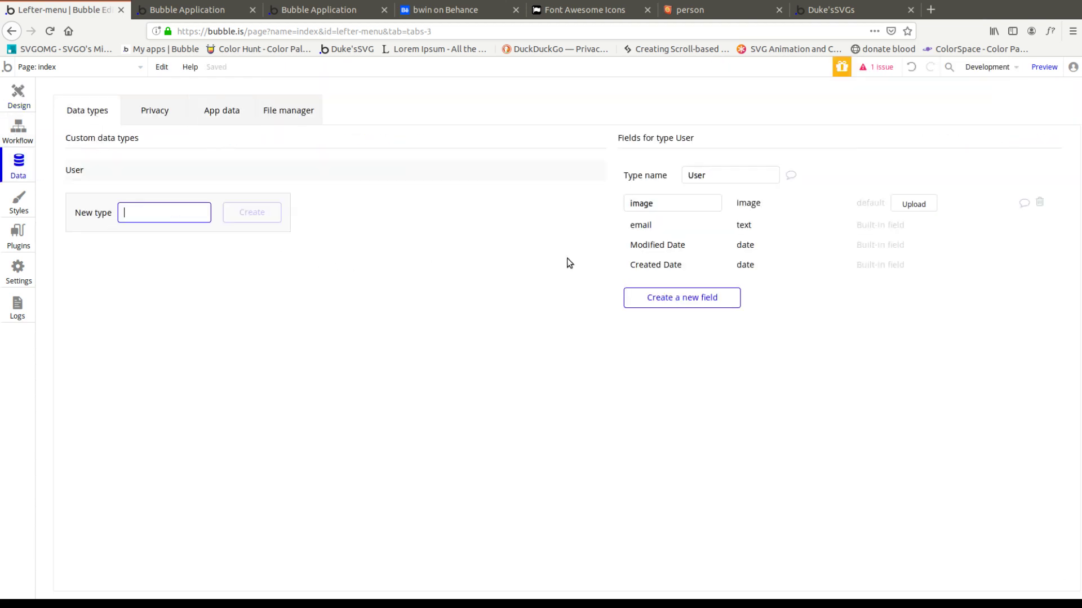
text(menu_)
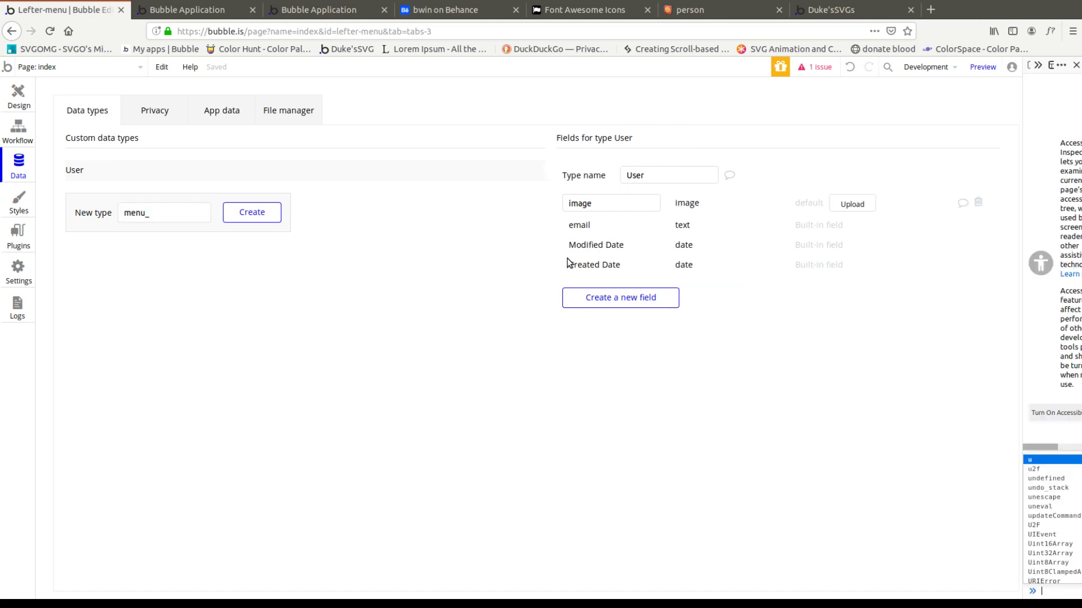
text(it)
click(177, 214)
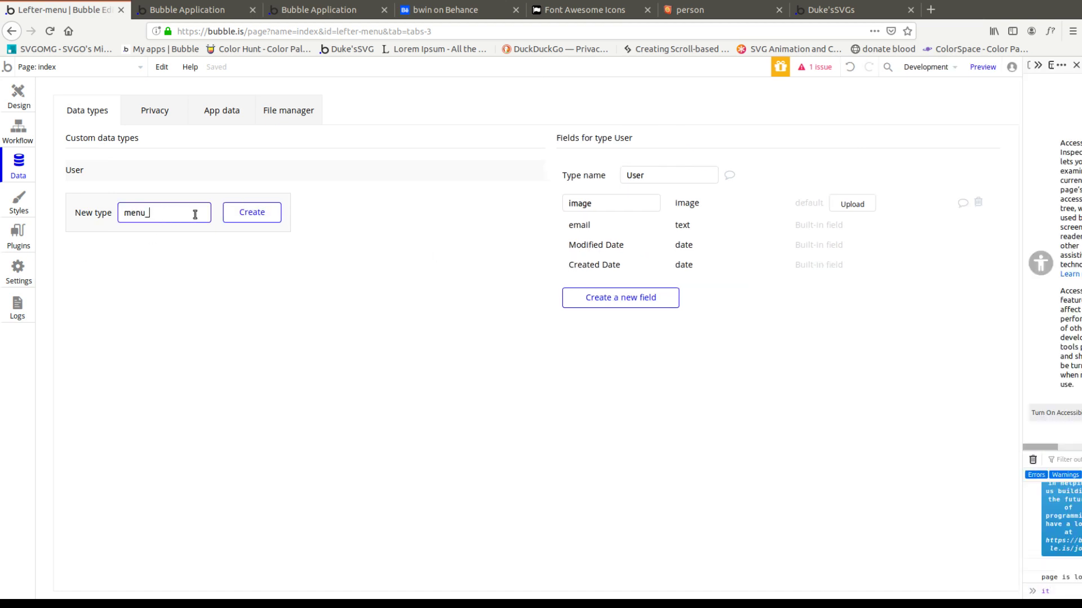
click(242, 213)
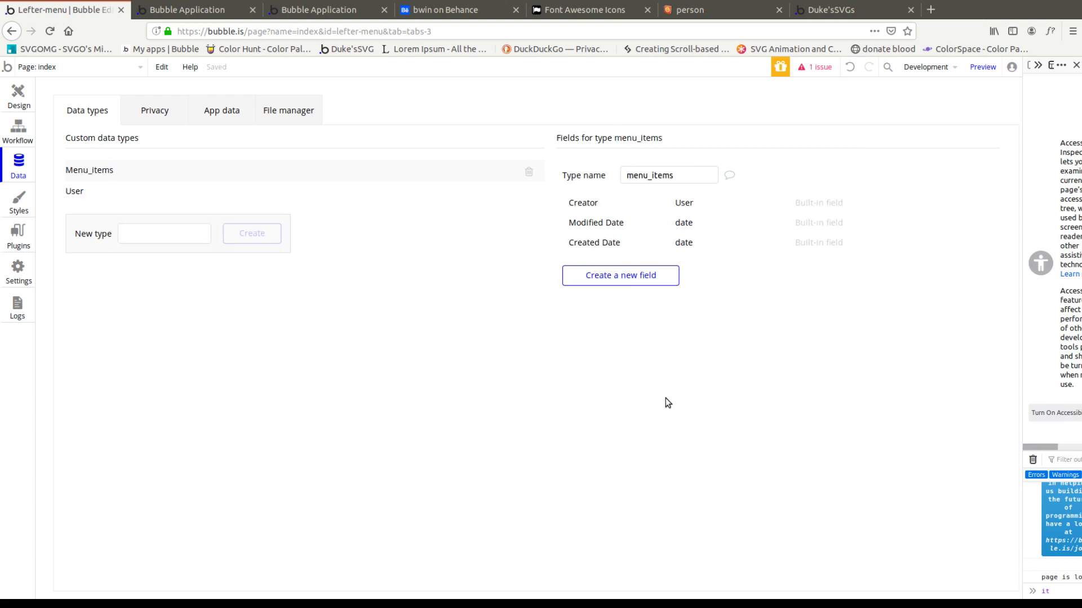
Step: Add a text field named 'title' to menu_items
click(621, 275)
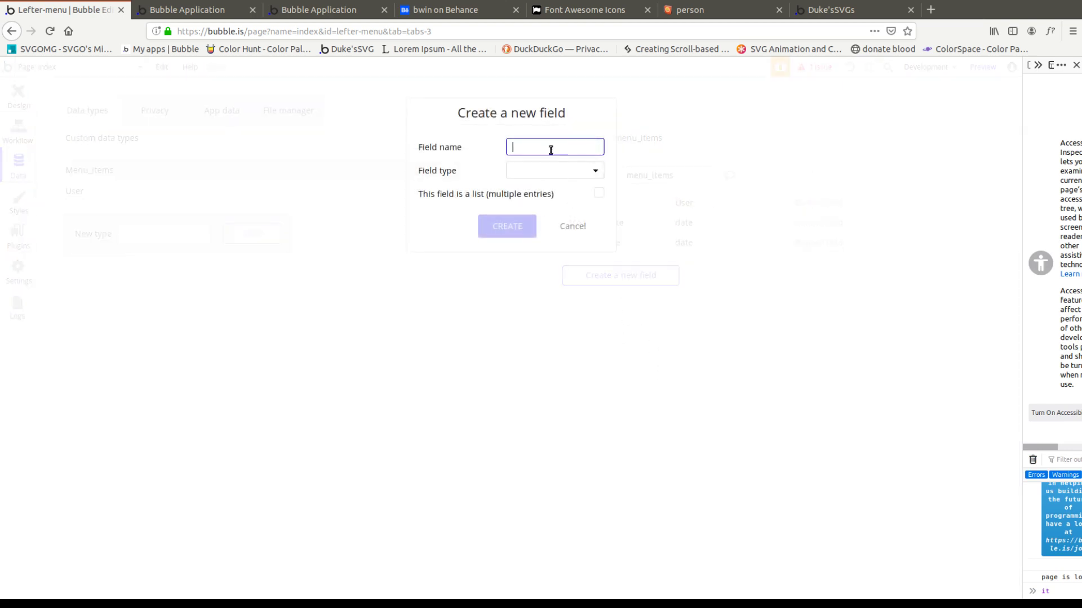
text(title)
click(548, 179)
click(518, 188)
click(514, 226)
Step: Add a text field named 'icon' to menu_items, then open App data
click(606, 297)
text(icon)
click(560, 173)
click(521, 186)
click(510, 226)
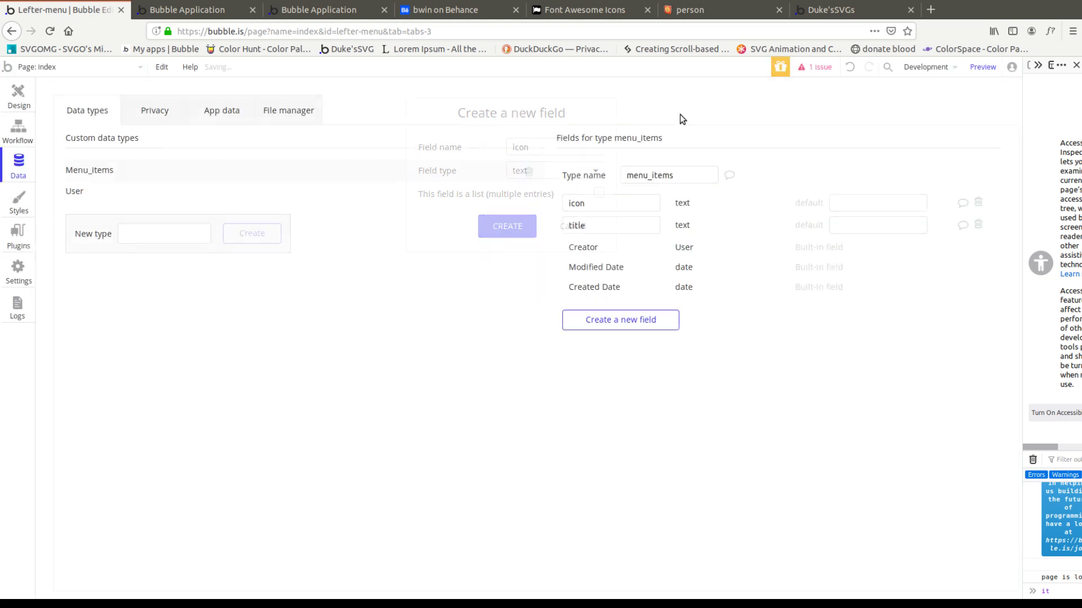
click(867, 6)
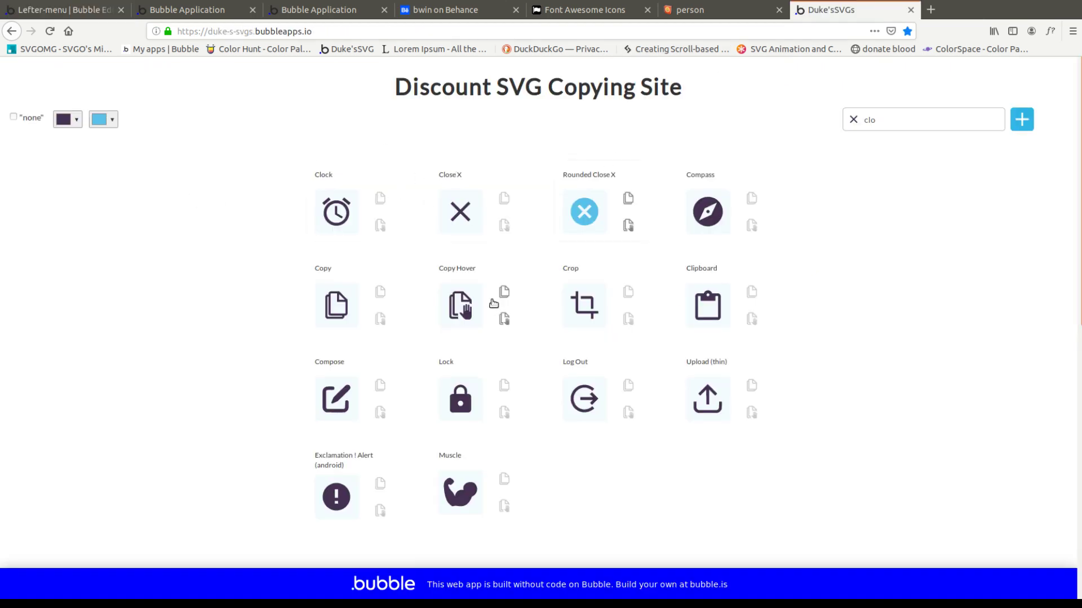
click(56, 10)
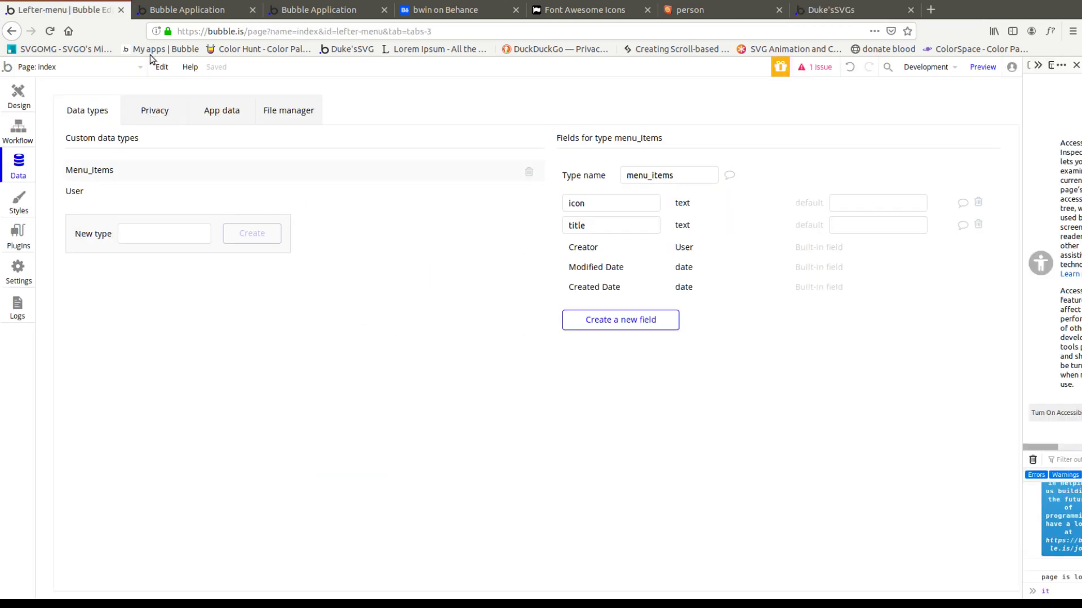
click(221, 112)
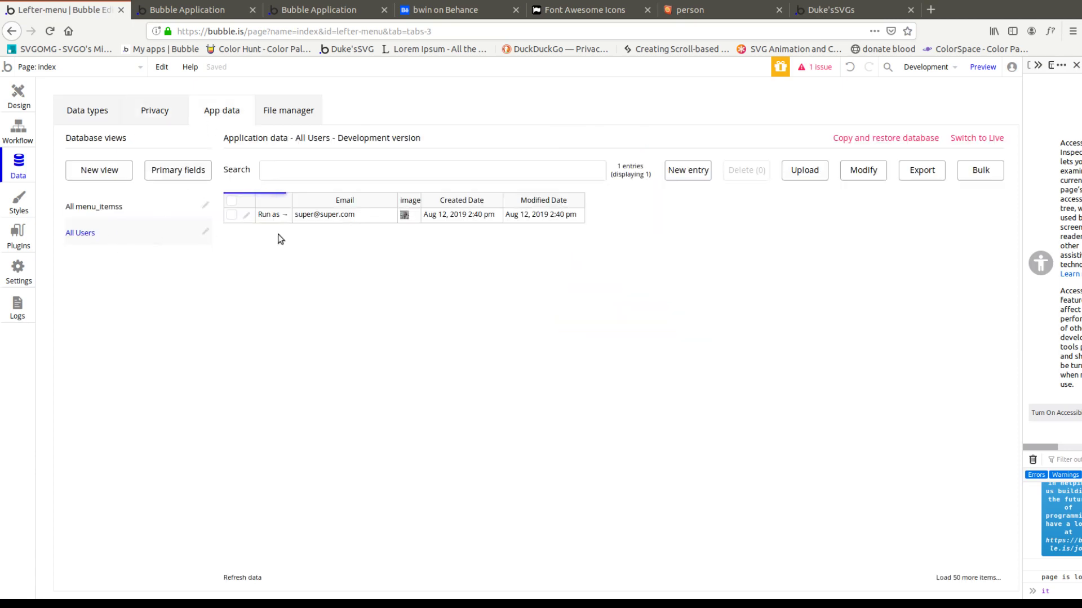
Step: Create a menu_items entry with the SVG markup pasted as Icon and 'Dashboard' as Title
click(689, 171)
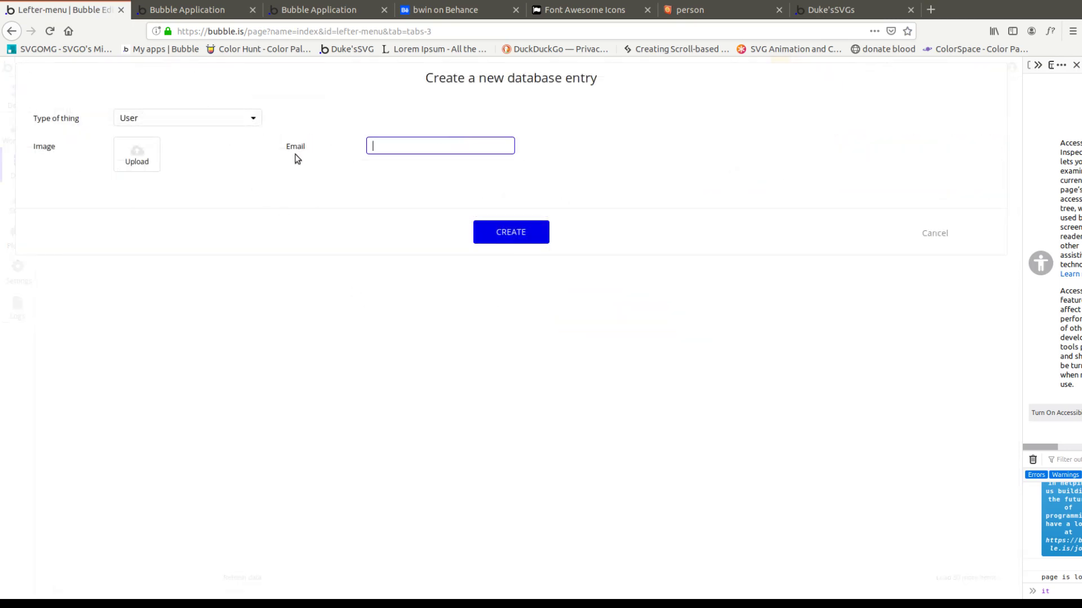
click(933, 233)
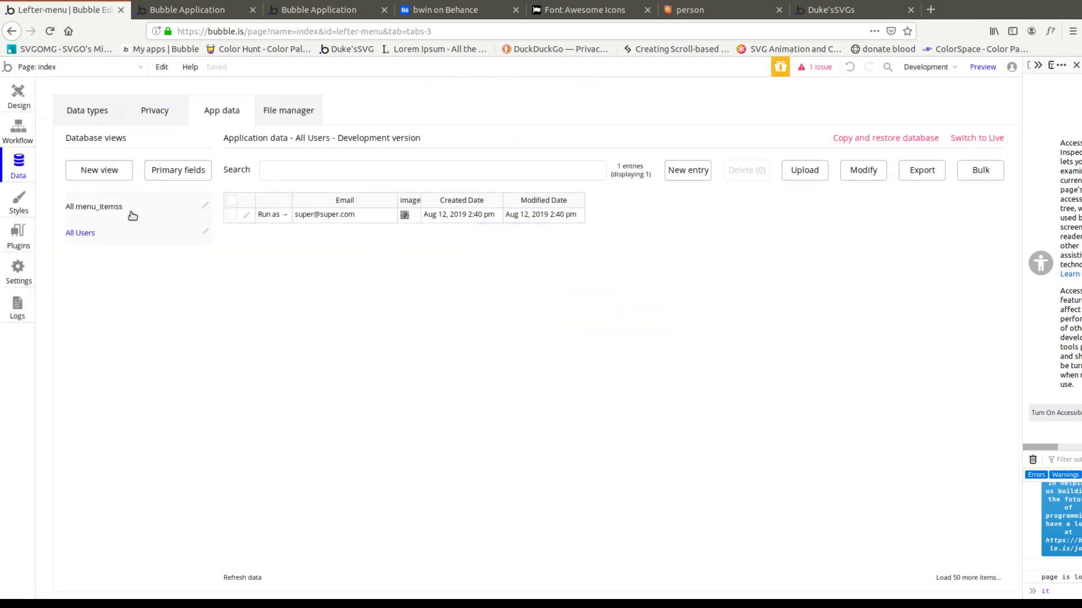
click(132, 216)
click(704, 171)
click(211, 154)
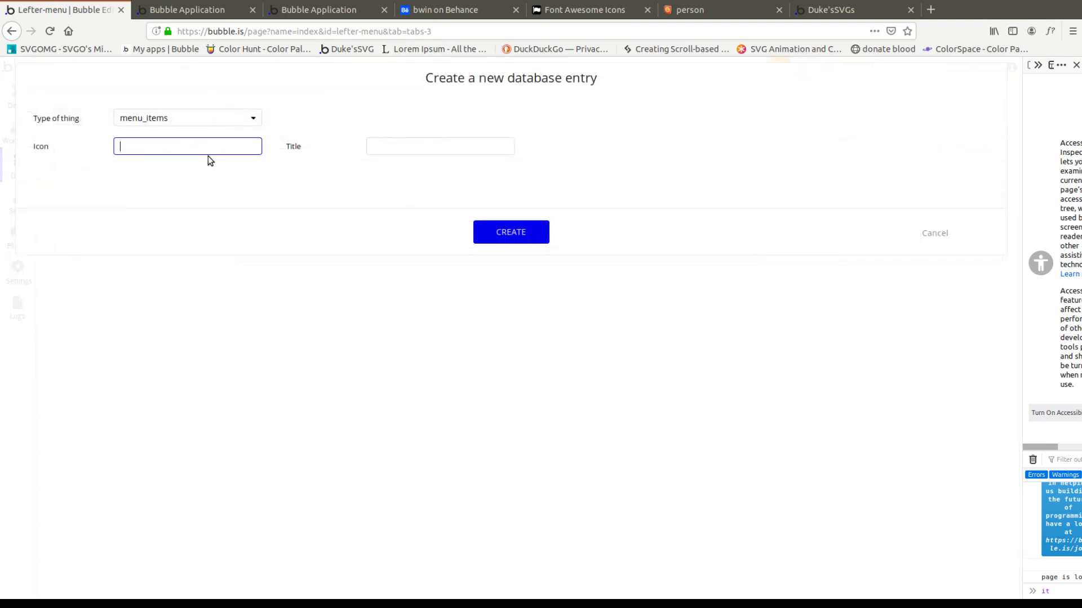
key(ctrl+v)
click(399, 142)
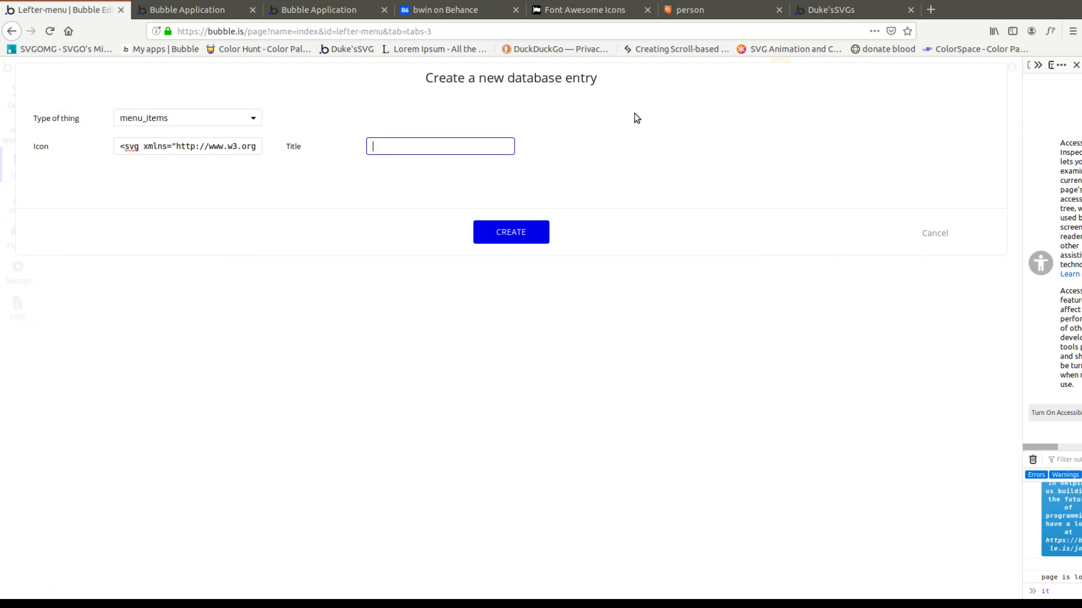
text(Dashboard)
click(496, 229)
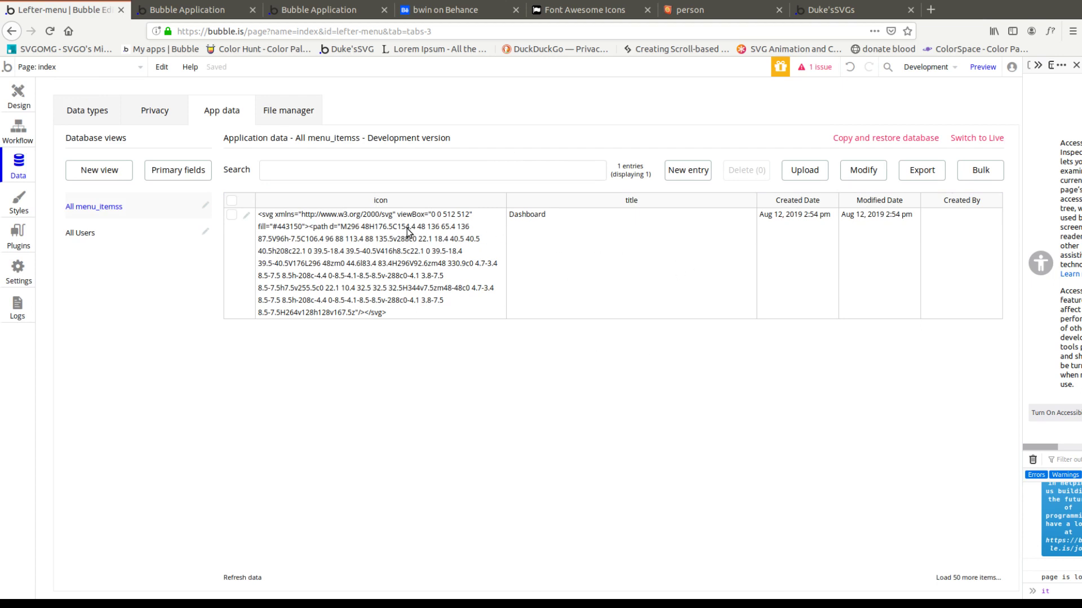
click(29, 95)
Step: Set RepeatingGroup A's content type to menu_items and data source to Do a search for menu_items
double_click(367, 273)
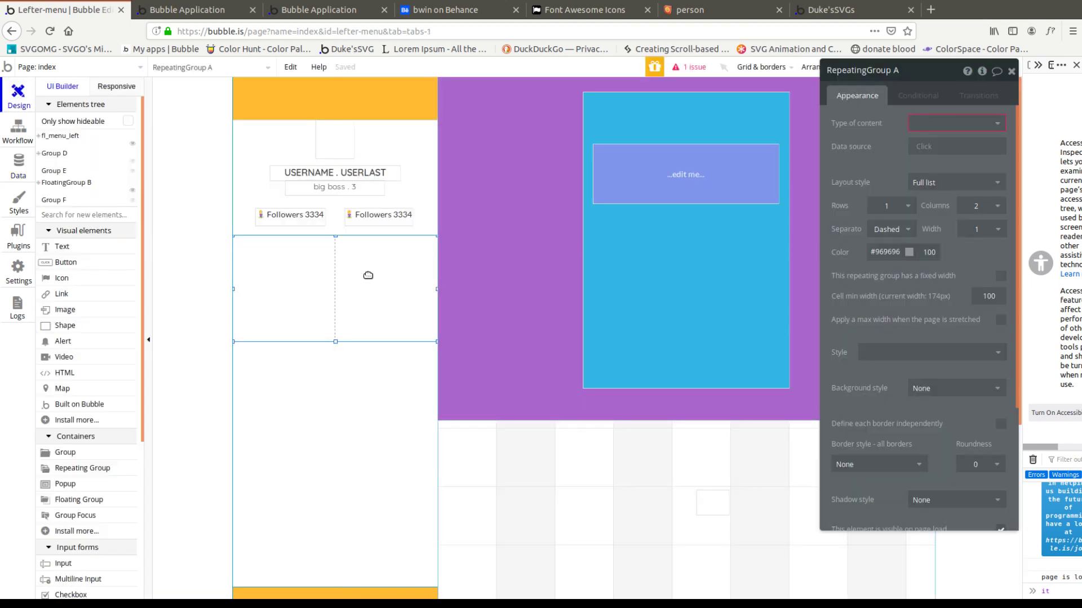
click(957, 122)
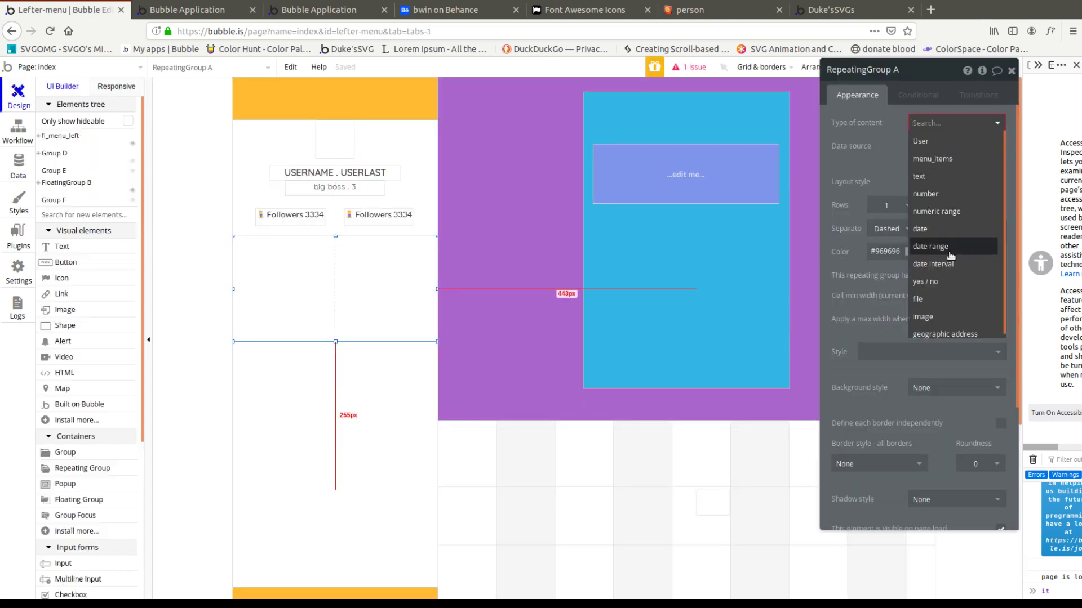
click(942, 161)
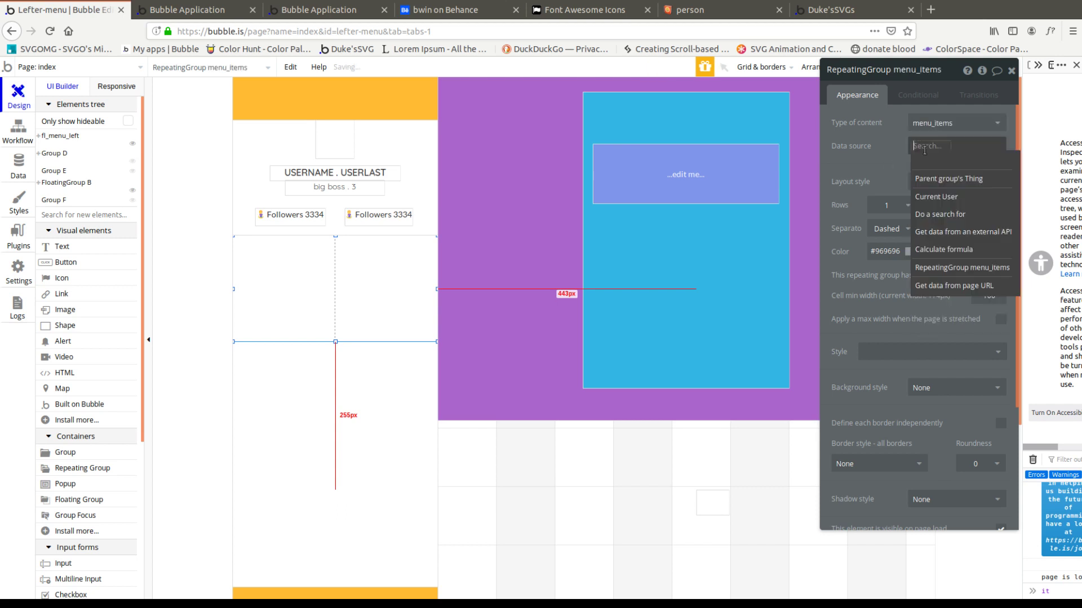
click(953, 216)
click(749, 100)
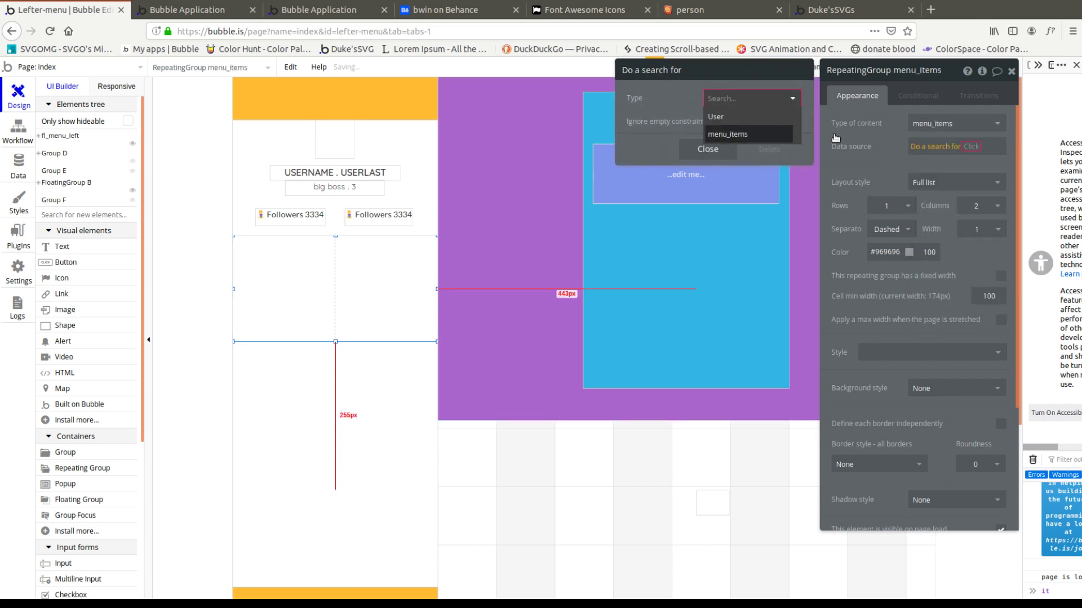
click(744, 131)
click(19, 165)
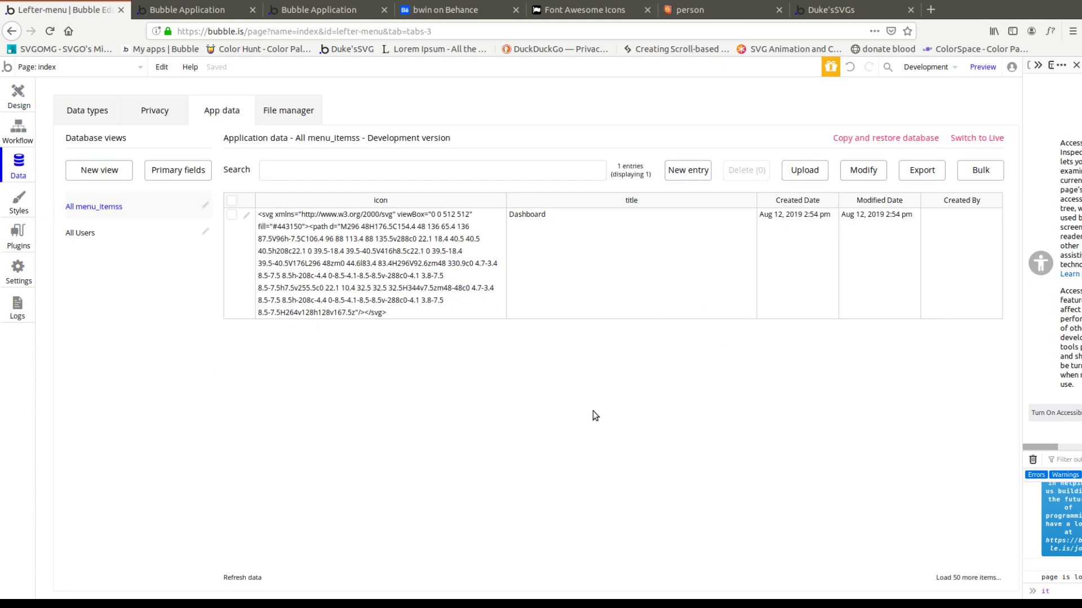
click(18, 95)
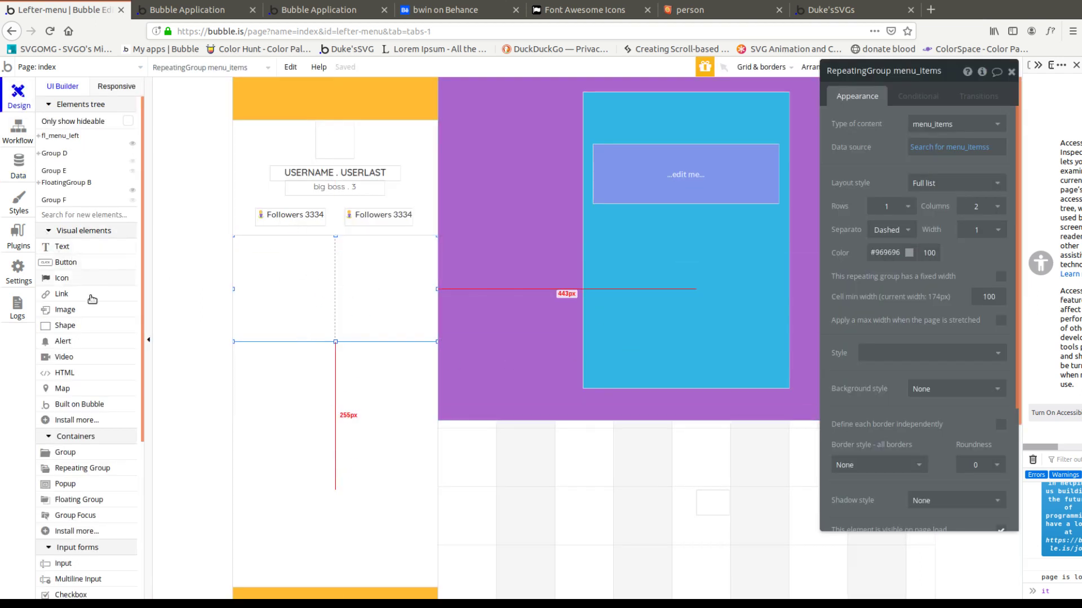
click(71, 372)
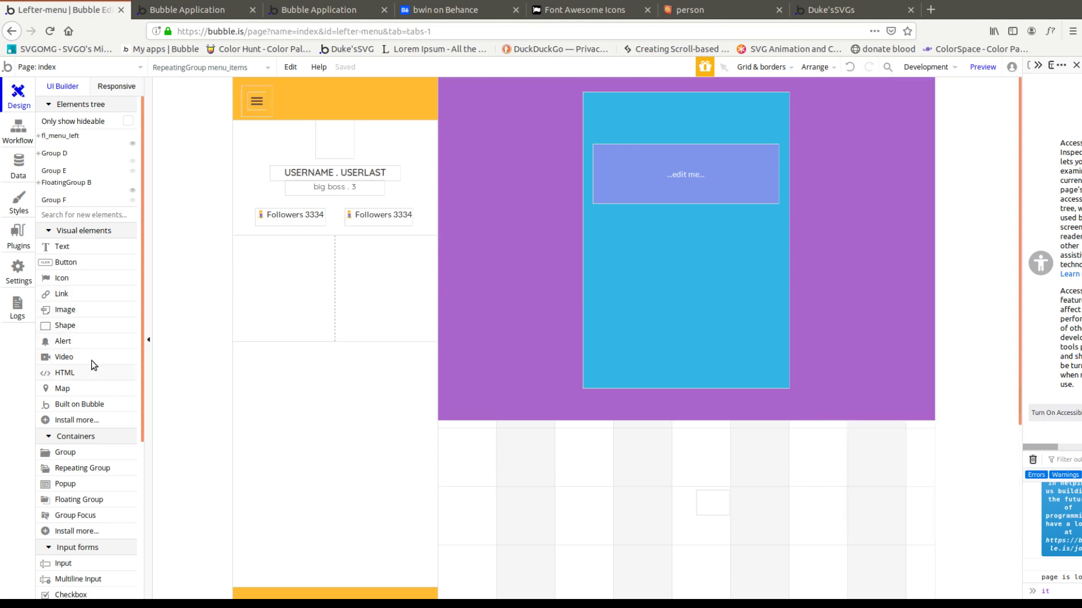
Step: Draw an HTML element in the cell that shows Current cell's menu_items's icon
drag(261, 250, 304, 291)
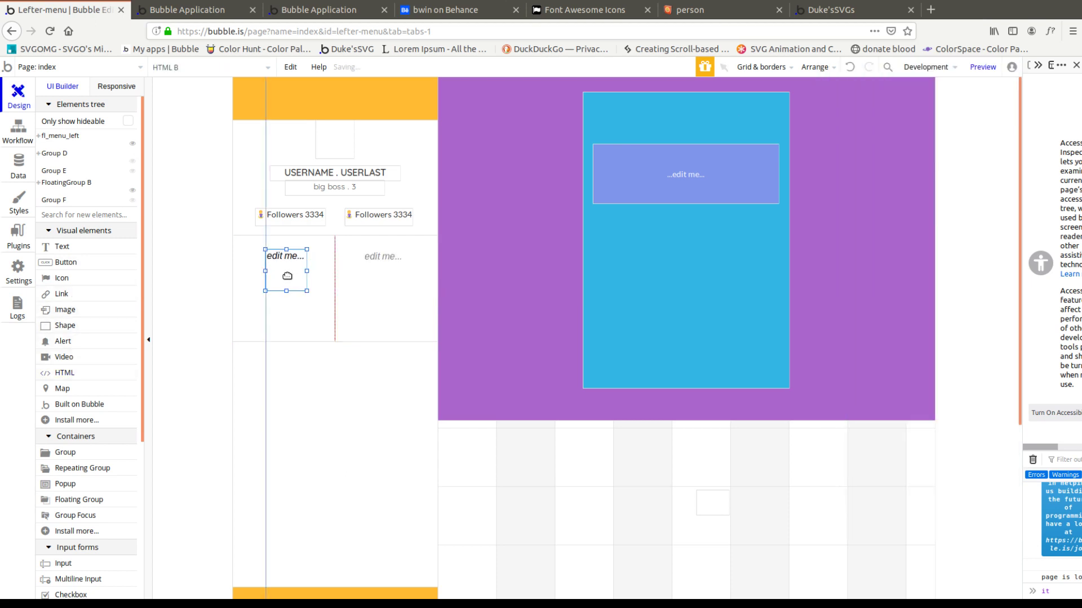
right_click(288, 276)
click(1002, 130)
key(ctrl+a)
key(BackSpace)
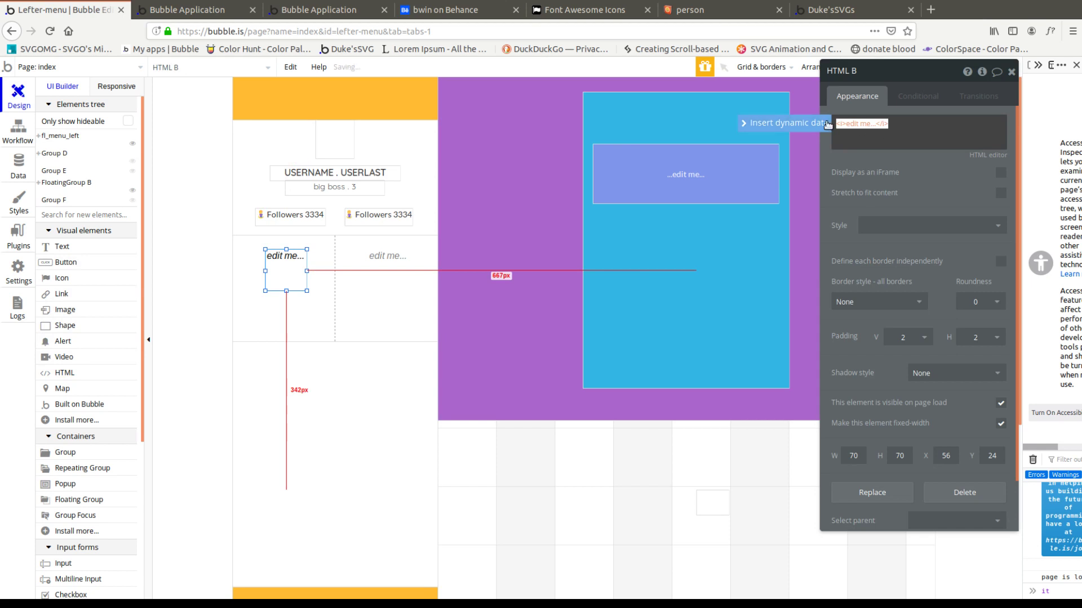
click(803, 123)
click(883, 155)
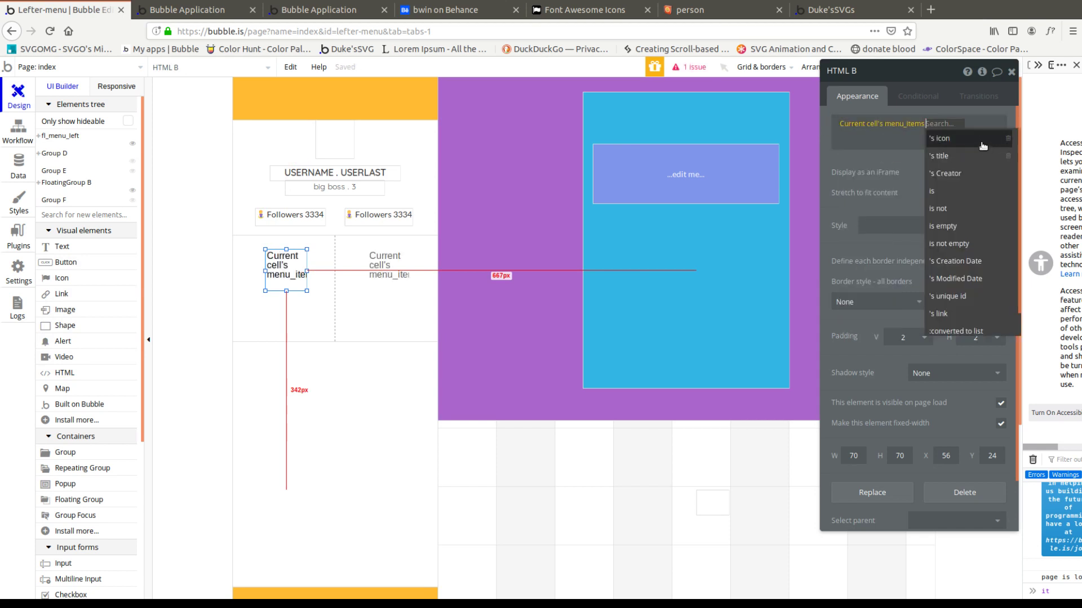
click(982, 143)
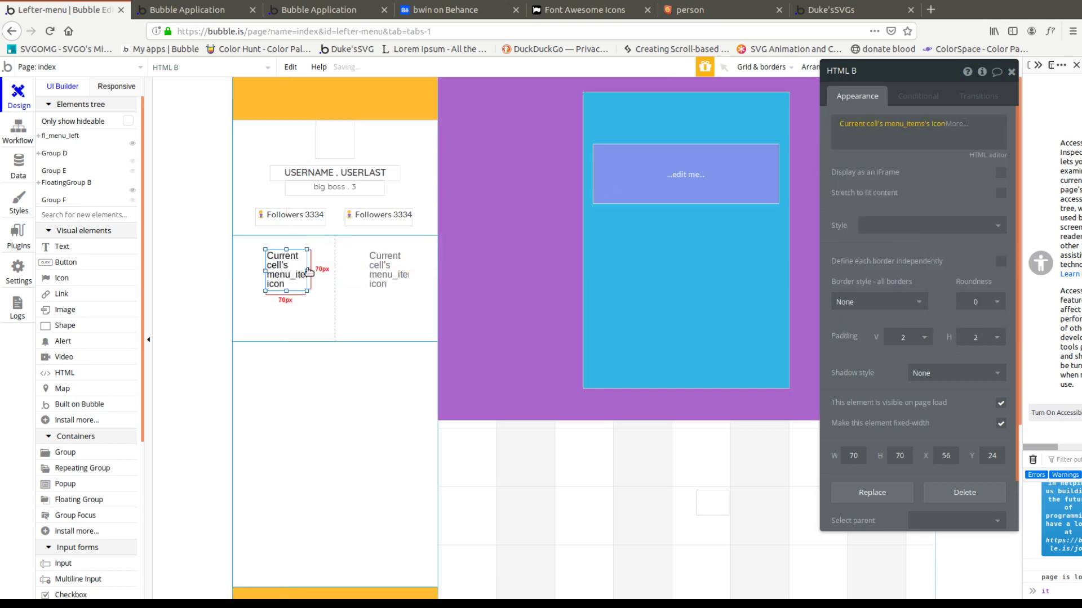
Step: Add a Text below the icon displaying Current cell's menu_items's title
click(61, 247)
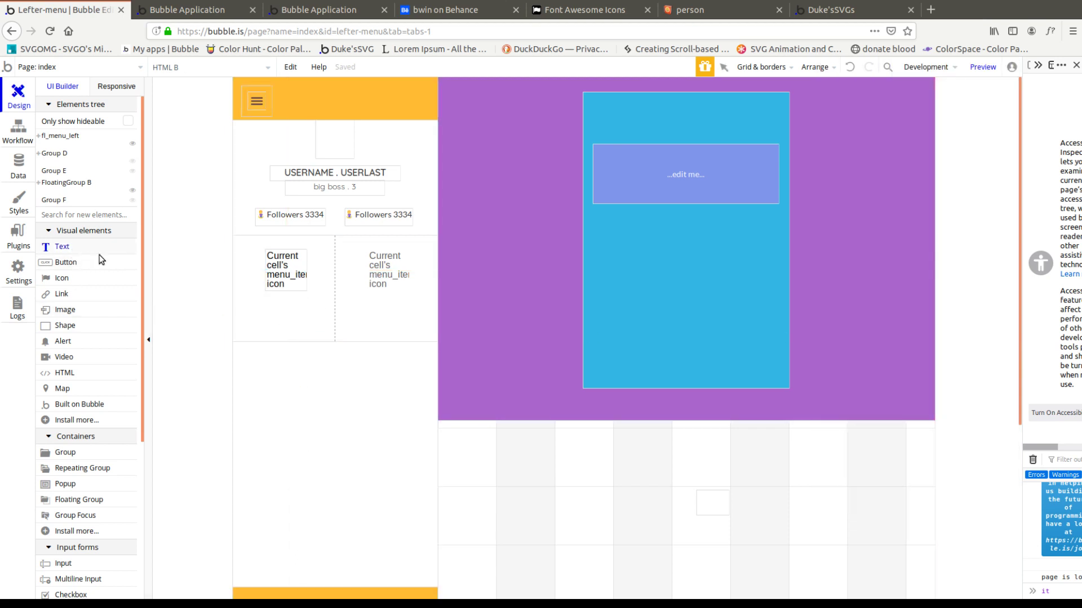
drag(247, 308, 321, 325)
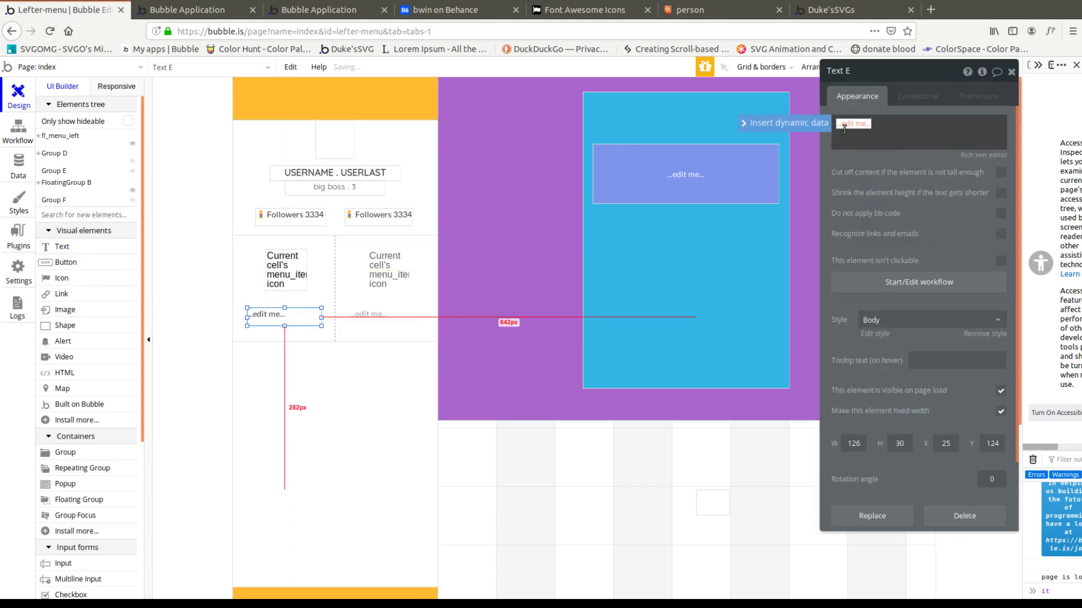
click(809, 126)
click(880, 149)
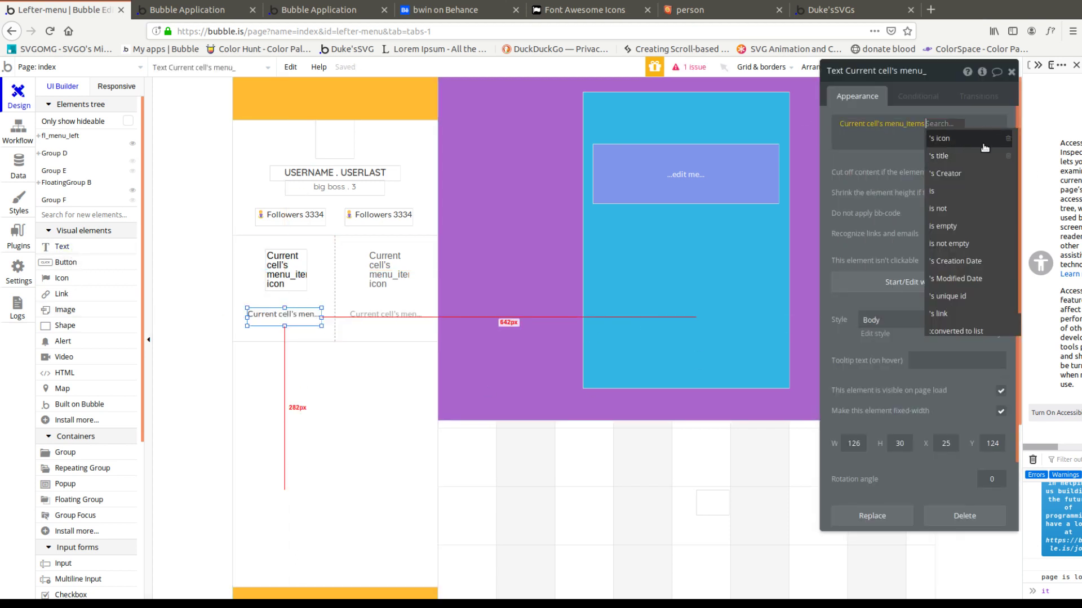
click(965, 163)
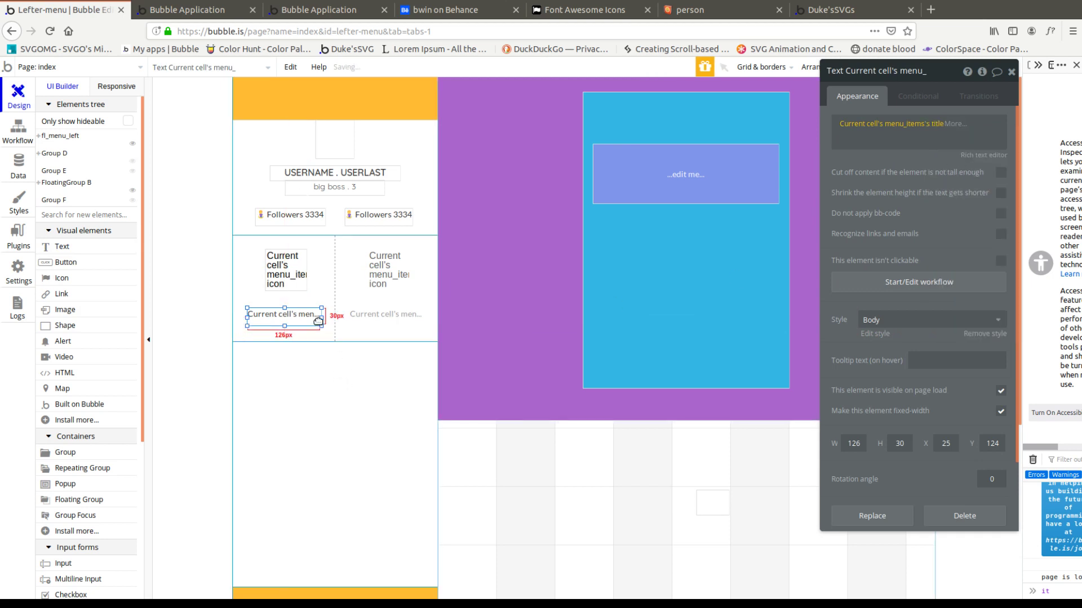
Step: Group the icon and title, stretch the group to fill the cell, and preview
shift+click(295, 283)
right_click(297, 285)
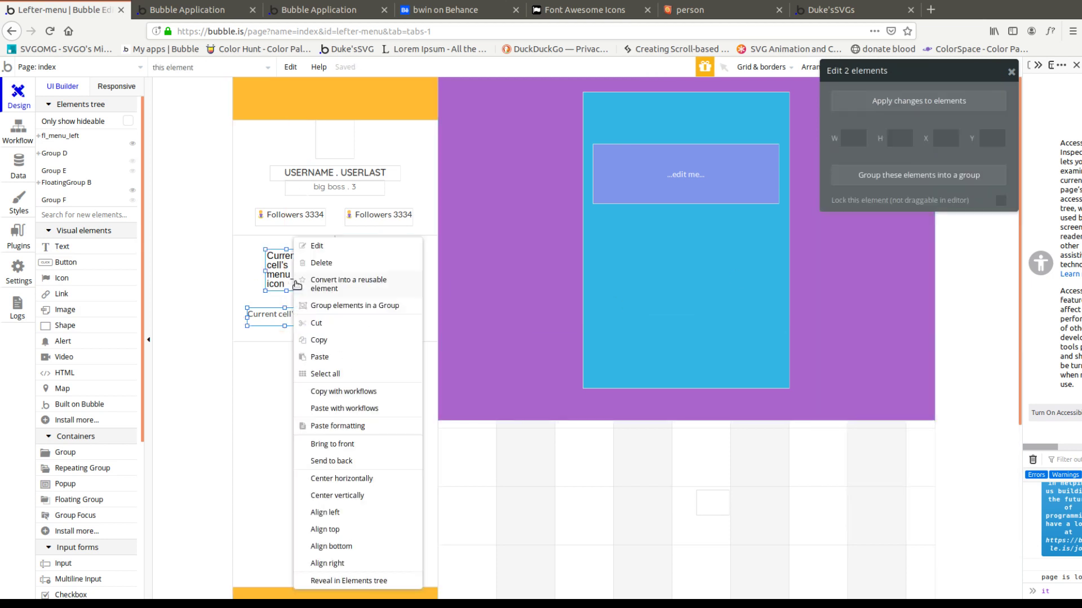
click(355, 305)
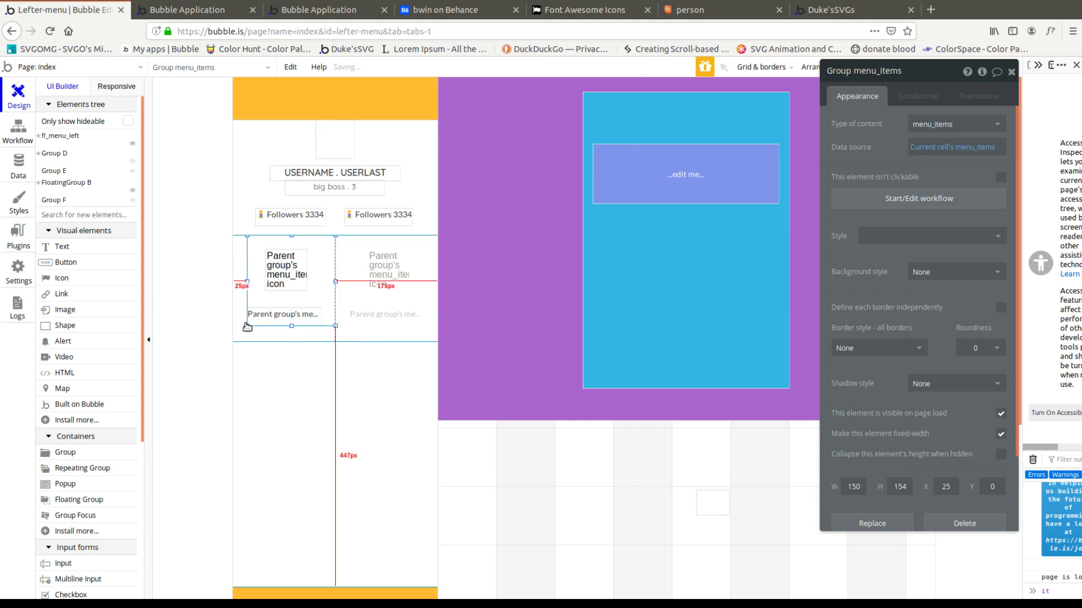
drag(247, 325, 234, 341)
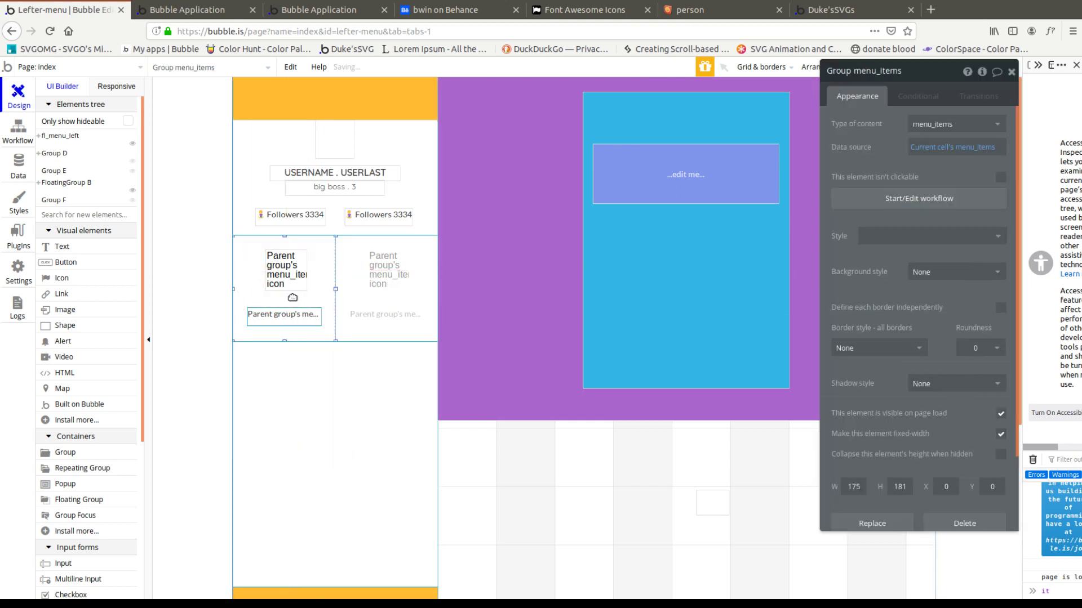
click(192, 9)
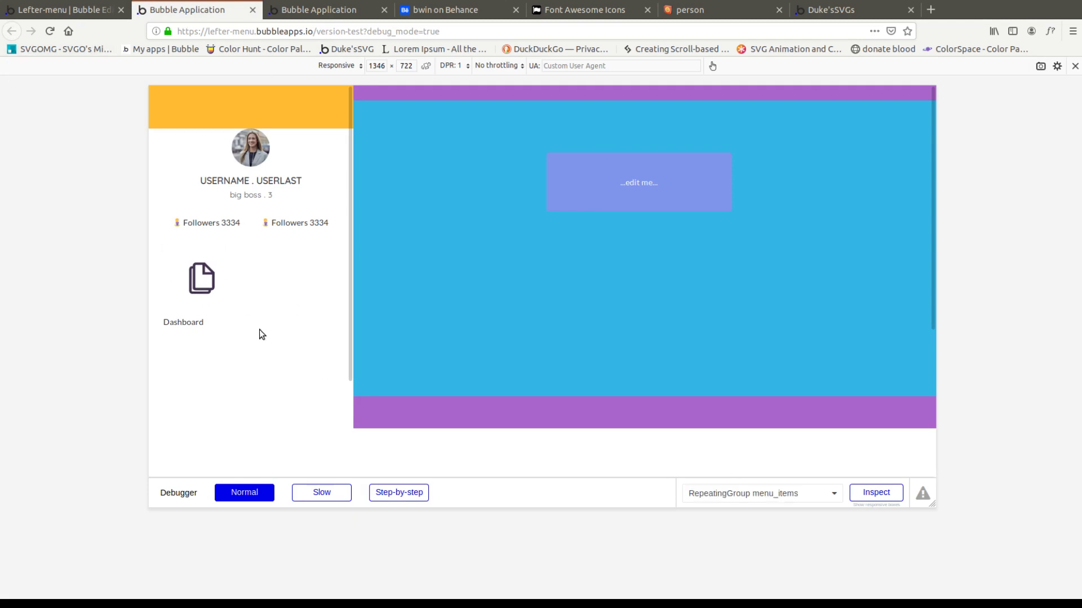
Step: Back in the editor, select the menu title Text and remove its preset style
click(68, 16)
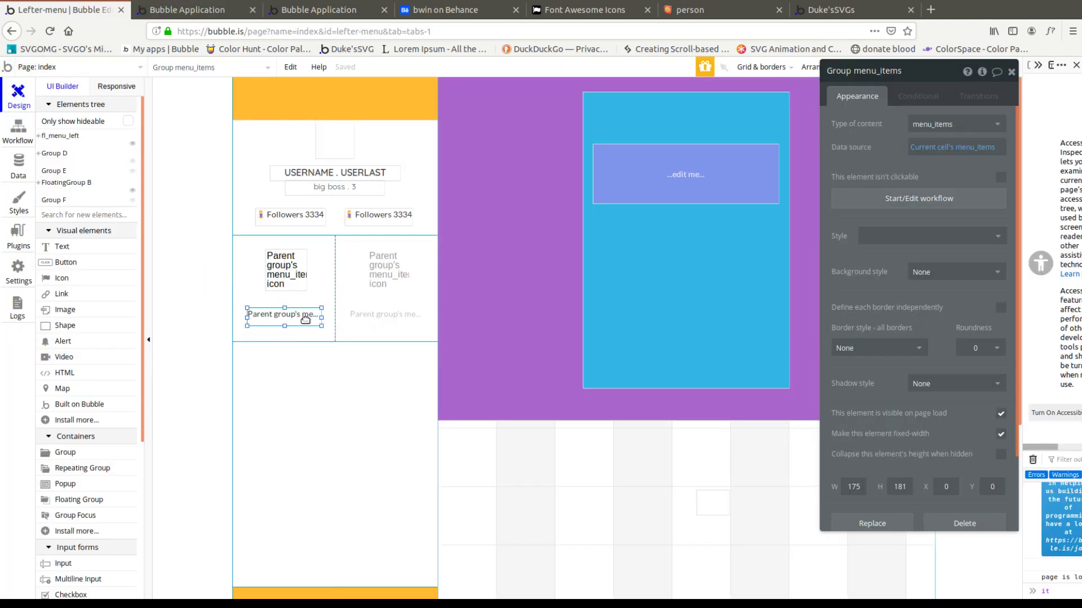
click(310, 316)
click(985, 334)
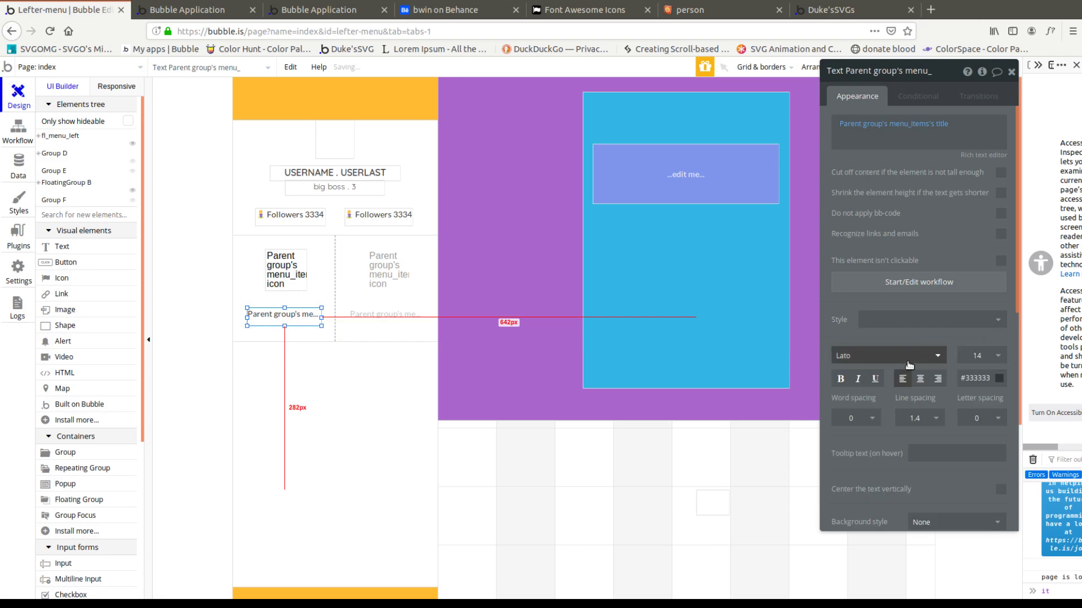
Step: Select Group menu_items and add a 'This Group is hovered' conditional
right_click(307, 280)
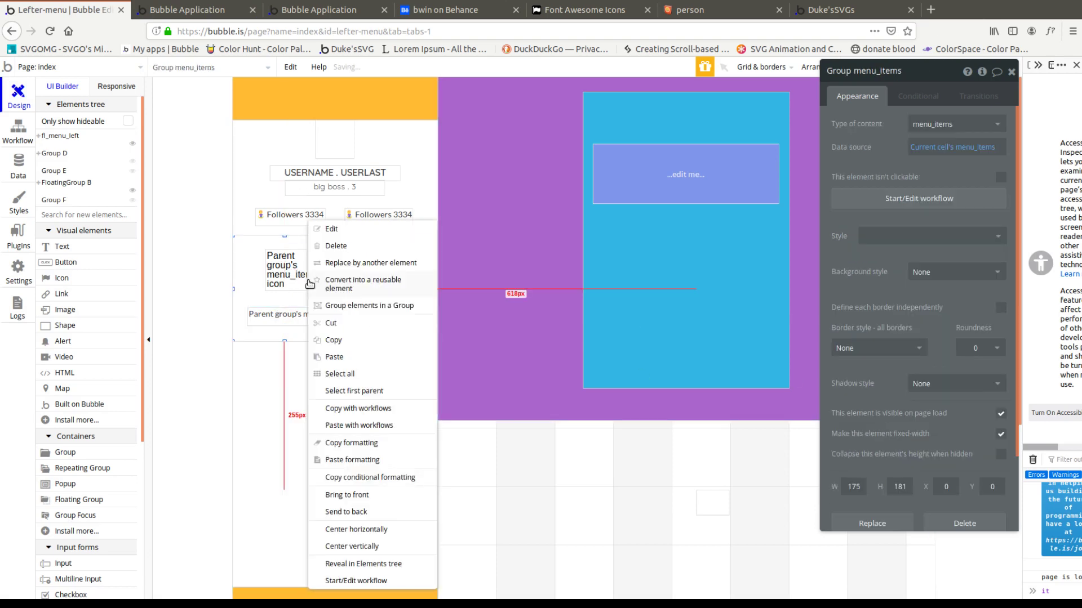
key(Escape)
click(931, 97)
click(906, 122)
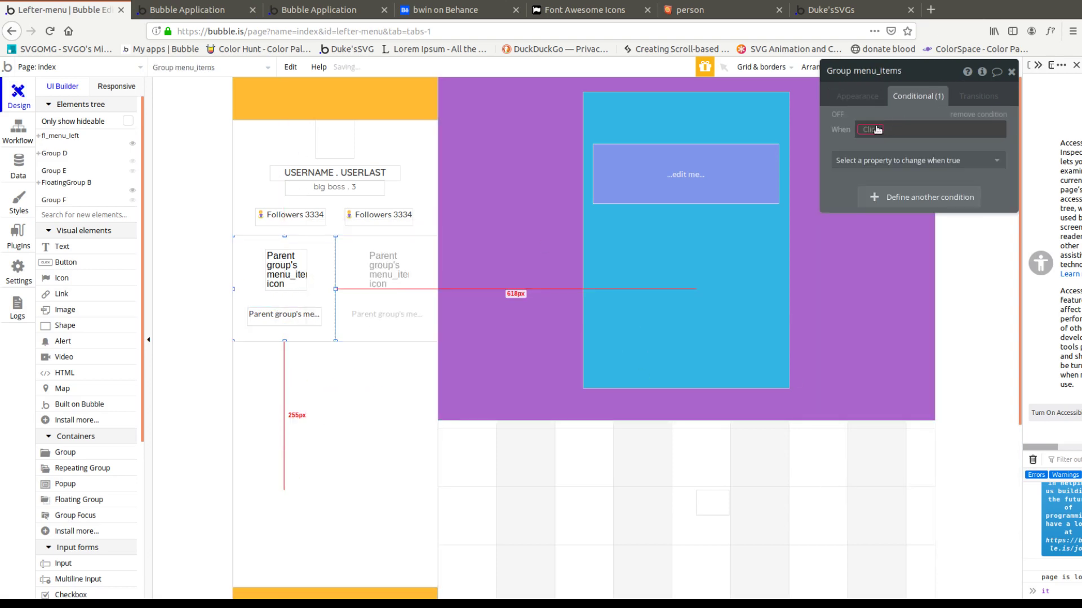
click(901, 148)
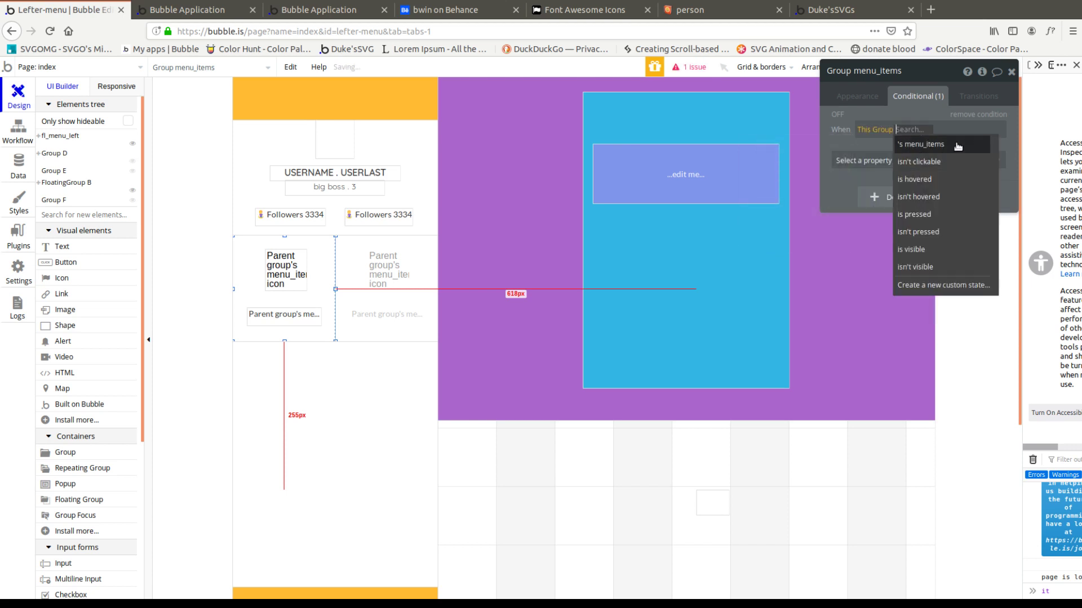
click(907, 181)
click(903, 160)
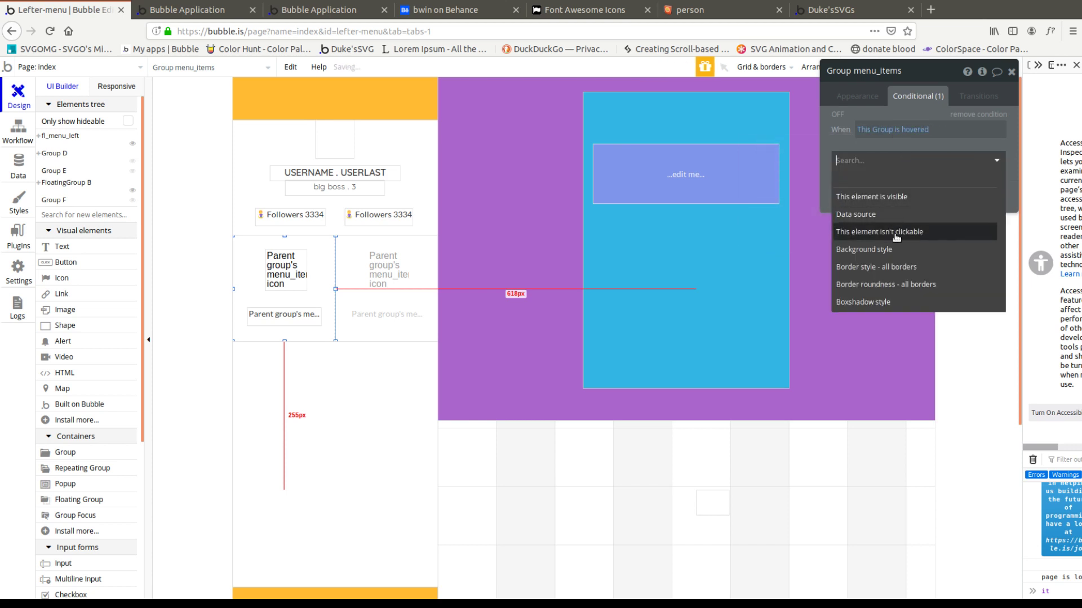
click(894, 248)
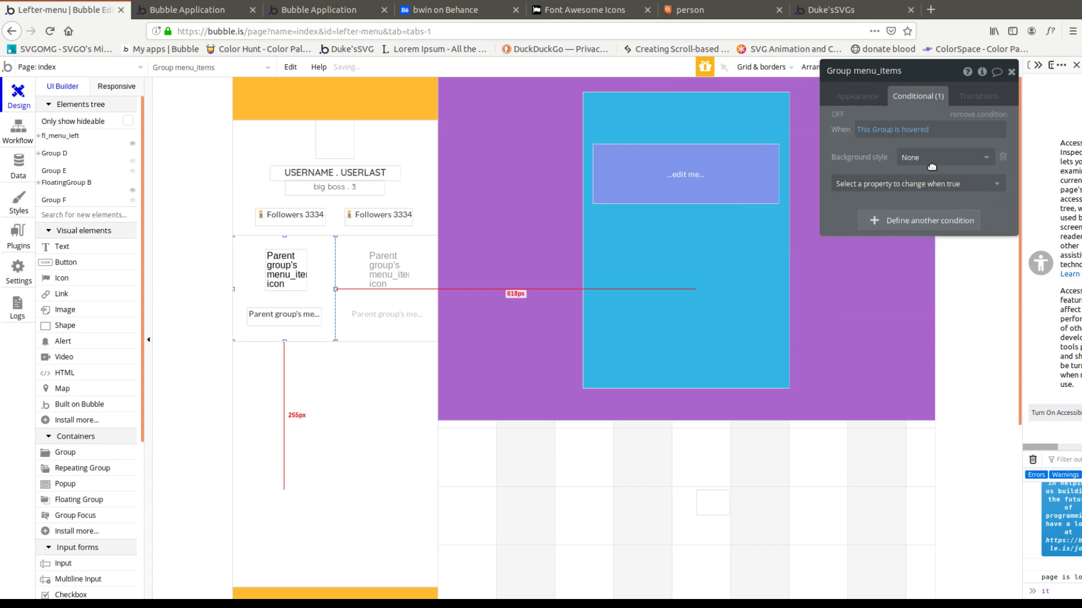
Step: Give the group a flat white background colour at 0 opacity
click(857, 96)
click(957, 273)
click(951, 300)
click(952, 302)
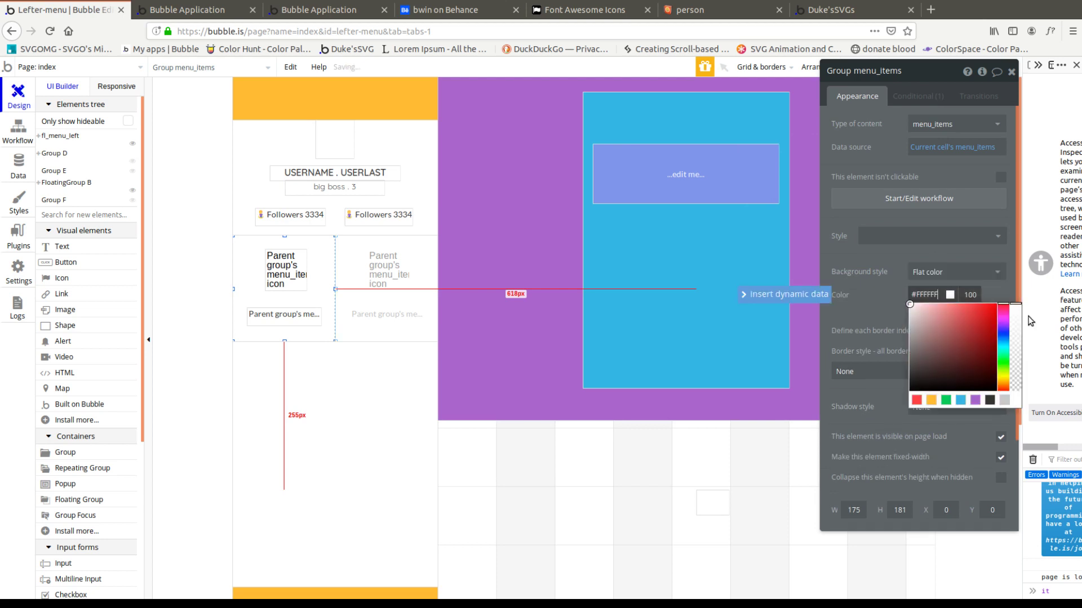
click(916, 96)
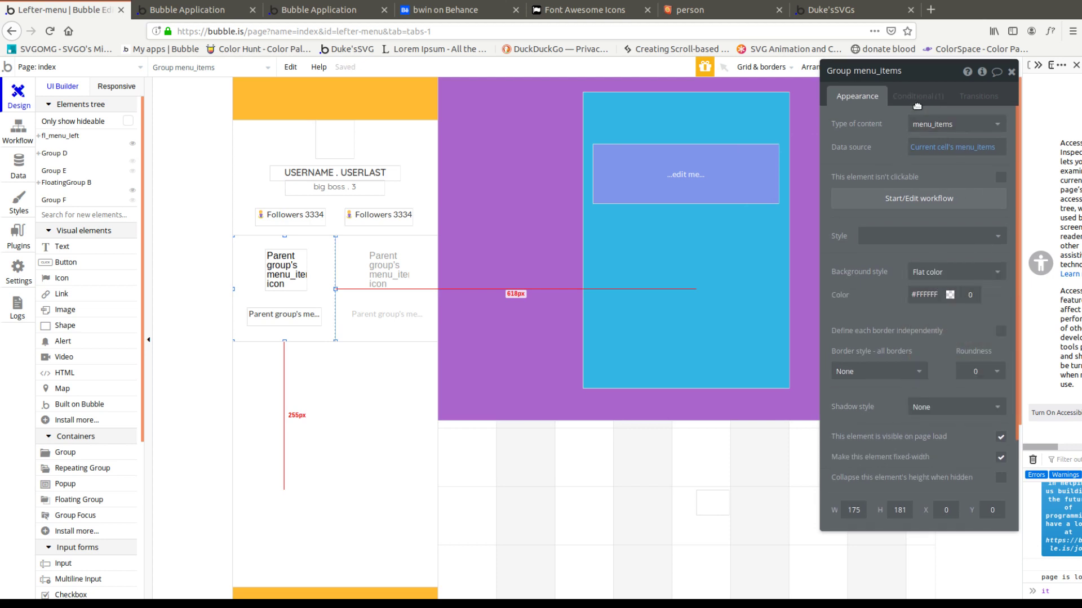
Step: Make the hover condition change the background colour to #33B5E5 instead of the style
click(916, 95)
click(941, 158)
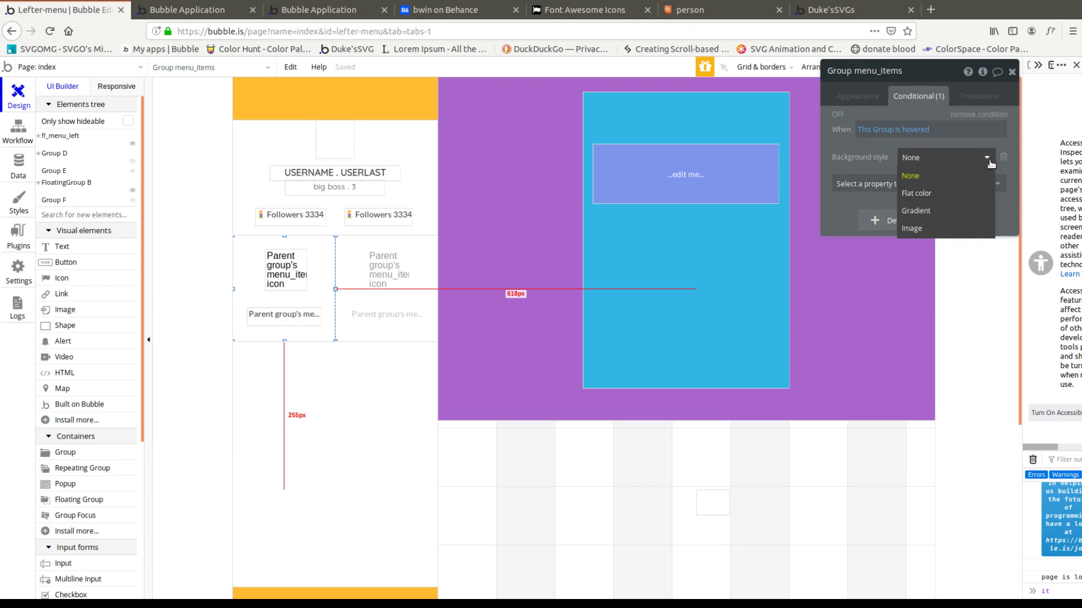
click(1005, 157)
click(1003, 159)
click(991, 163)
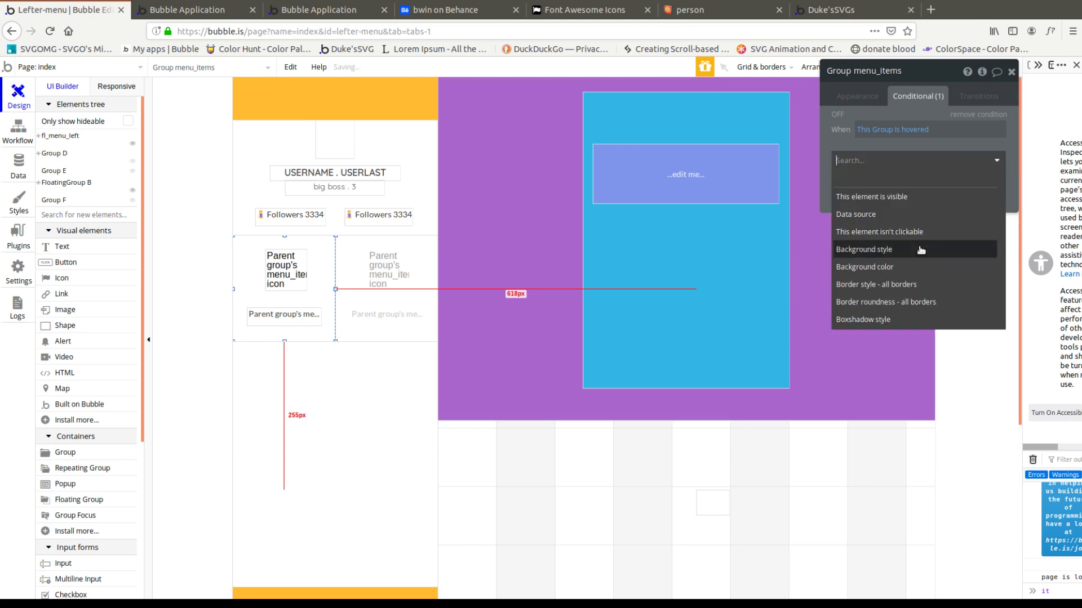
click(904, 264)
click(938, 156)
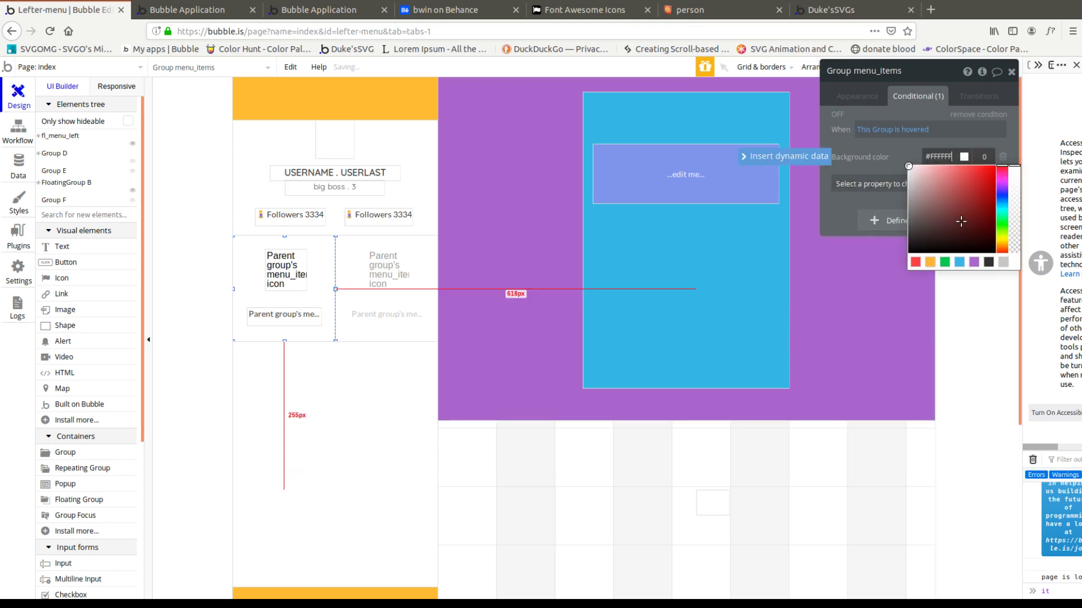
click(960, 262)
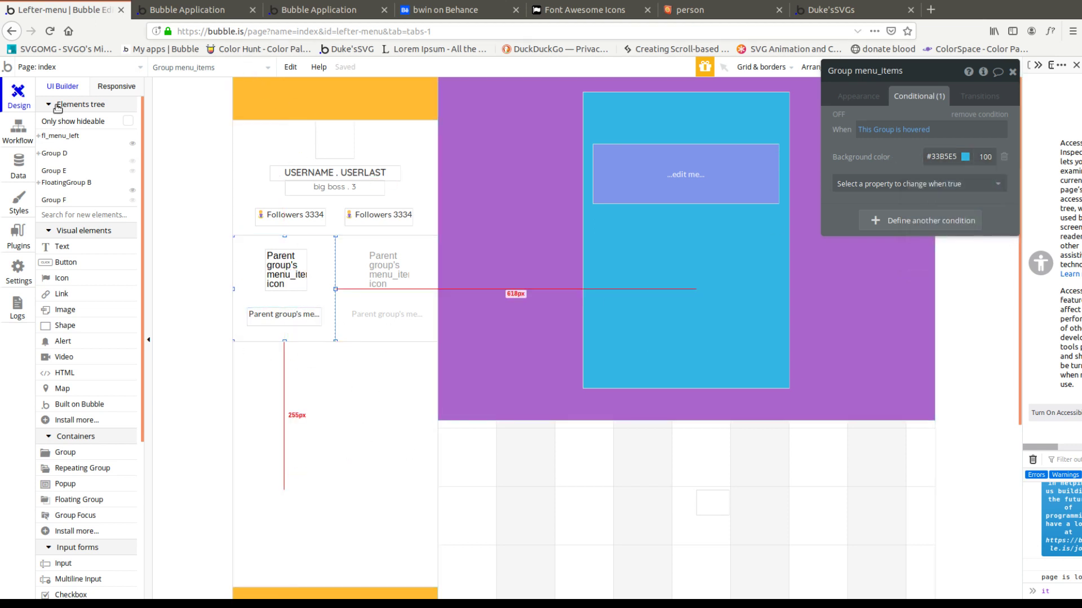
click(164, 14)
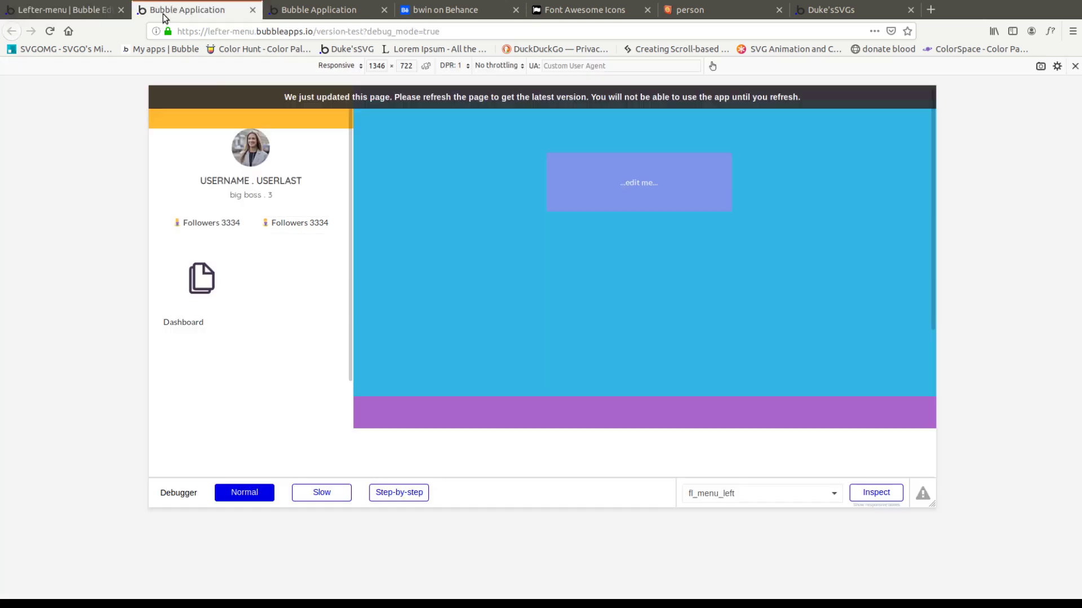
click(219, 93)
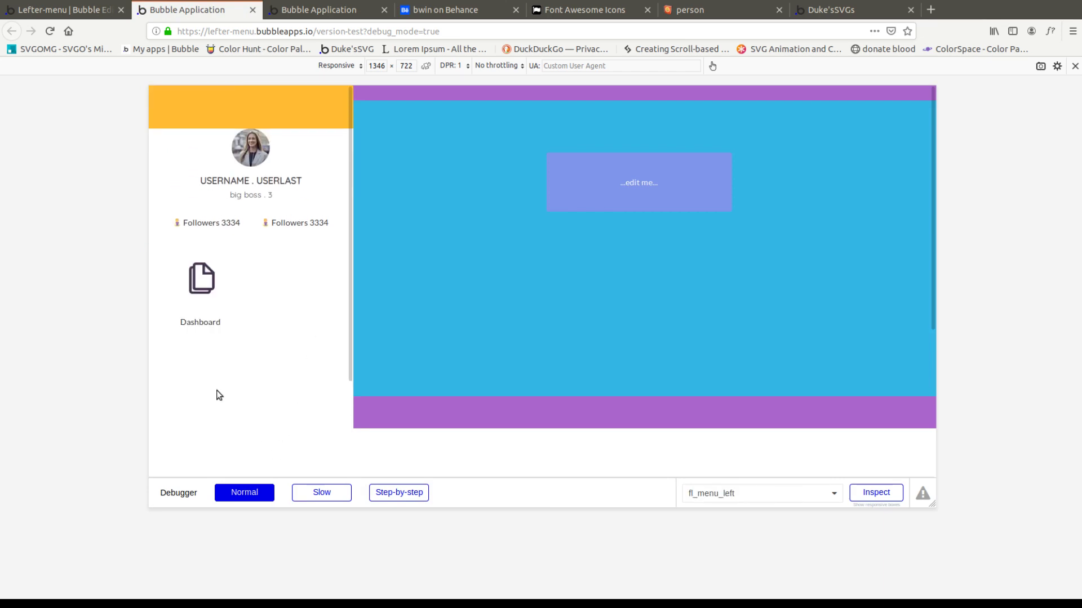
click(63, 9)
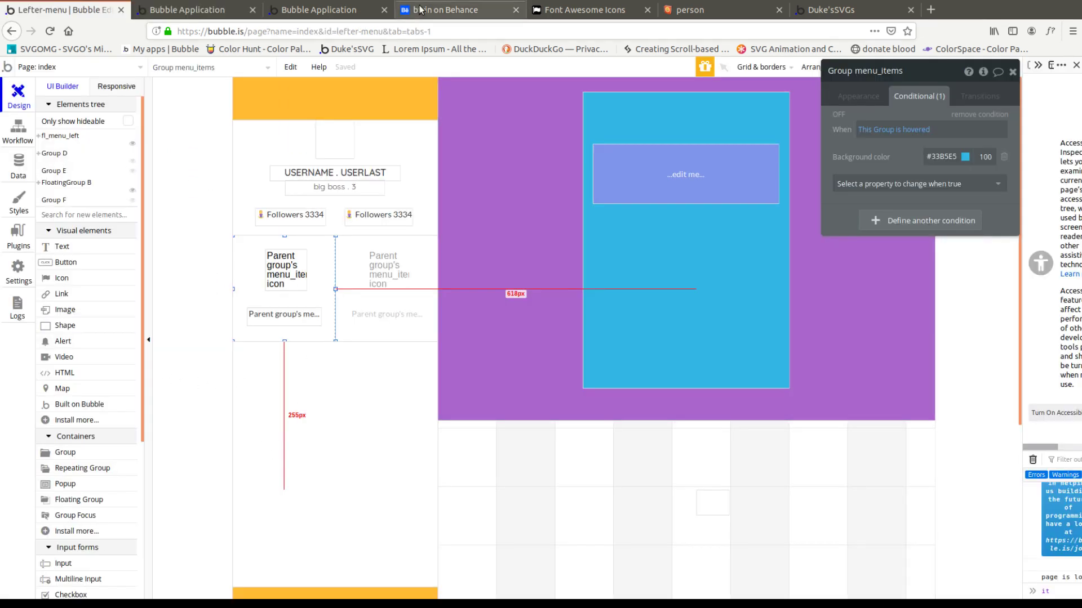
Step: Compare with the reference dashboard design, then open the app's data in Bubble
click(445, 10)
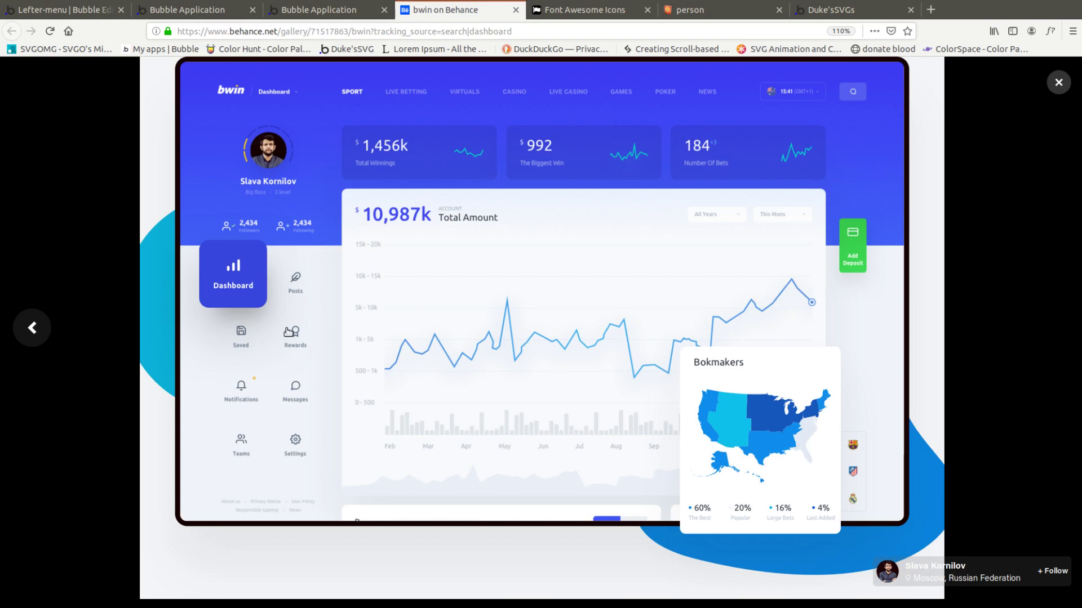
click(64, 9)
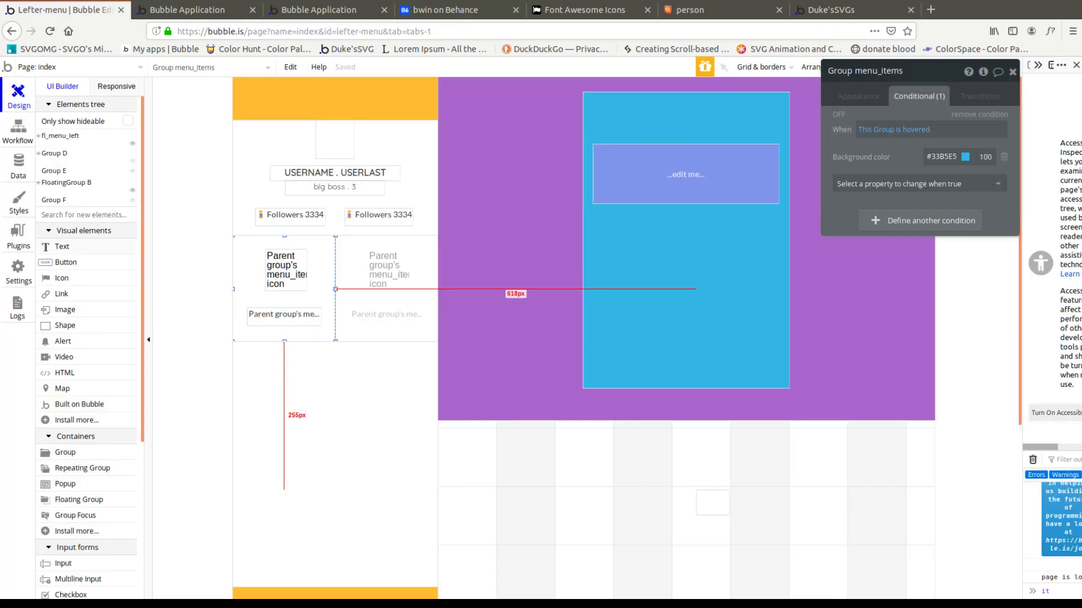
click(20, 163)
click(20, 133)
click(19, 169)
Step: Start a new menu_items entry titled Feather and go to the emoji search for its icon
click(671, 172)
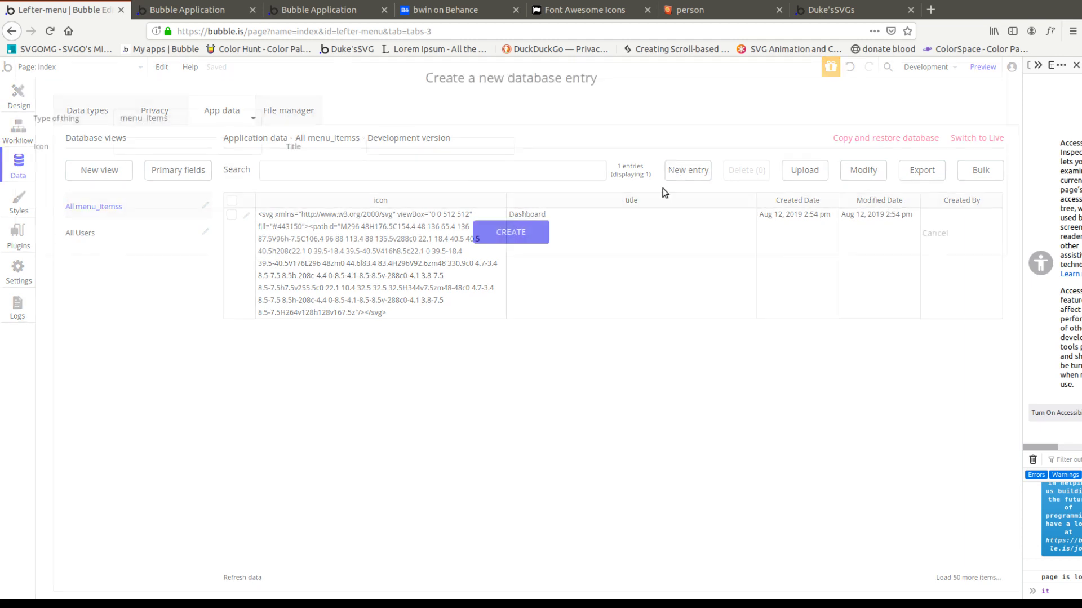
click(377, 140)
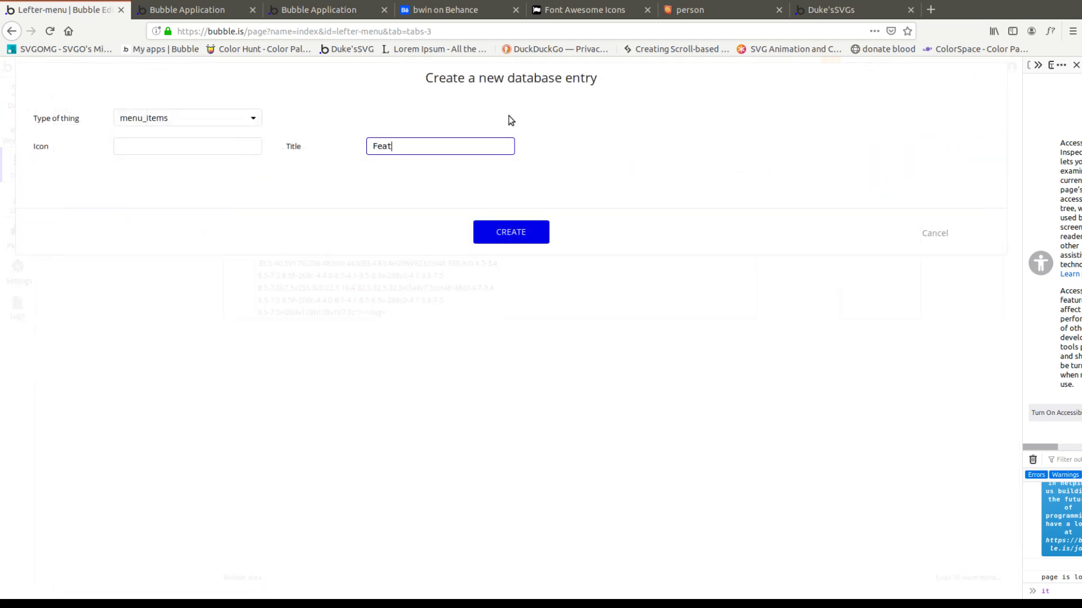
click(169, 147)
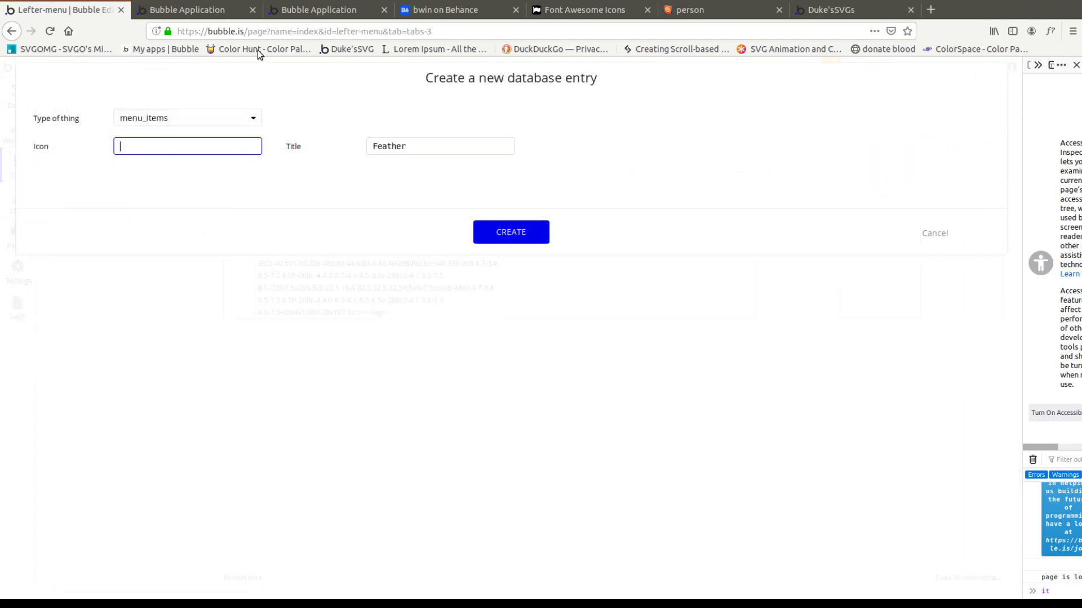
click(696, 9)
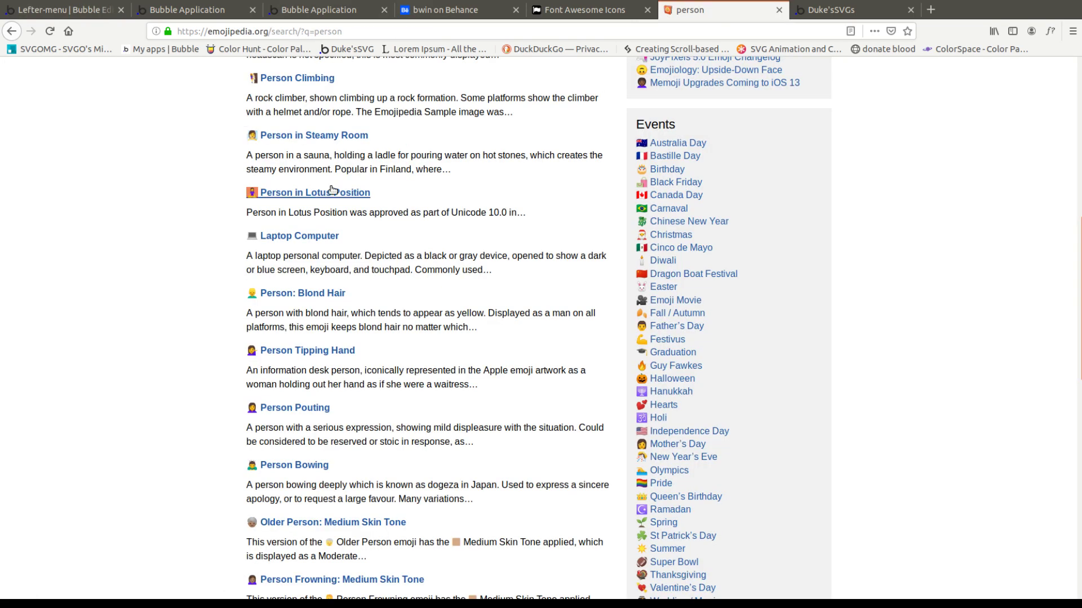
Step: Search Emojipedia for 'feather'
scroll(338, 192, up, 5)
triple_click(325, 83)
text(f)
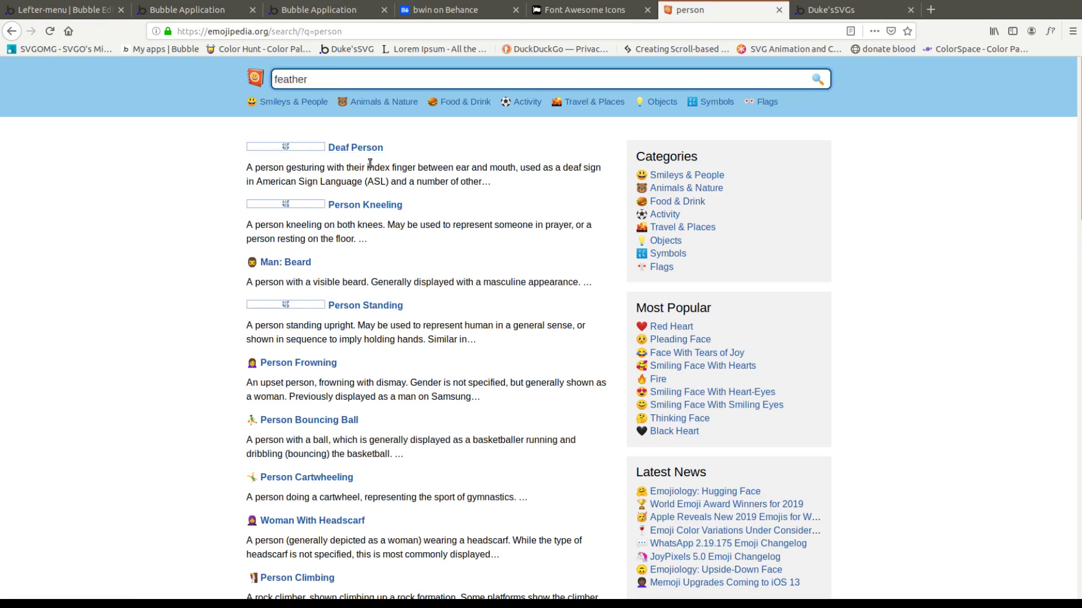
text(eather)
key(Return)
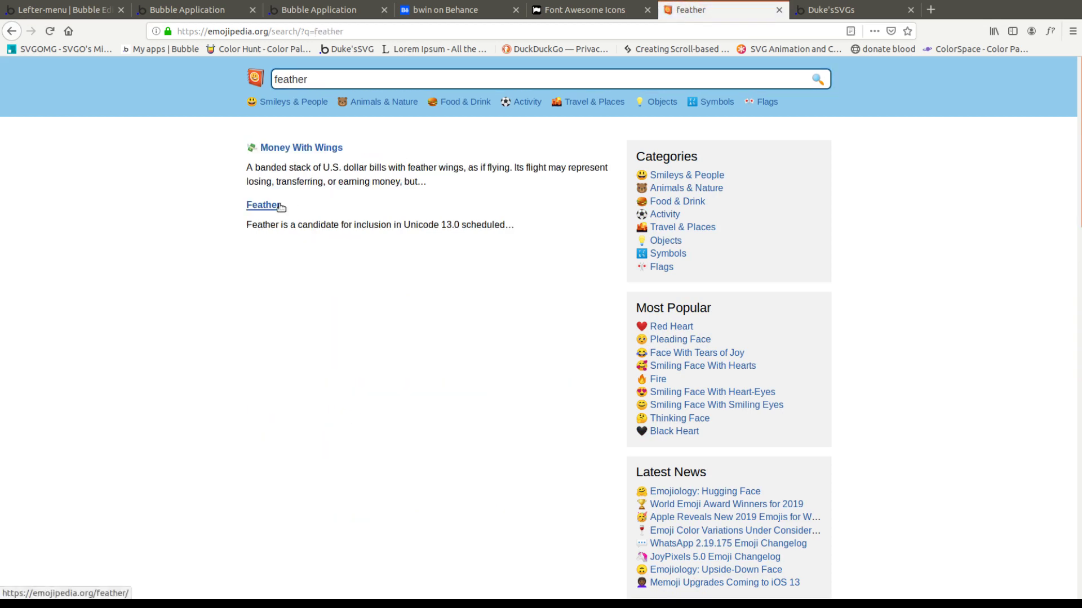
Step: Search for 'unicorn' instead and return to the new entry's Icon field
double_click(309, 79)
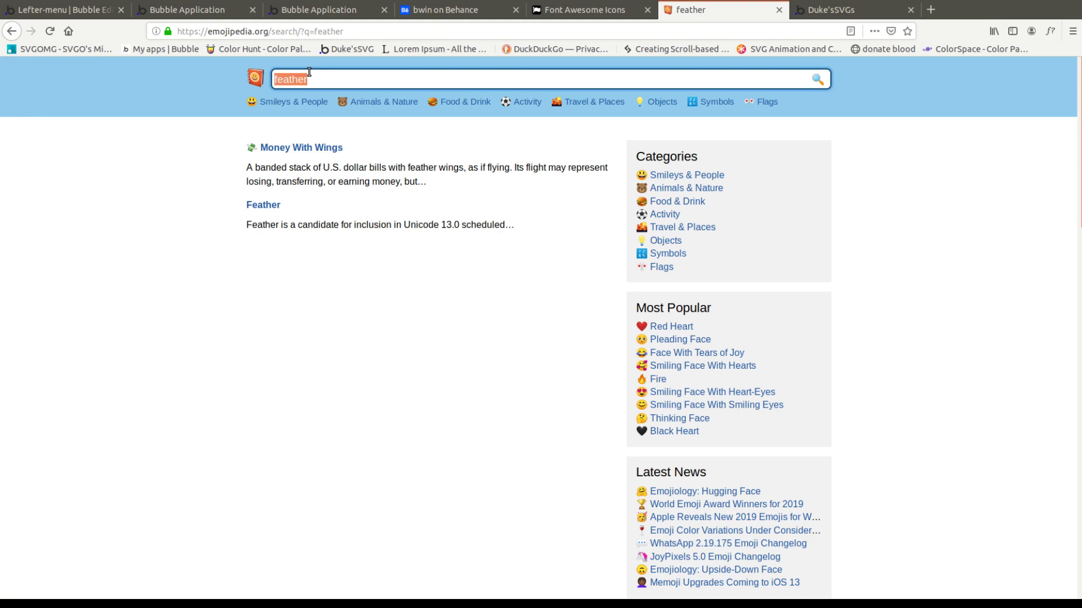
text(unicorn)
key(Return)
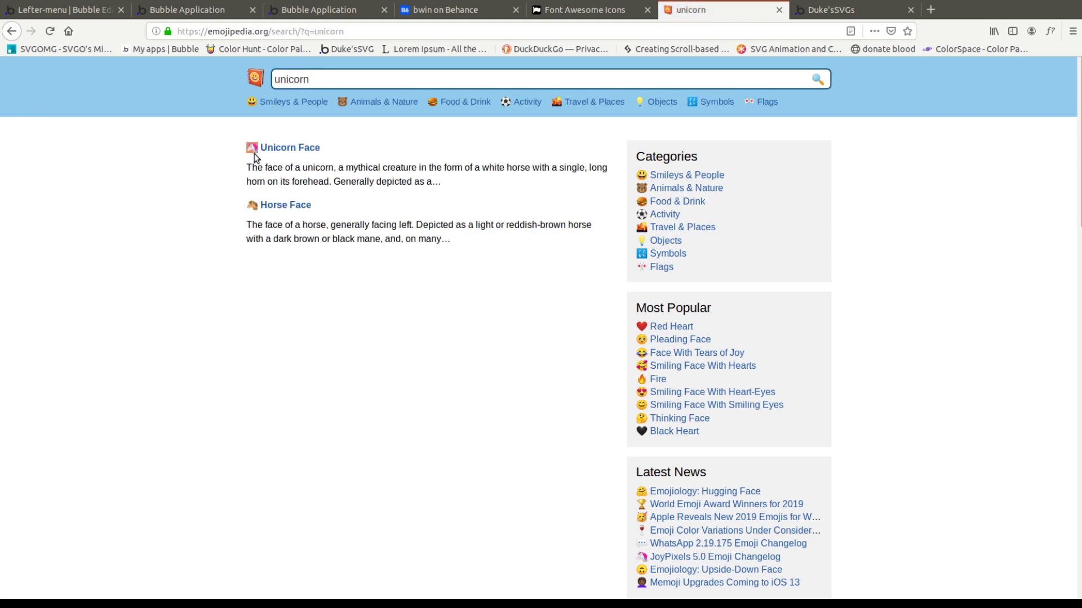
click(124, 16)
click(144, 149)
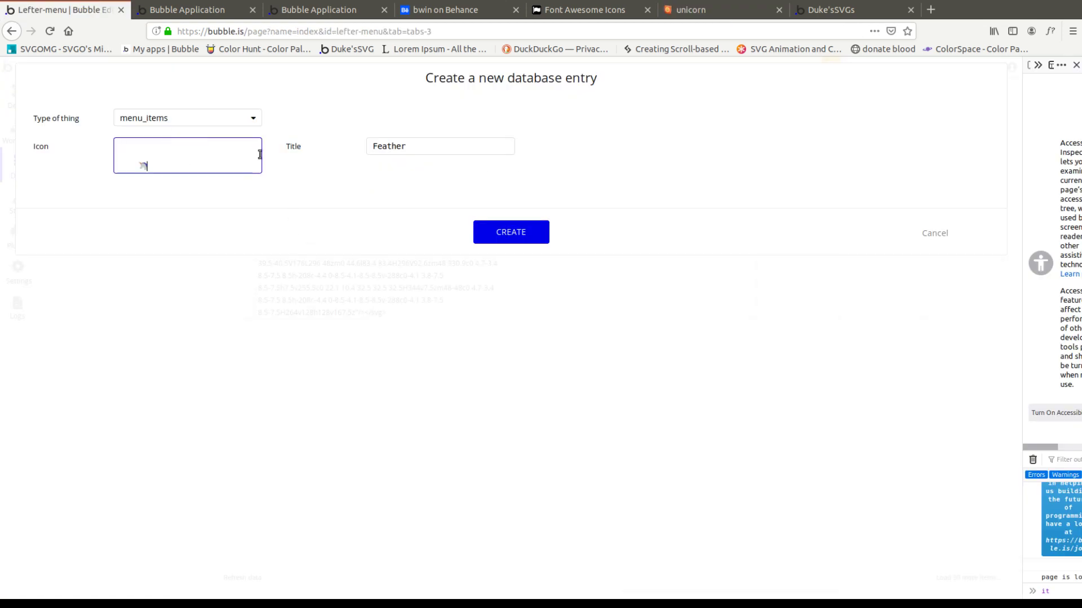
Step: Put the unicorn emoji in the Icon field and create the Feather entry
click(340, 100)
click(131, 152)
key(Delete)
click(455, 99)
click(525, 240)
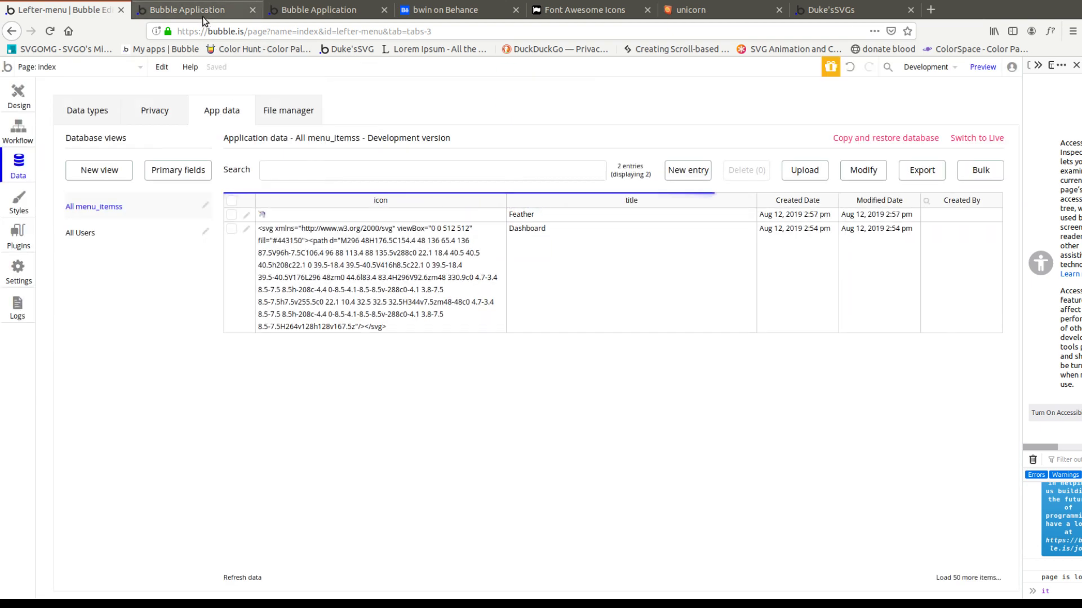
Step: Check the Feather tile in the running app, then return to the Design tab
click(191, 10)
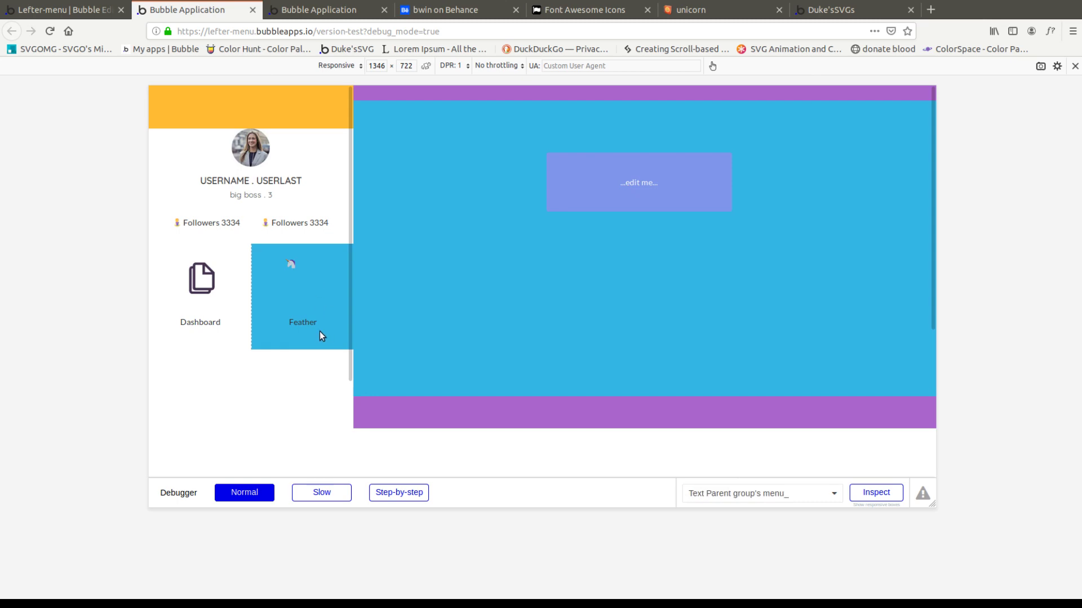
click(62, 10)
click(18, 97)
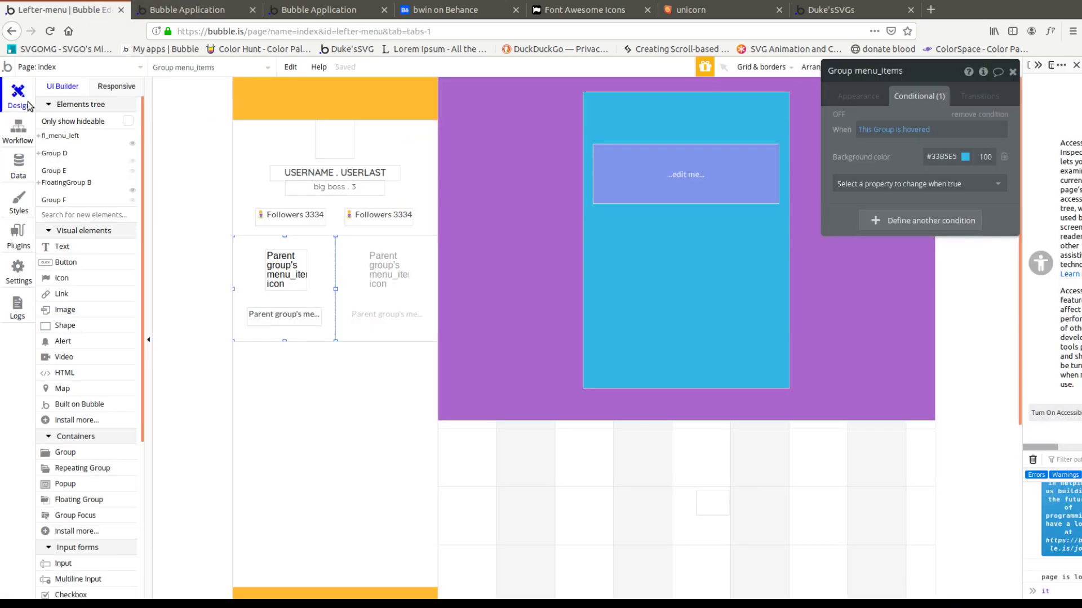
Step: Draw a Text at the top of the first menu cell, remove its style, and set size 96
click(366, 270)
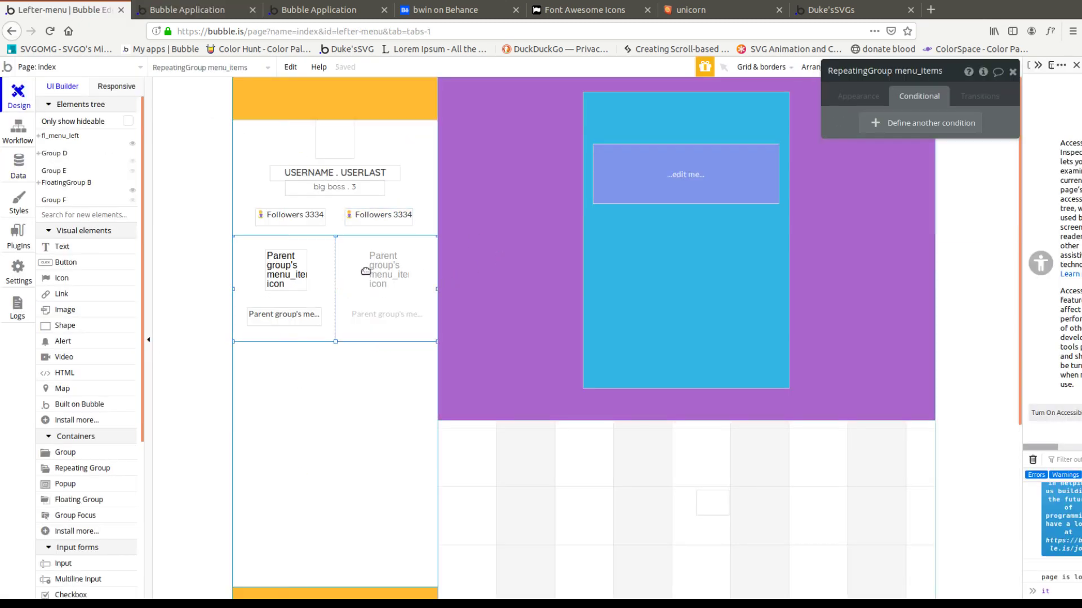
click(59, 247)
mouse_move(255, 241)
mouse_down()
mouse_move(327, 252)
mouse_move(320, 260)
mouse_up()
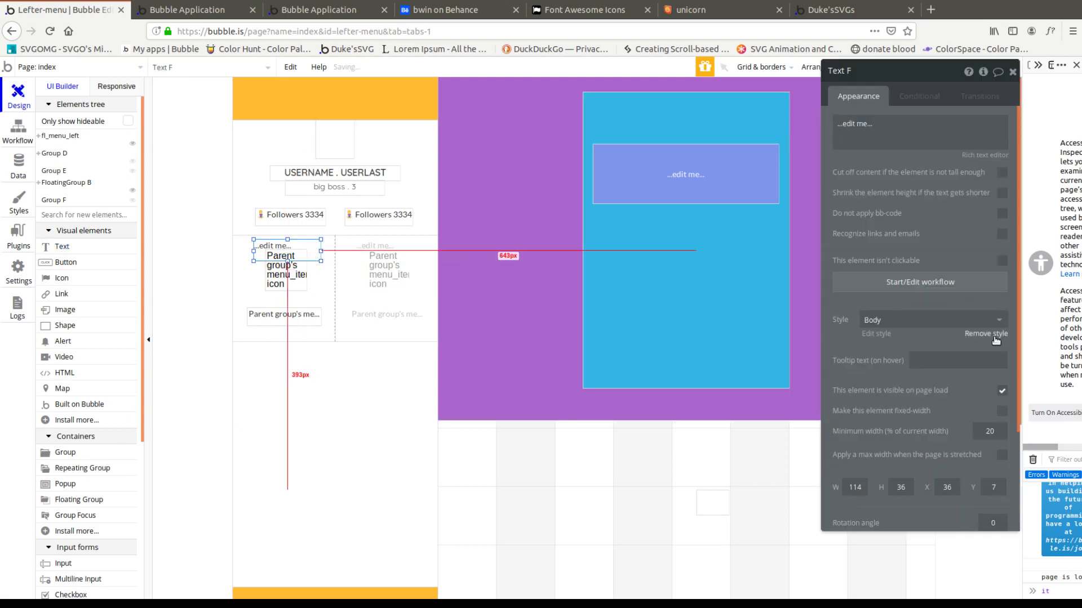
click(985, 334)
click(979, 356)
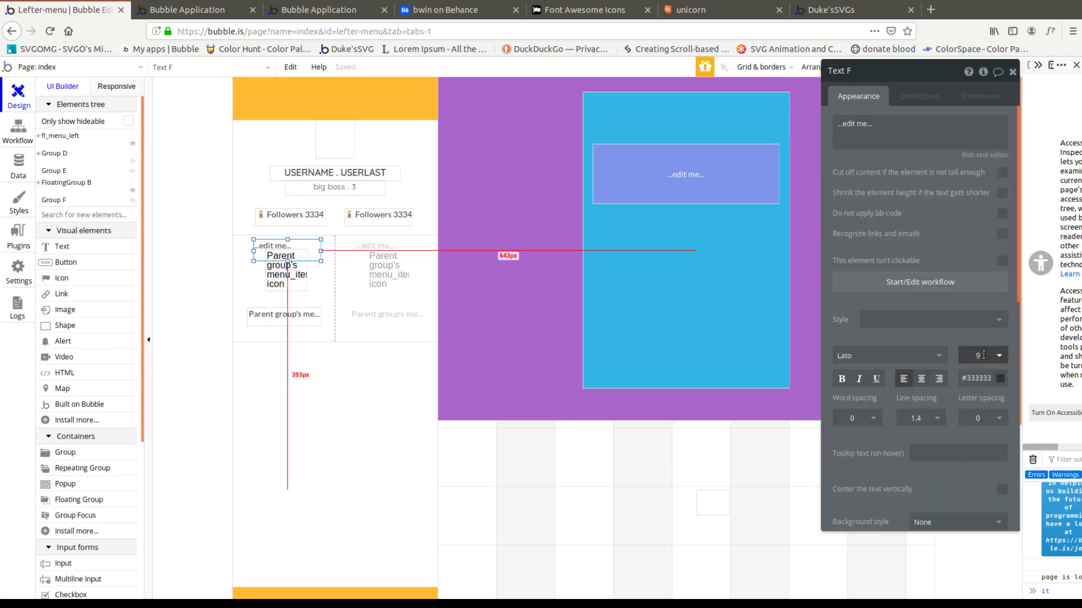
text(96)
click(892, 138)
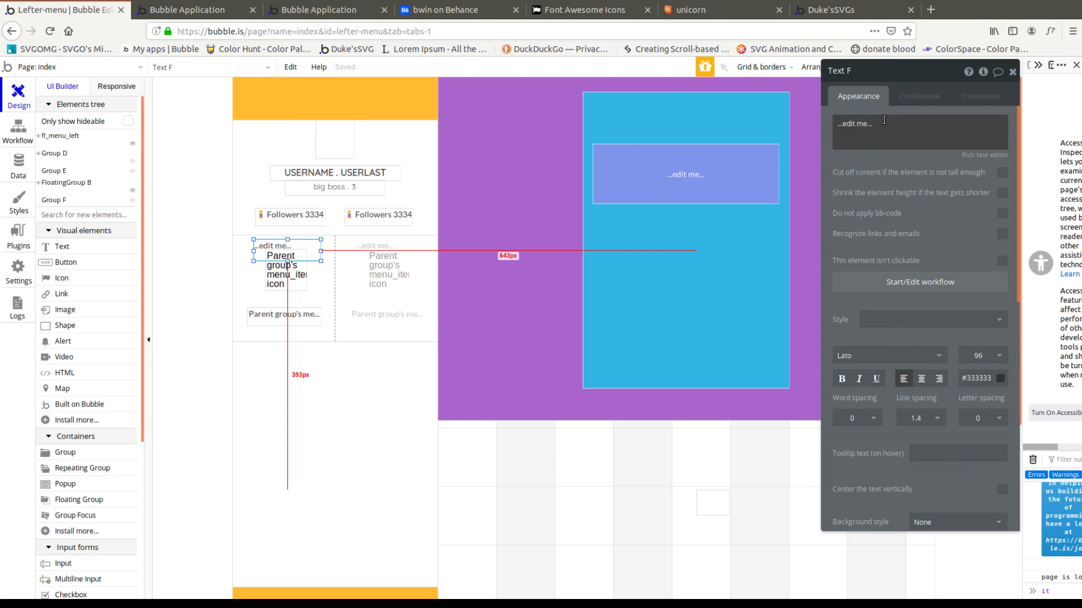
Step: Bind the text to Parent group's menu_items's icon, nudge it lower, and preview it
triple_click(884, 120)
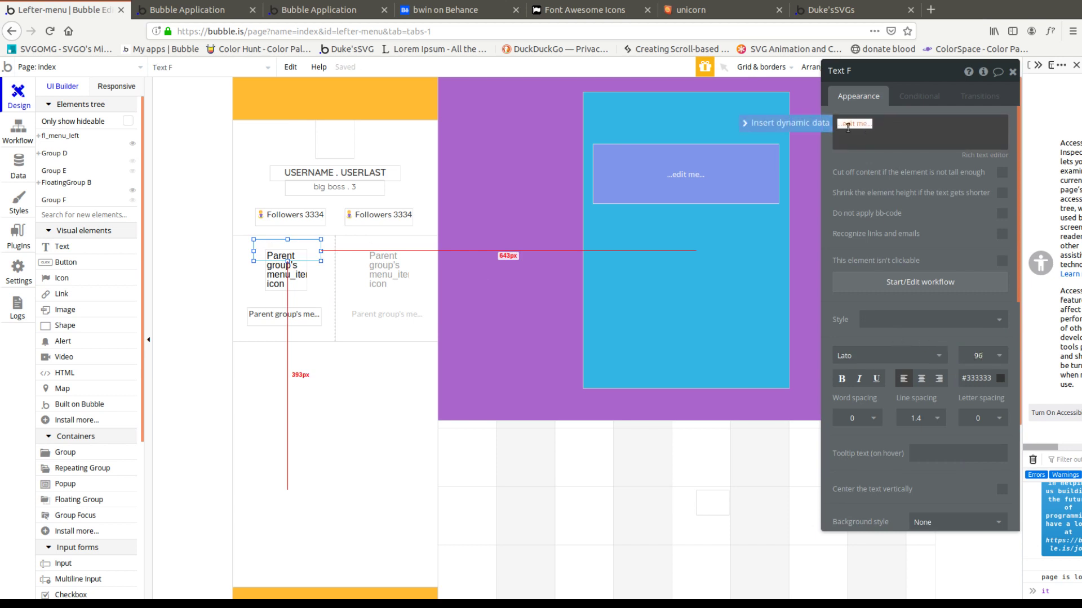
click(786, 123)
click(903, 156)
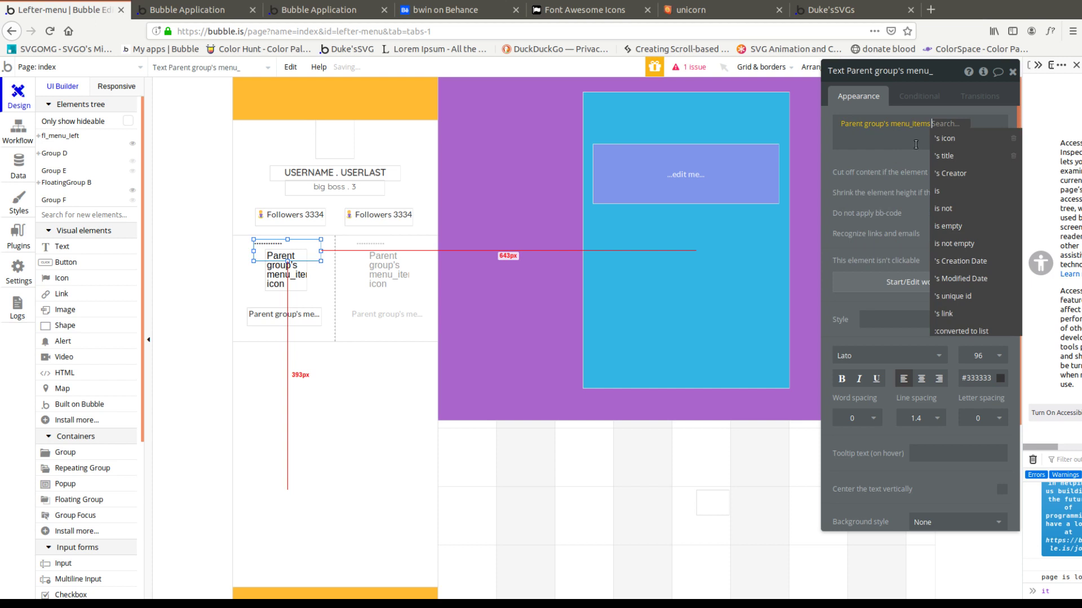
click(980, 143)
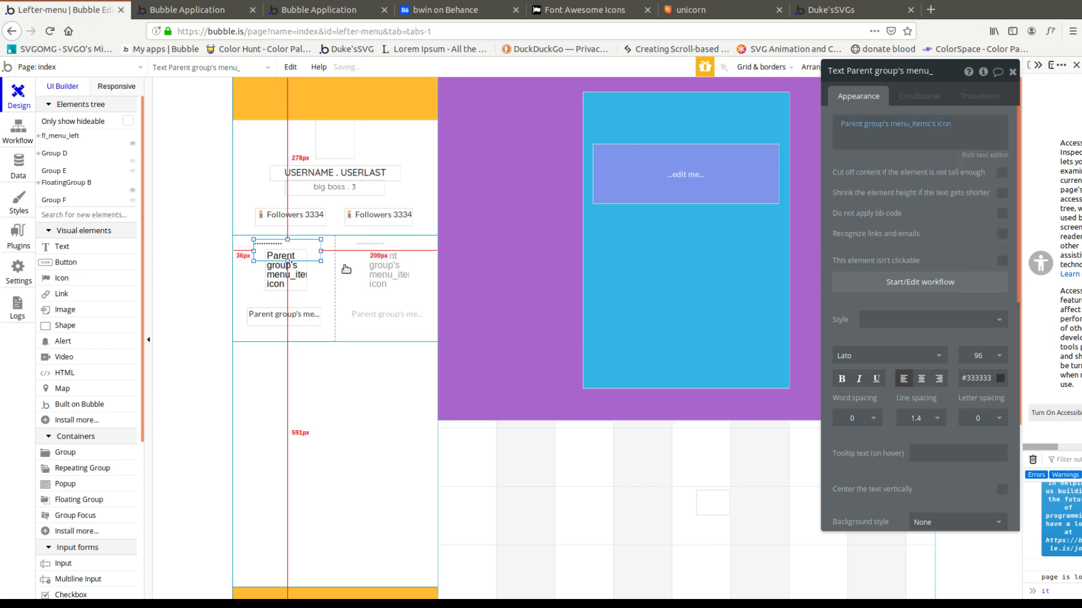
click(312, 257)
drag(312, 257, 313, 272)
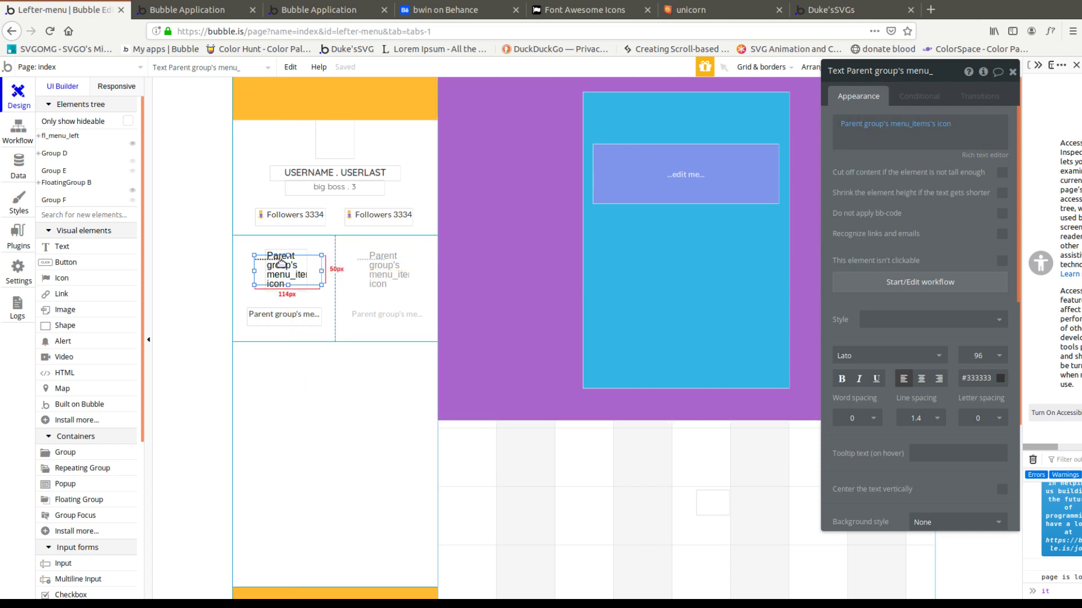
click(185, 10)
click(282, 338)
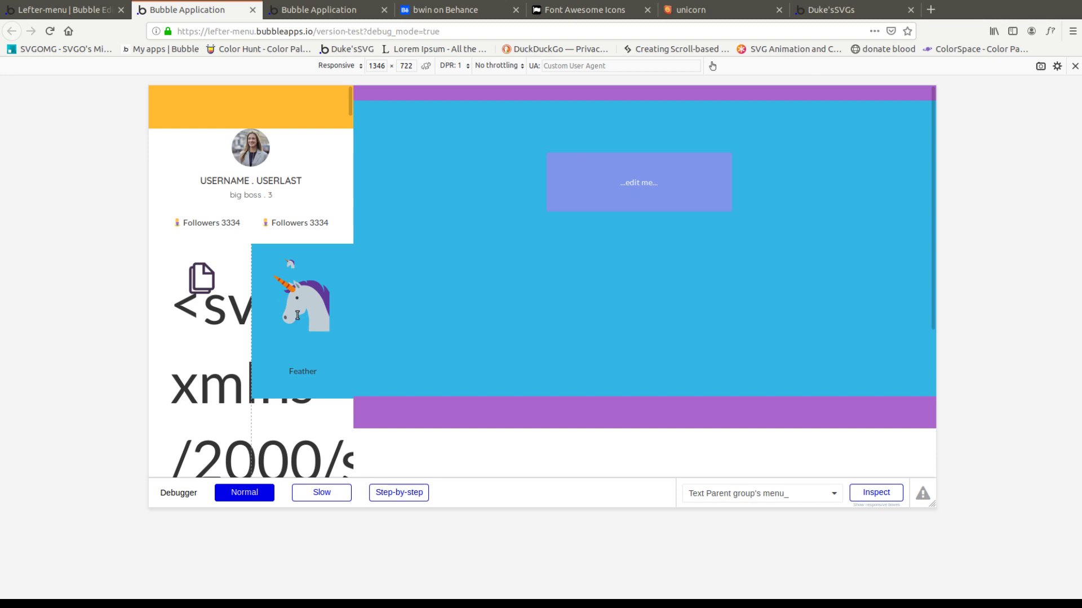
Step: Back in the editor, open App data and modify the Feather entry
key(ctrl+Page_Up)
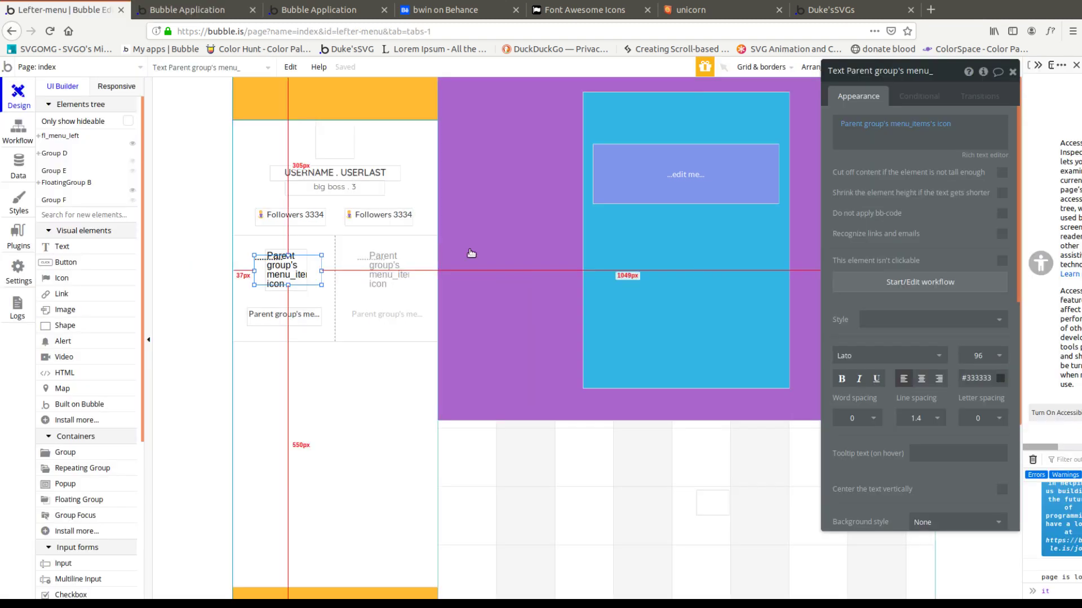
key(Escape)
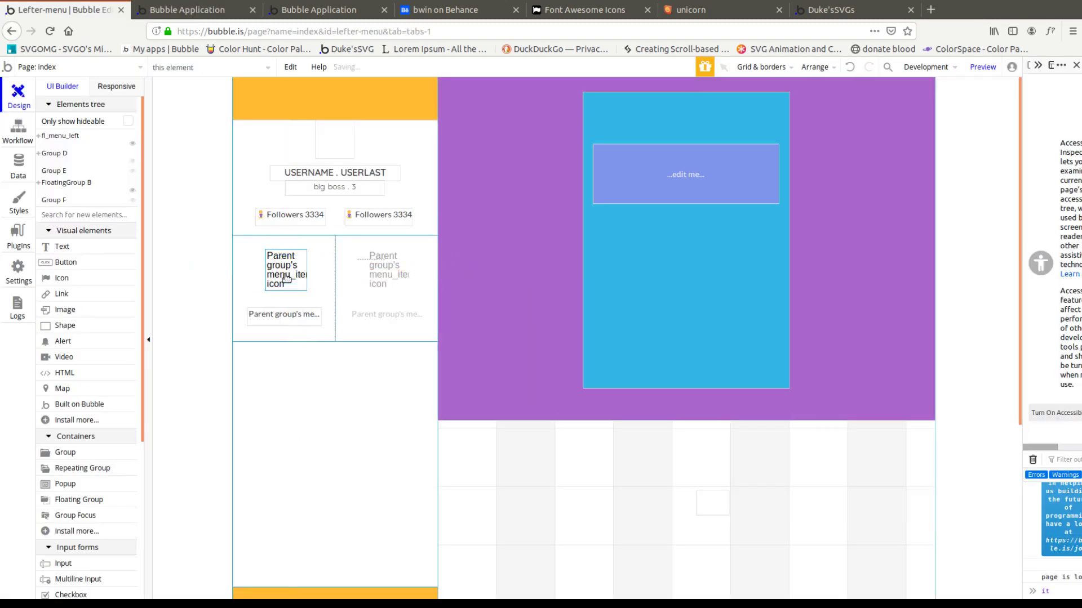
click(18, 168)
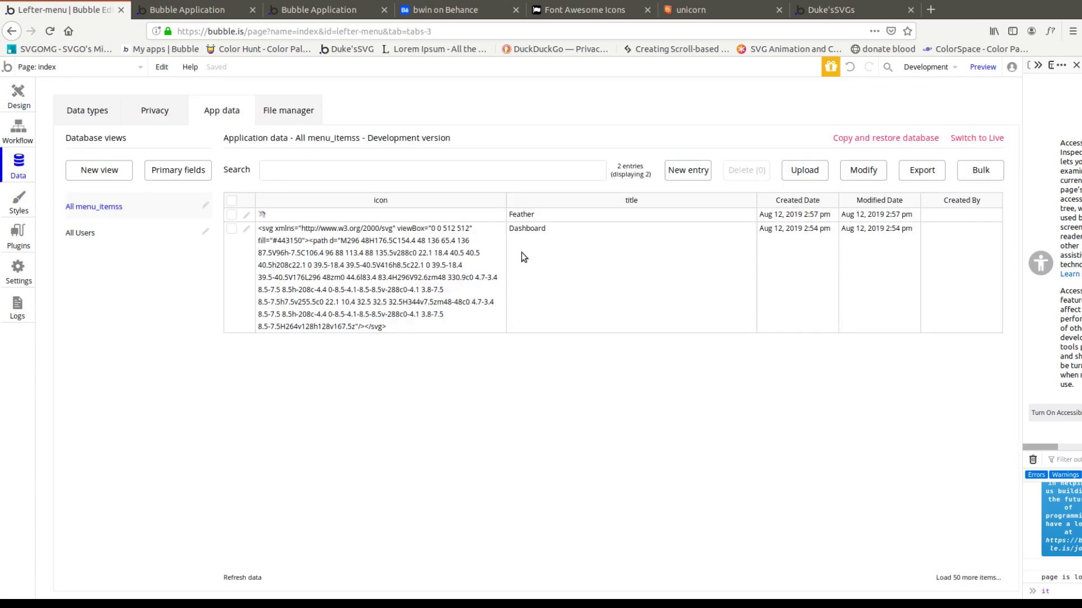
click(249, 217)
Step: Paste the Compass SVG from Duke's SVGs into the Icon field and save the entry
click(845, 10)
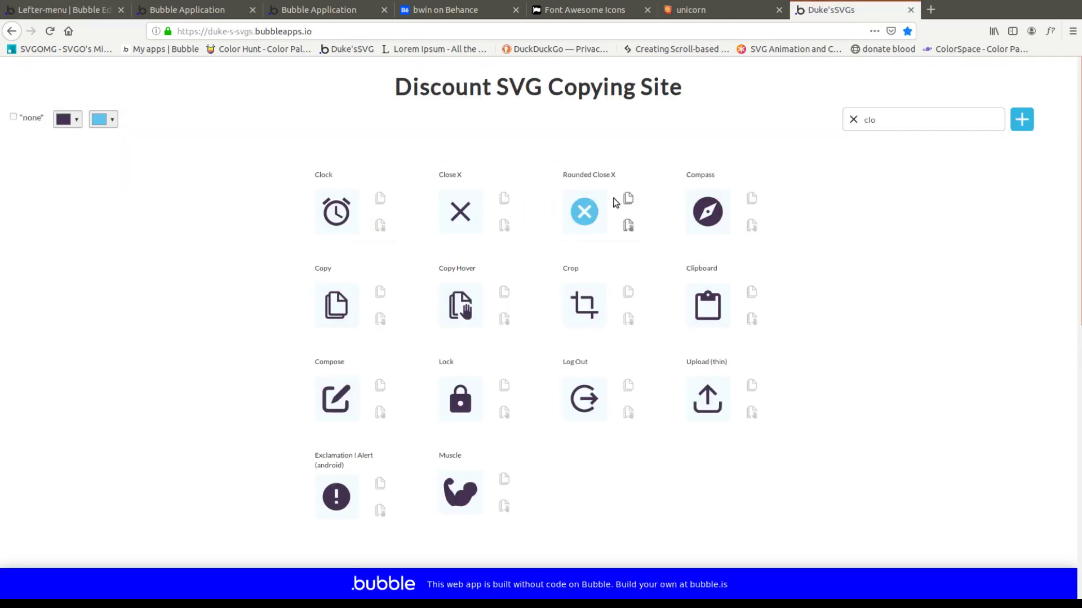
click(753, 199)
key(ctrl+Tab)
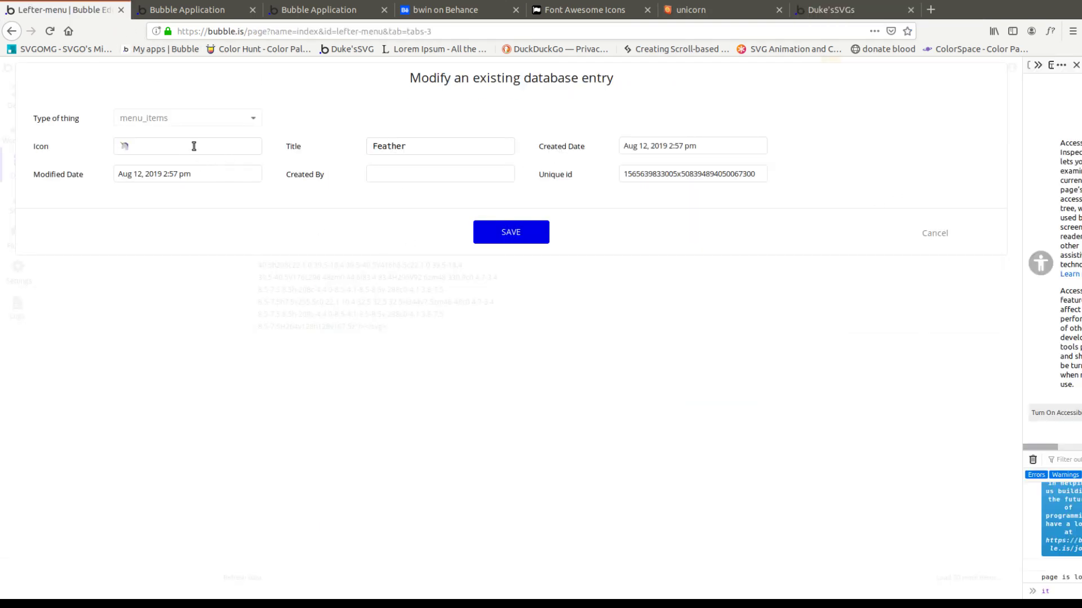
click(194, 147)
key(ctrl+v)
click(425, 205)
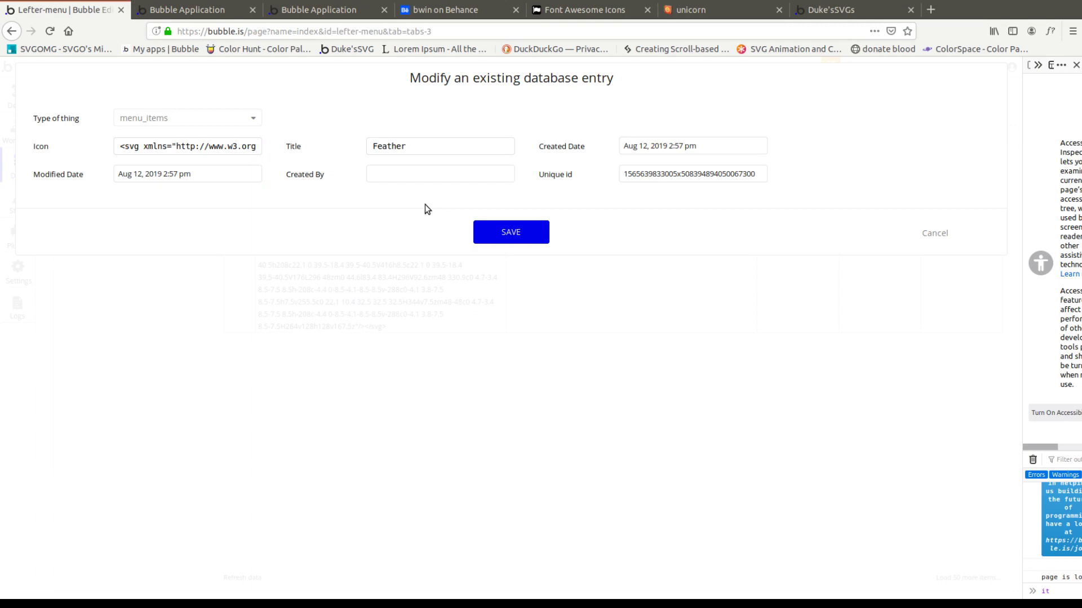
click(511, 234)
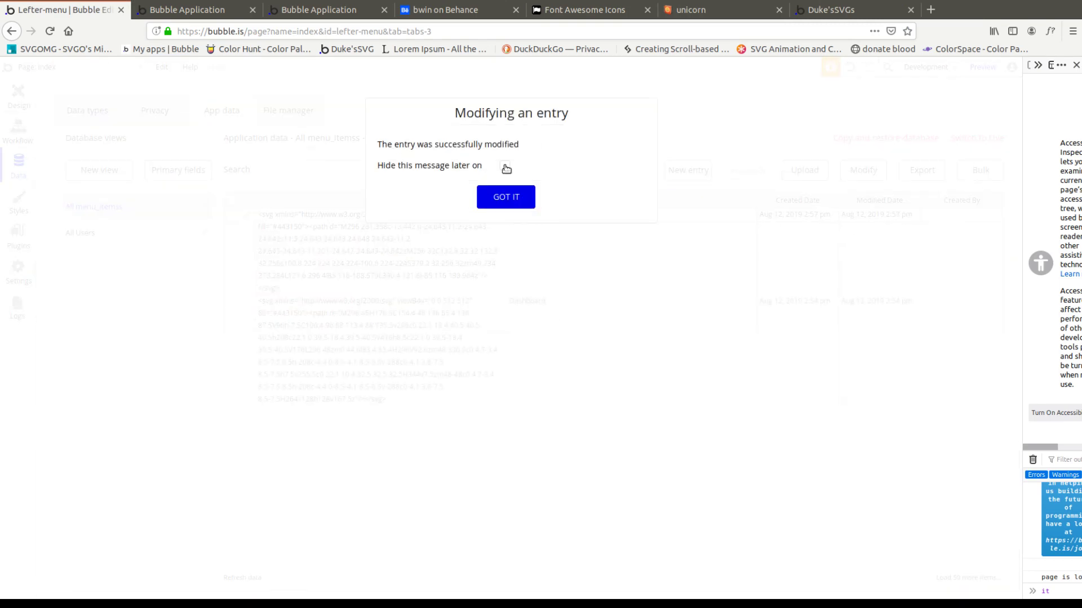
click(506, 197)
click(569, 10)
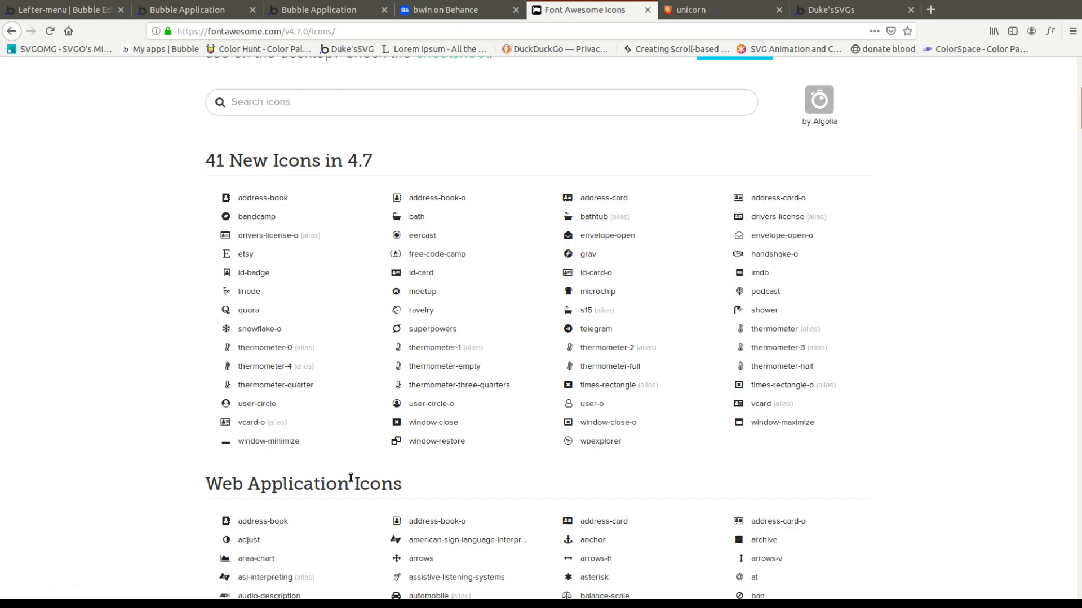
scroll(823, 259, down, 7)
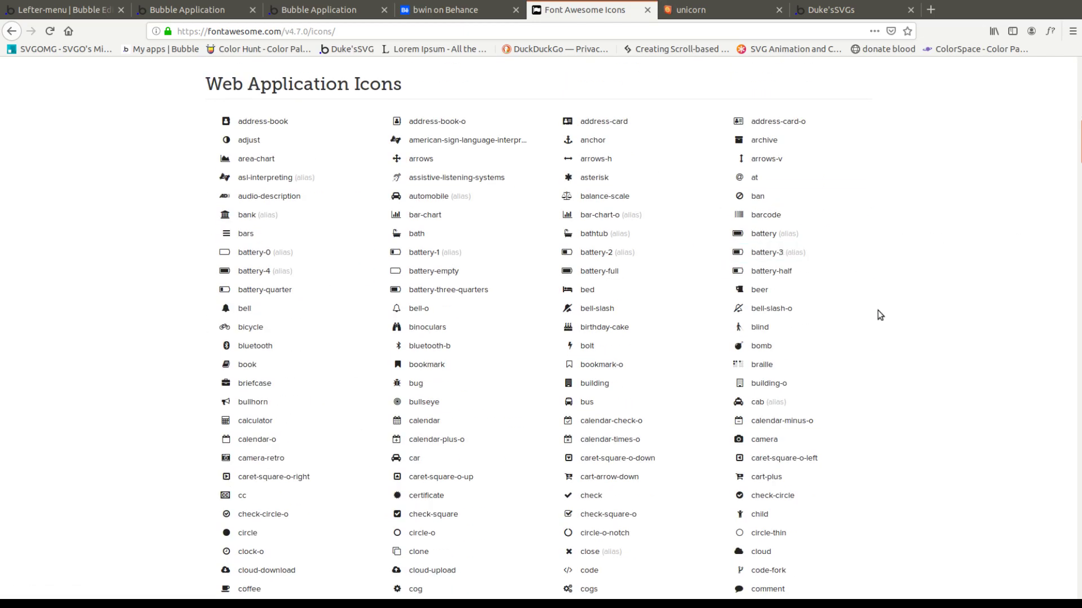
scroll(878, 314, up, 10)
scroll(889, 318, down, 5)
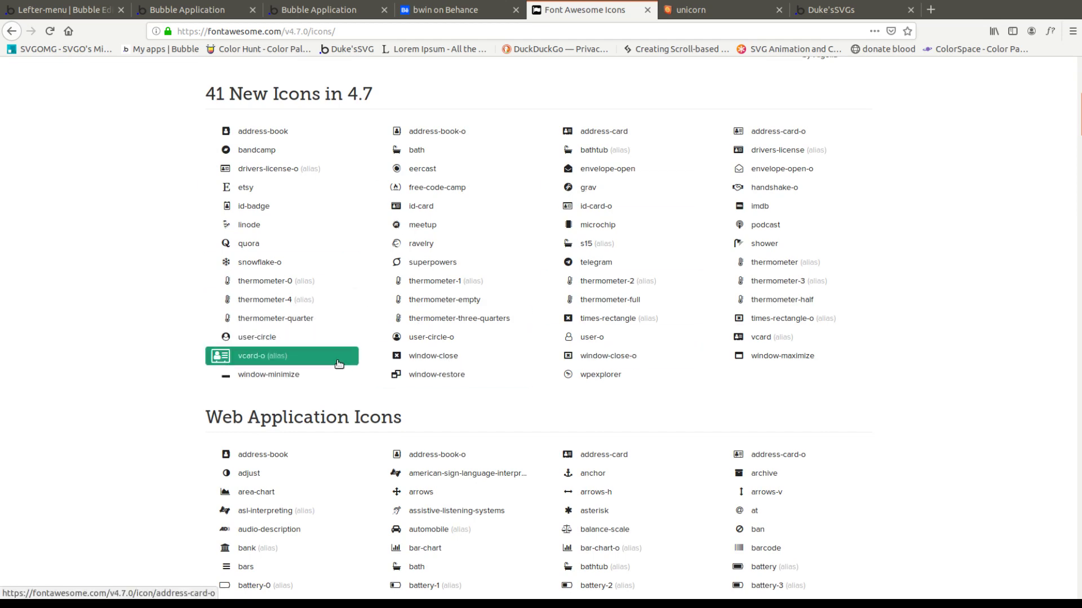
scroll(160, 212, down, 10)
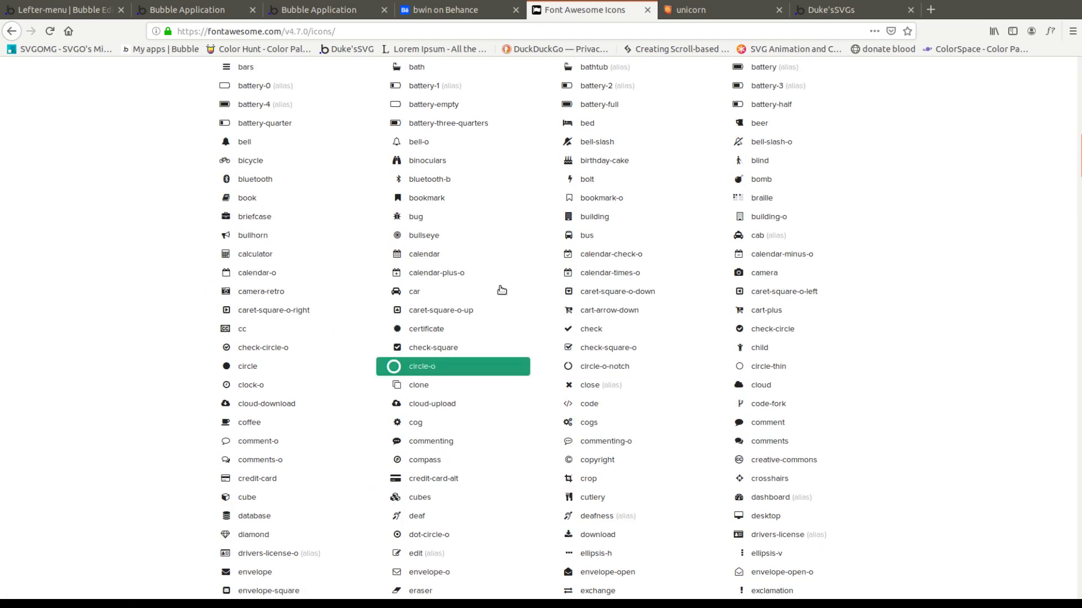
scroll(397, 314, up, 2)
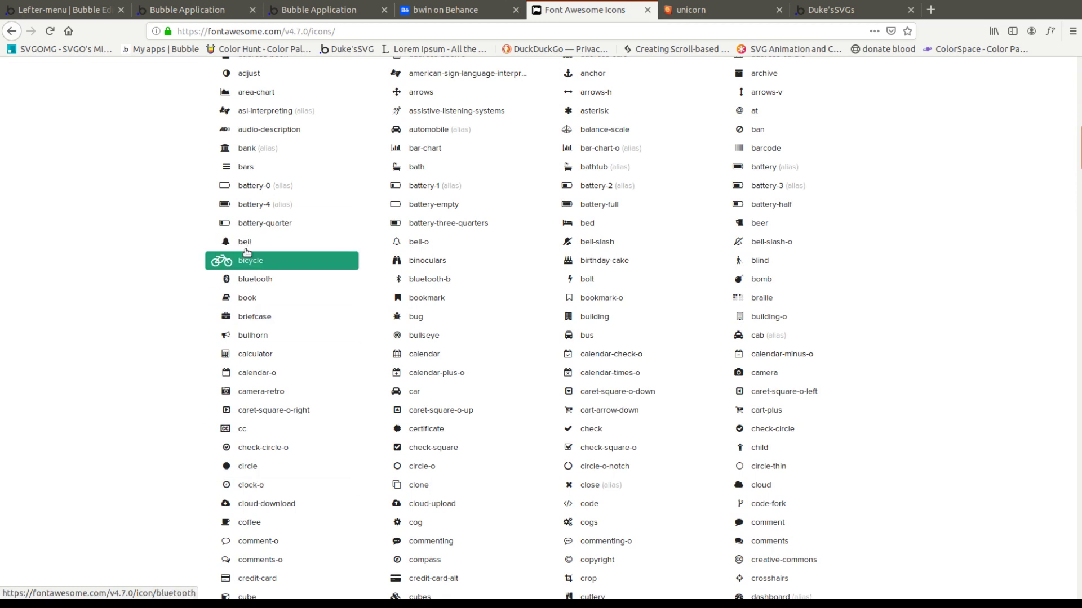
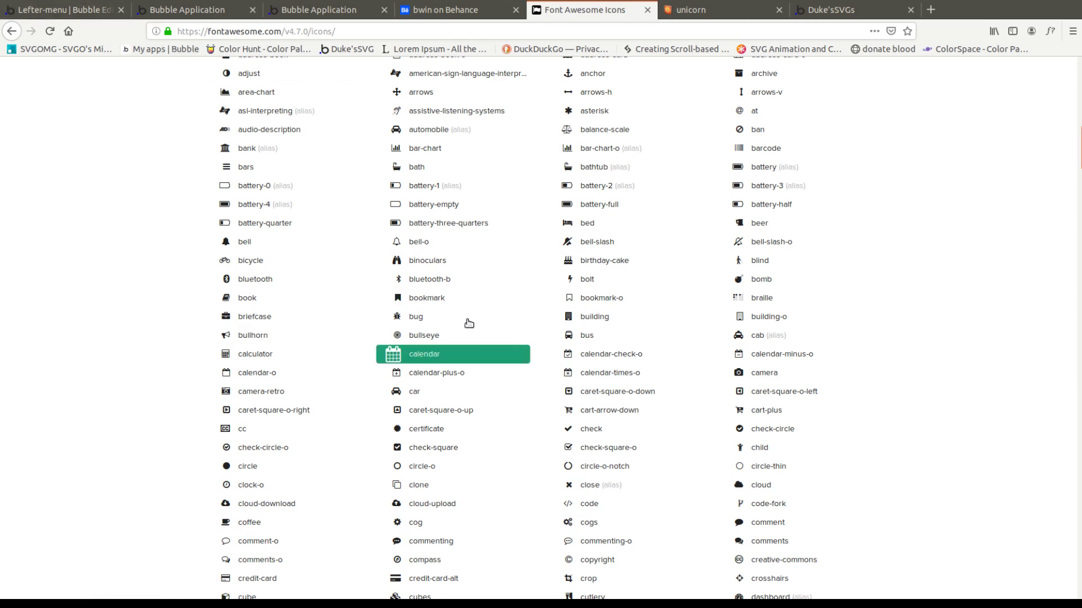
Step: Go back to the Lefter-menu Bubble Editor tab showing the Feather and Dashboard entries
click(55, 8)
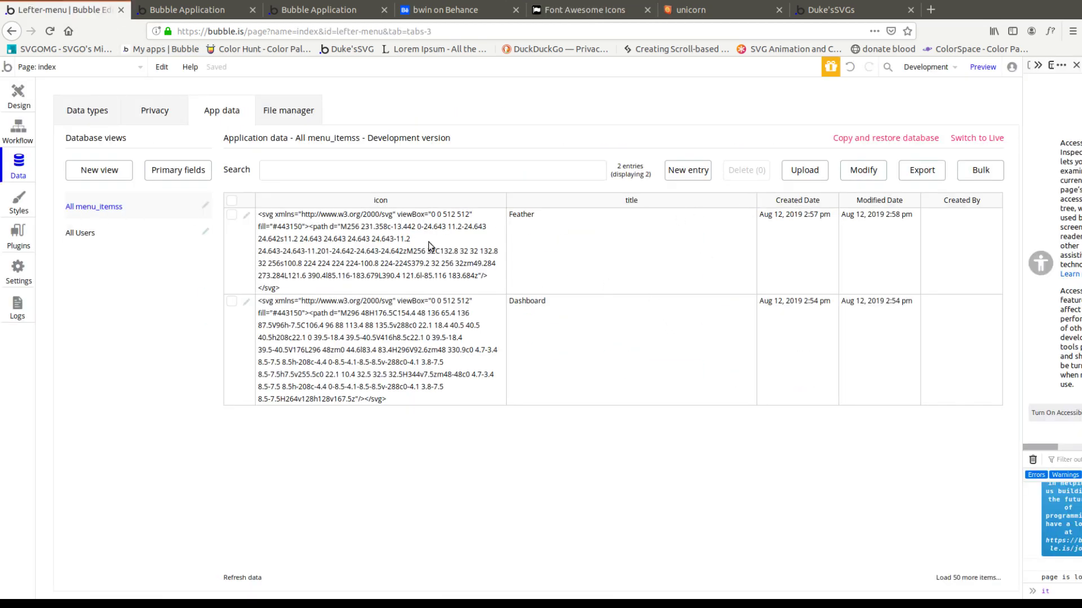
Step: Create a menu_items entry titled 'Repeating' with the Clipboard icon's SVG pasted as its Icon
click(700, 175)
click(486, 148)
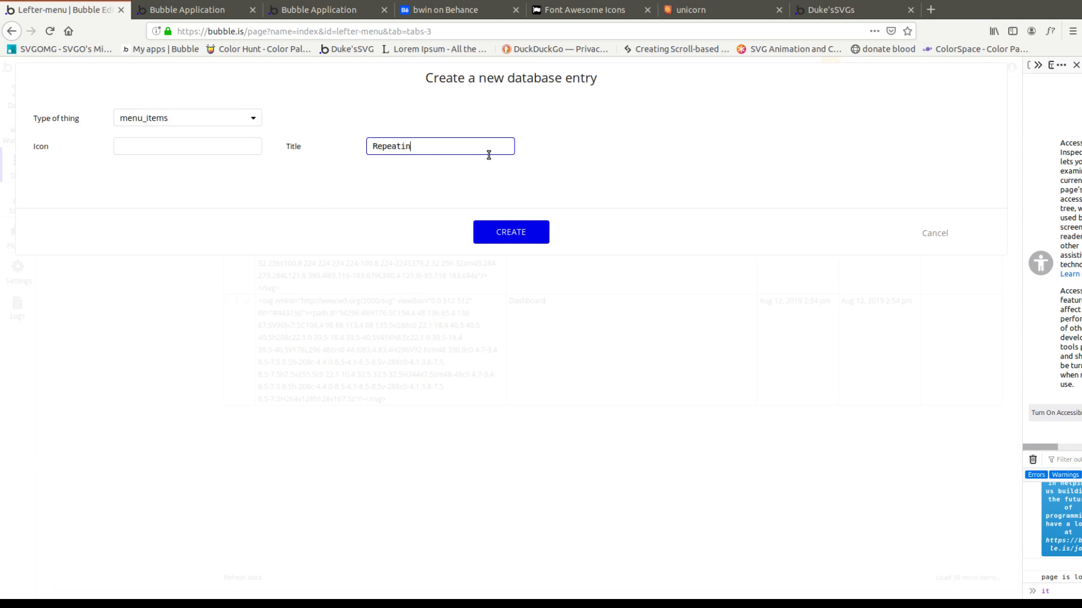
click(231, 148)
click(846, 10)
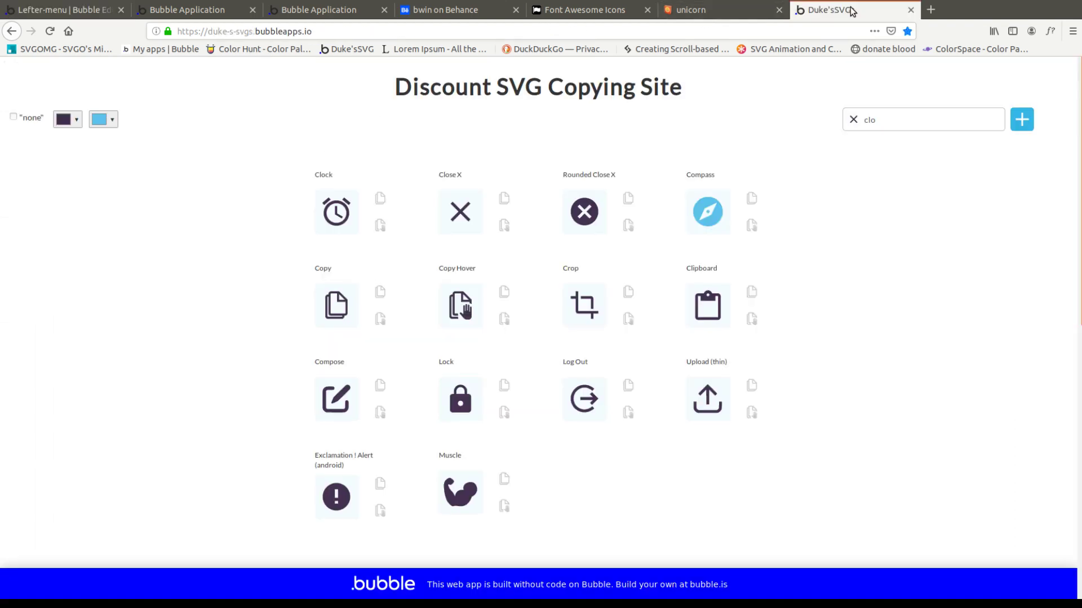
click(752, 293)
click(62, 10)
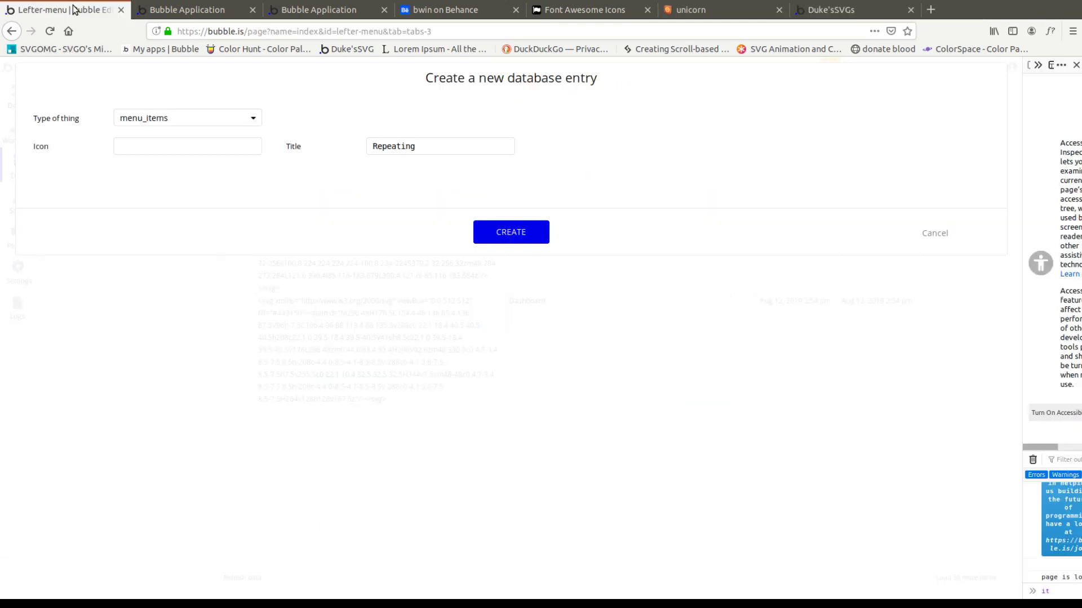
click(154, 12)
click(62, 10)
key(ctrl+v)
click(529, 229)
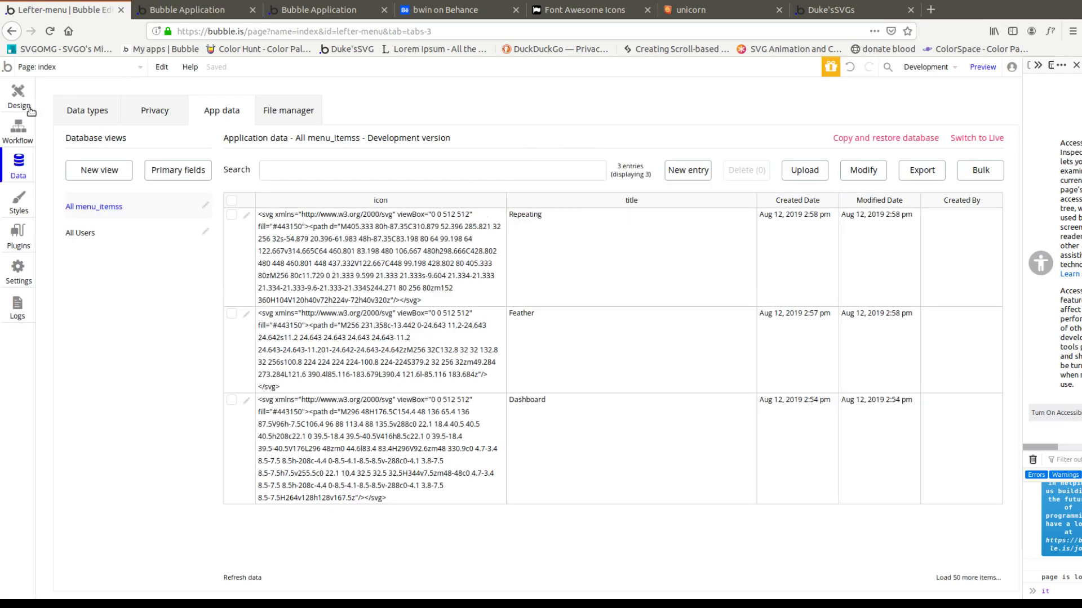
click(18, 99)
Step: Extend the page height from 905 to 1345 px
double_click(382, 445)
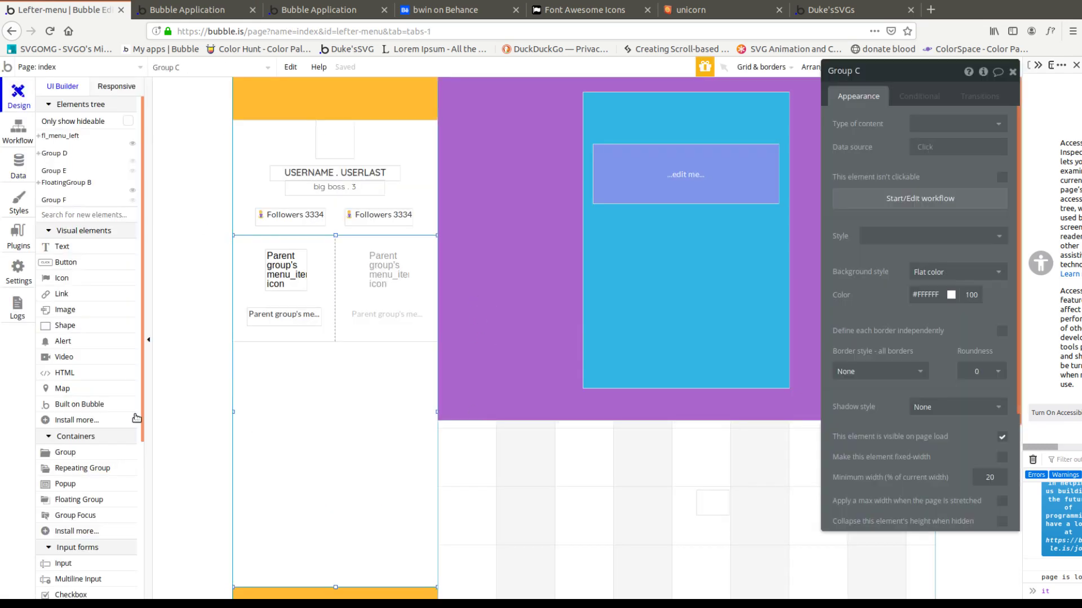
click(531, 179)
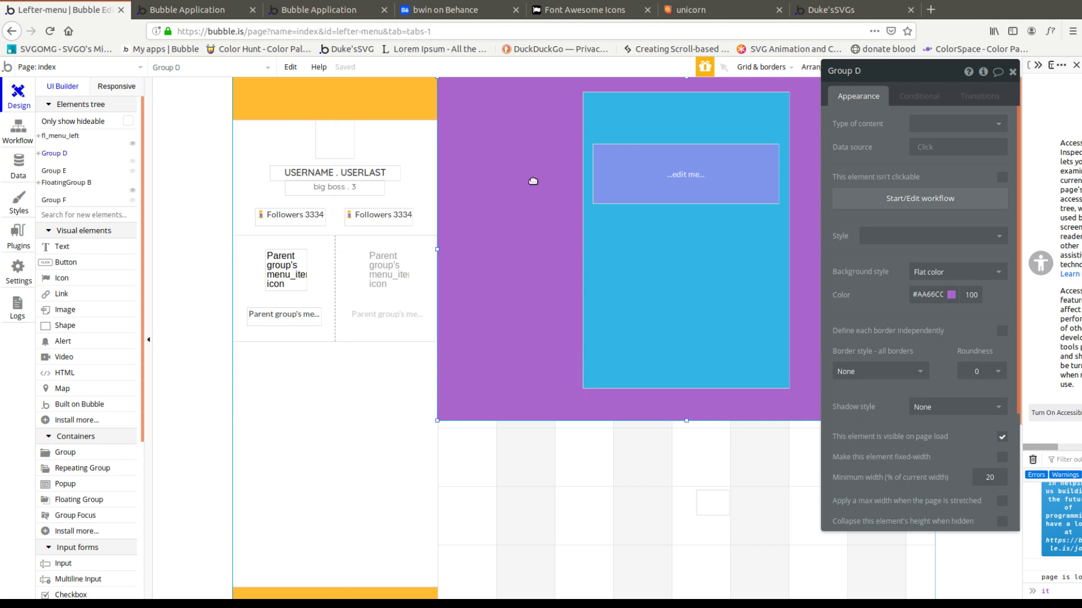
scroll(659, 205, down, 5)
click(710, 245)
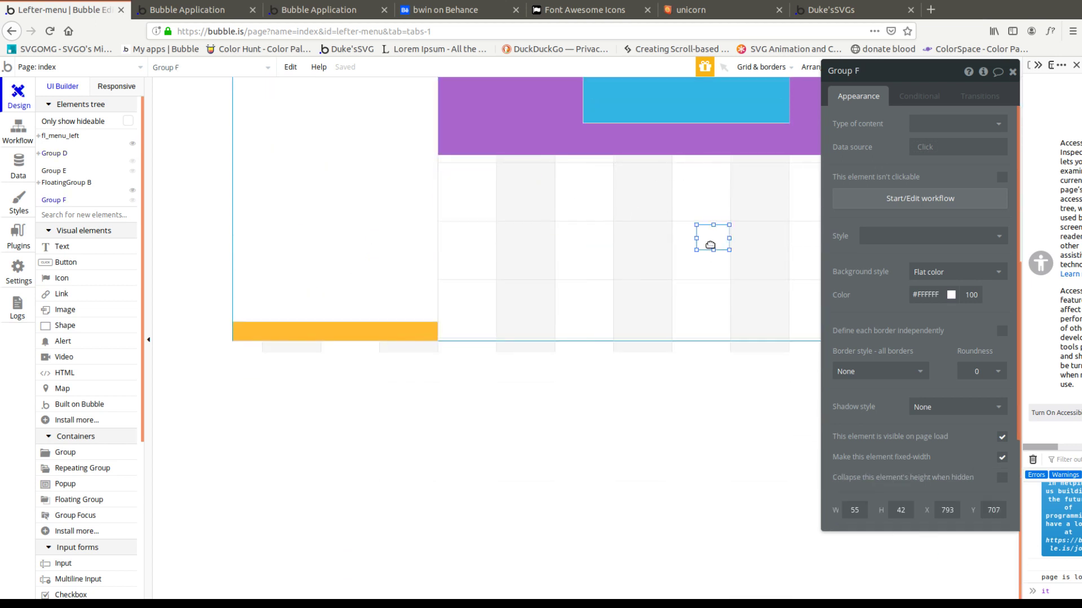
click(680, 180)
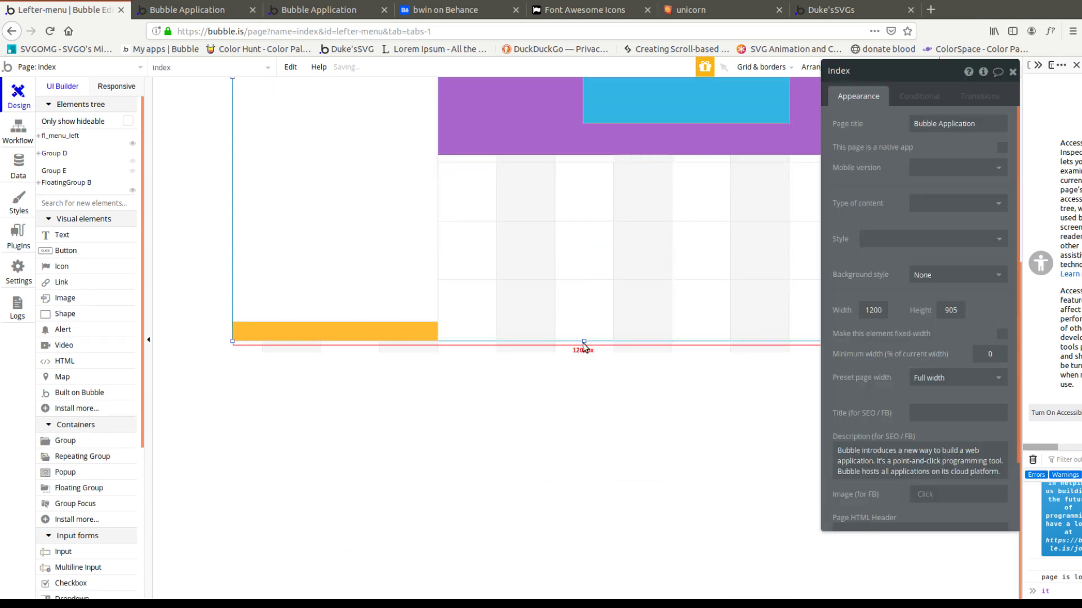
drag(586, 337, 584, 592)
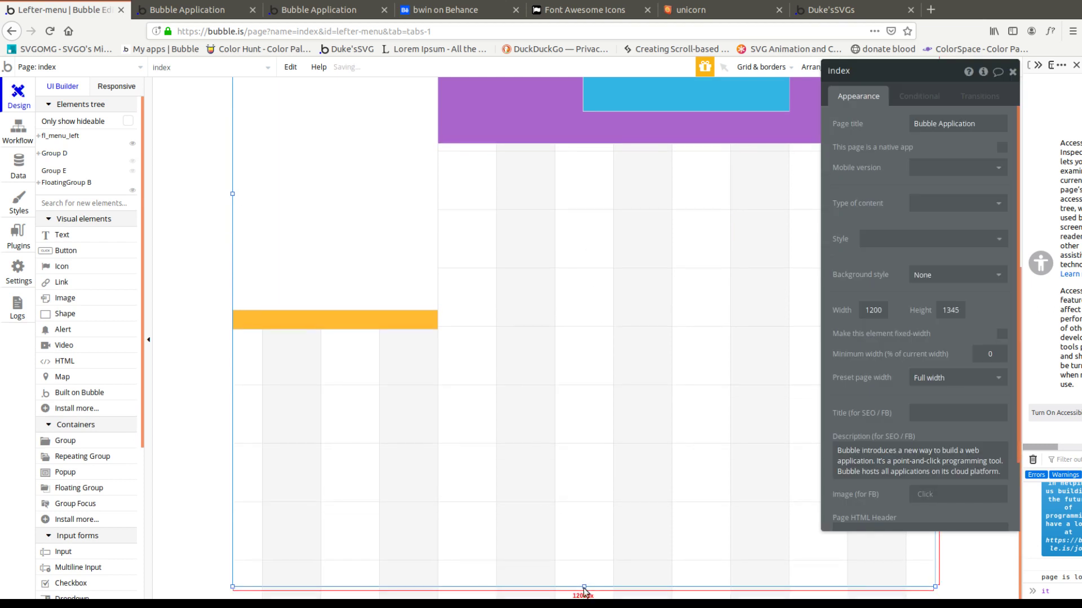
Step: Paste a copy of the purple group below, name the groups page2 and page1, and paste another copy
key(ctrl+v)
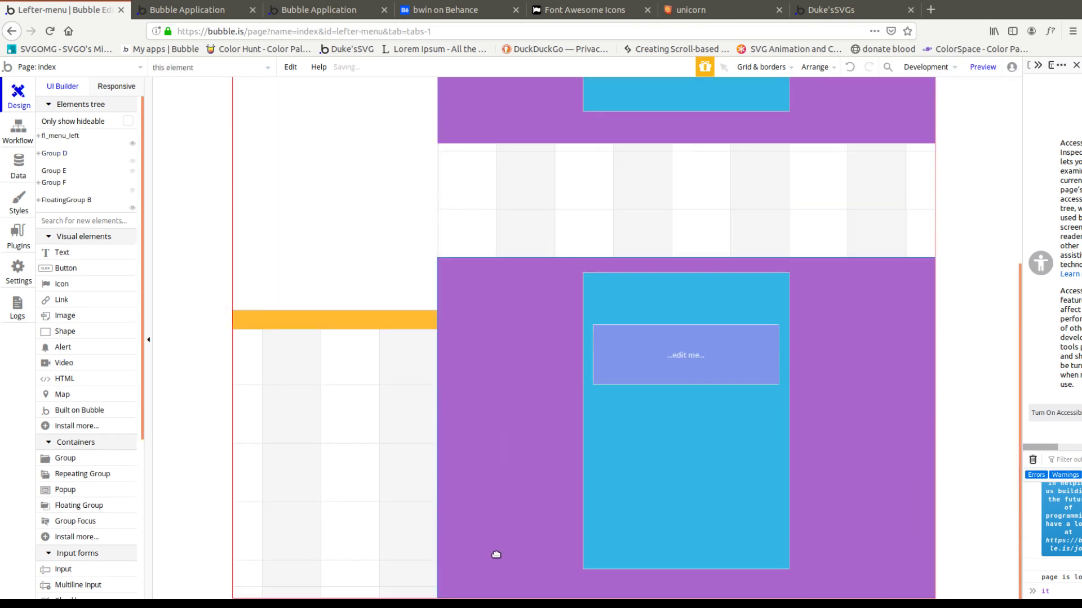
click(499, 436)
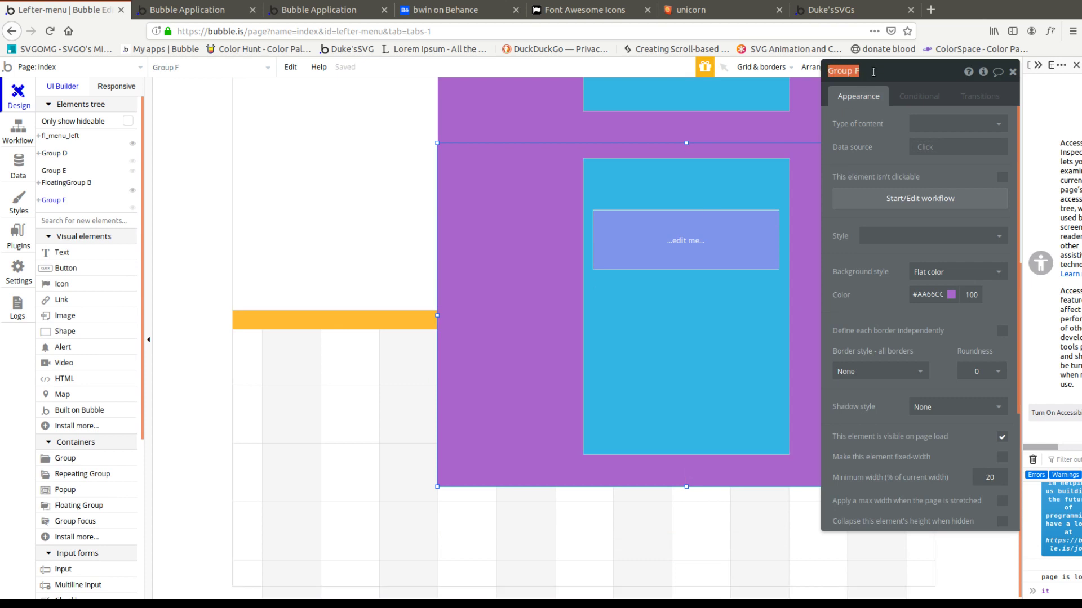
key(Return)
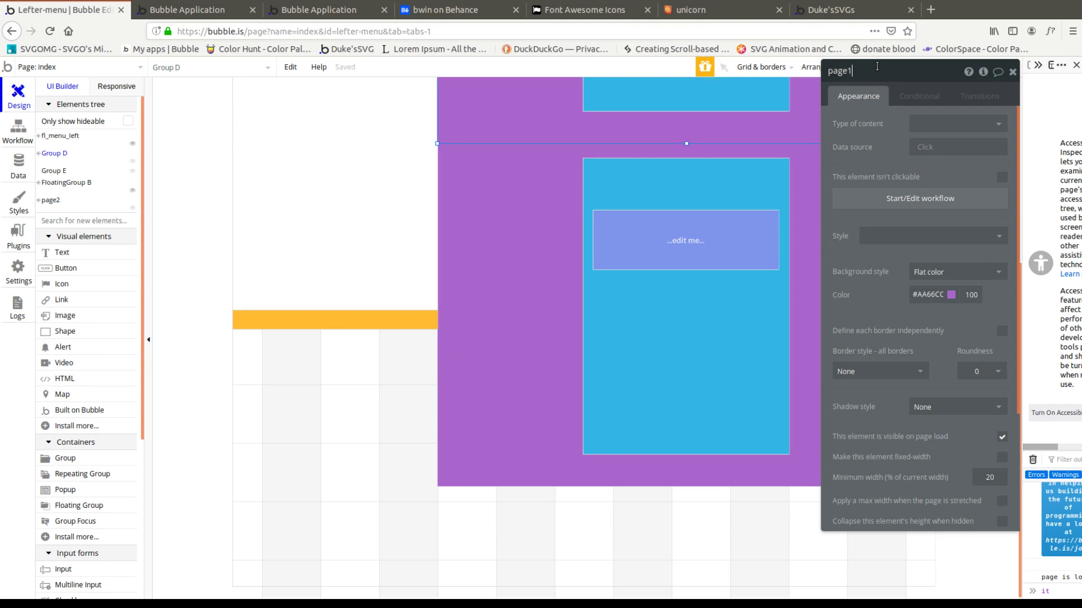
key(Return)
key(ctrl+c)
key(ctrl+v)
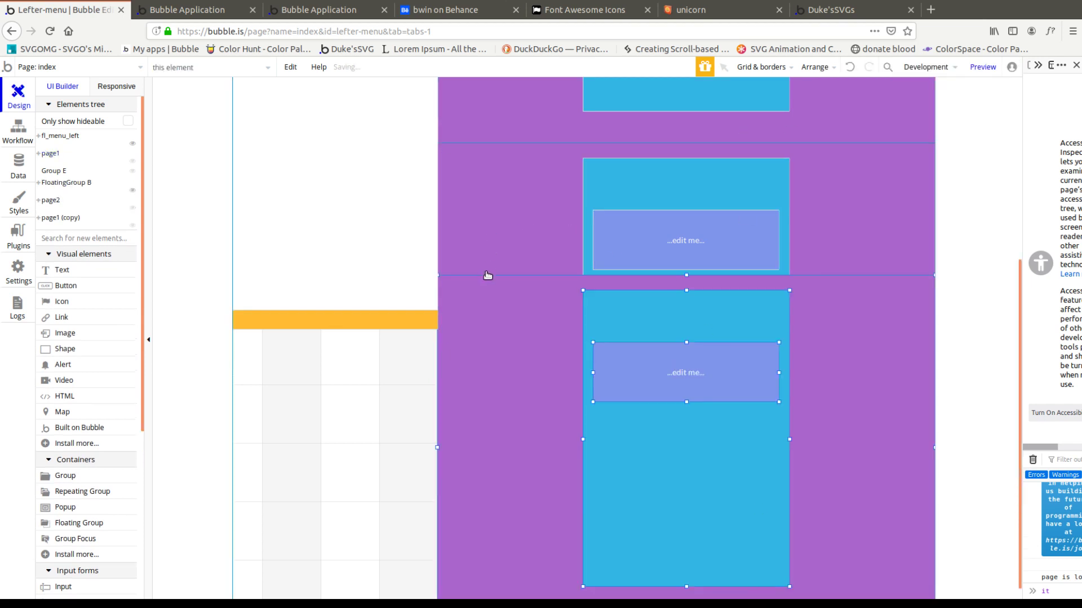
Step: Place the copied group below page2 and rename it page3
click(502, 504)
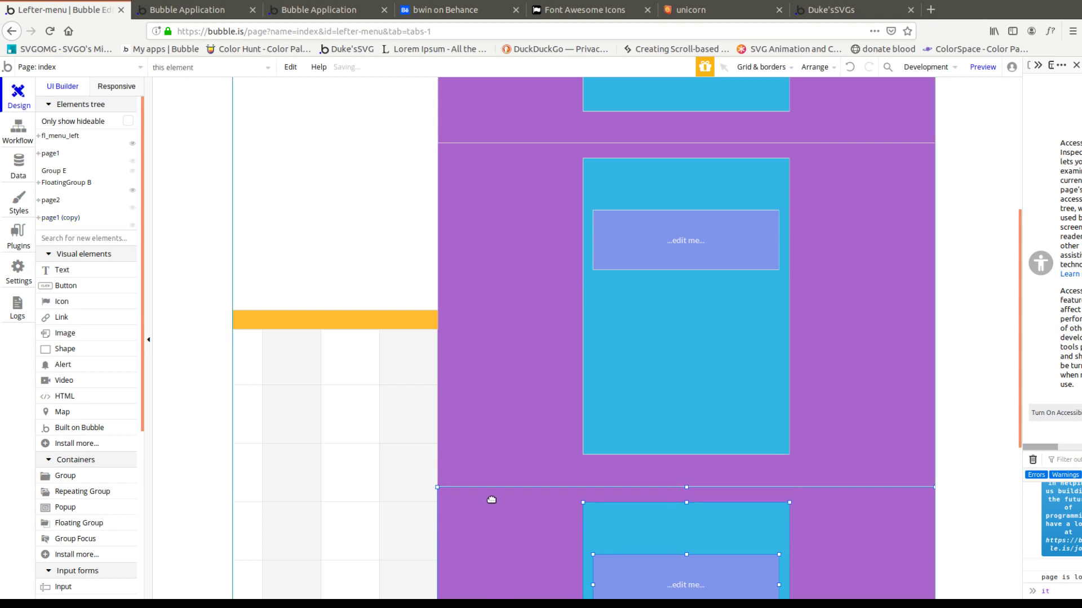
double_click(490, 498)
click(489, 501)
double_click(507, 500)
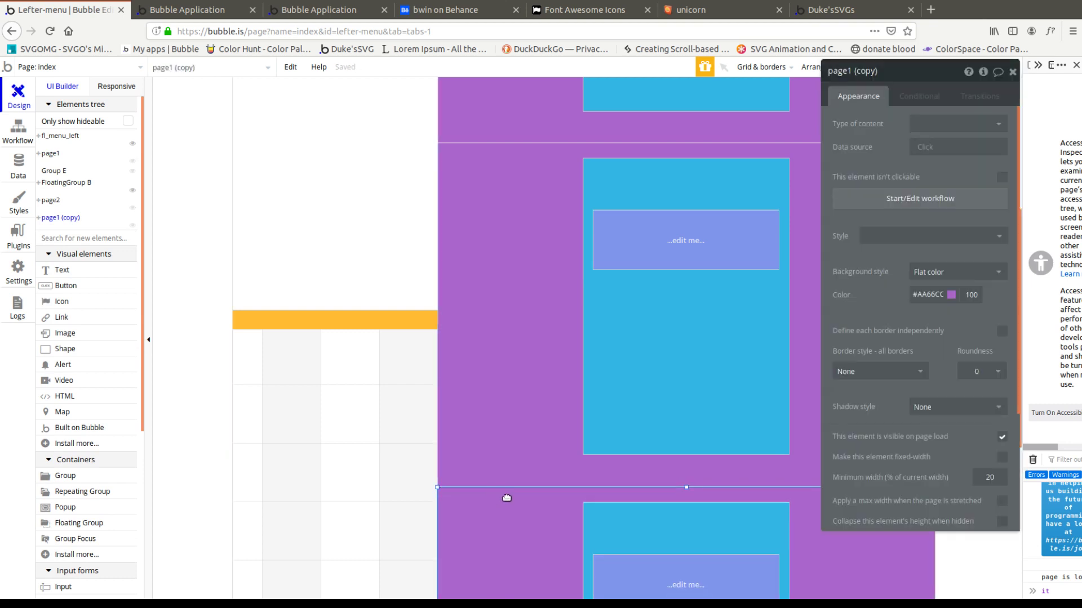
click(887, 72)
text(page2)
click(563, 374)
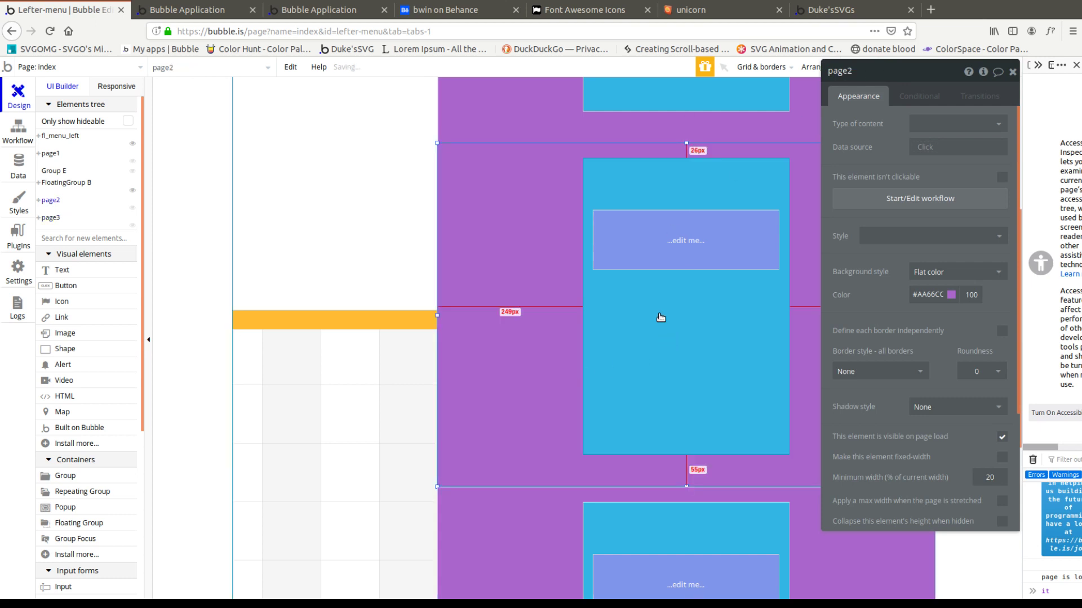
Step: Set page2's background colour to green and page3's to grey
click(929, 295)
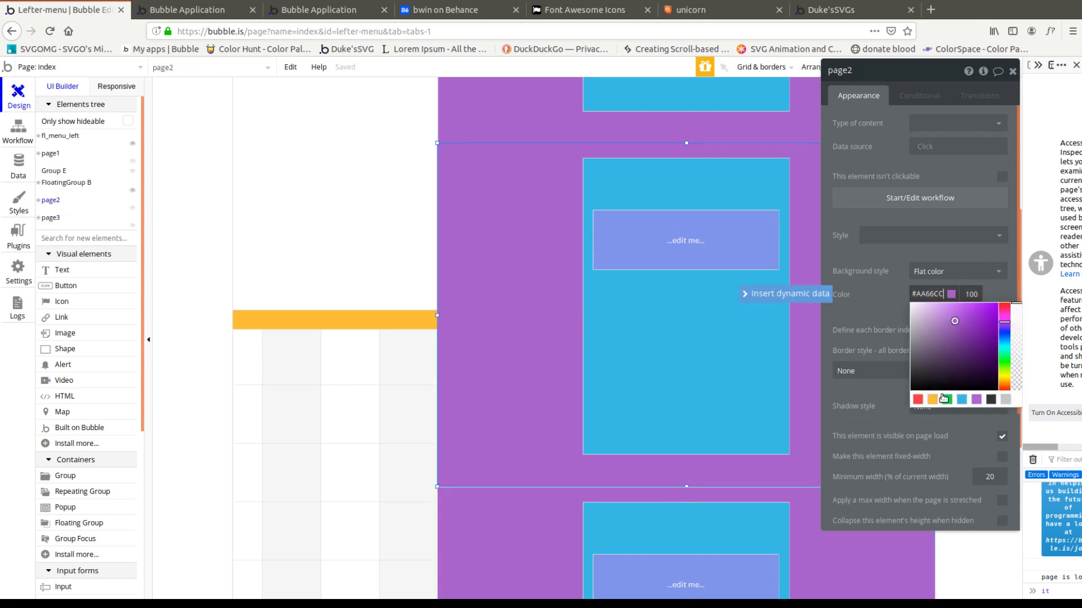
click(933, 400)
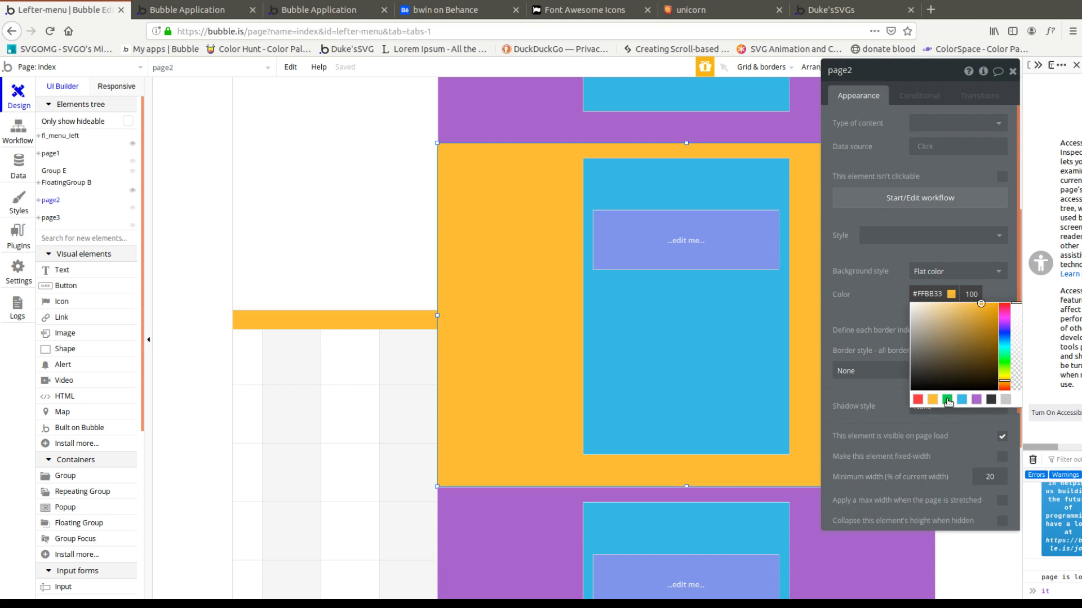
click(948, 399)
click(827, 534)
click(952, 301)
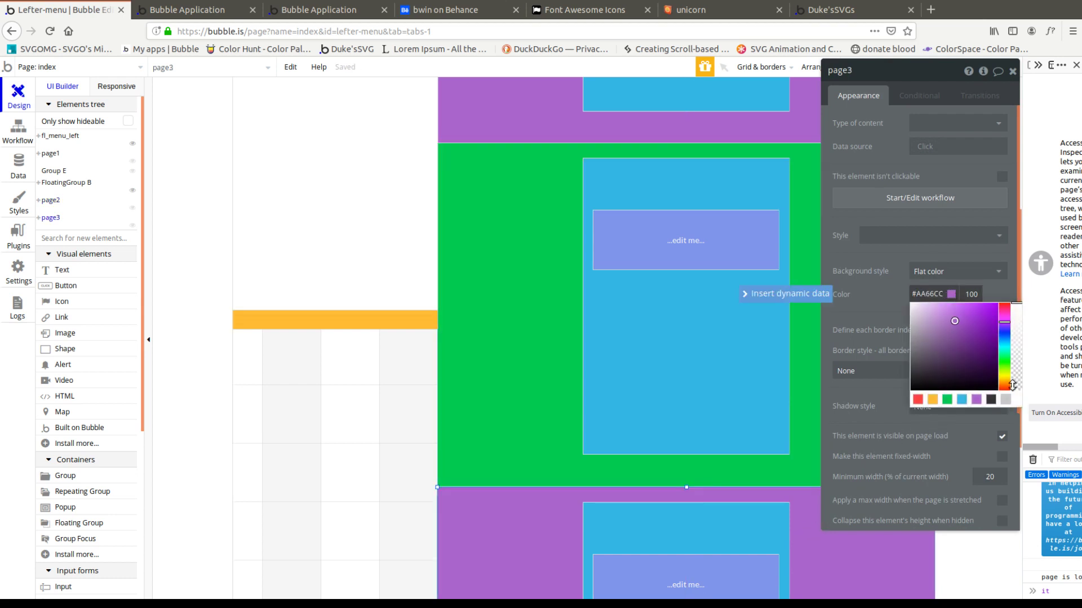
click(1004, 399)
scroll(529, 264, up, 5)
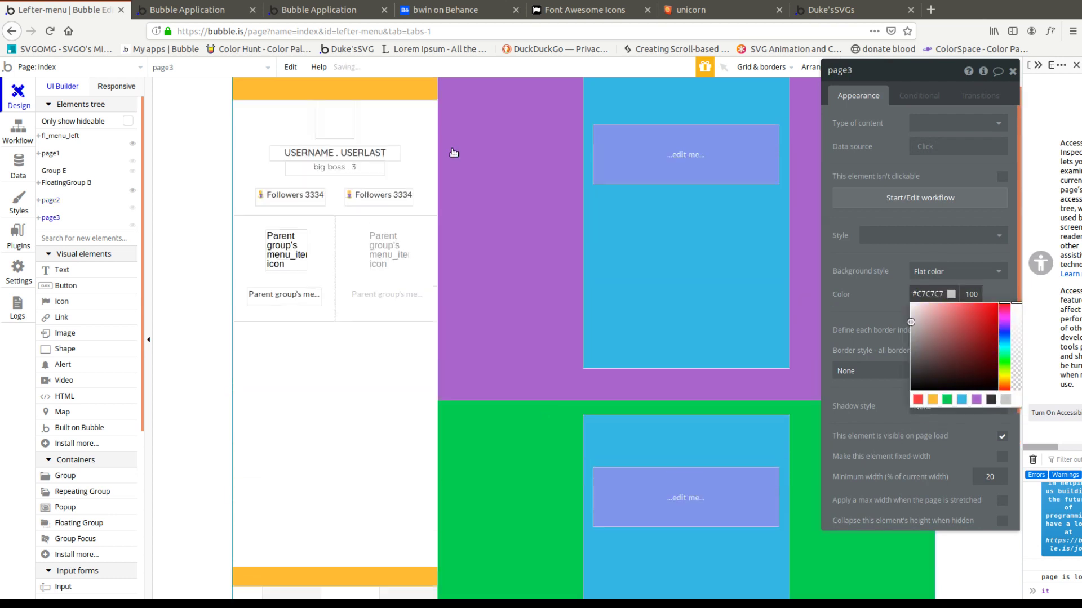
scroll(524, 423, down, 7)
scroll(488, 401, up, 3)
scroll(489, 401, up, 4)
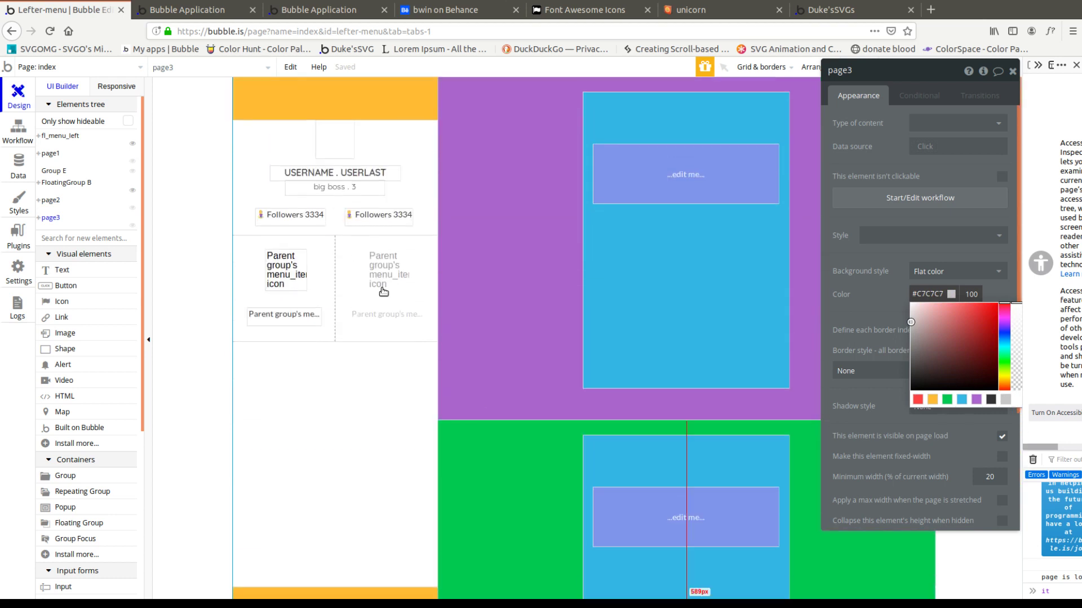
Step: Add a page1 condition: when Get p from page URL is "1", this element is visible
click(257, 285)
drag(257, 286, 751, 332)
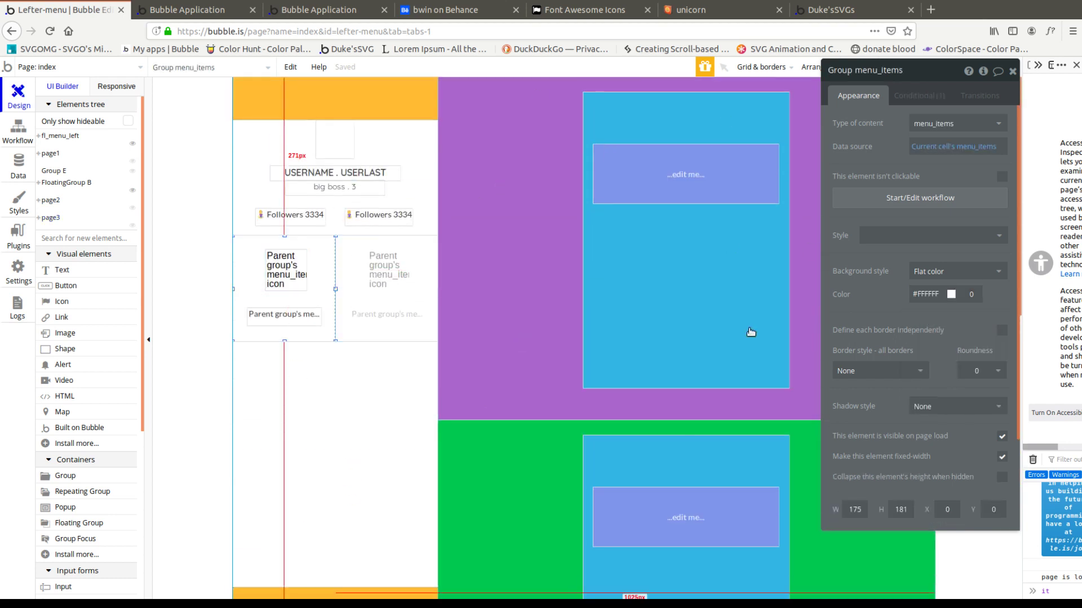
click(532, 169)
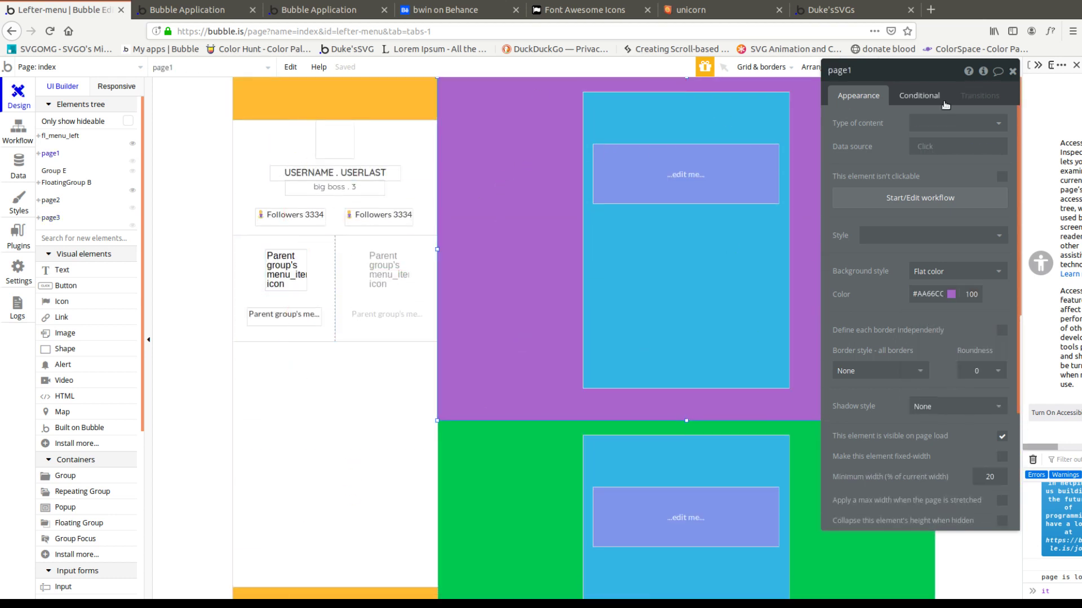
click(918, 95)
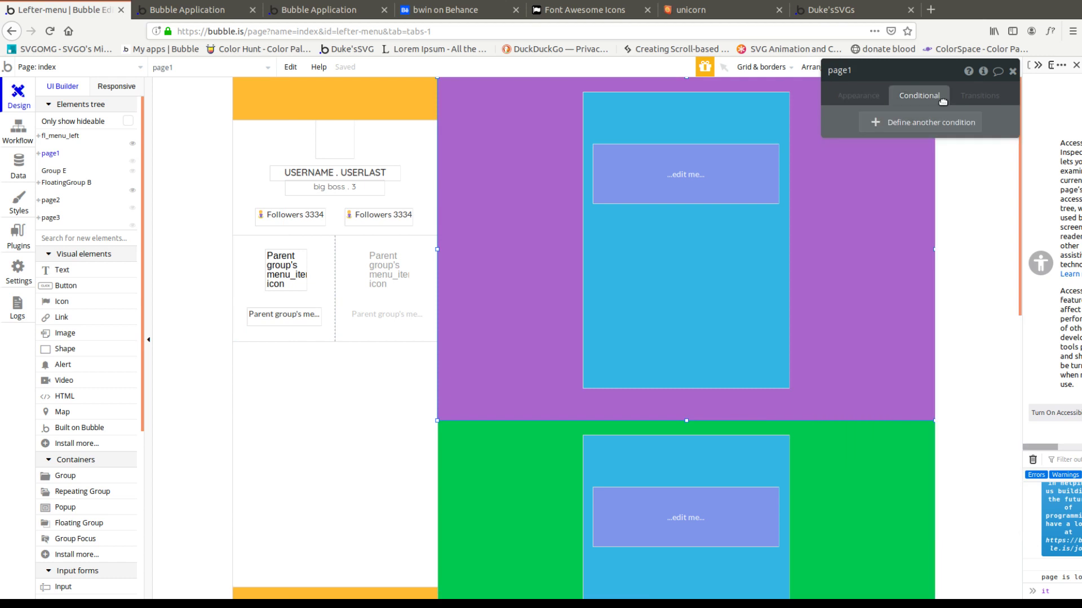
click(874, 126)
click(871, 129)
text(get)
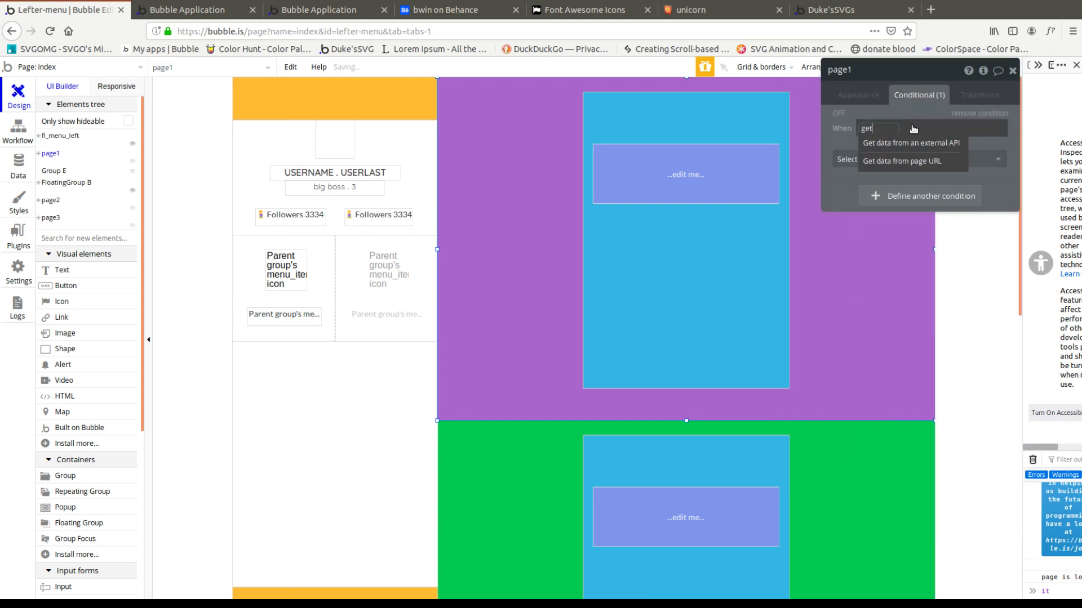
click(937, 167)
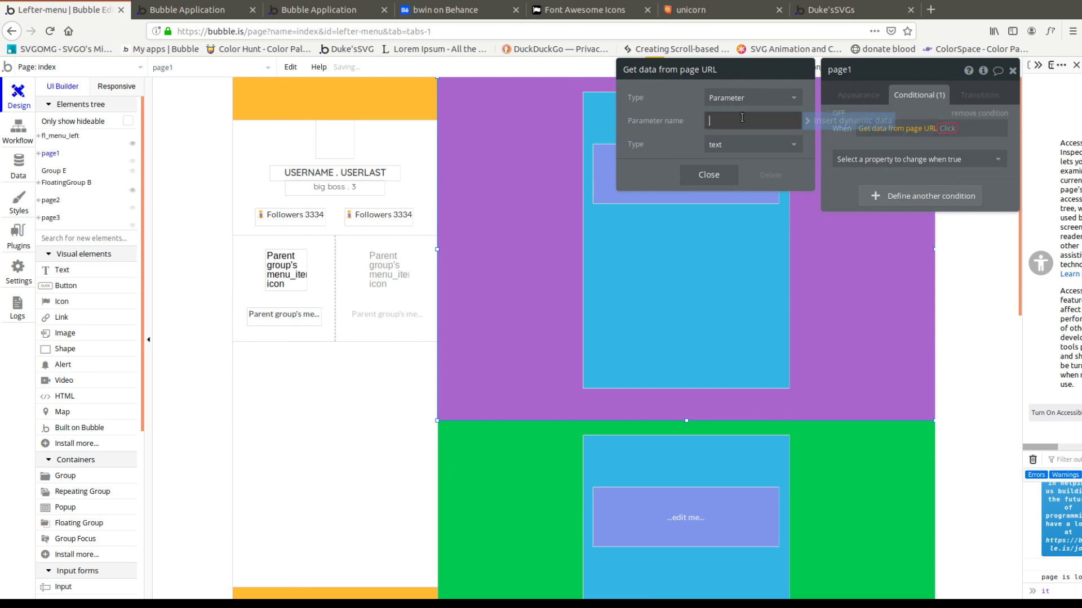
text(p)
click(943, 126)
click(947, 147)
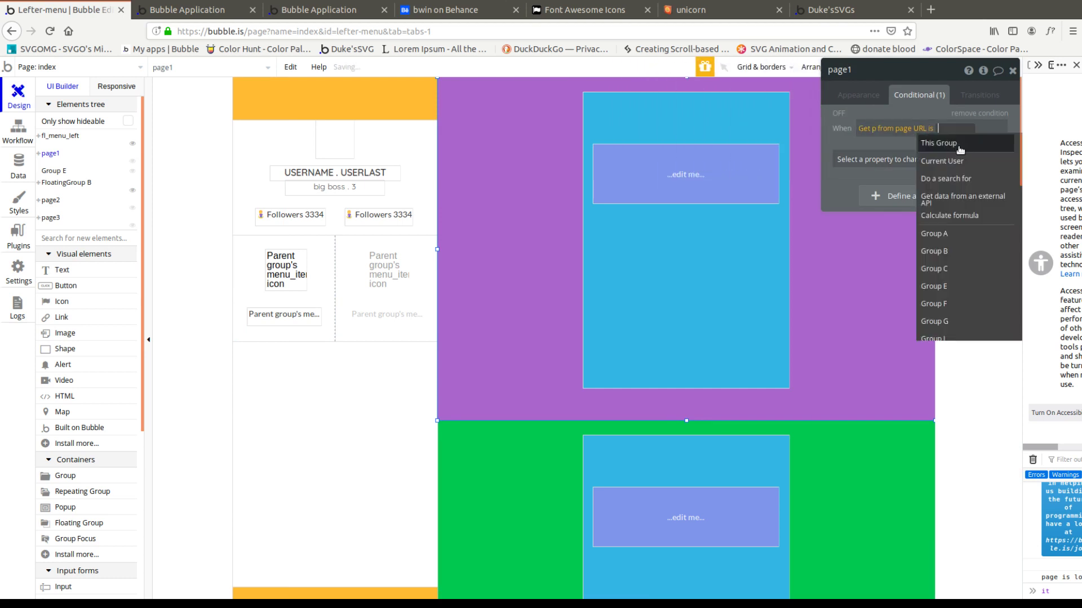
text(1)
click(902, 160)
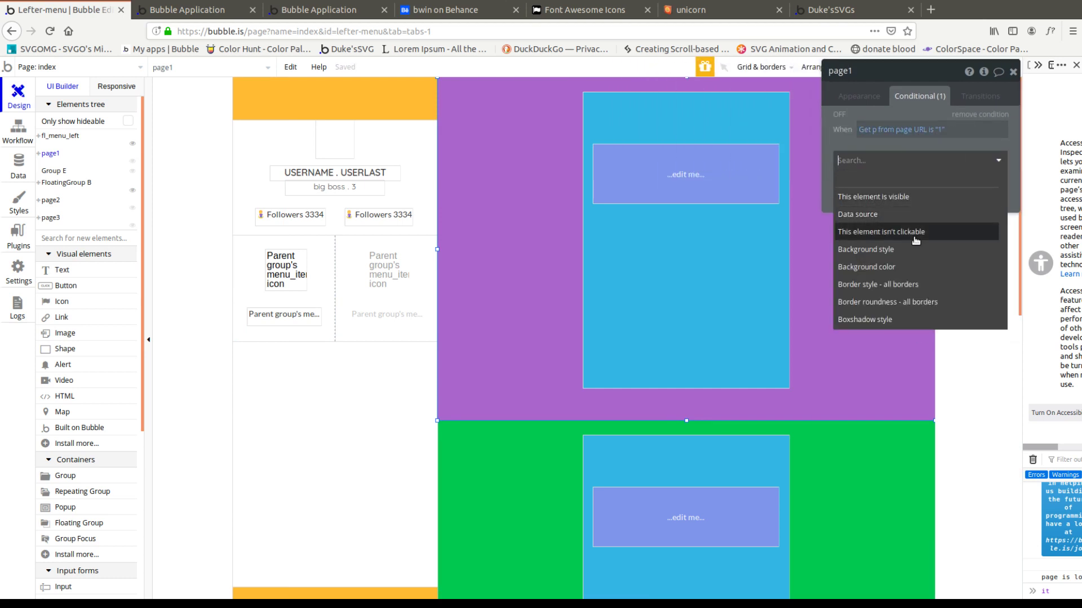
click(917, 194)
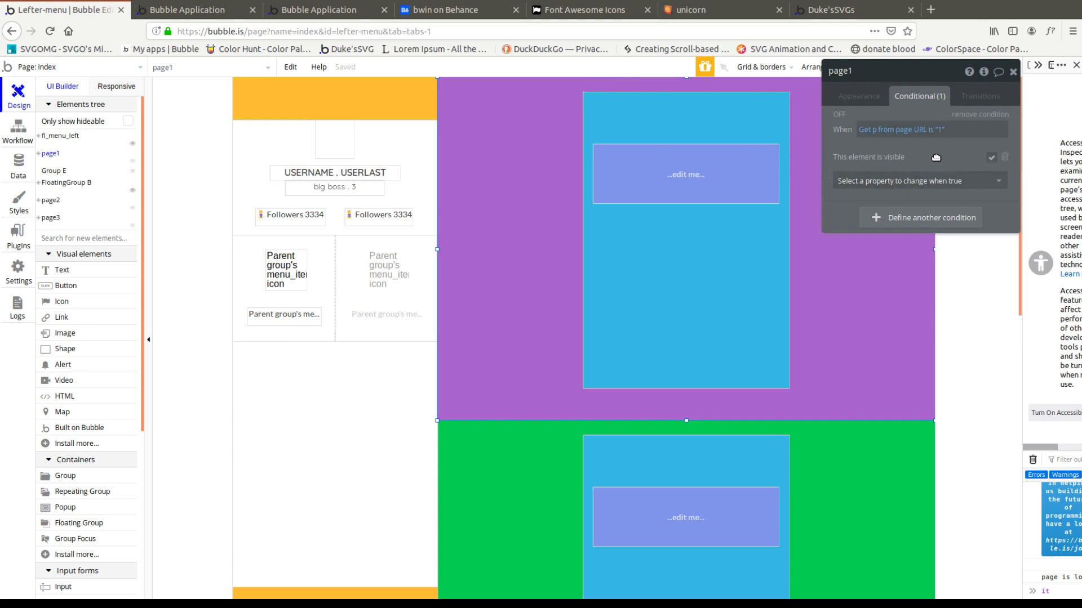
Step: Paste the visibility condition onto page2 and page3, changing page3's value to "3"
click(873, 442)
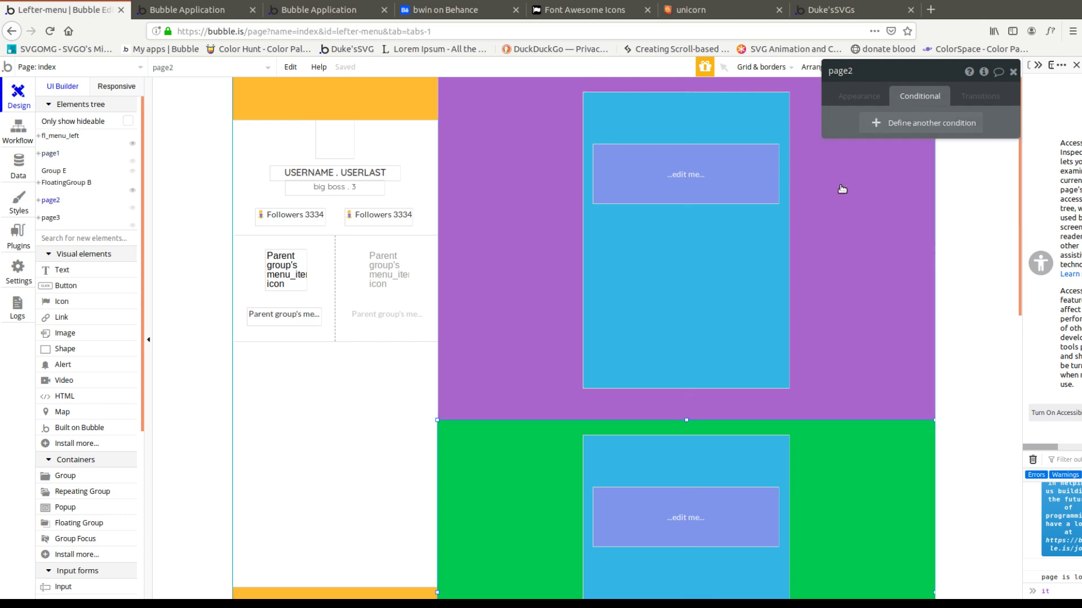
mouse_move(851, 123)
click(901, 97)
scroll(835, 280, down, 5)
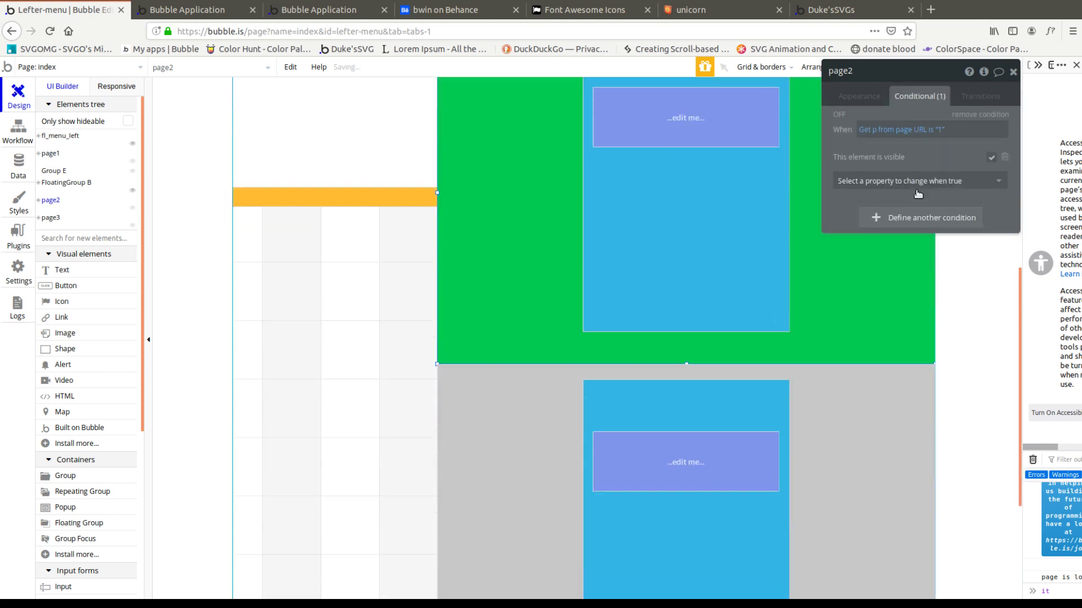
click(825, 456)
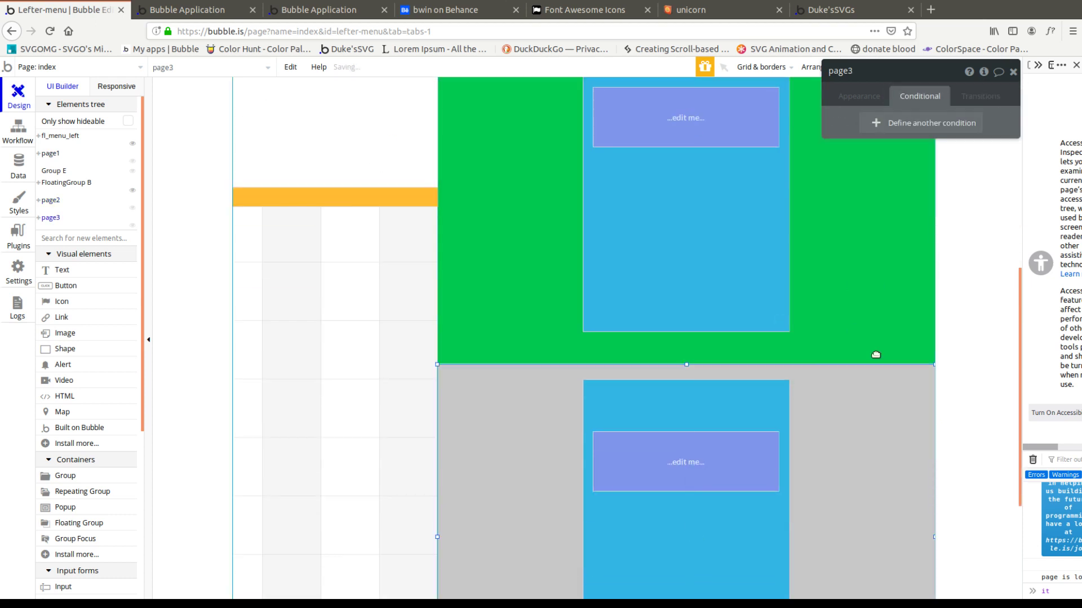
click(915, 79)
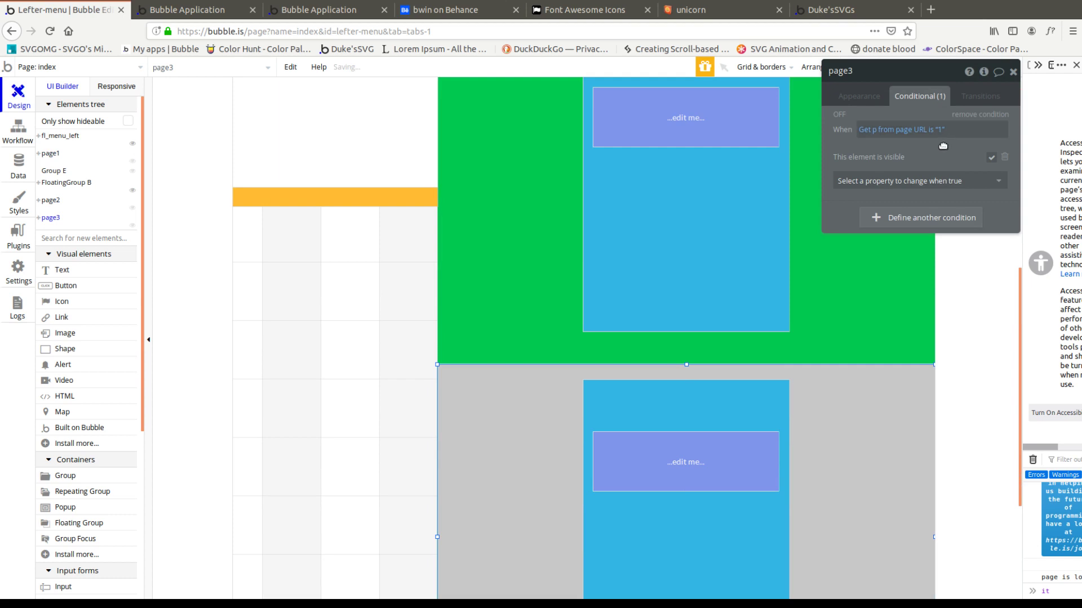
click(941, 130)
text(3)
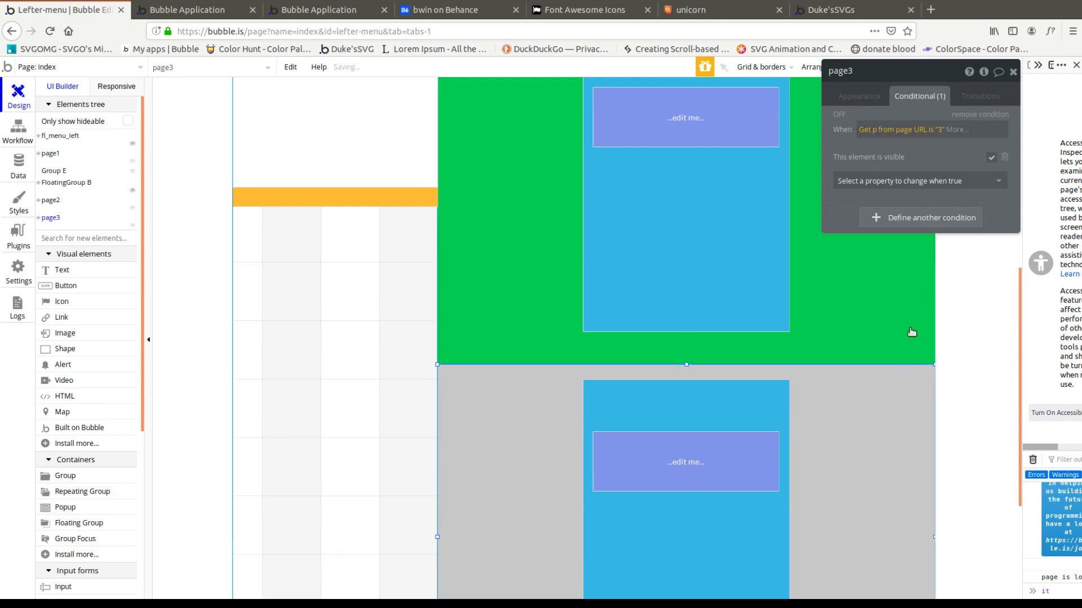
Step: Make page2 hidden on page load and collapse its height when hidden
click(871, 96)
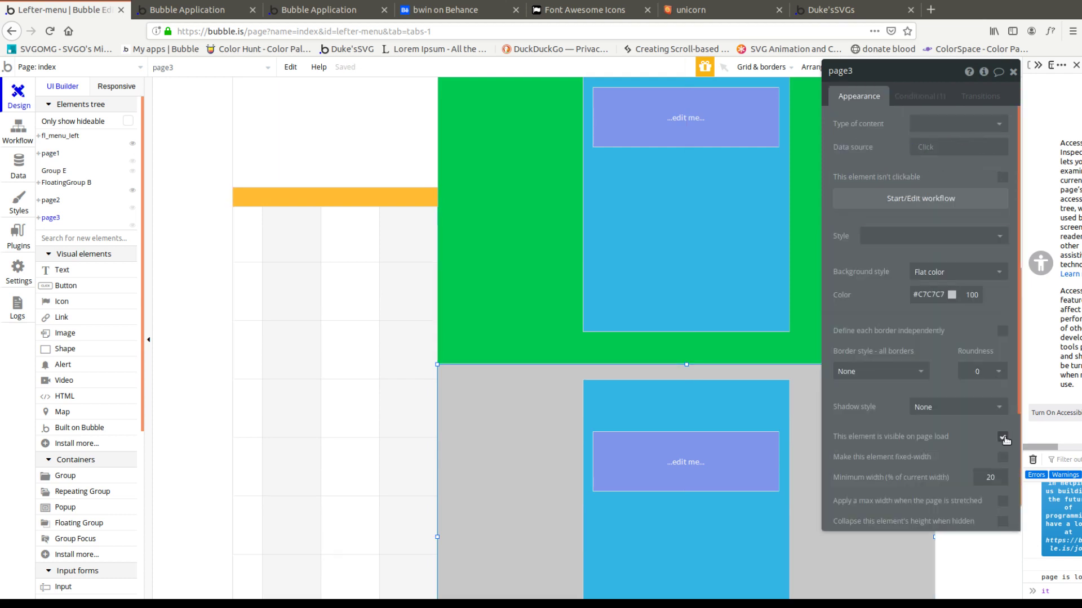
click(1000, 437)
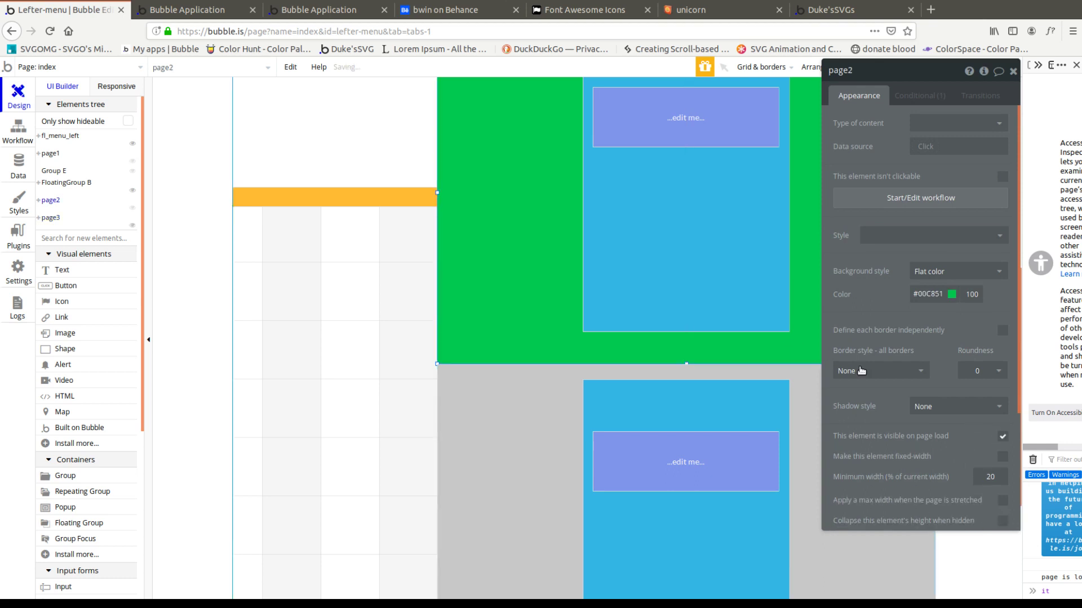
click(1002, 437)
scroll(1002, 437, down, 3)
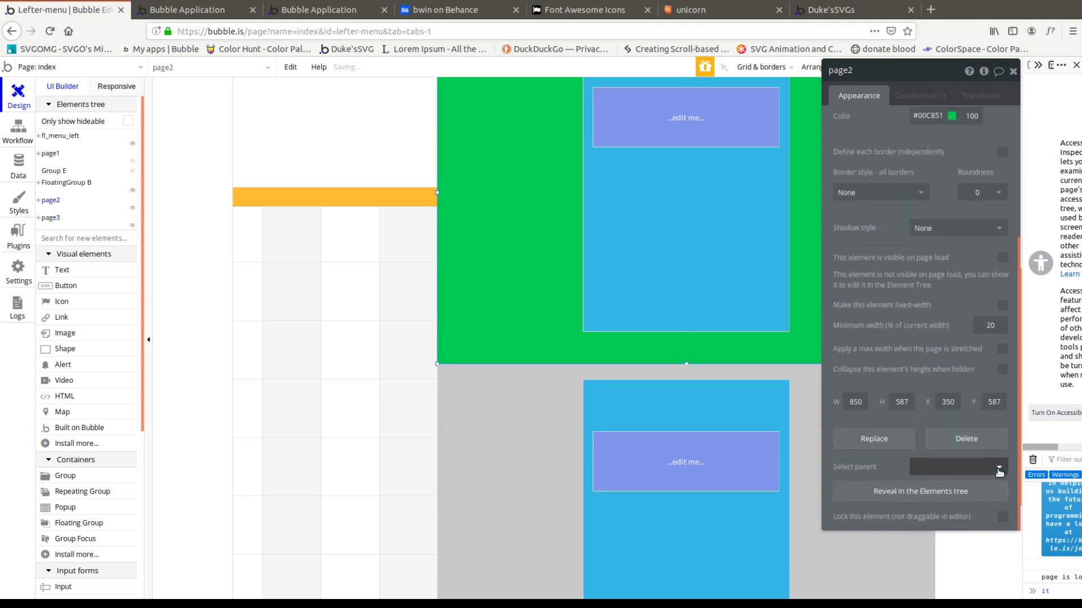
click(1002, 369)
click(824, 459)
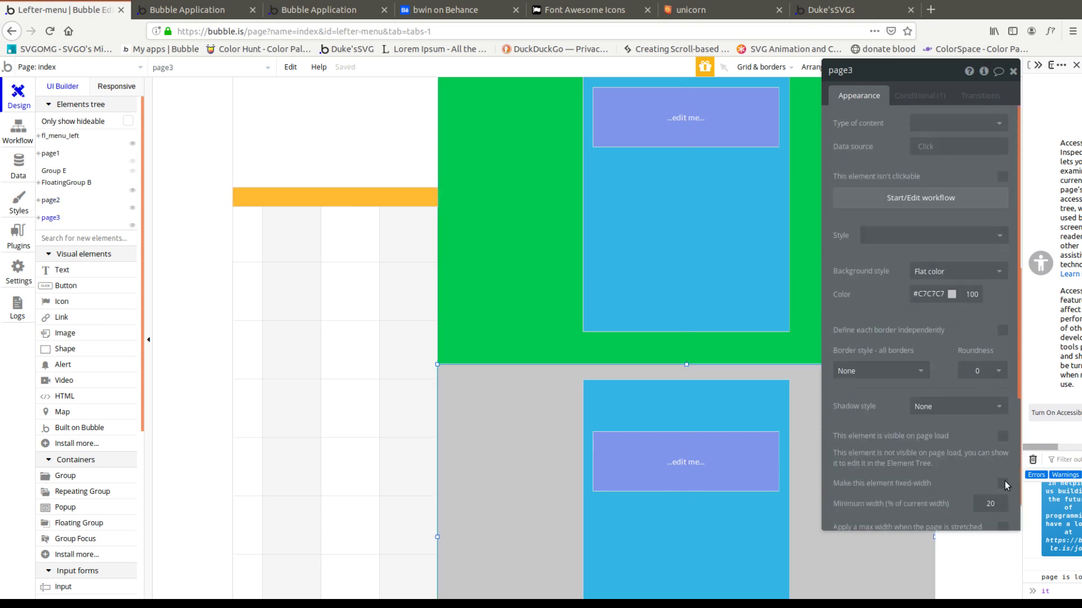
scroll(1006, 485, down, 3)
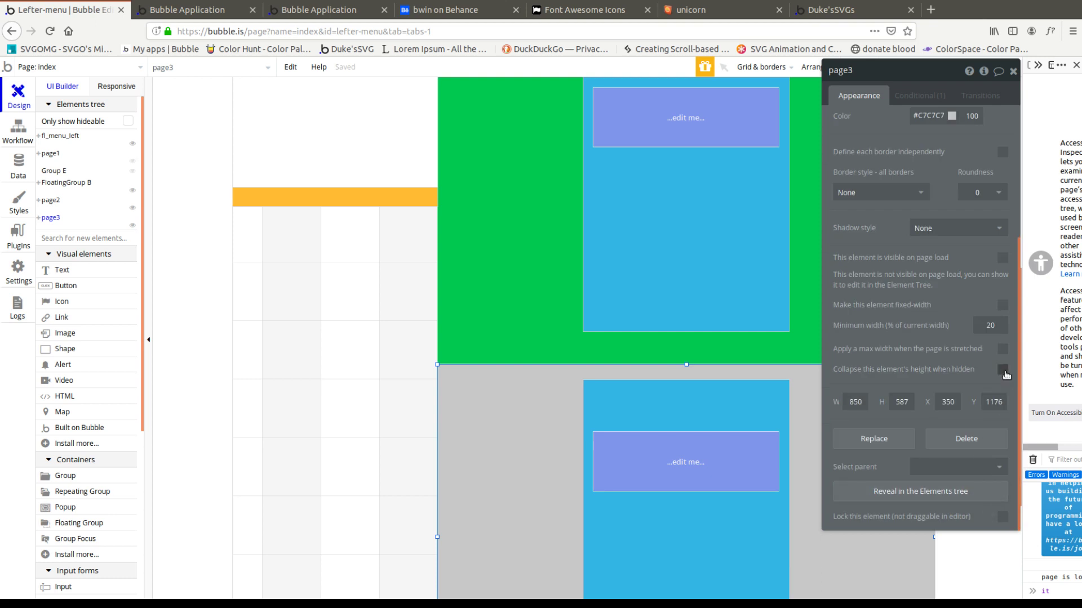
scroll(641, 300, up, 7)
Step: Make page1 hidden on page load and collapse its height when hidden
click(551, 234)
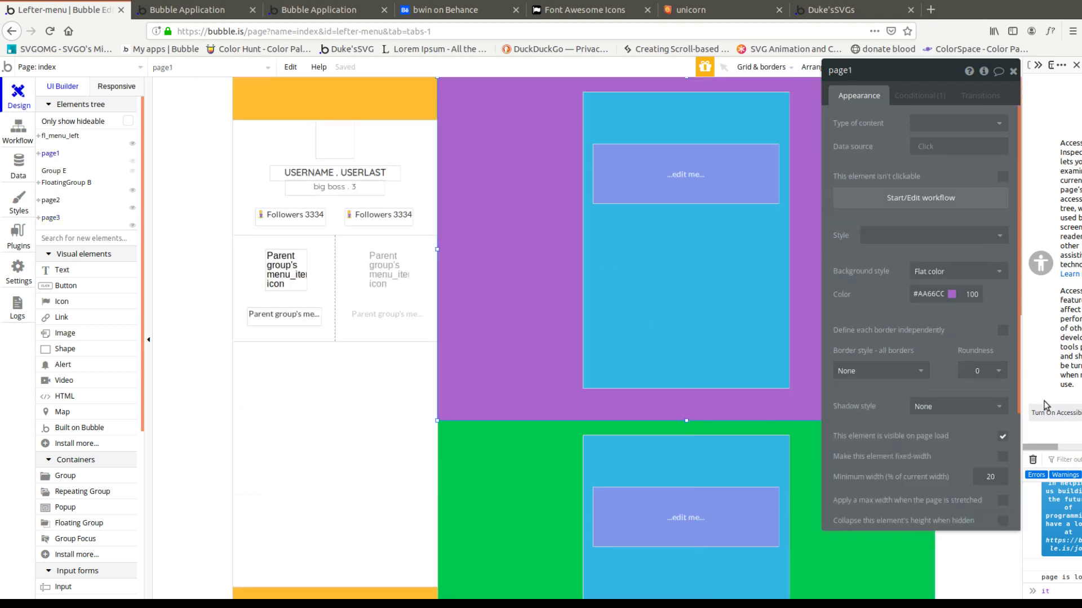
scroll(1006, 389, down, 3)
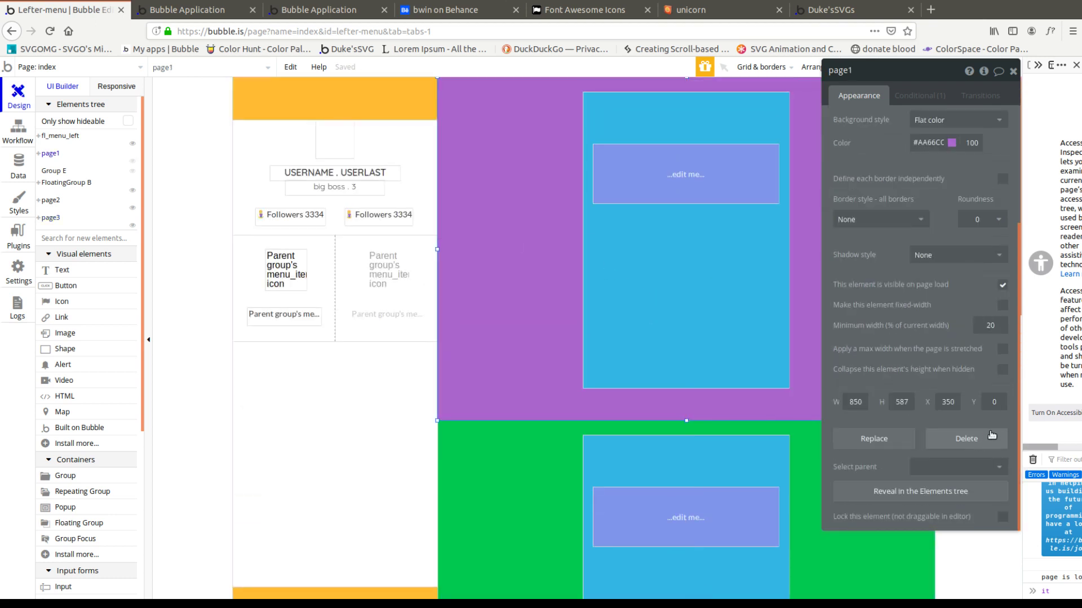
click(1003, 372)
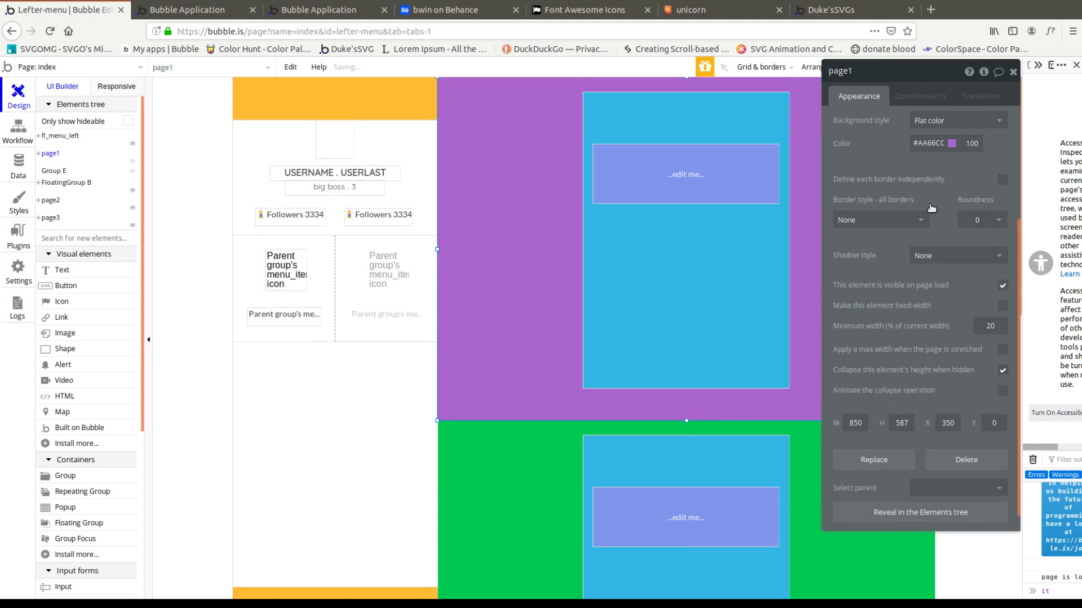
click(1003, 284)
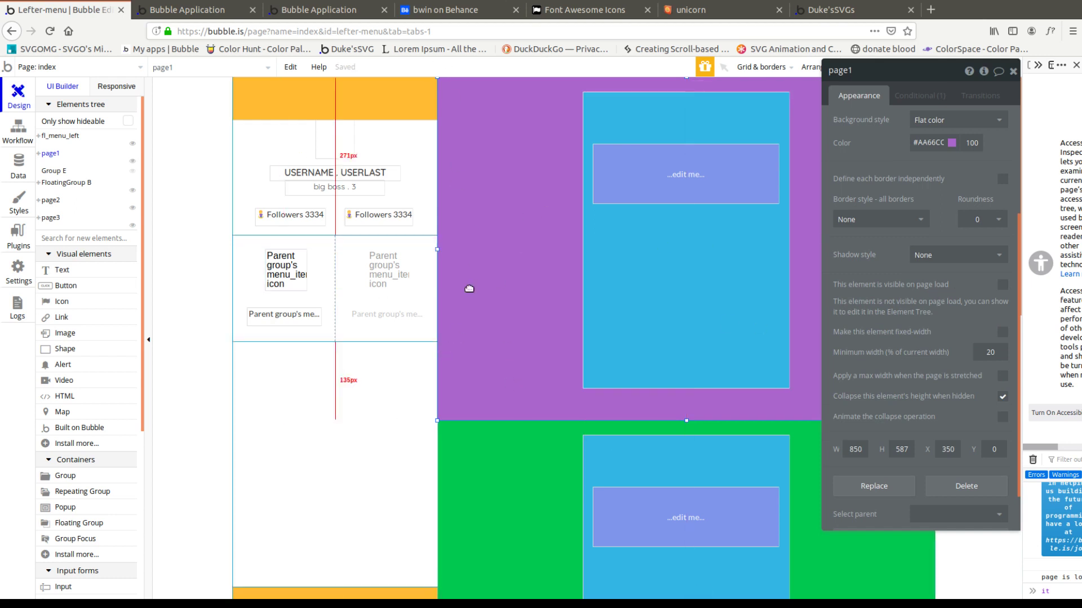
scroll(478, 277, down, 5)
scroll(338, 435, down, 2)
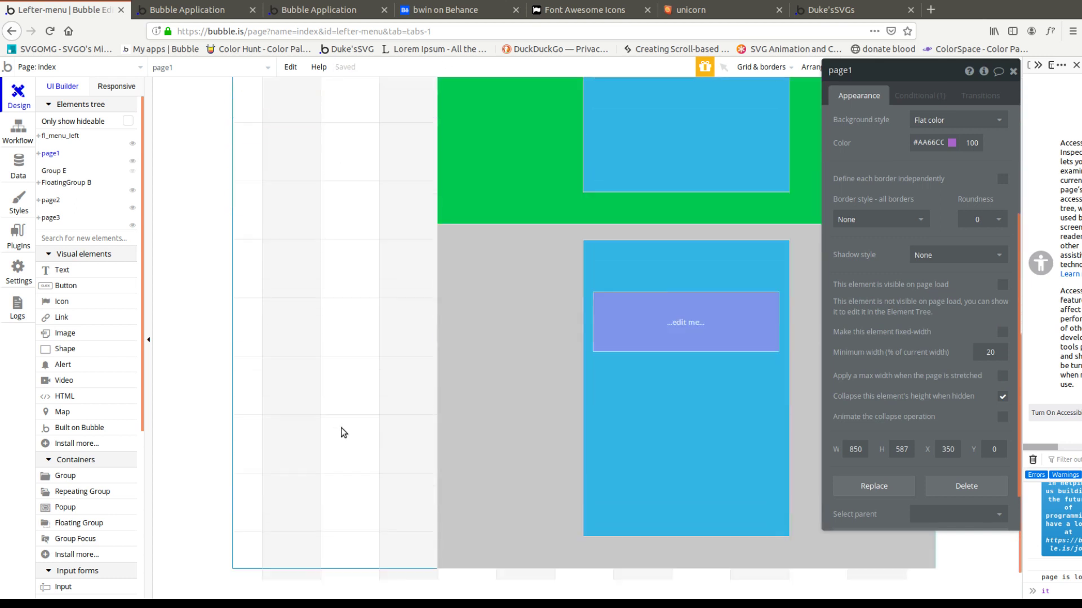
scroll(305, 324, up, 3)
click(342, 248)
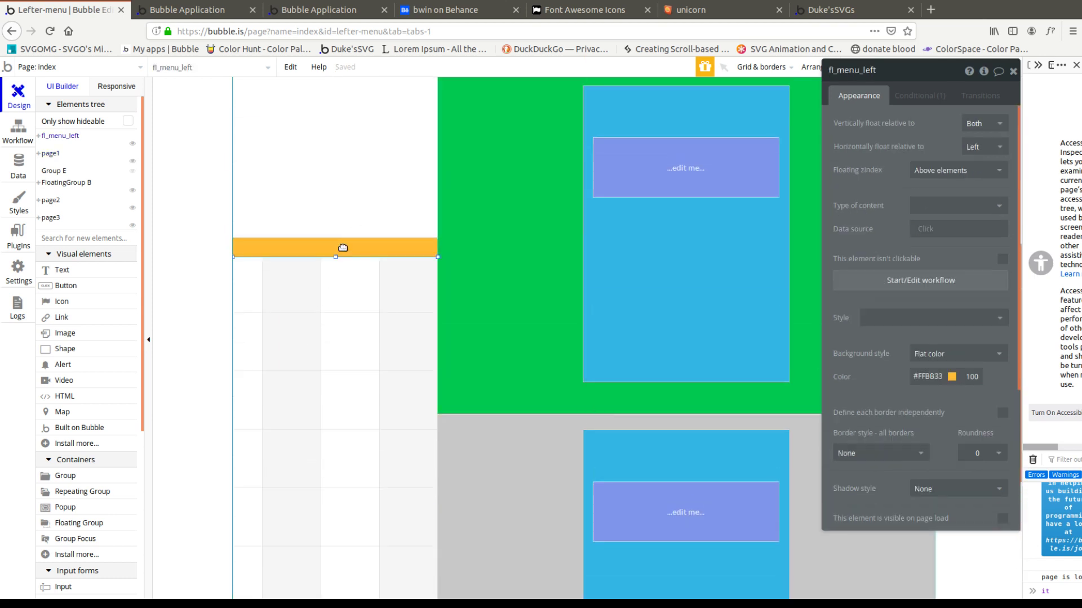
scroll(302, 220, down, 3)
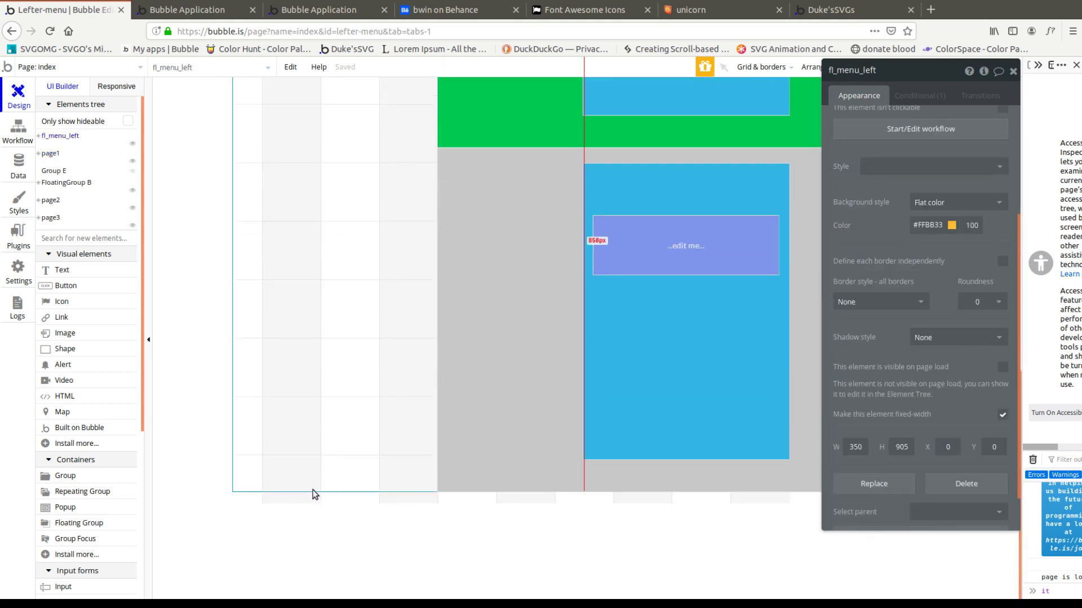
scroll(324, 411, up, 4)
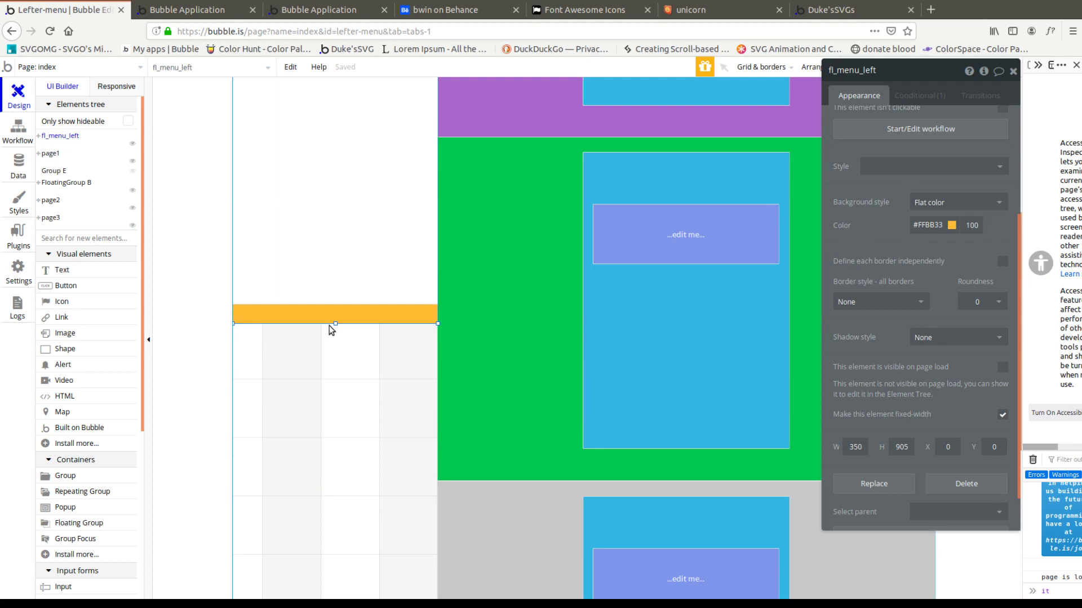
scroll(362, 372, up, 4)
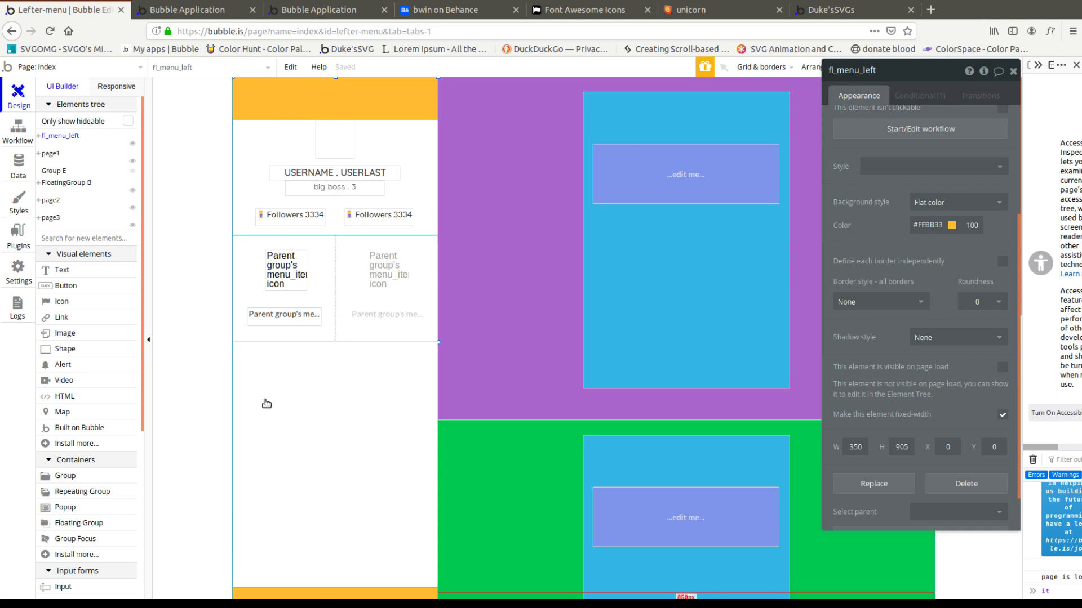
click(251, 12)
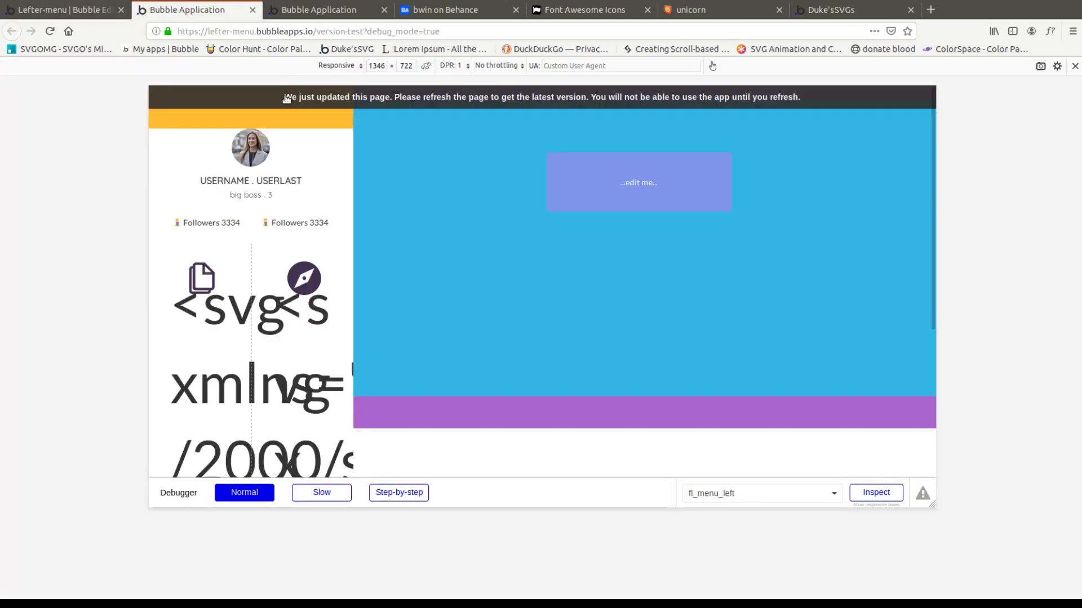
click(286, 99)
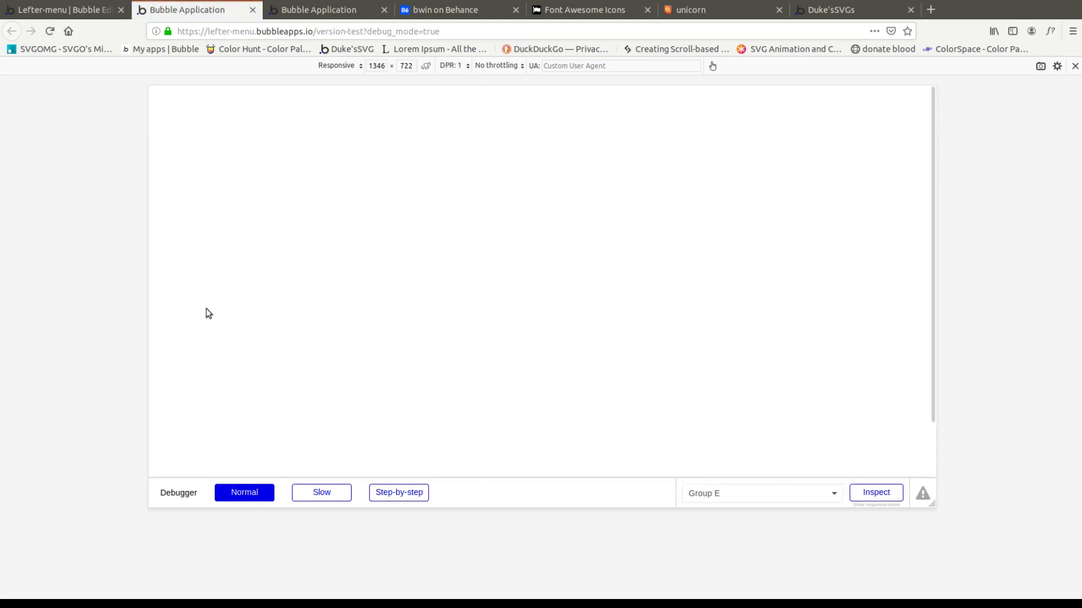
click(69, 11)
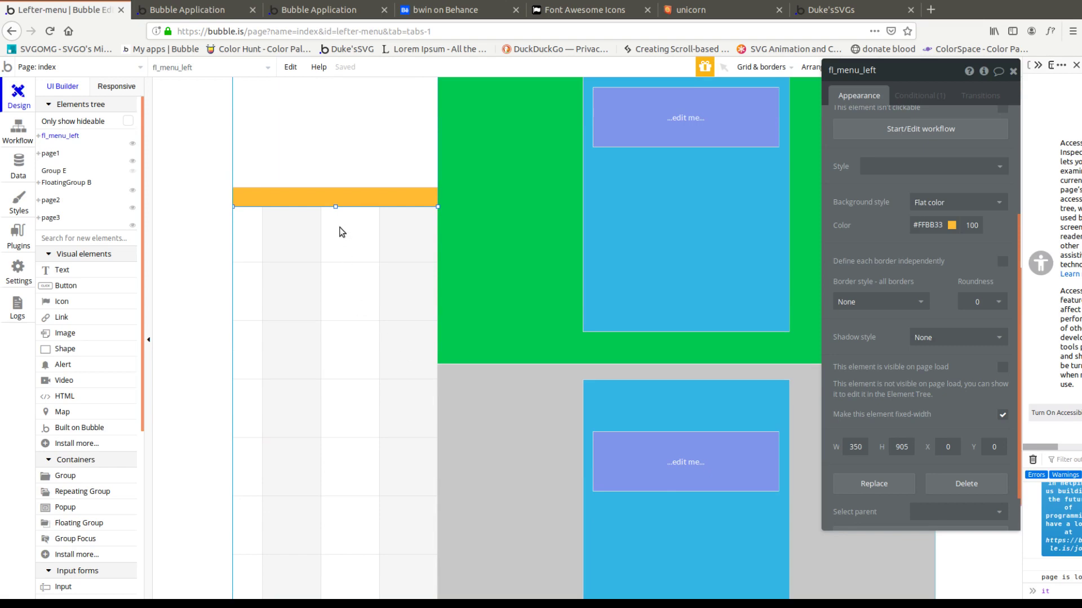
Step: Stretch the yellow fl_menu_left to 1763 px tall and refresh the app preview
scroll(342, 232, down, 3)
scroll(326, 171, up, 1)
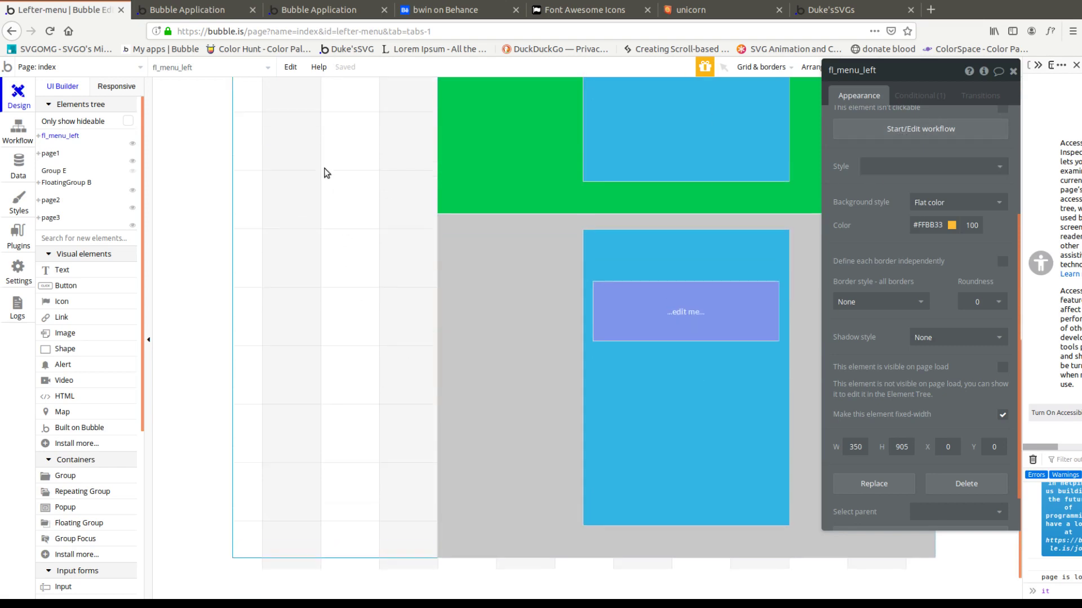
scroll(338, 148, up, 1)
drag(334, 146, 344, 309)
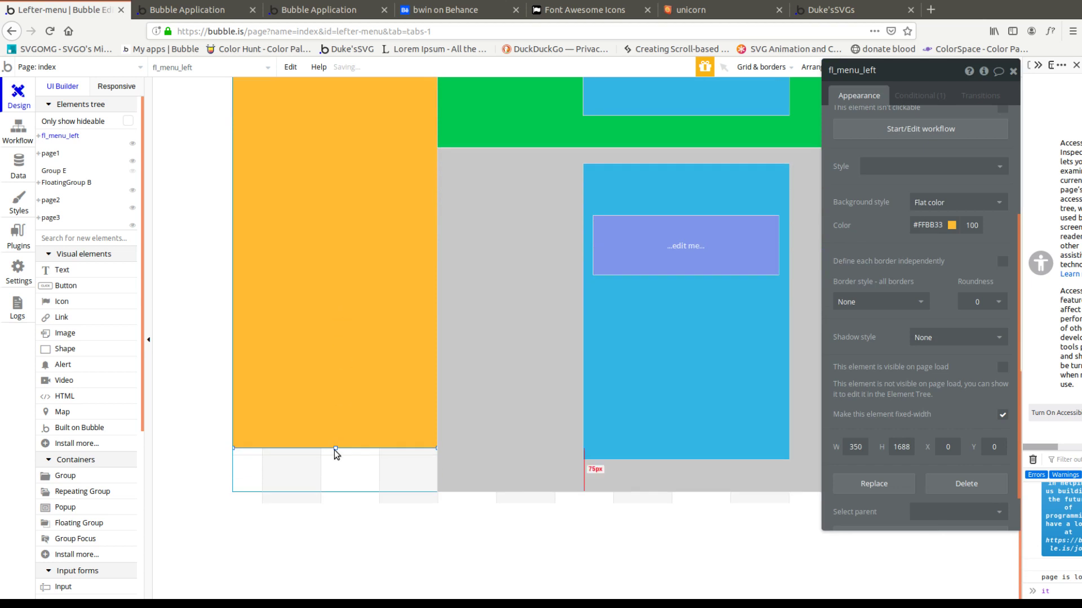
drag(335, 451, 336, 487)
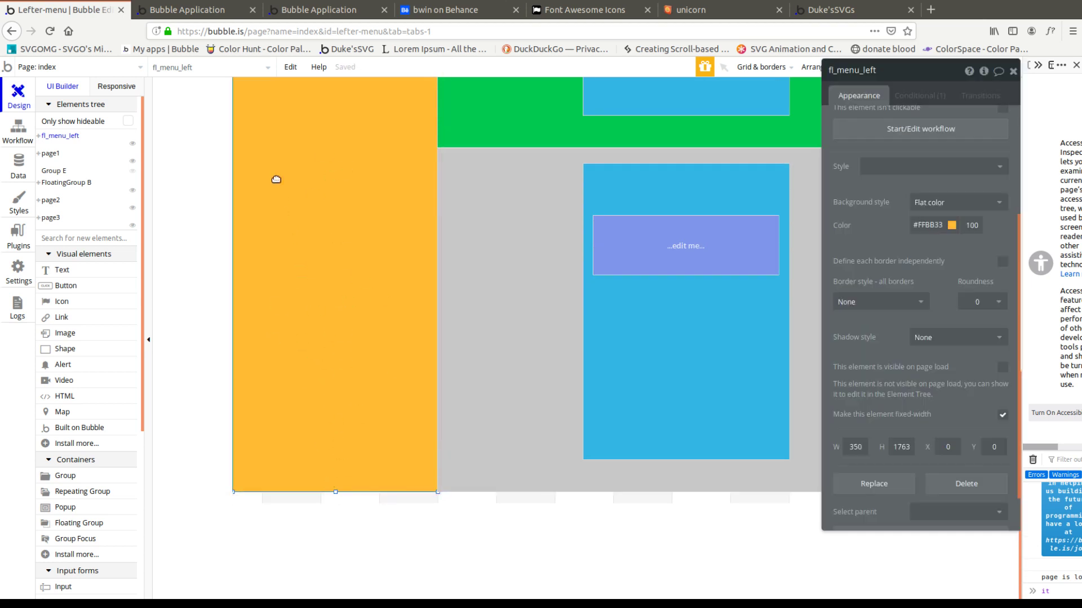
click(227, 12)
key(F5)
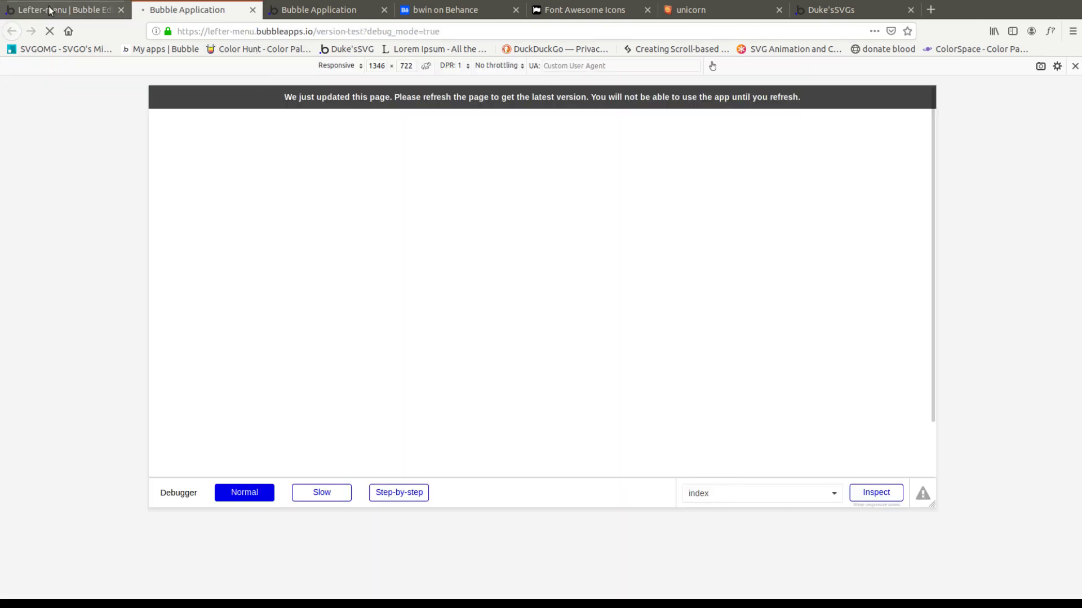
Step: Remove debug_mode=true from the preview URL and reload
click(49, 10)
click(193, 12)
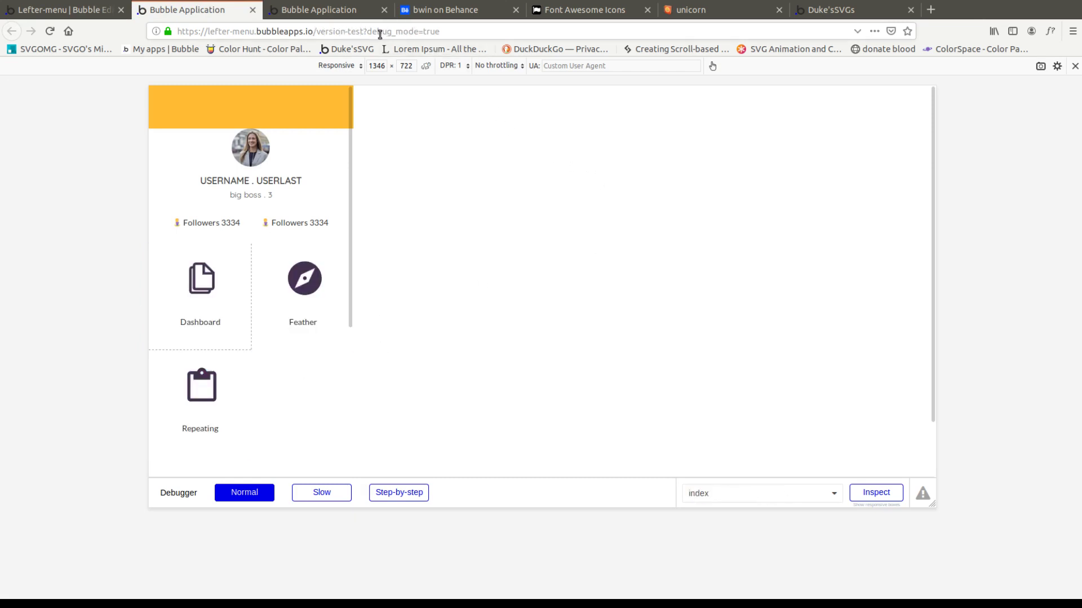
drag(371, 32, 502, 37)
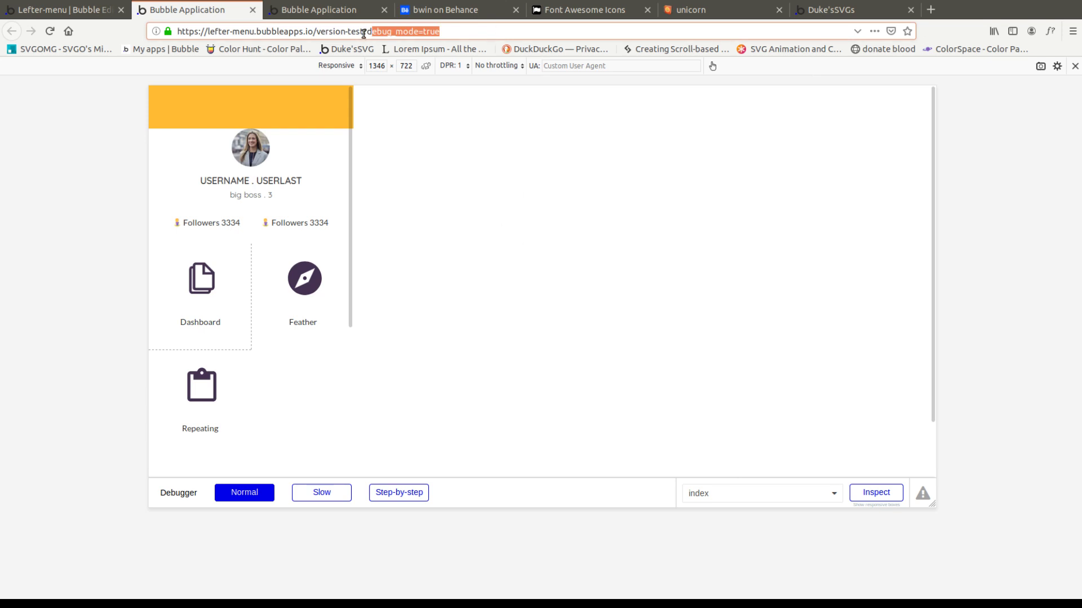
drag(366, 32, 365, 32)
key(BackSpace)
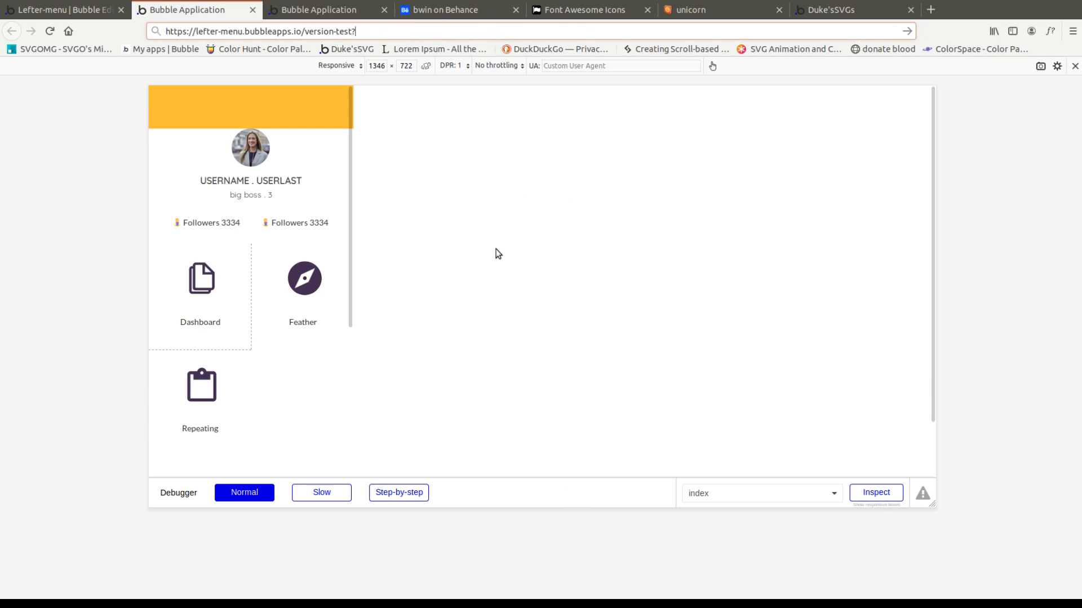
key(Return)
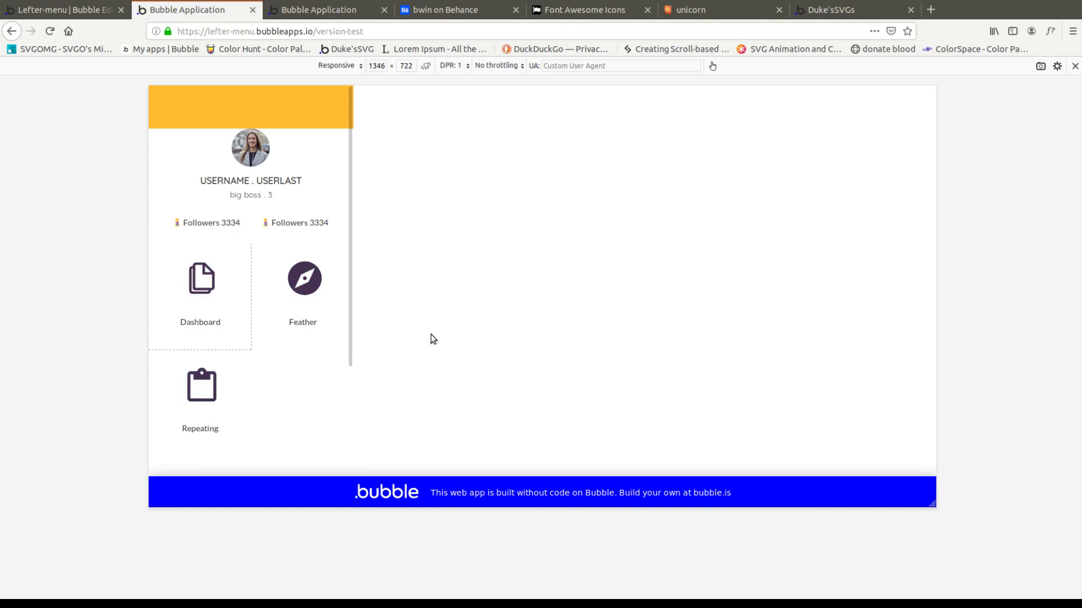
Step: Restore debug_mode=true in the URL and load the preview with p=1
scroll(269, 299, down, 2)
scroll(265, 282, up, 2)
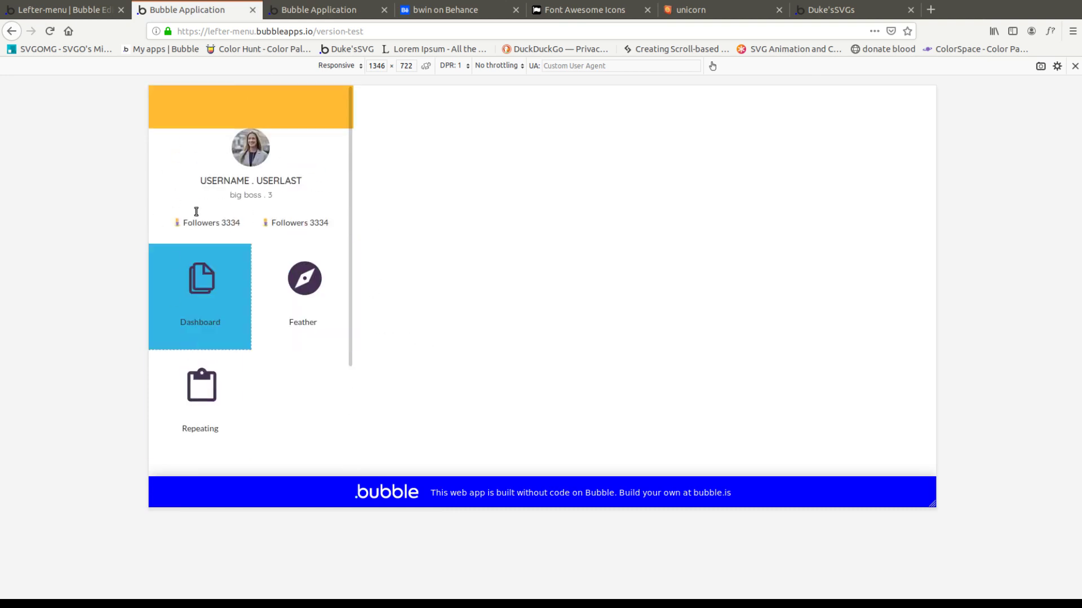
click(367, 32)
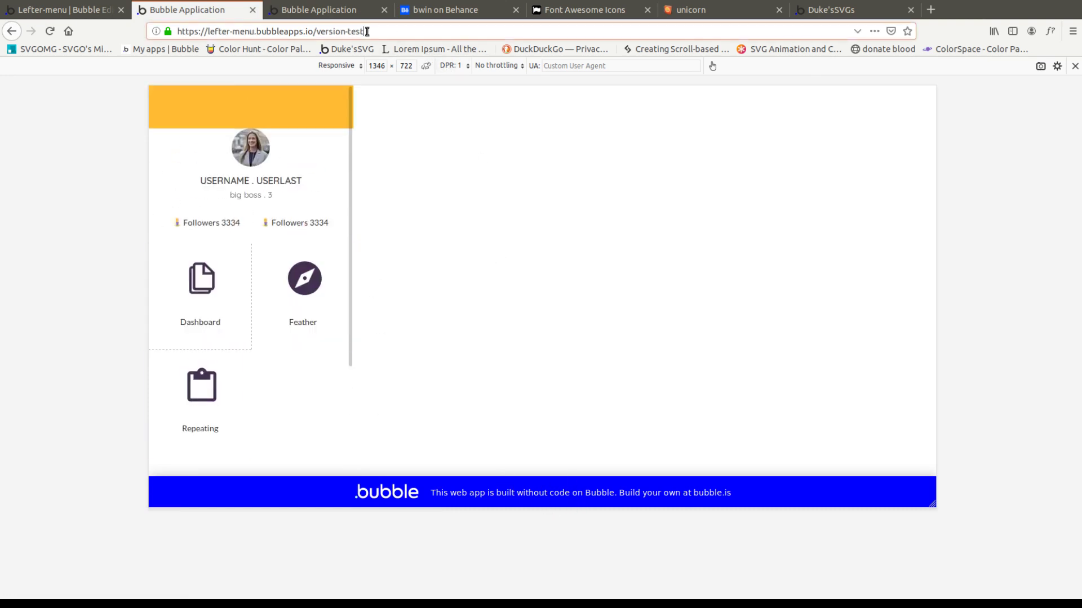
text(?)
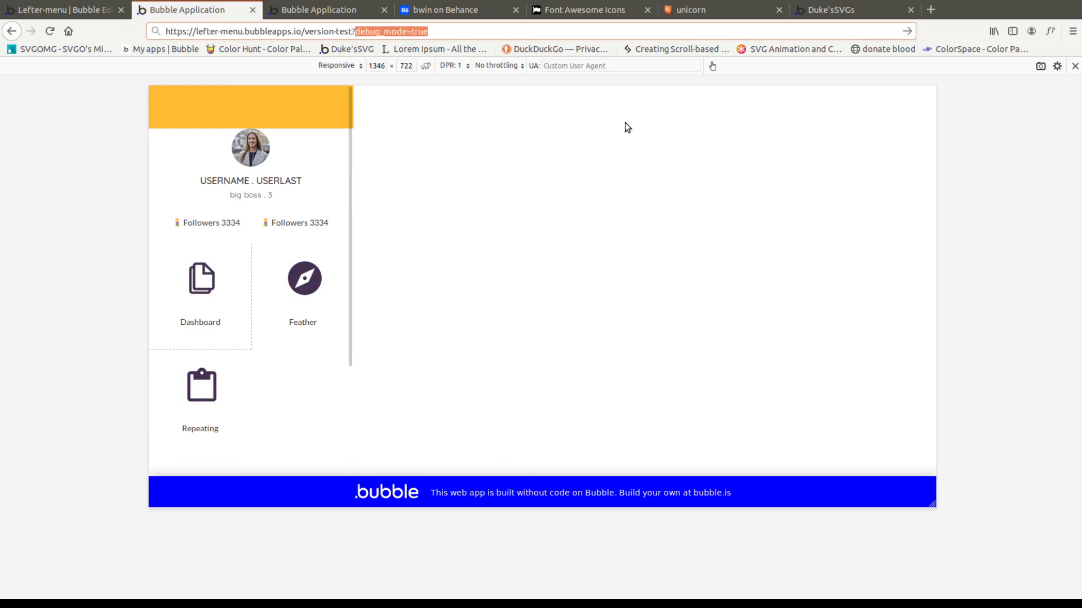
key(Right)
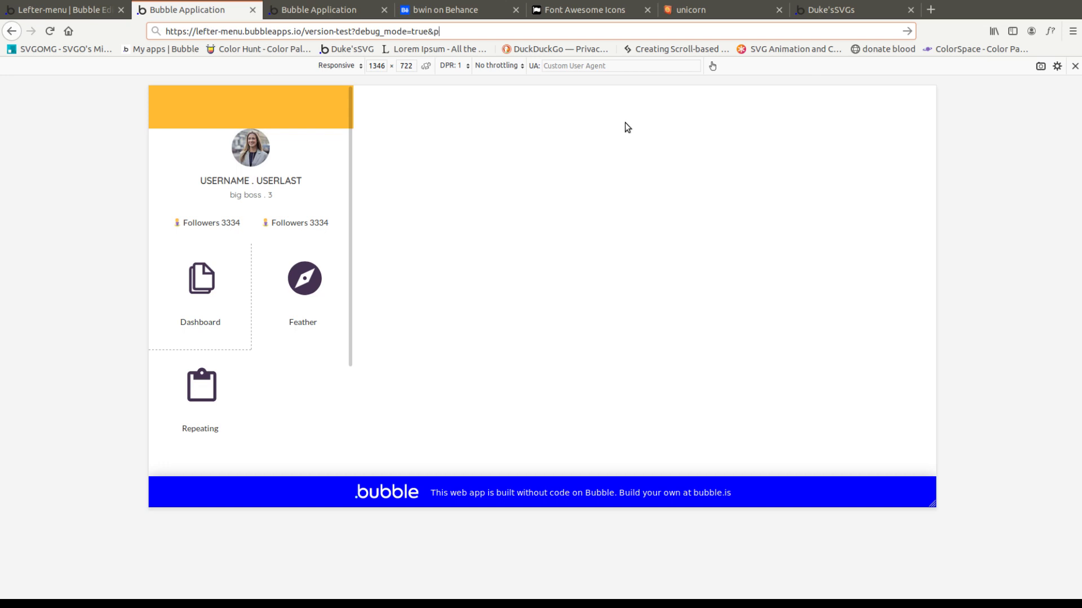
key(Return)
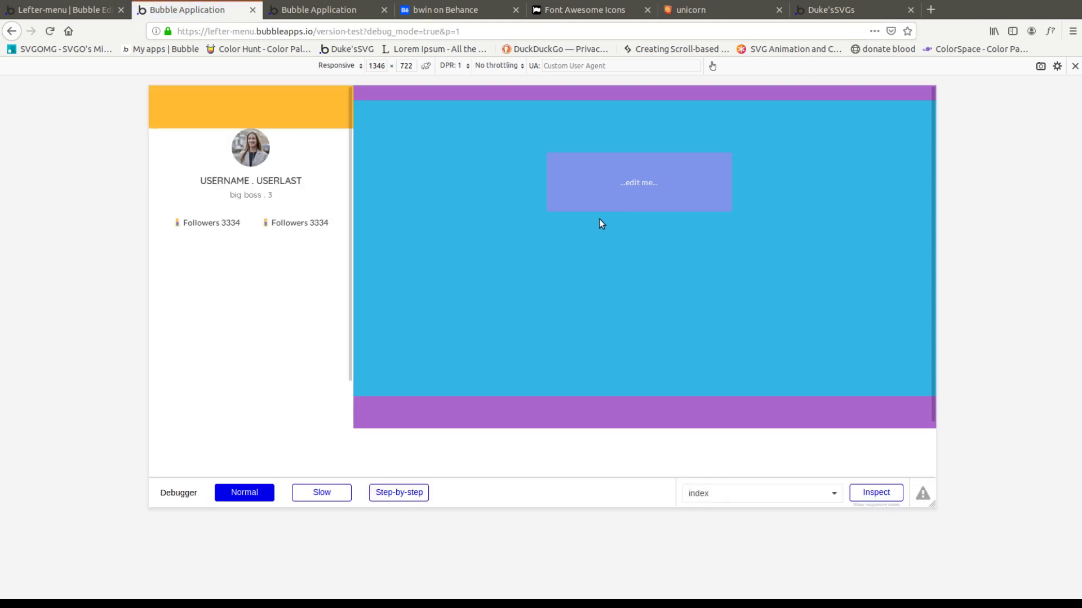
Step: Reload the preview with p=2, then p=3, and return to the editor
click(463, 31)
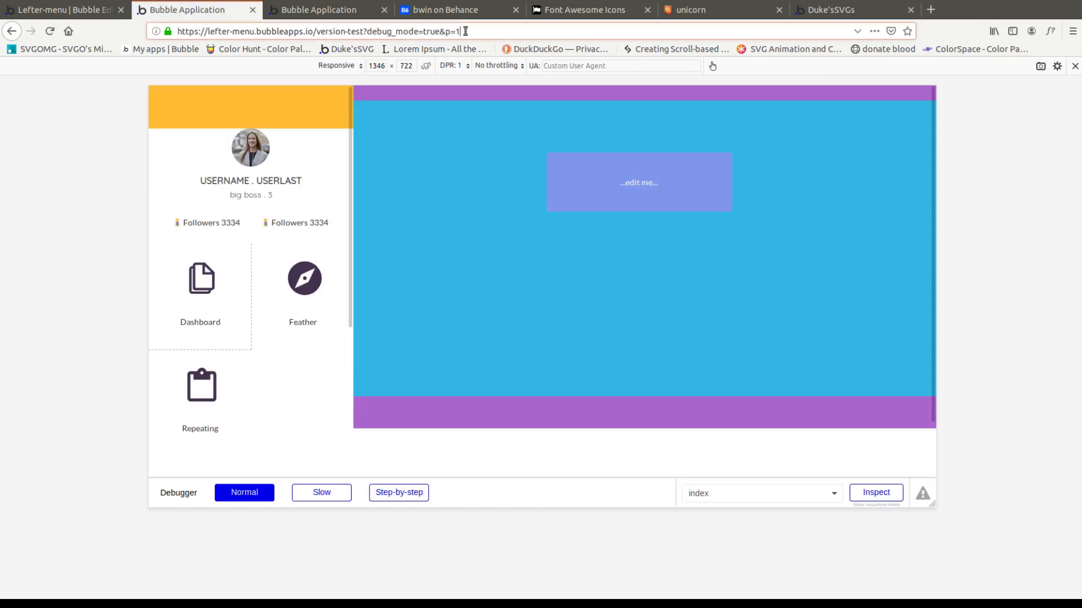
key(BackSpace)
text(2)
key(Return)
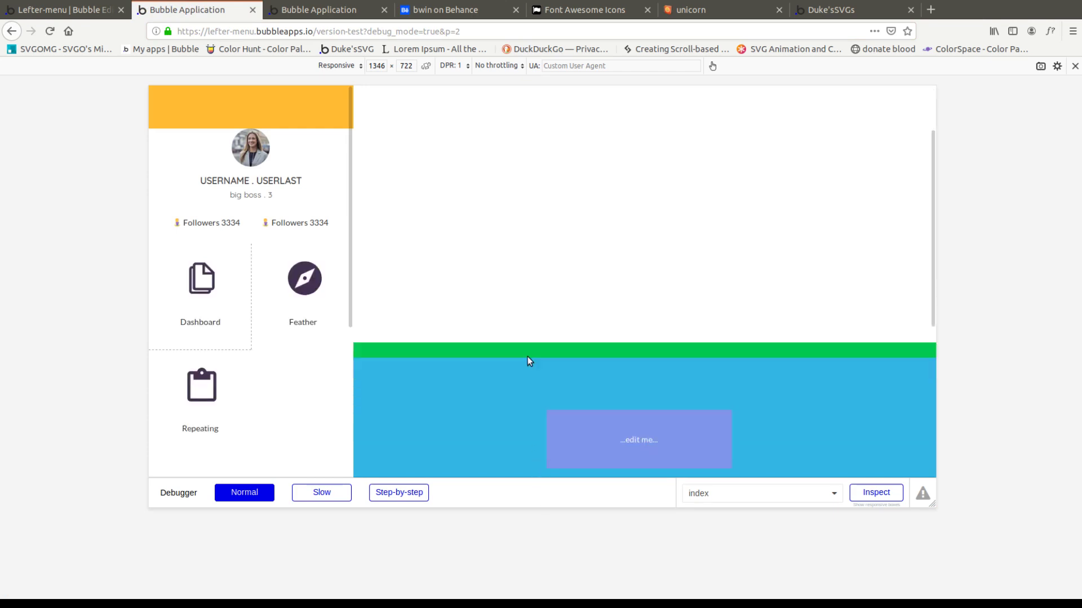
click(458, 27)
key(BackSpace)
text(3)
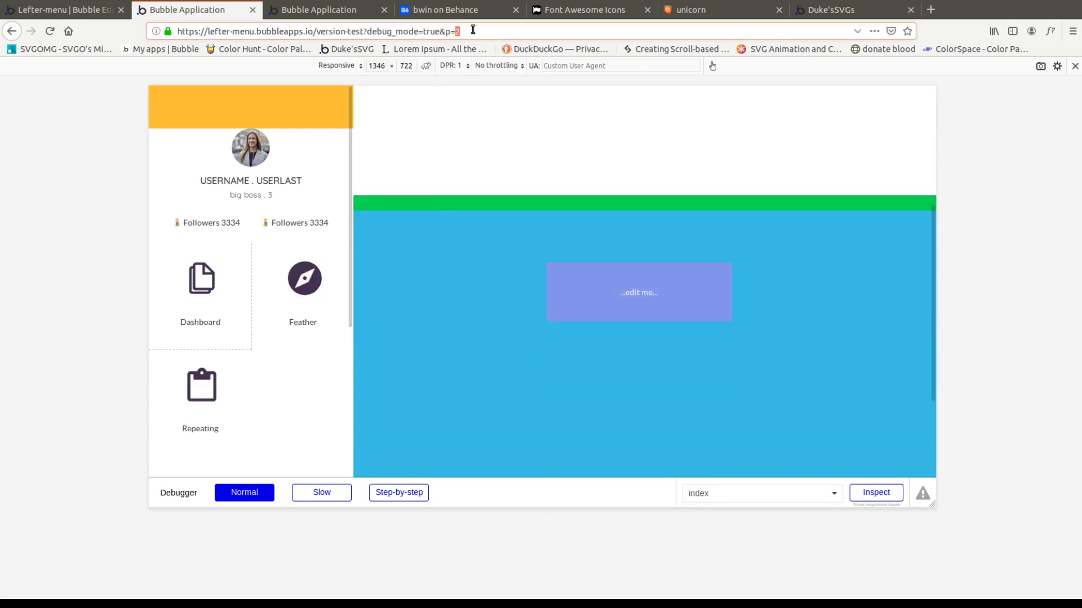
key(Return)
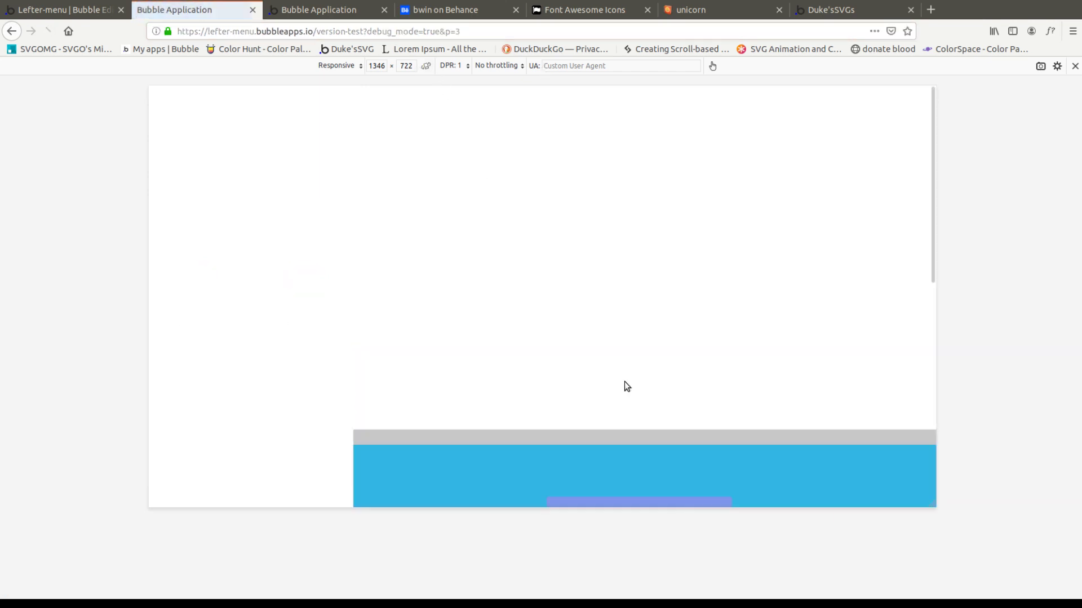
click(90, 8)
scroll(919, 338, down, 3)
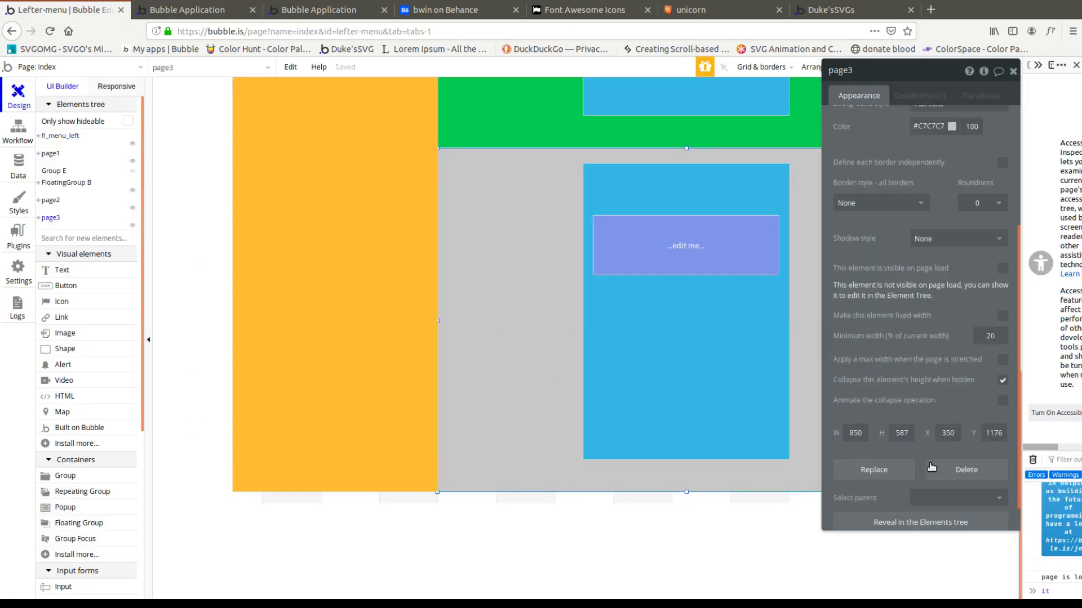
Step: Turn on collapse-when-hidden for page3, verify page2 and page1, then select all three groups
click(1001, 352)
scroll(687, 388, up, 7)
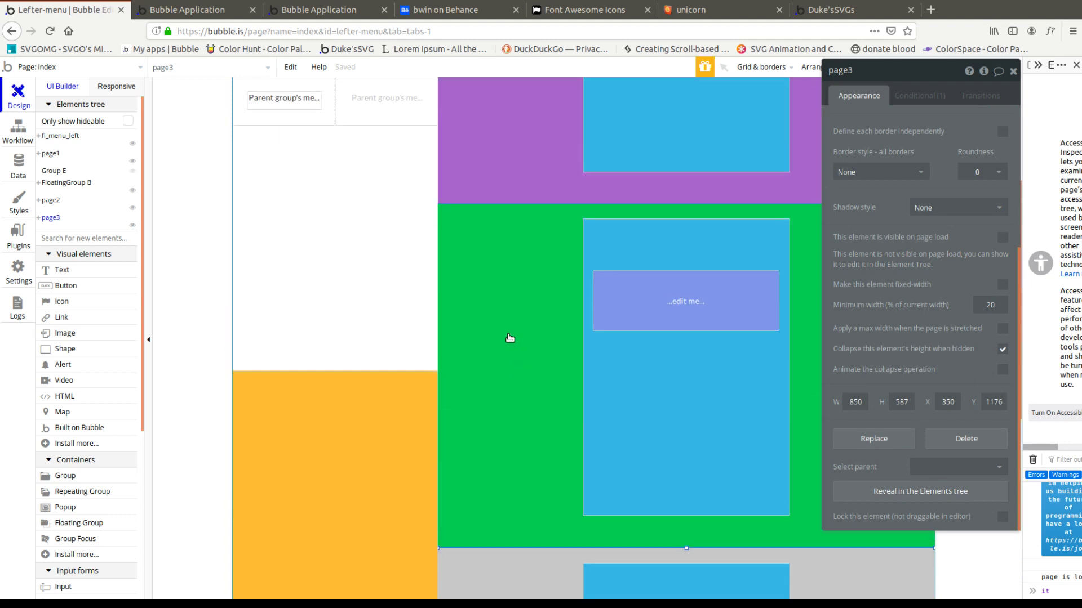
click(507, 338)
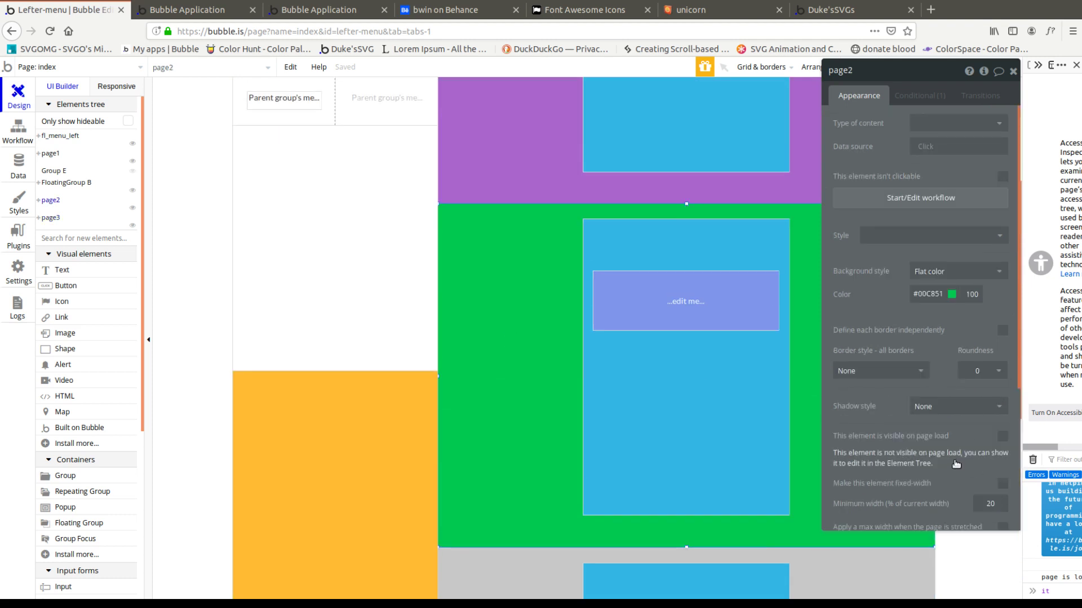
scroll(924, 367, down, 6)
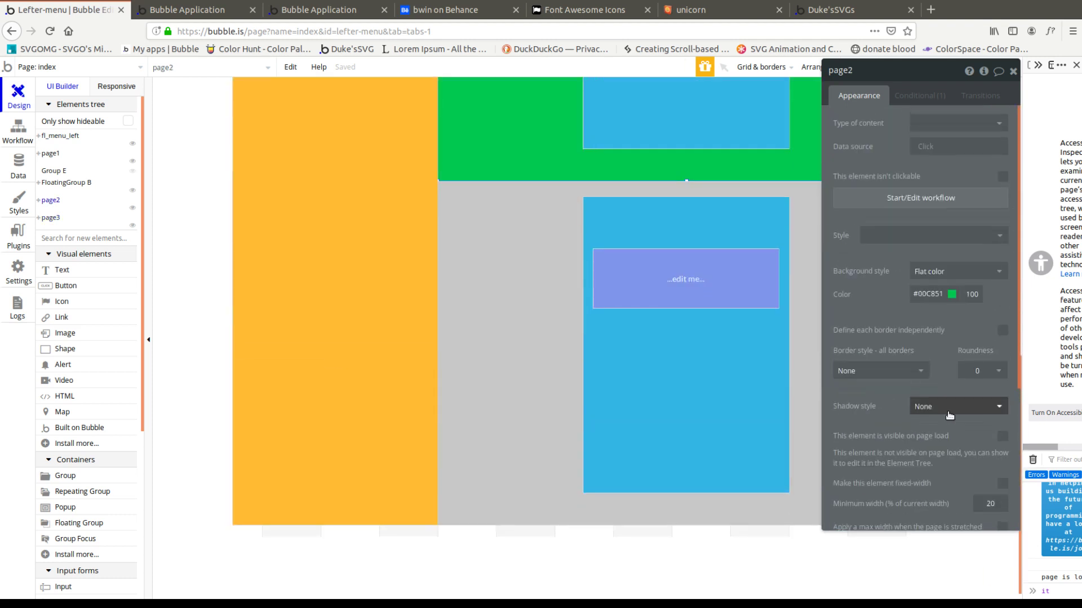
scroll(921, 374, down, 3)
scroll(501, 169, up, 10)
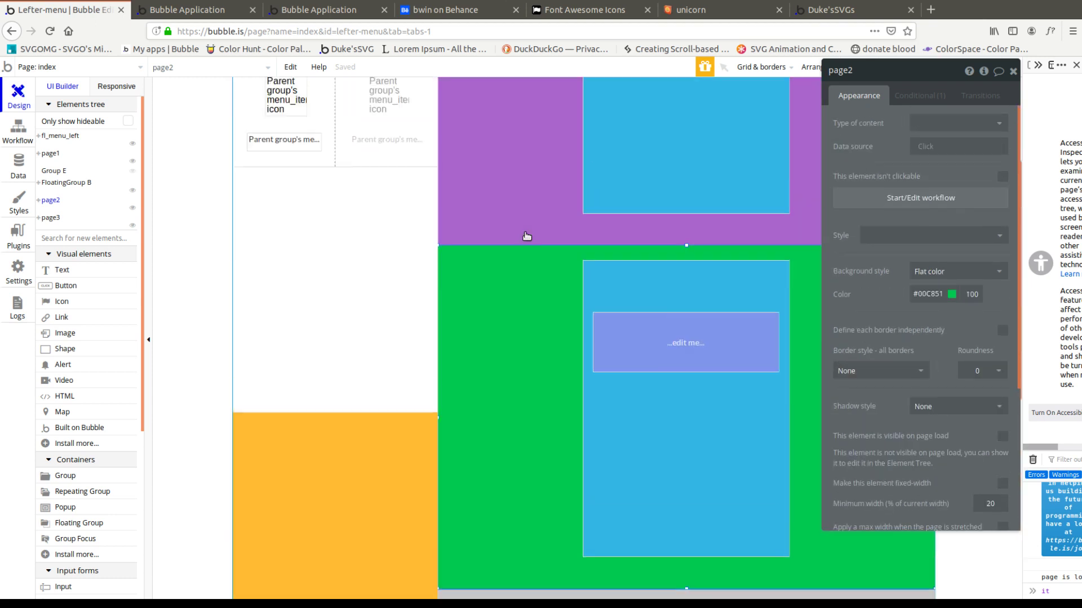
click(508, 212)
scroll(935, 384, down, 5)
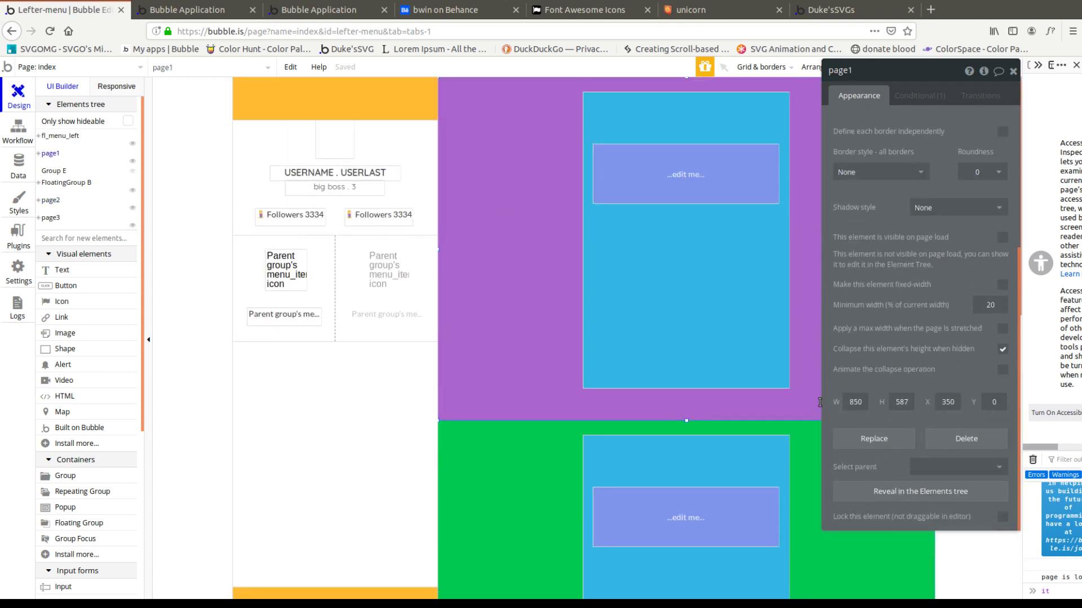
scroll(507, 254, down, 5)
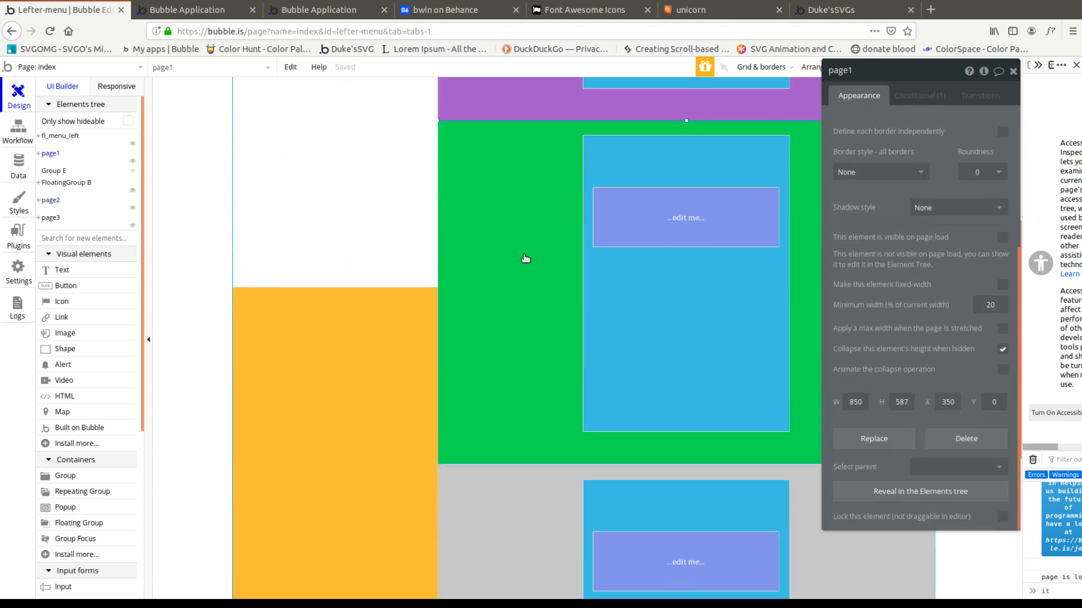
shift+click(526, 257)
Step: Wrap page1, page2 and page3 into a new container Group J and preview the app
right_click(533, 494)
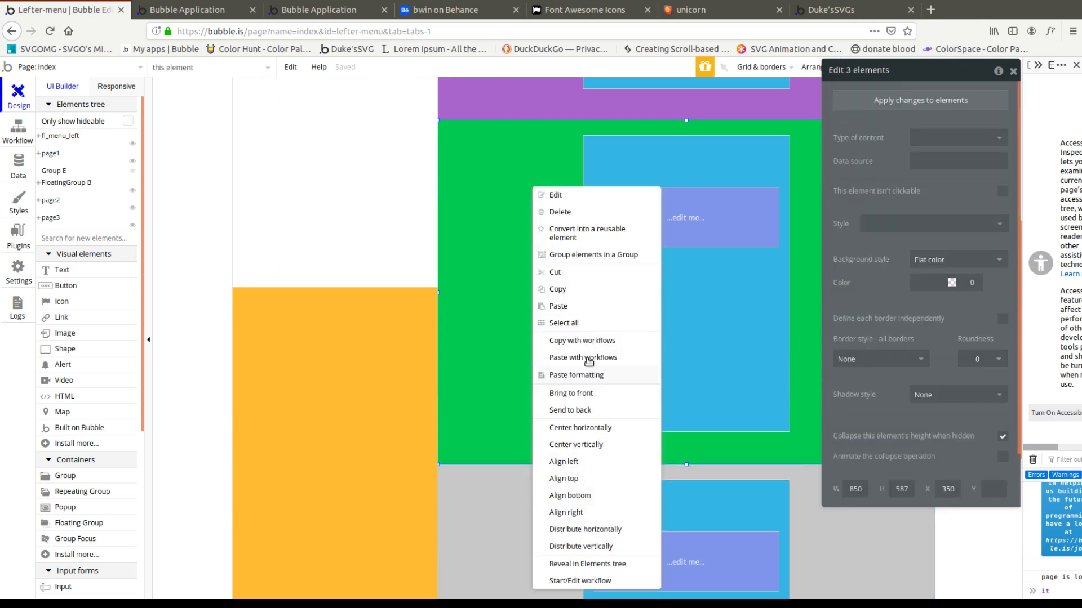
click(598, 260)
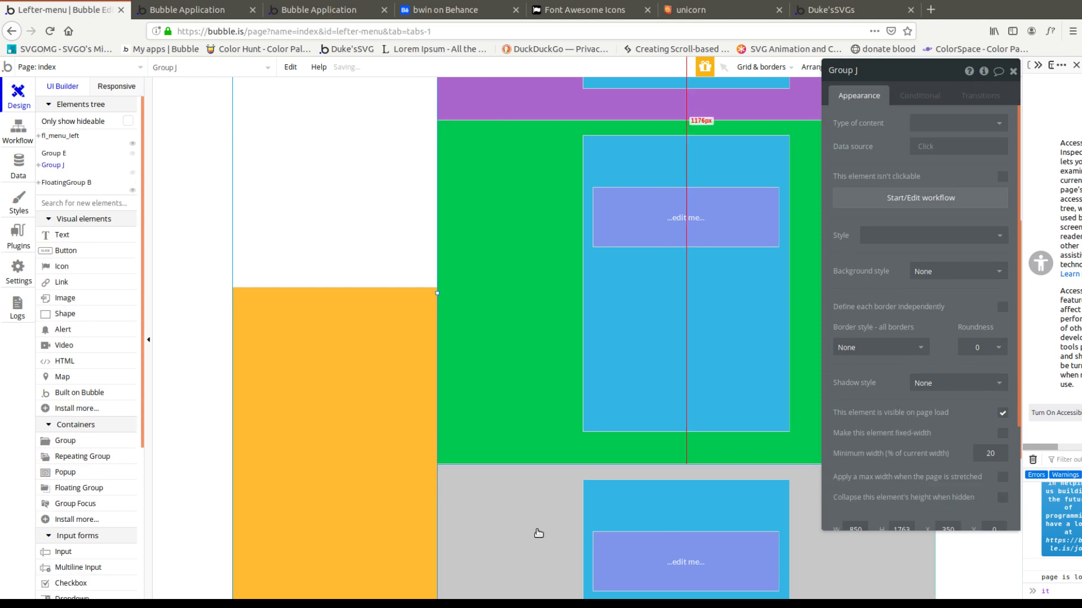
scroll(521, 458, up, 5)
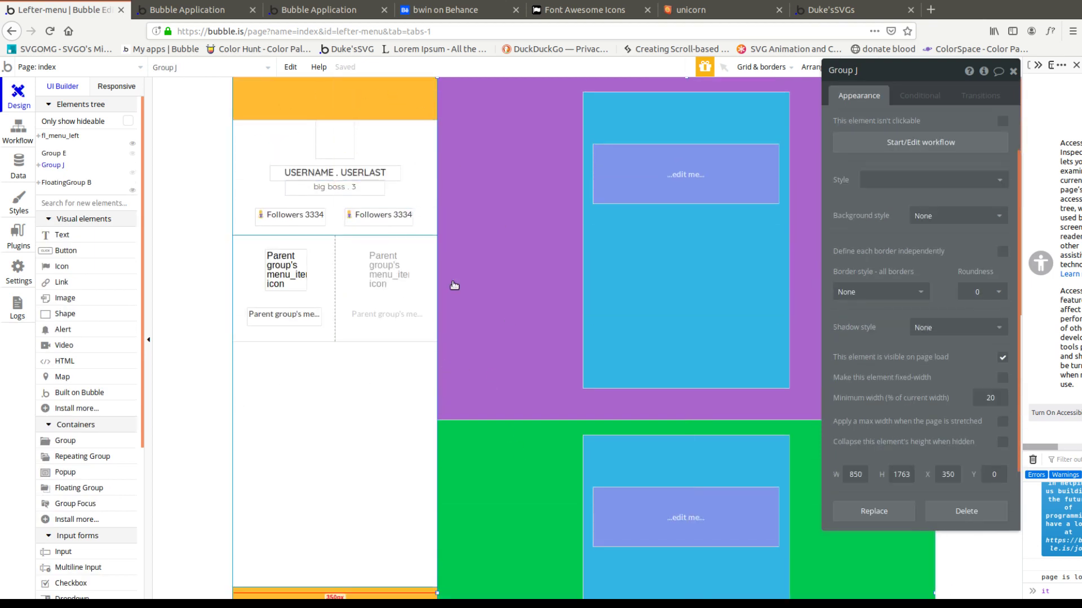
drag(909, 72, 937, 106)
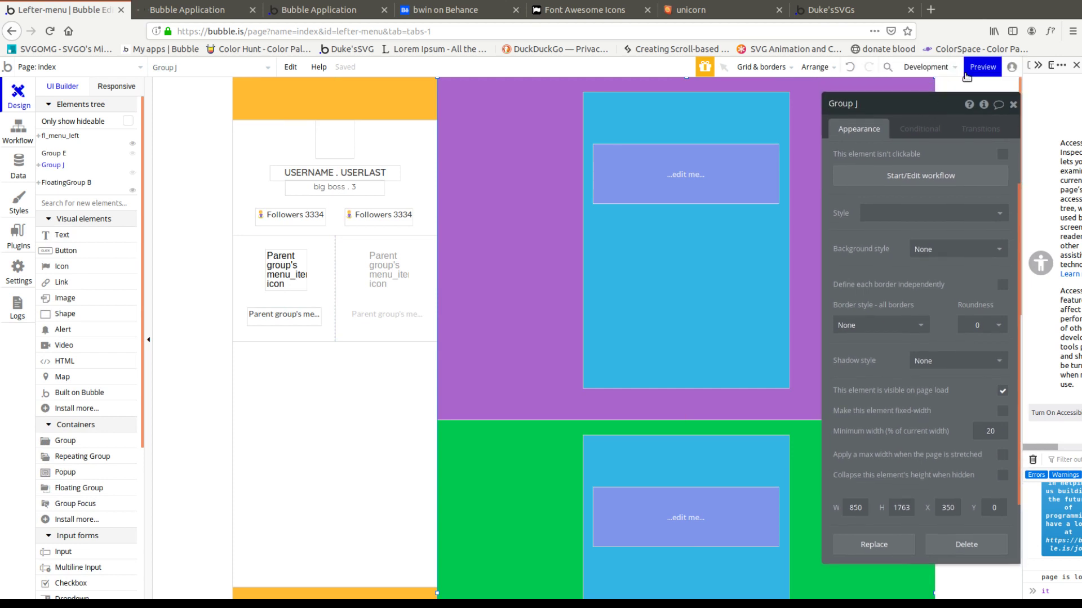
click(191, 10)
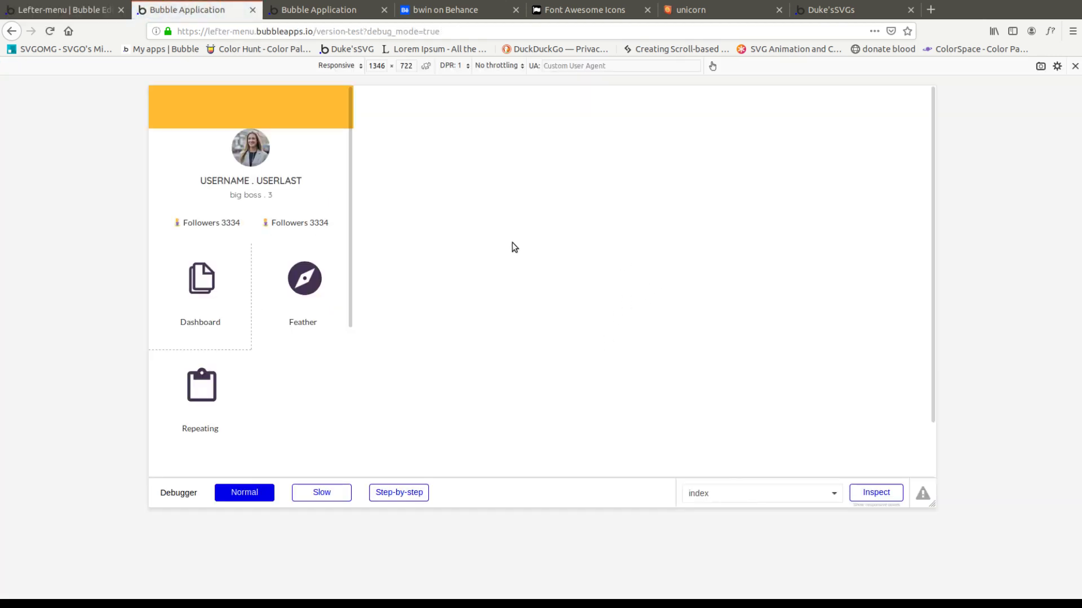
Step: Load the preview at &p=3, then p=2 (green page2), then p=3 (grey page3), and return to the editor
click(468, 29)
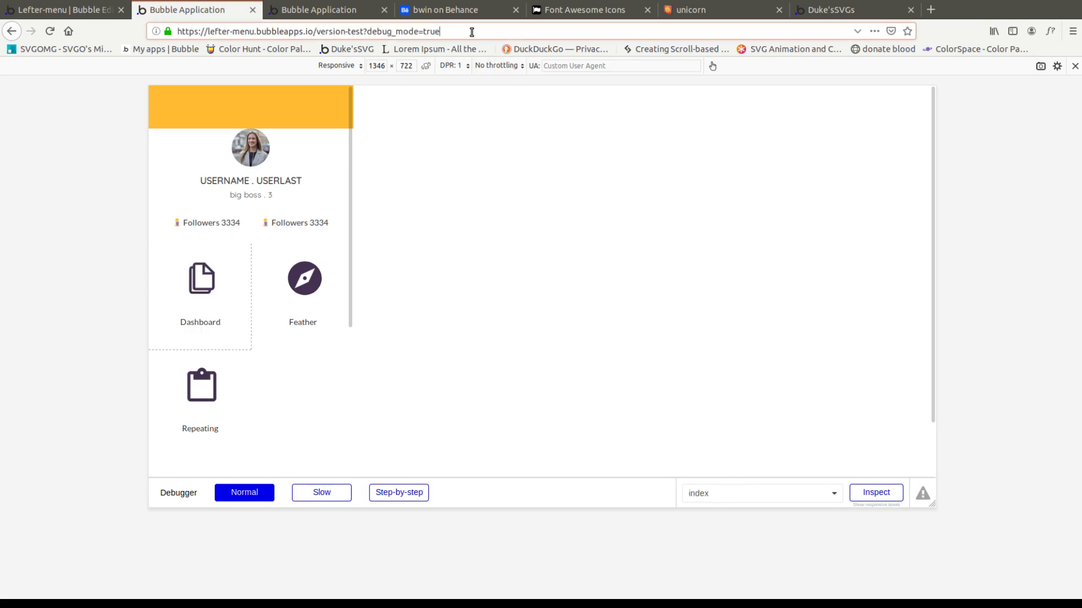
text(&p=3)
key(Return)
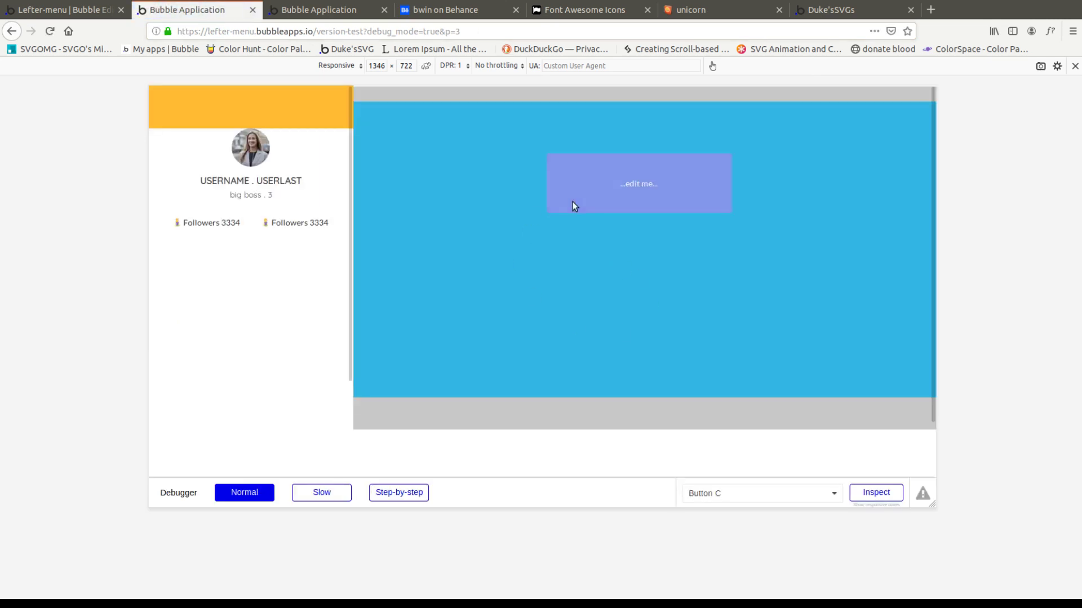
click(460, 32)
key(BackSpace)
text(2)
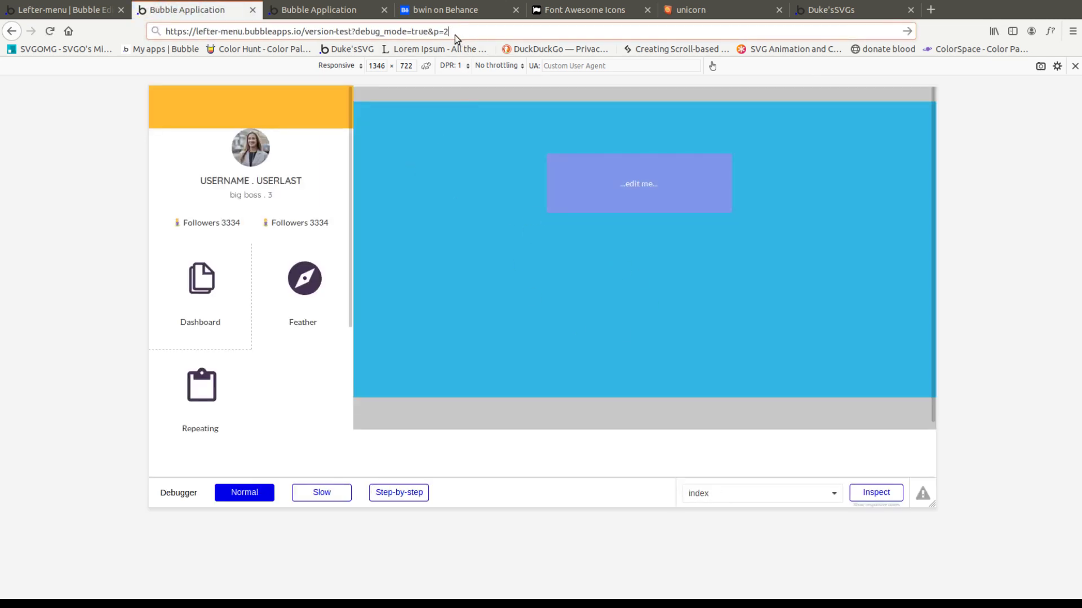
key(Return)
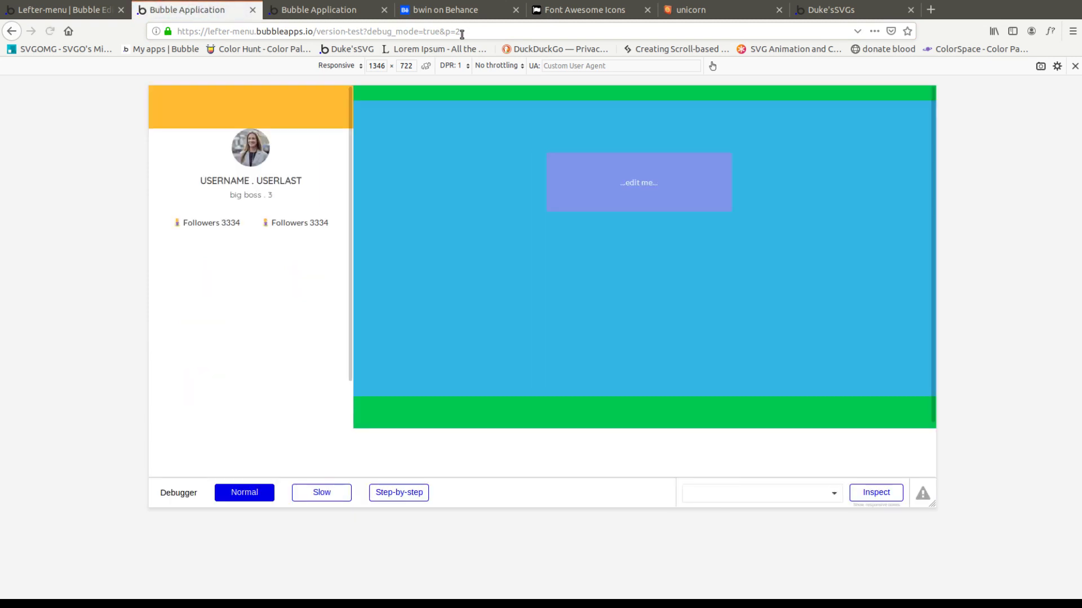
key(BackSpace)
text(3)
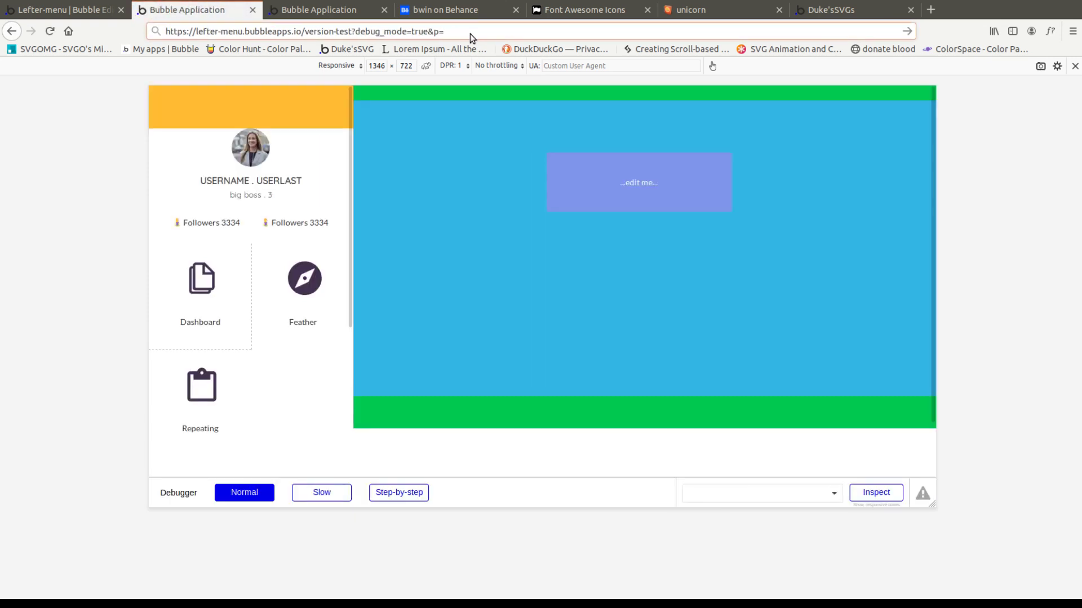
key(Return)
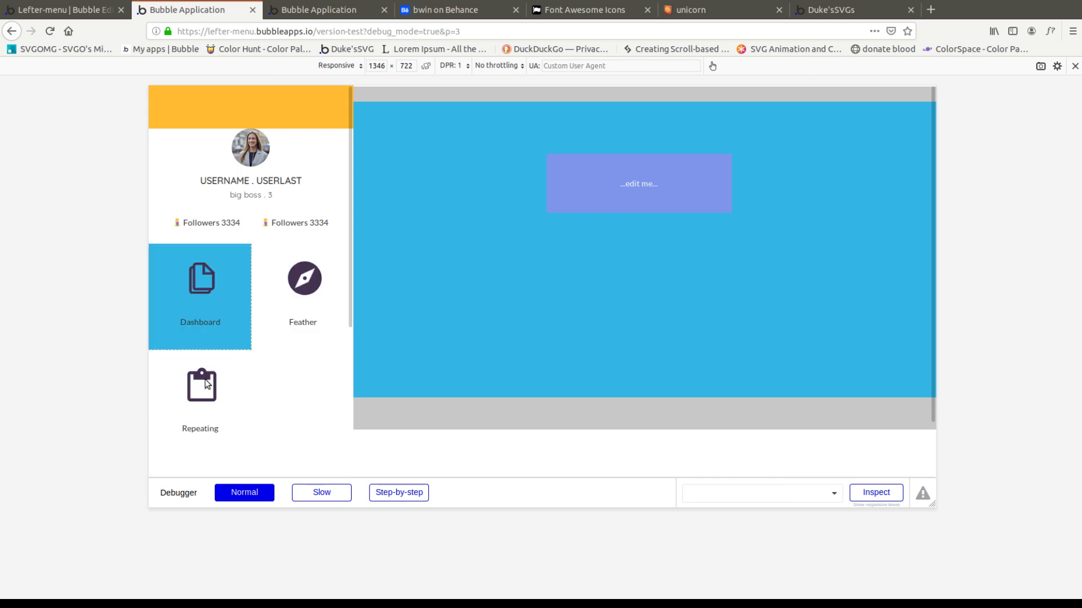
click(101, 12)
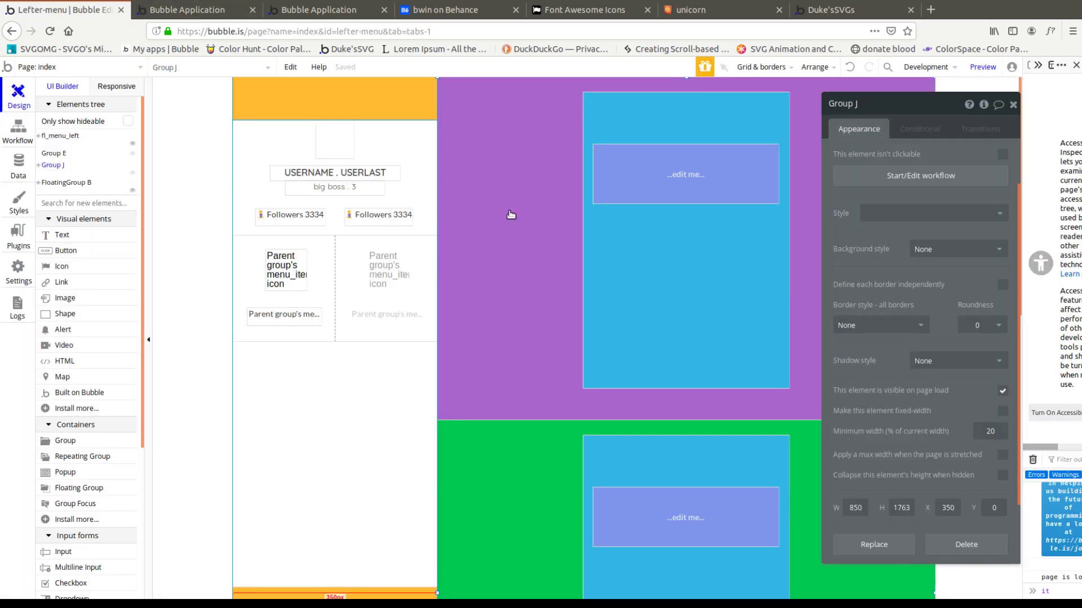
Step: Start a click workflow on Group menu_items with a Go to page index action
click(386, 327)
click(883, 231)
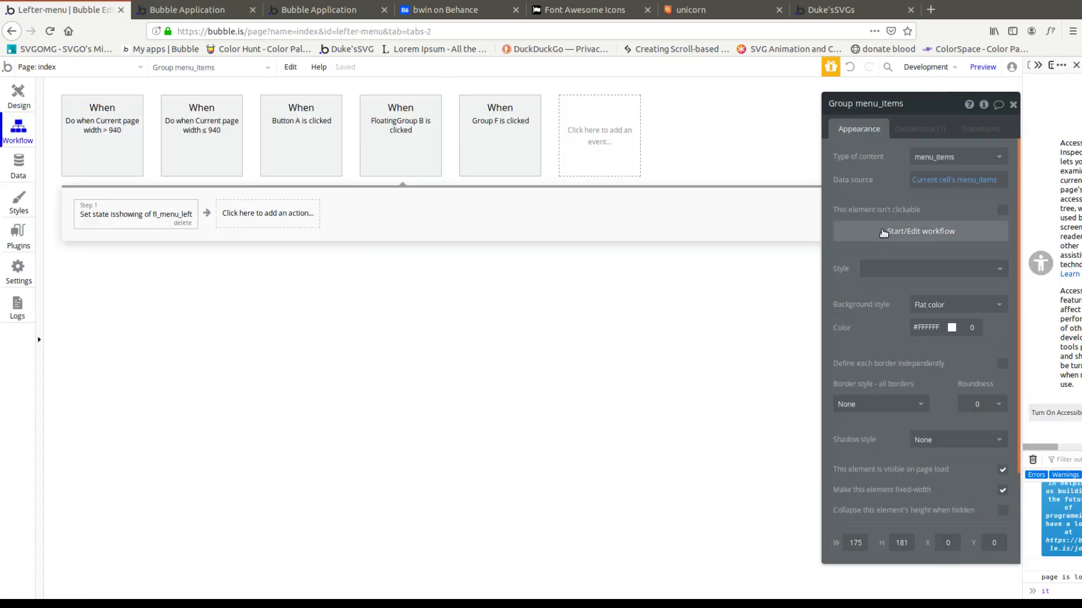
mouse_move(127, 262)
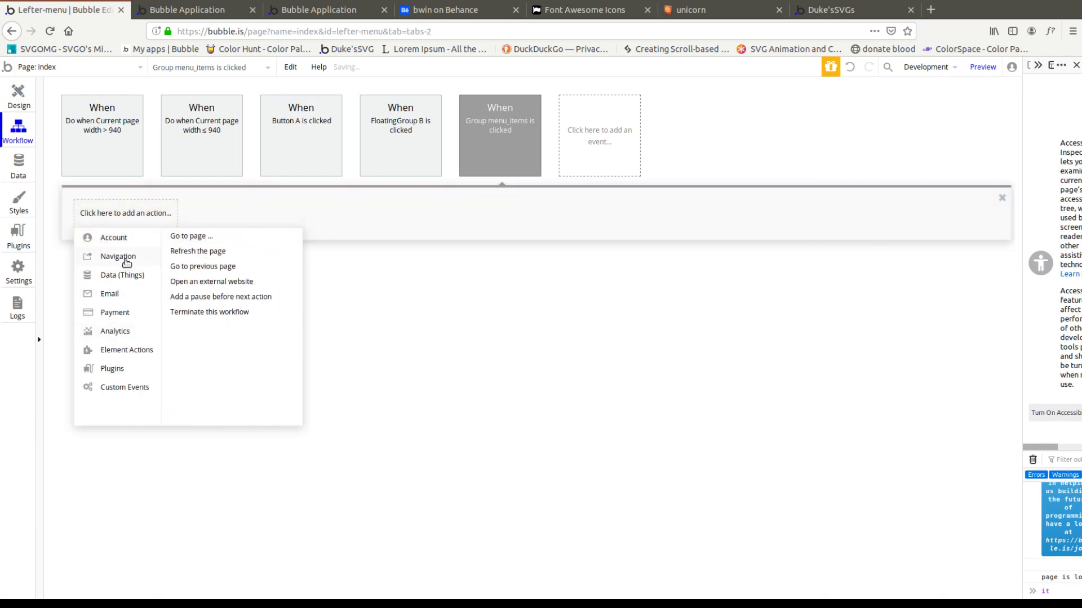
click(197, 237)
click(944, 133)
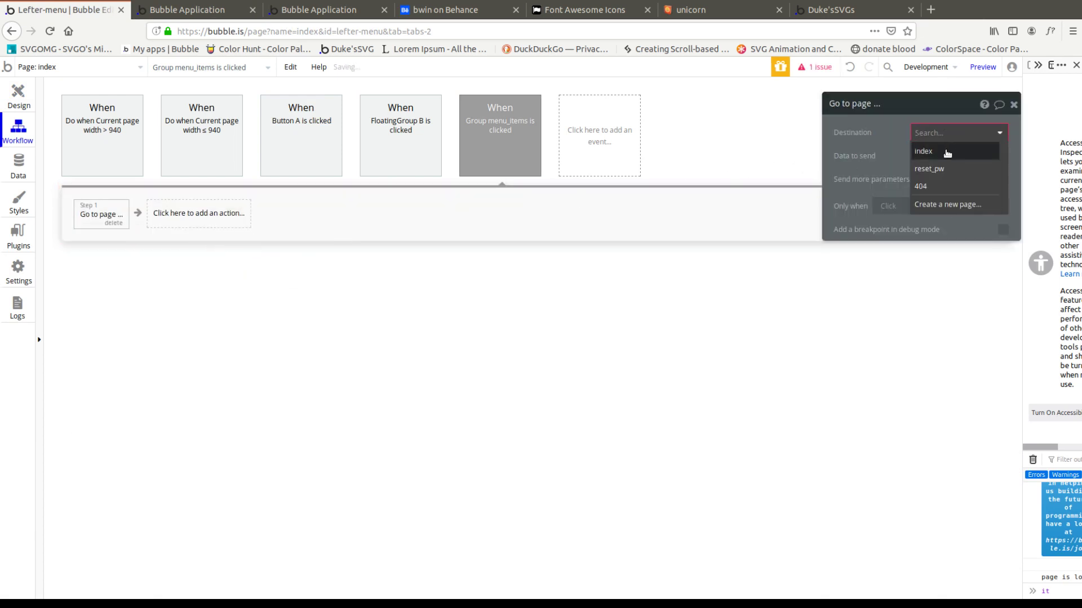
click(947, 153)
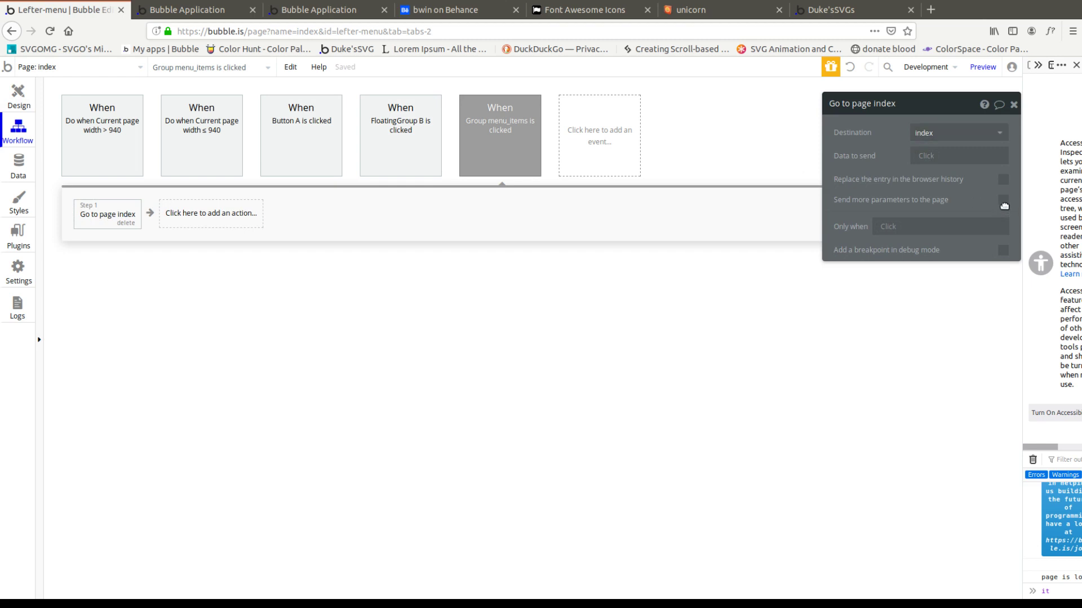
Step: Send URL parameter p set to Current cell's index, then view the Data tab
click(1004, 201)
click(935, 229)
click(886, 225)
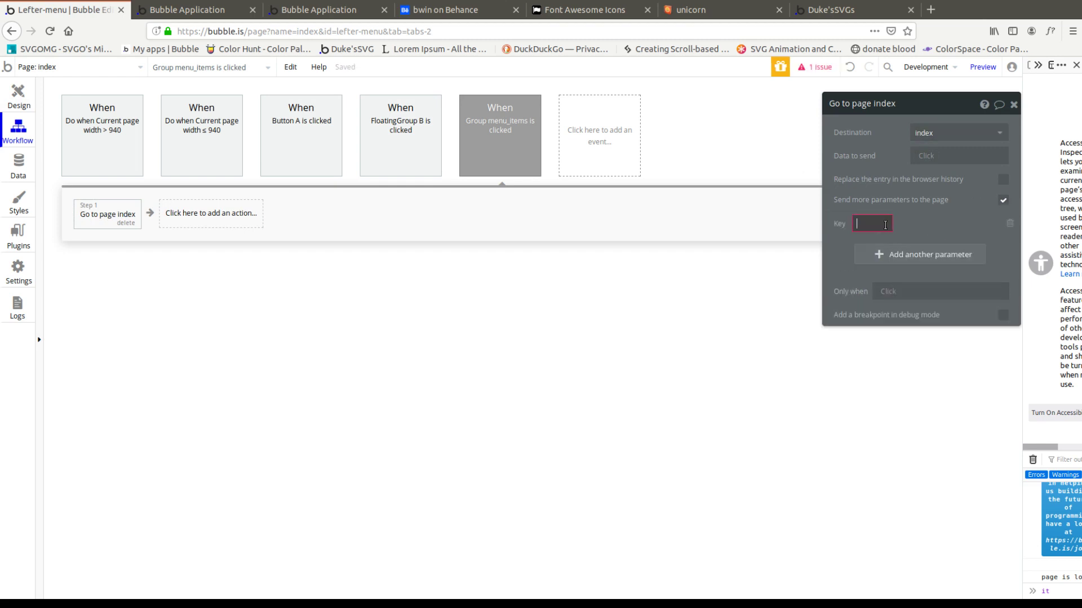
text(p)
click(931, 225)
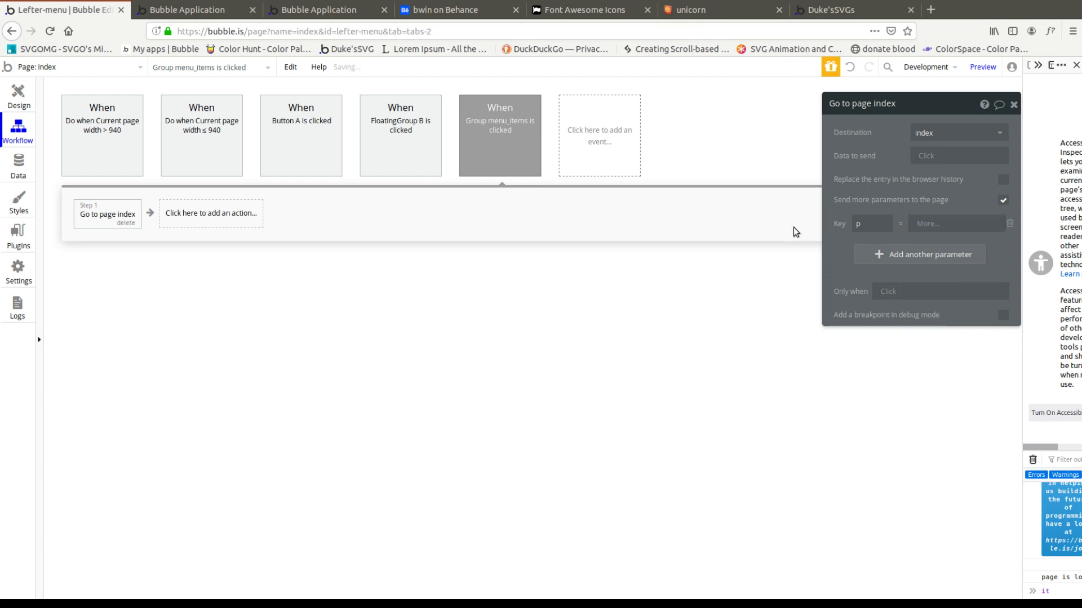
click(793, 225)
click(995, 291)
click(20, 163)
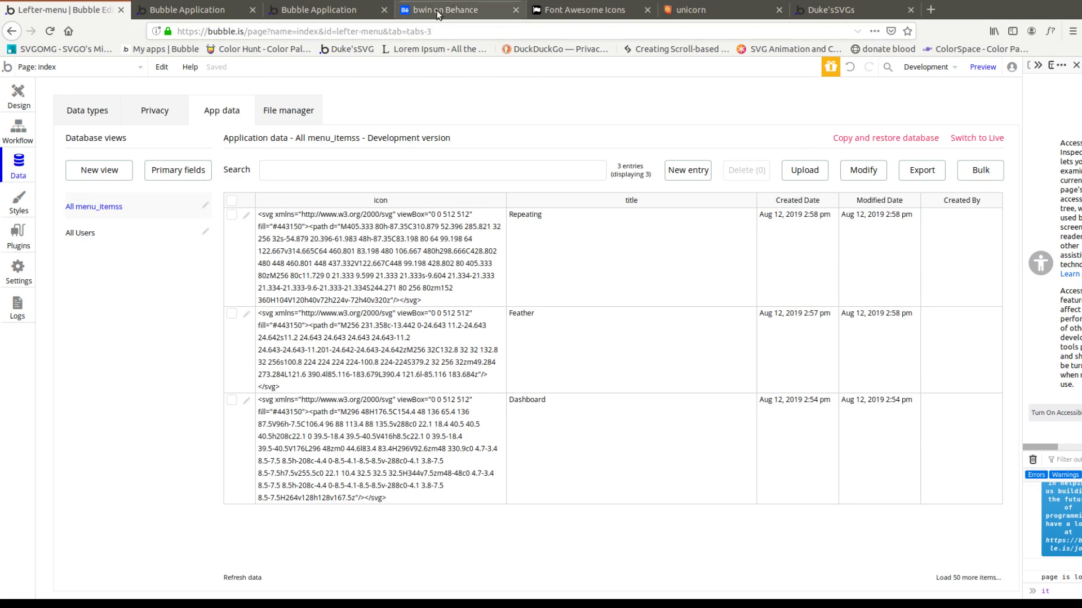
Step: Narrow the preview to 630 px wide to hide the left menu, then return to the editor's Design tab
click(181, 11)
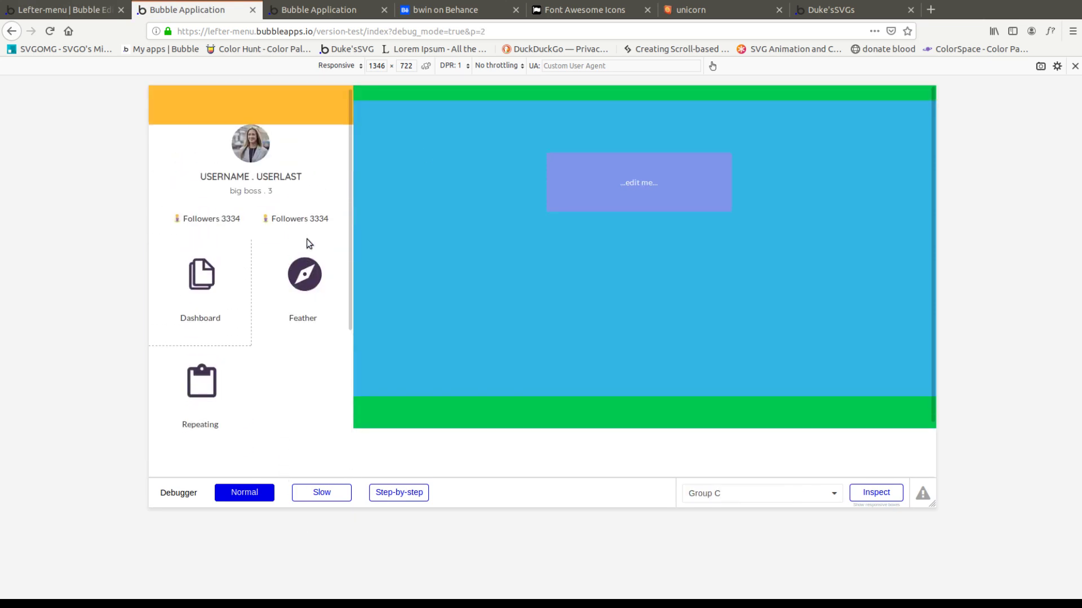
drag(934, 506, 724, 511)
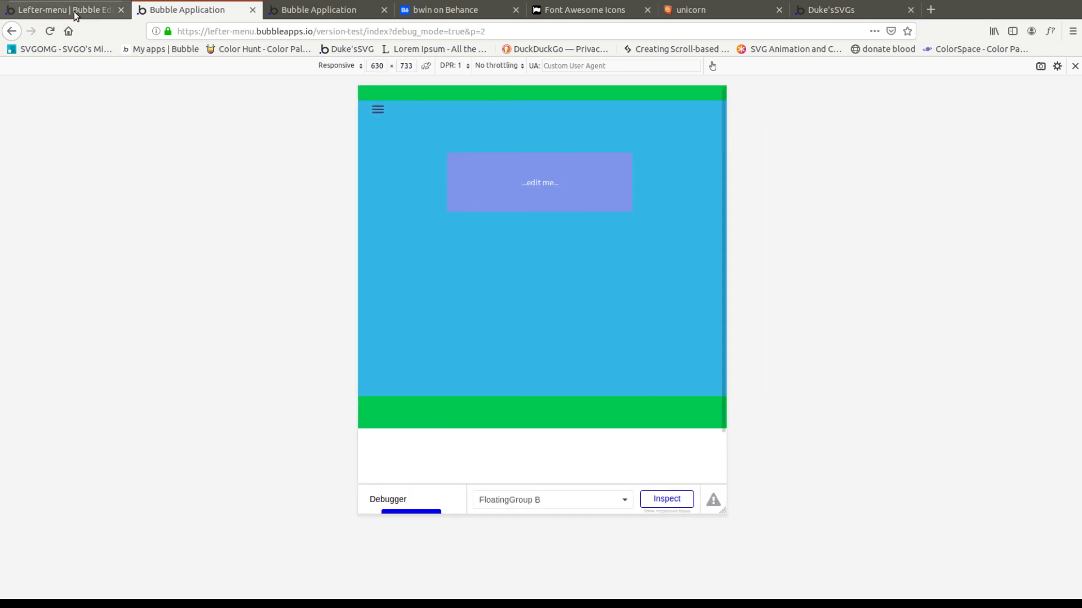
click(74, 10)
click(18, 96)
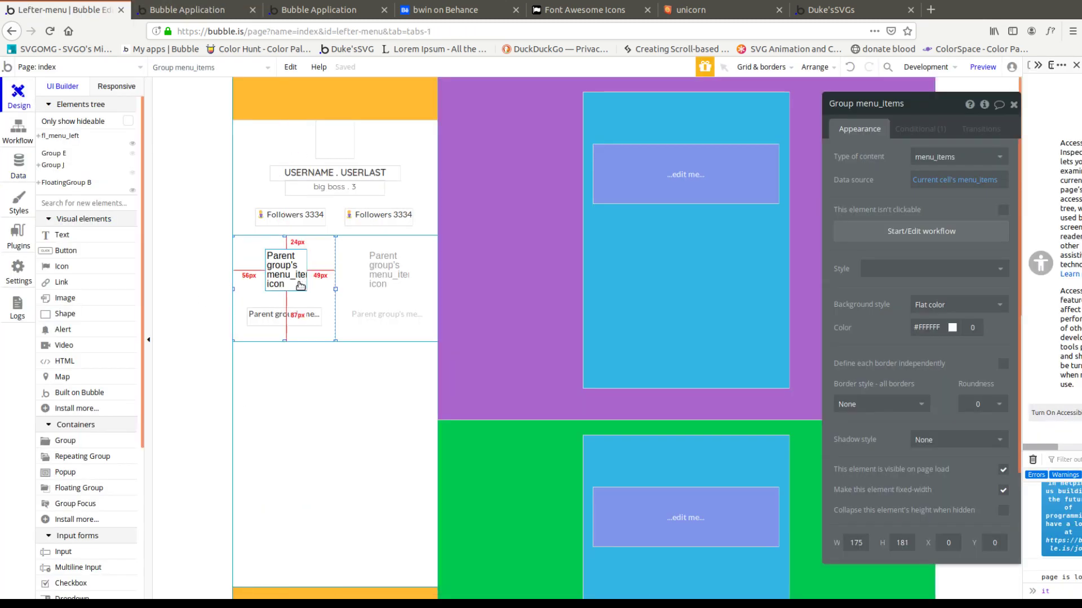
Step: Add a Set state action to the menu item's click workflow
click(890, 227)
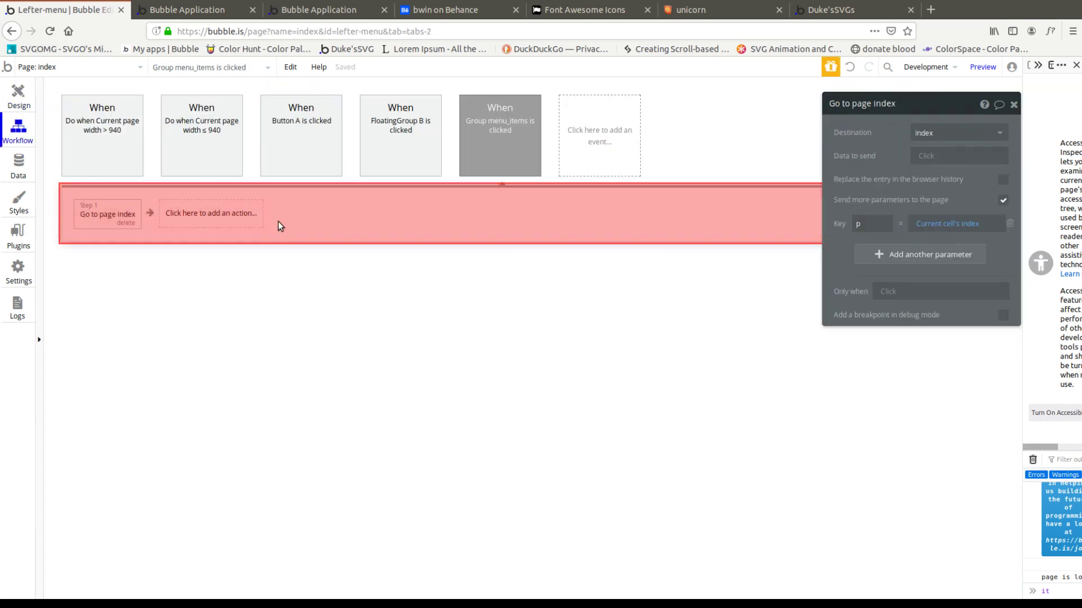
click(226, 214)
mouse_move(224, 358)
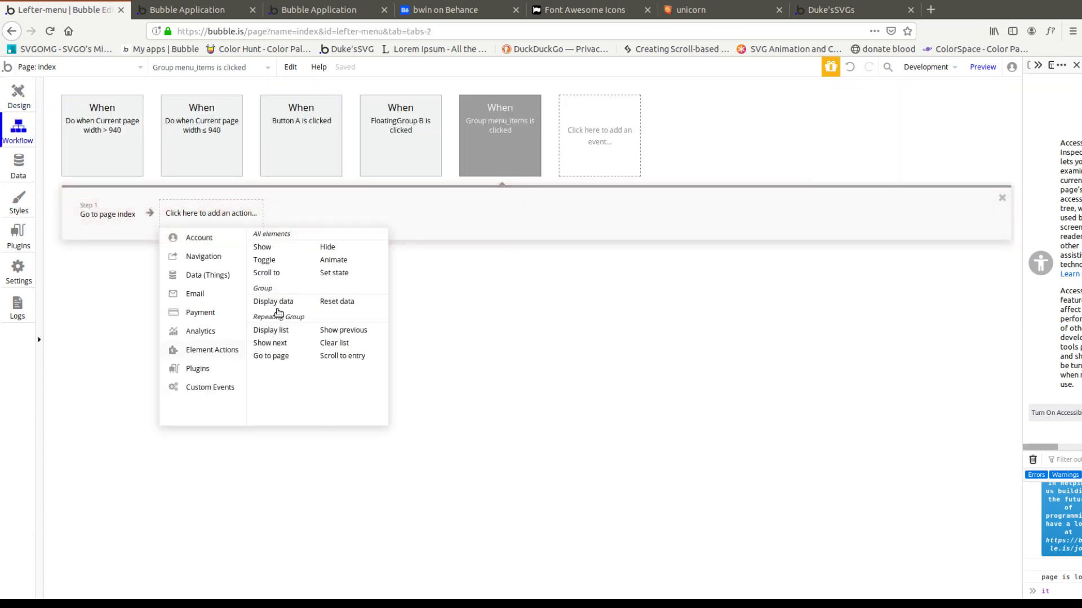
click(331, 276)
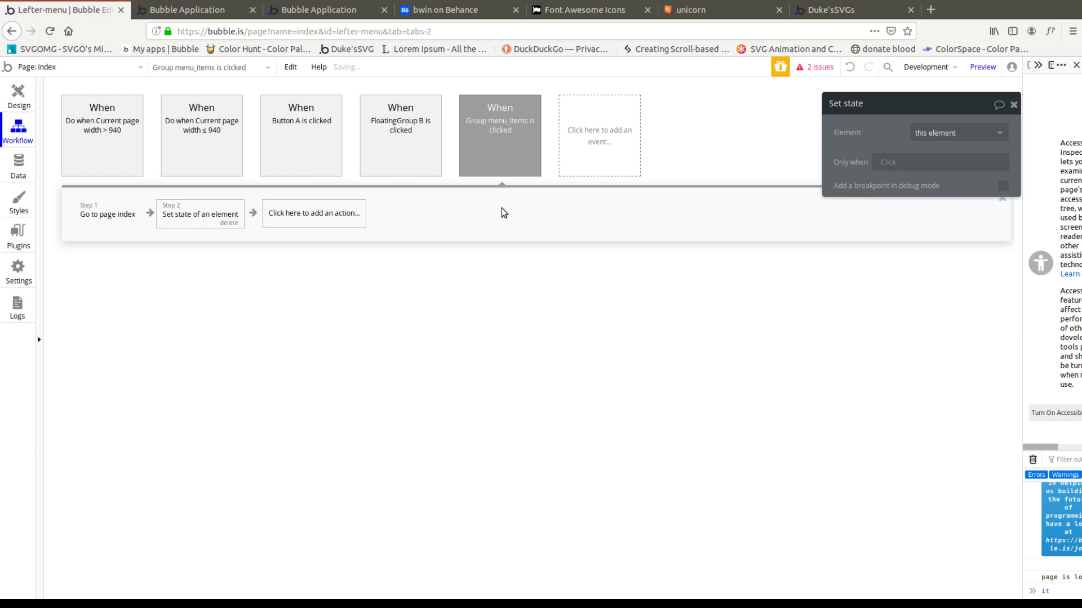
Step: Set fl_menu_left's isshowing state to 'no' and move this action to run first
click(955, 133)
text(flo)
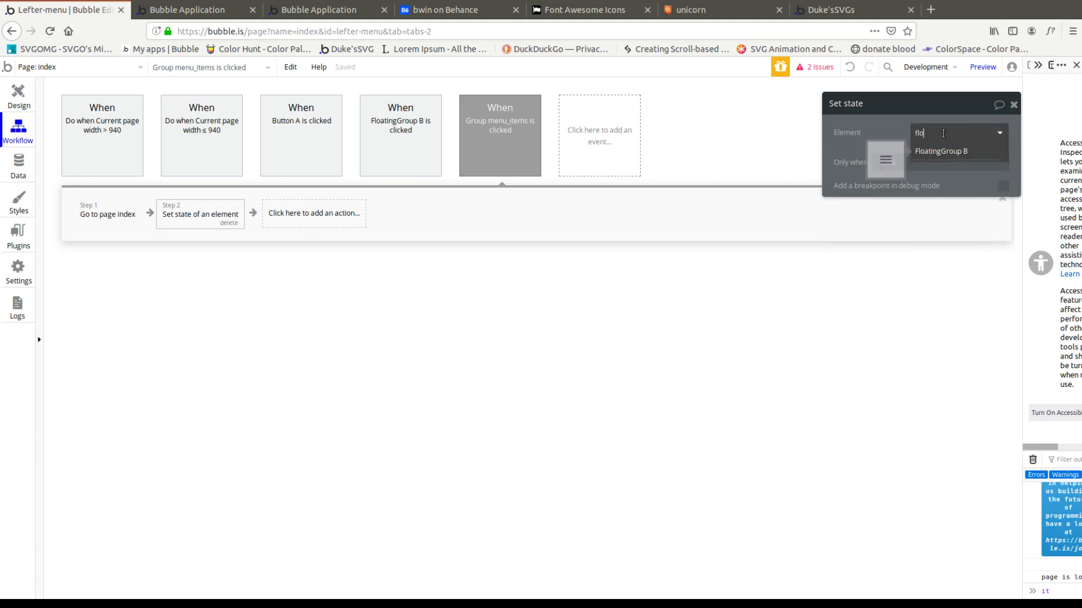
key(BackSpace)
key(BackSpace)
key(BackSpace)
text(fl)
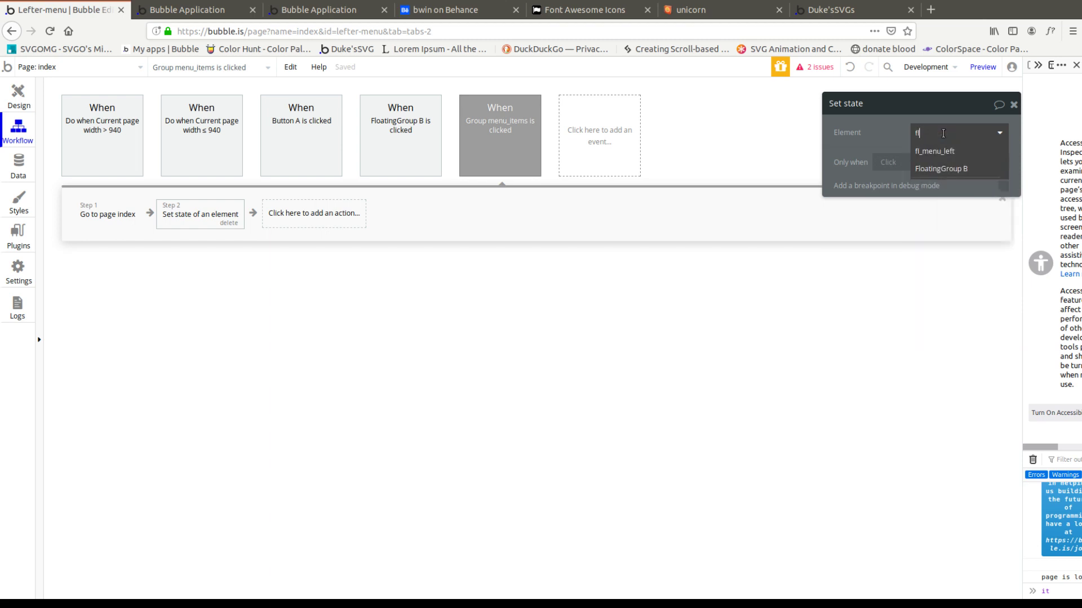
click(951, 152)
click(955, 156)
click(958, 176)
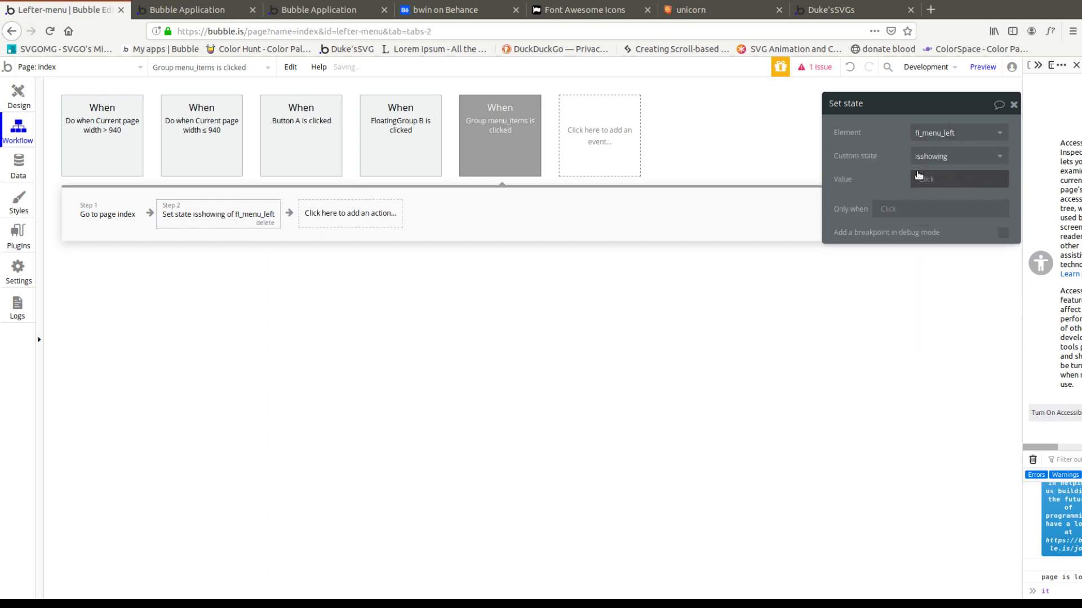
click(955, 179)
click(938, 221)
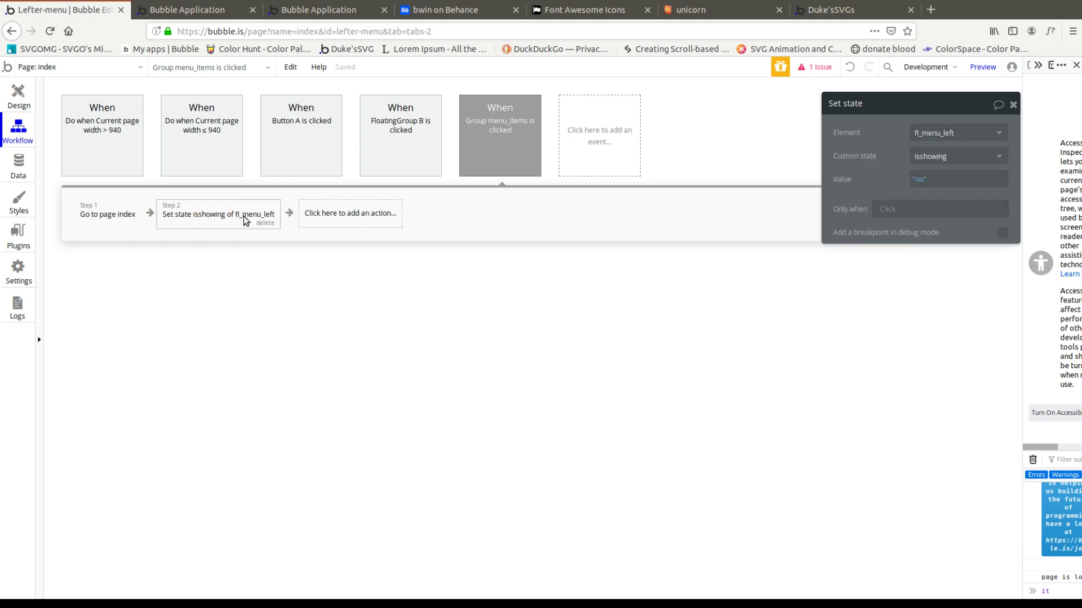
drag(246, 221, 144, 228)
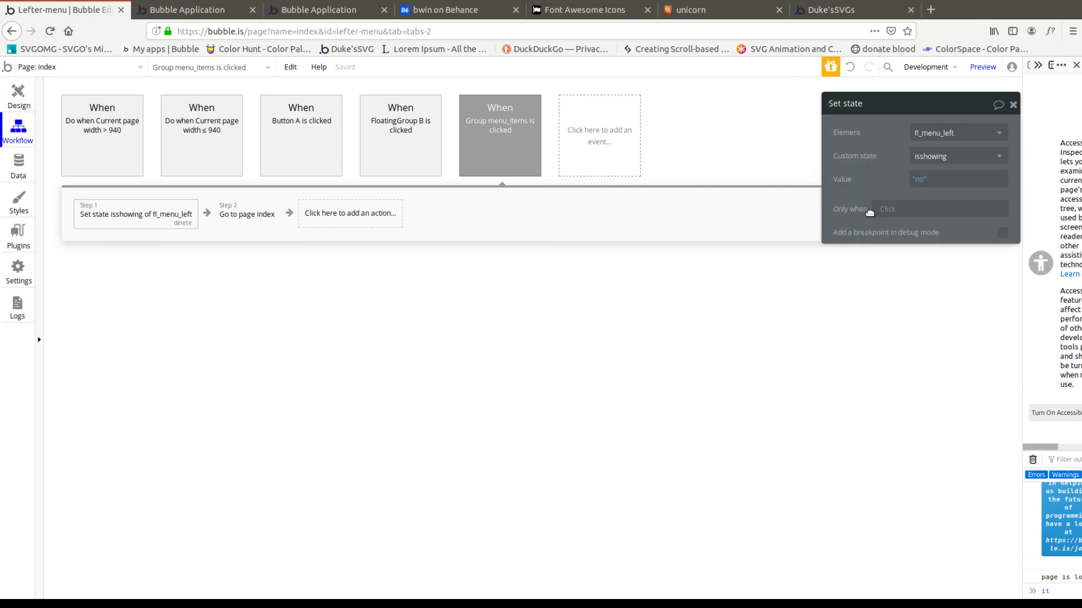
Step: Make the action run only when Current page width ≤ 940, then switch to the preview
click(871, 210)
text(page)
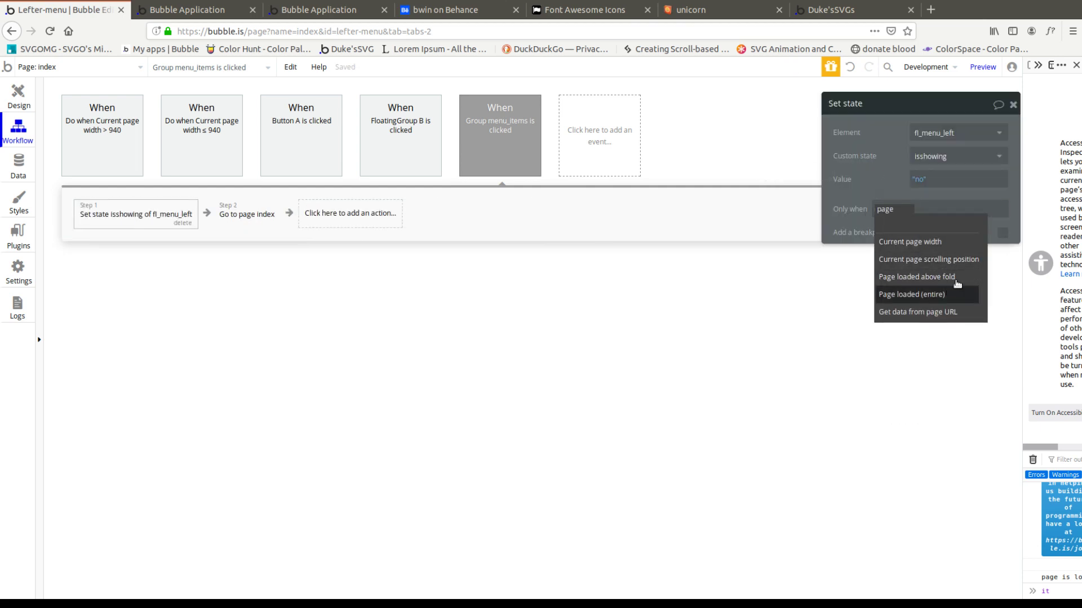
click(911, 242)
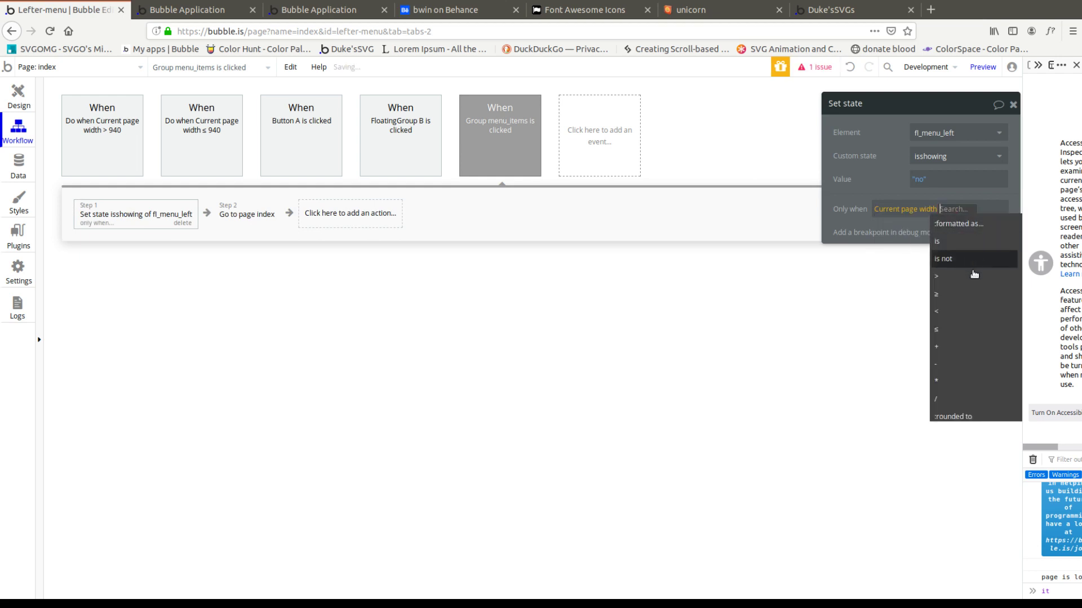
click(955, 330)
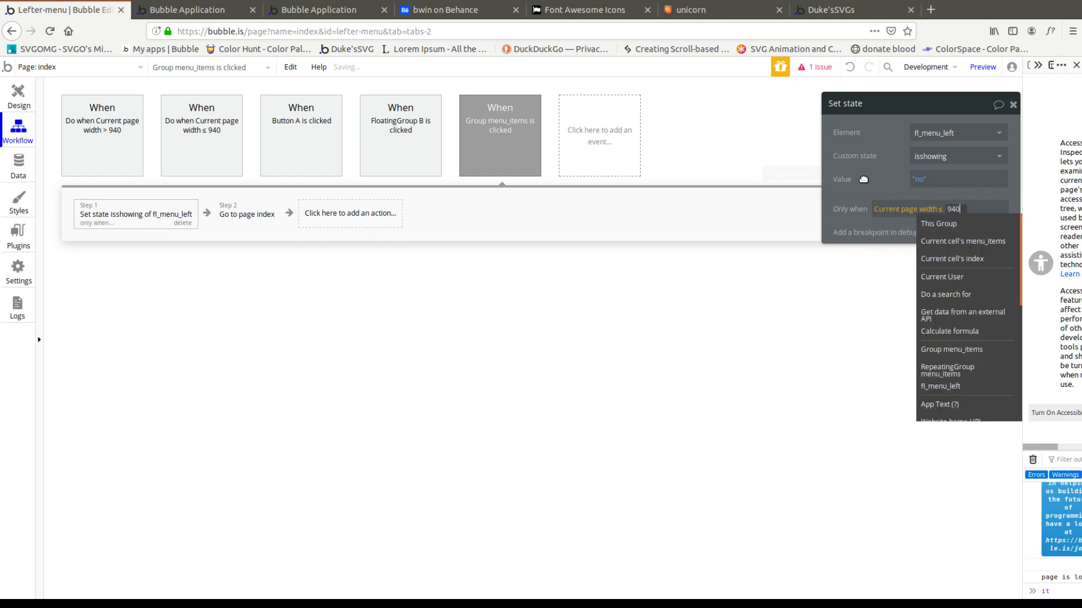
click(857, 175)
click(203, 10)
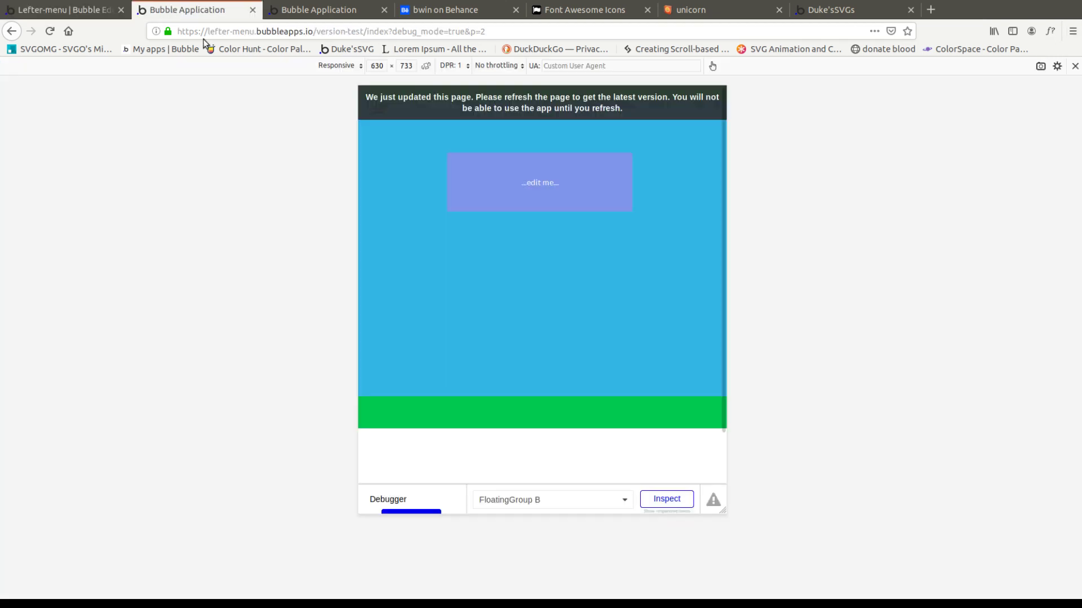
Step: Reload the preview and check that Feather, Repeating and Dashboard tiles switch pages and close the menu
key(F5)
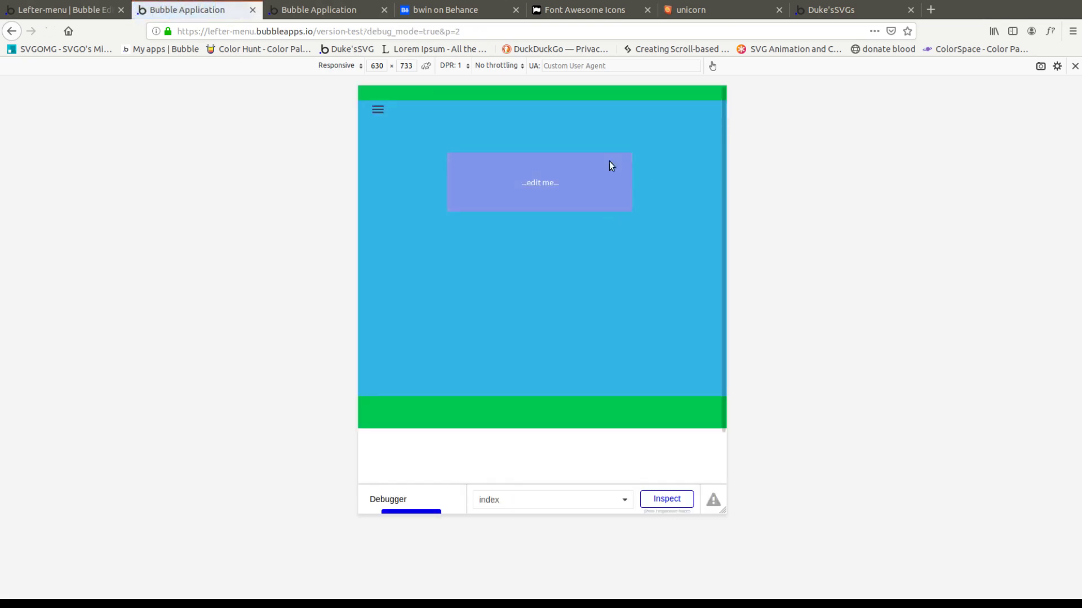
click(378, 110)
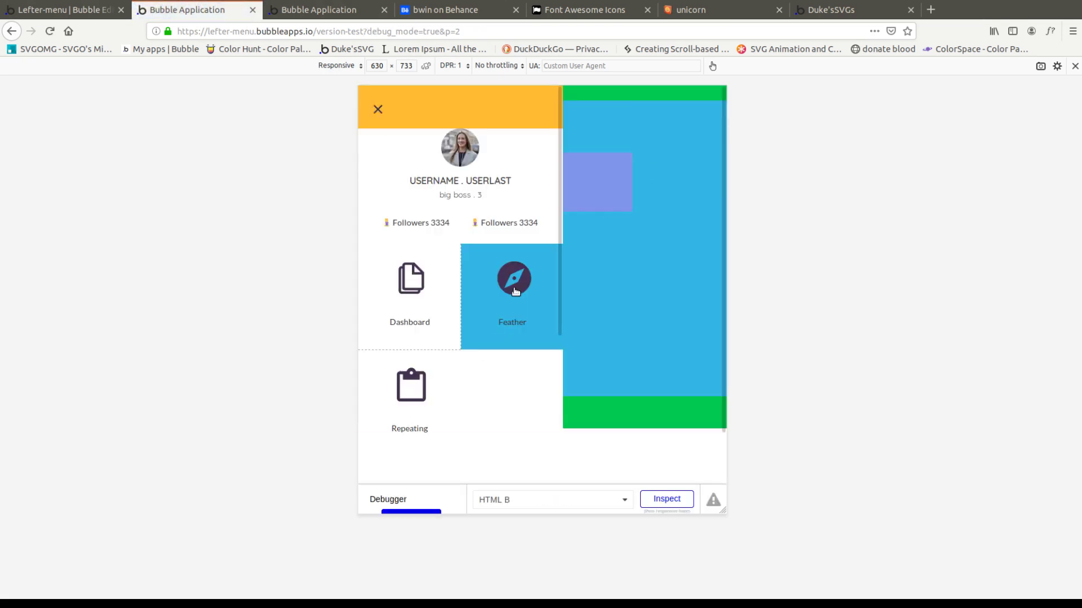
click(515, 291)
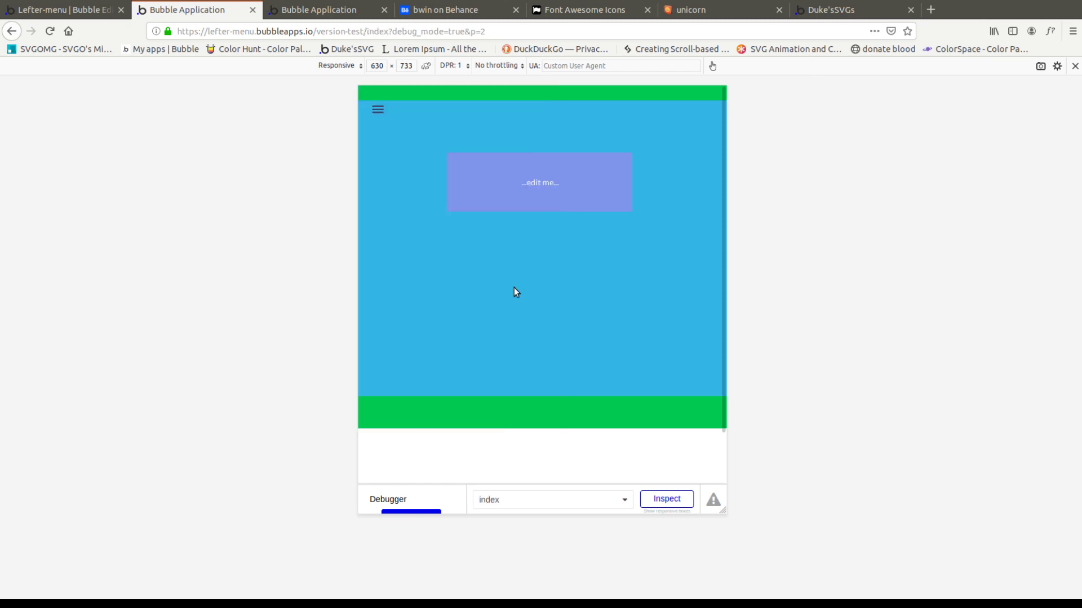
click(386, 114)
click(423, 420)
click(382, 118)
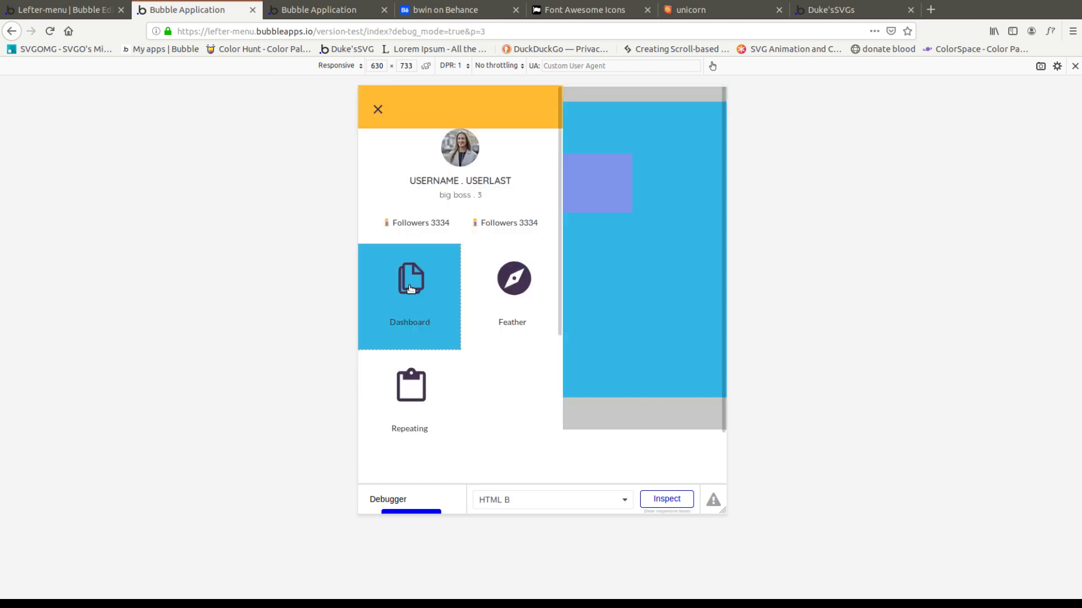
click(410, 289)
Step: Retest the Feather and Dashboard tiles, then return to the editor's Design tab
click(379, 109)
click(472, 306)
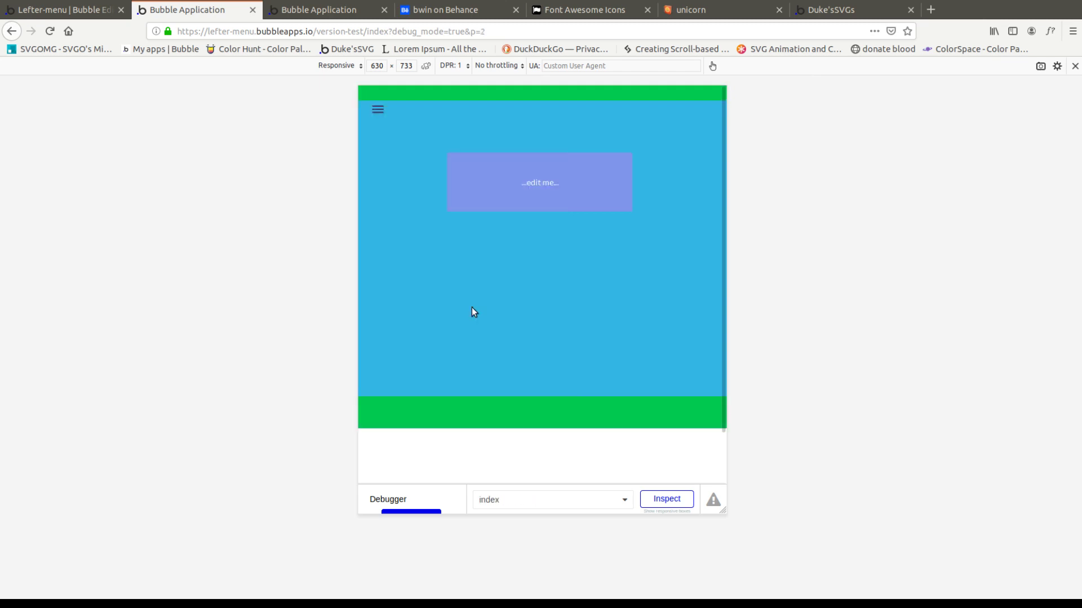
click(379, 108)
click(387, 272)
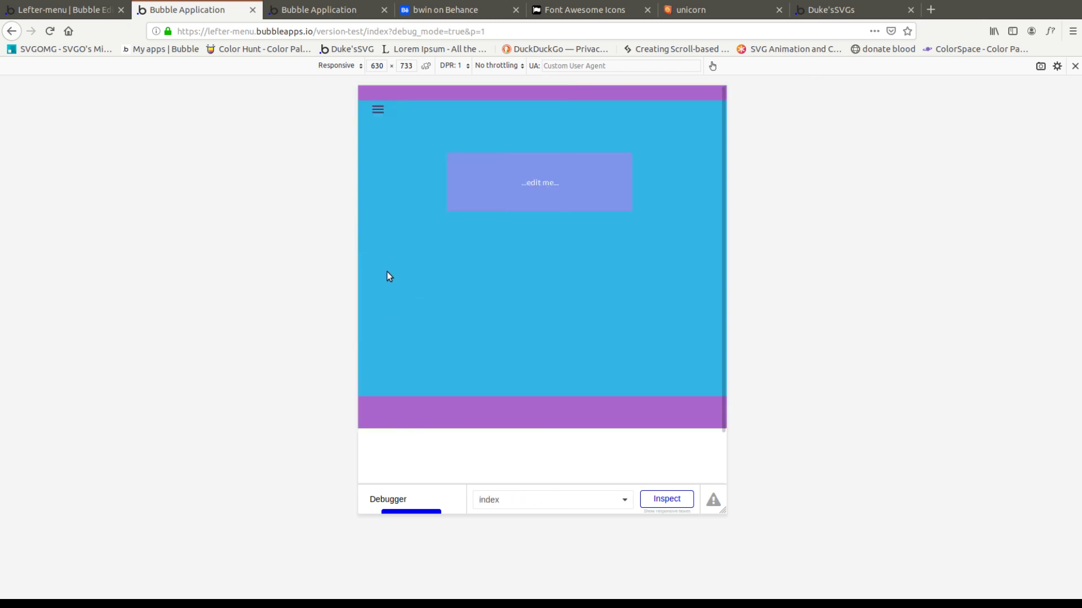
click(72, 12)
click(20, 93)
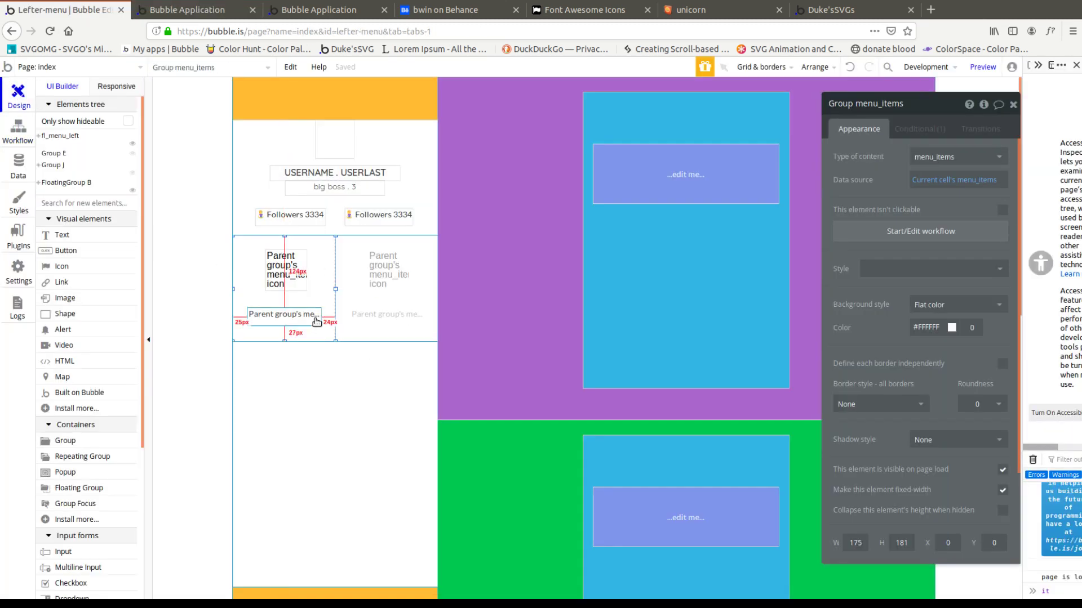
Step: Extend the 'This Group is hovered' condition with 'or Get p from page URL'
click(901, 129)
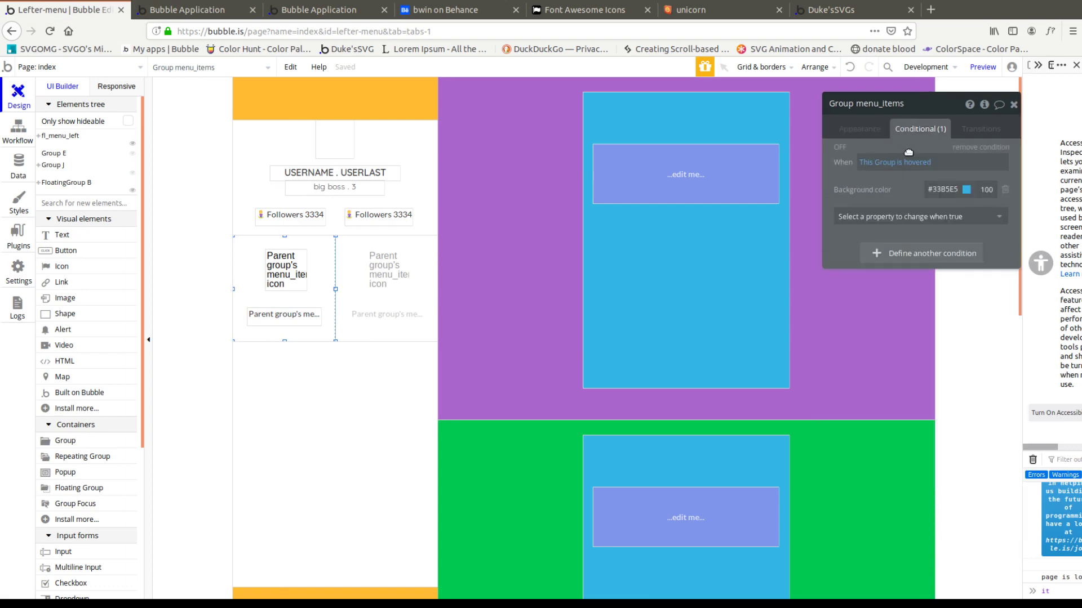
click(919, 163)
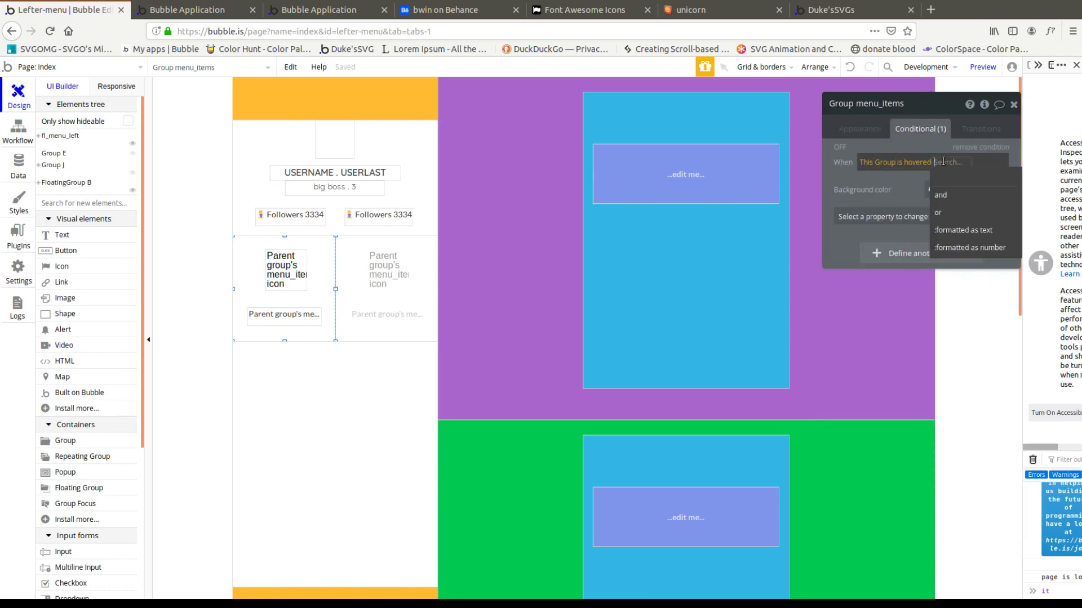
click(947, 210)
scroll(935, 253, down, 5)
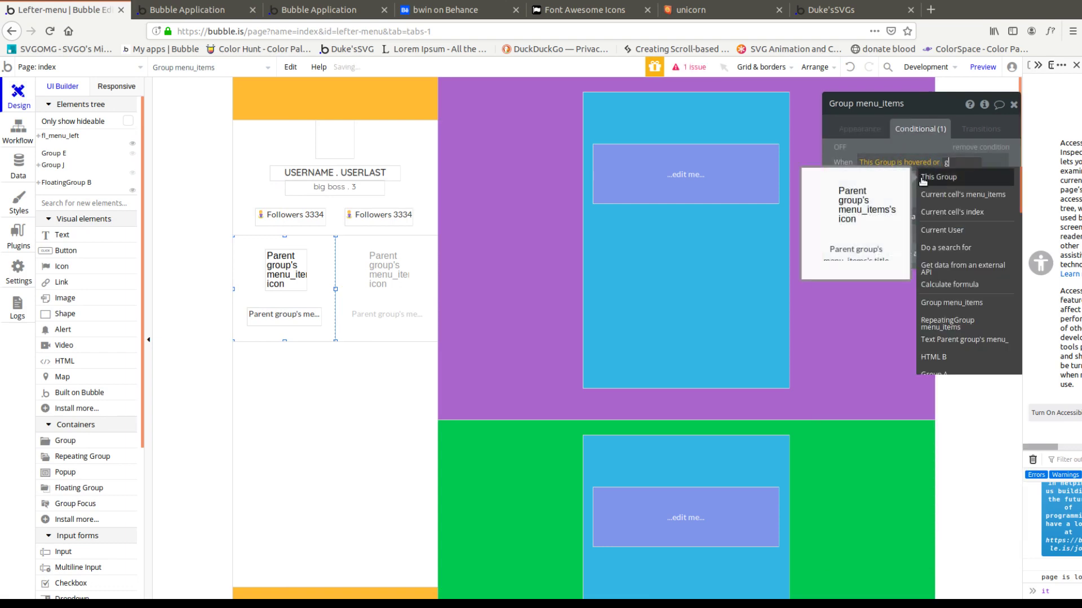
click(935, 194)
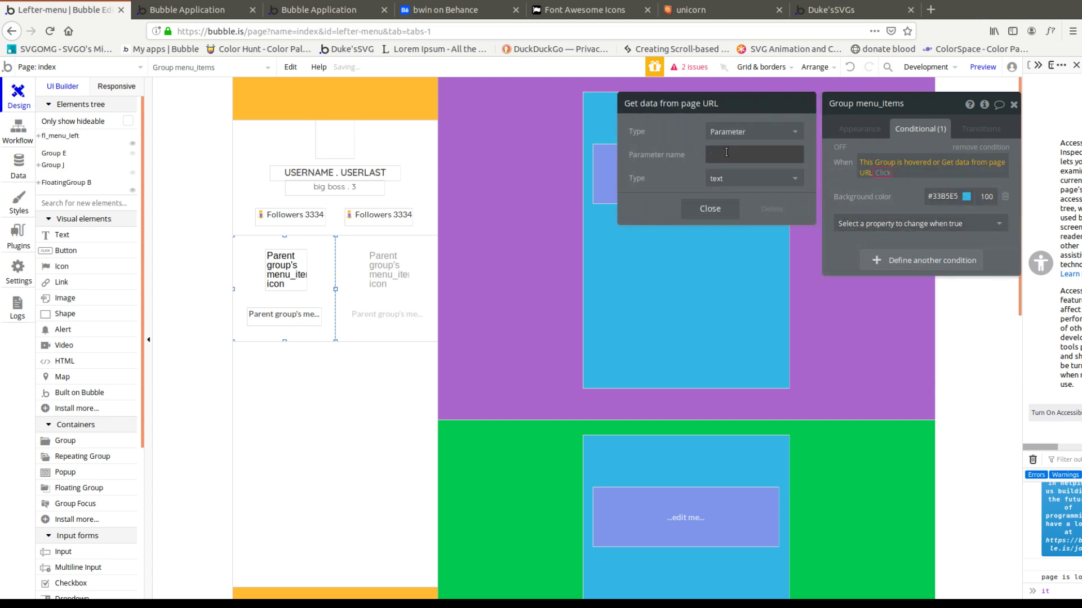
click(726, 153)
click(877, 172)
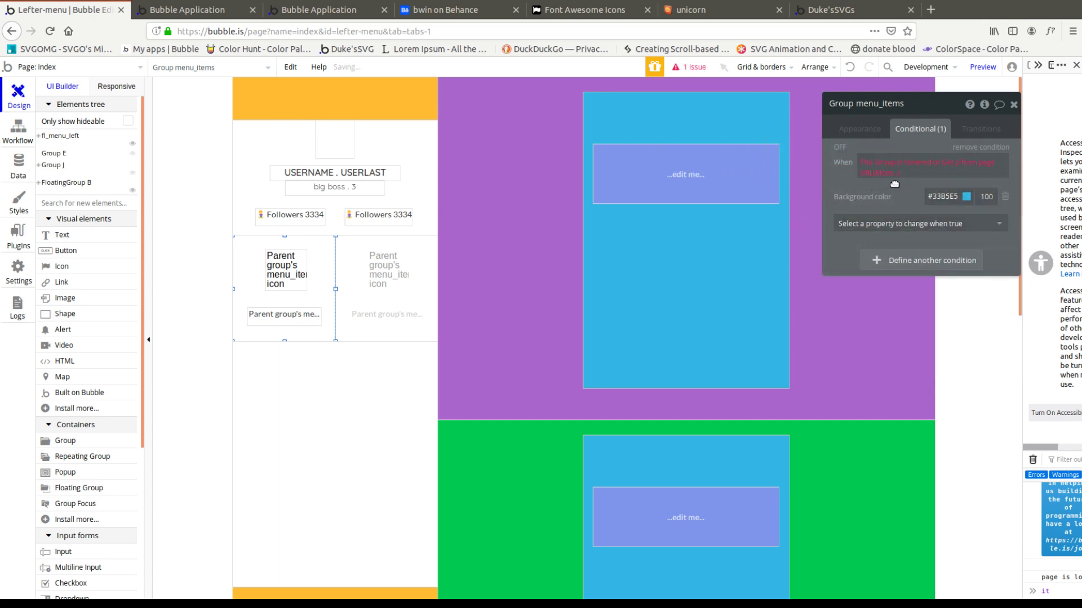
Step: Require p to equal Current cell's index, formatted as a plain number
click(903, 194)
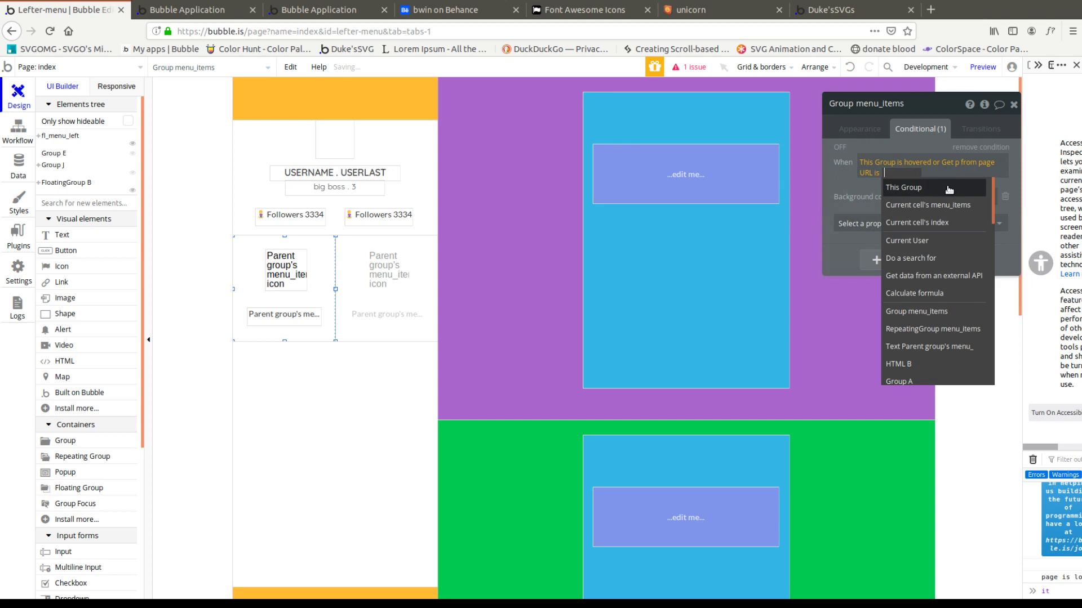
click(955, 223)
click(958, 174)
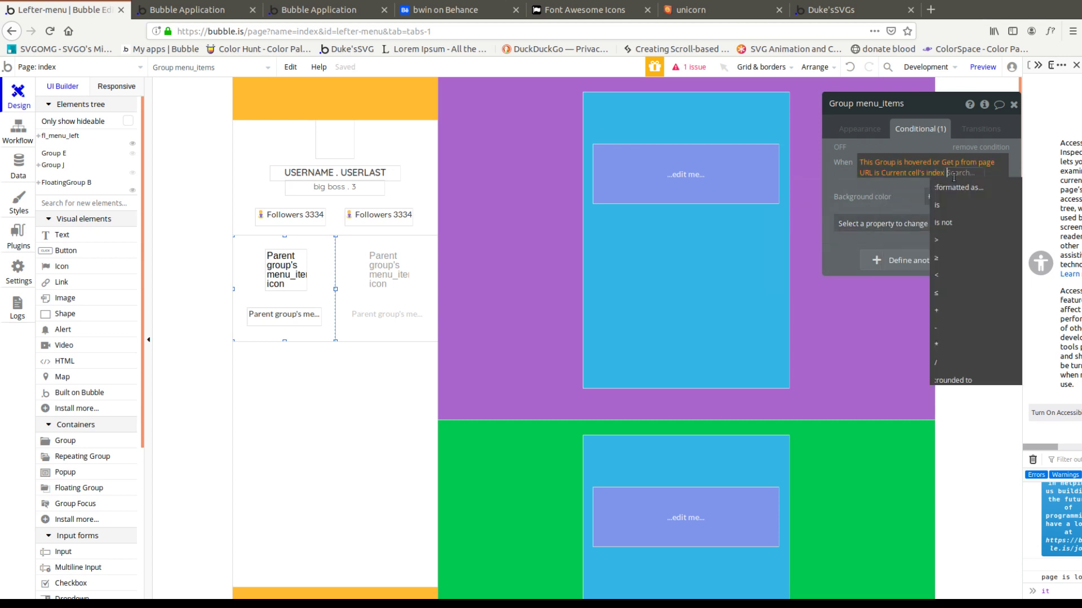
click(960, 195)
click(789, 131)
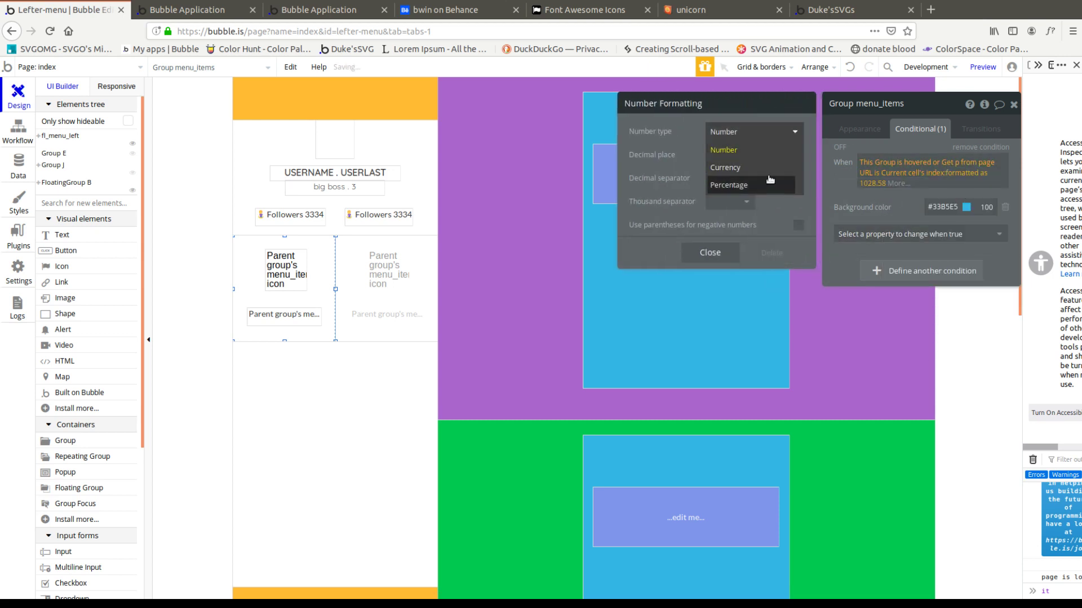
click(732, 149)
click(876, 221)
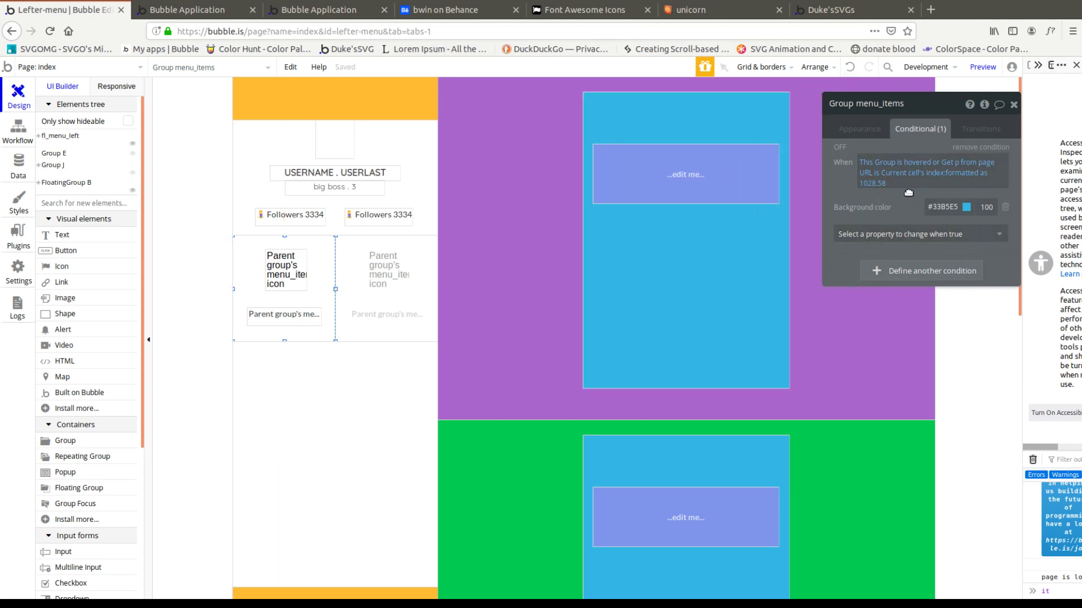
Step: In the preview, pick Feather and Repeating from the hamburger menu to check item highlighting
click(198, 14)
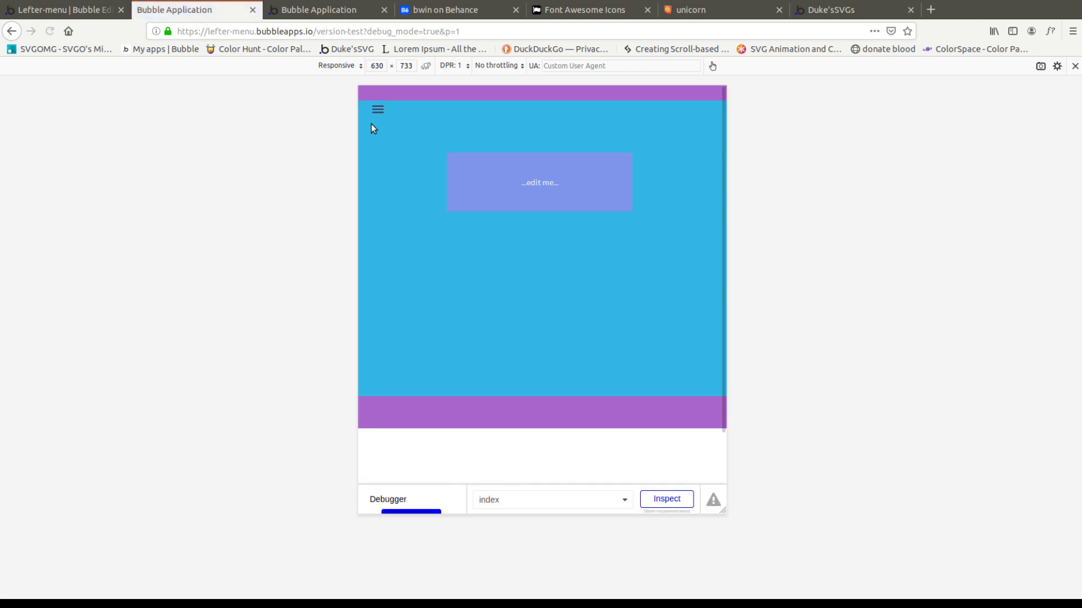
click(378, 108)
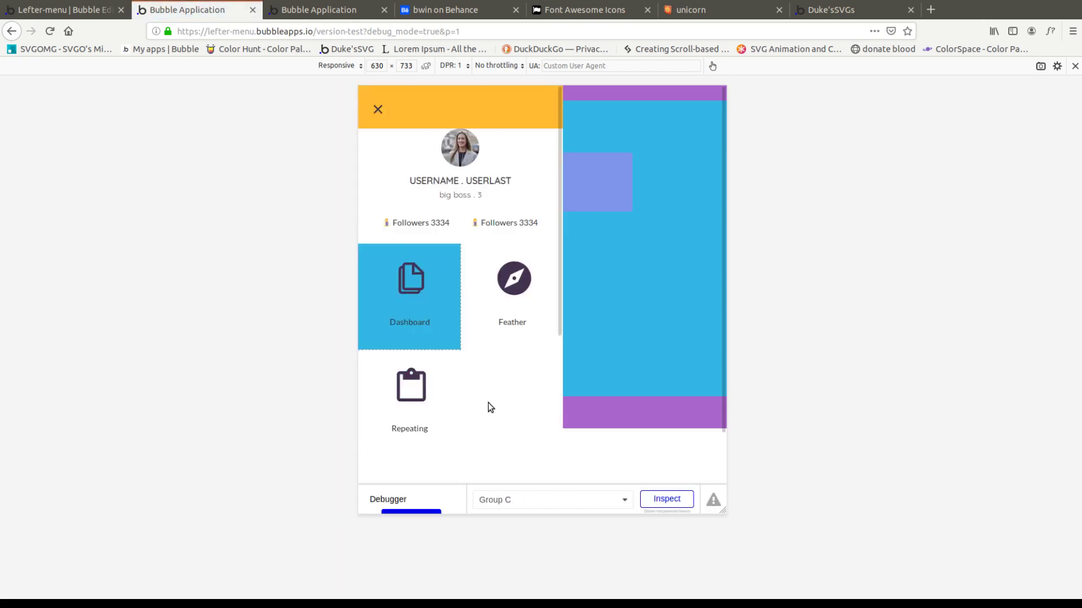
click(514, 324)
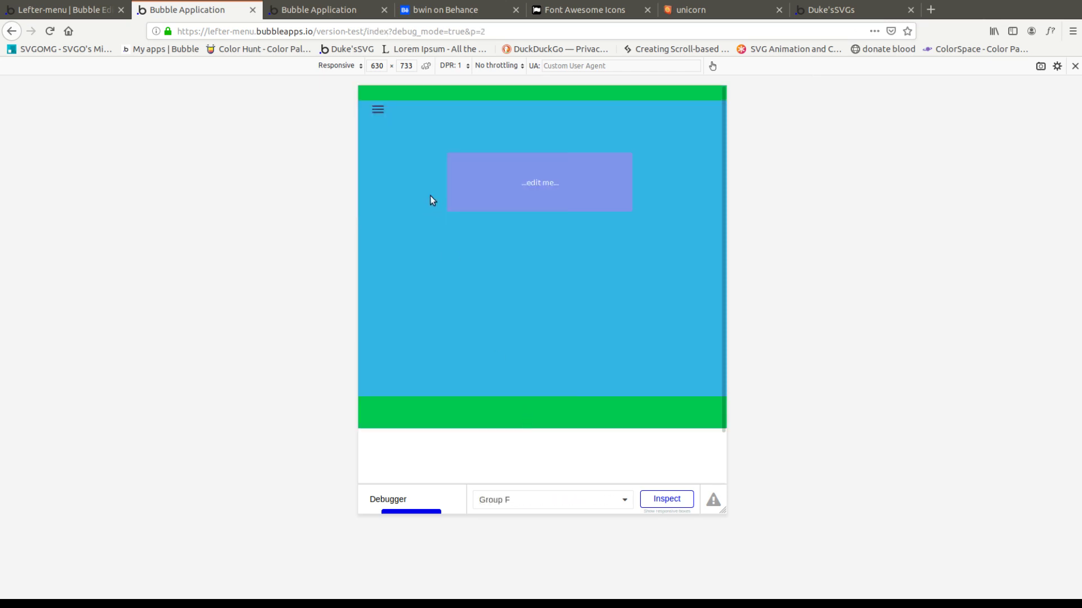
click(378, 109)
click(428, 394)
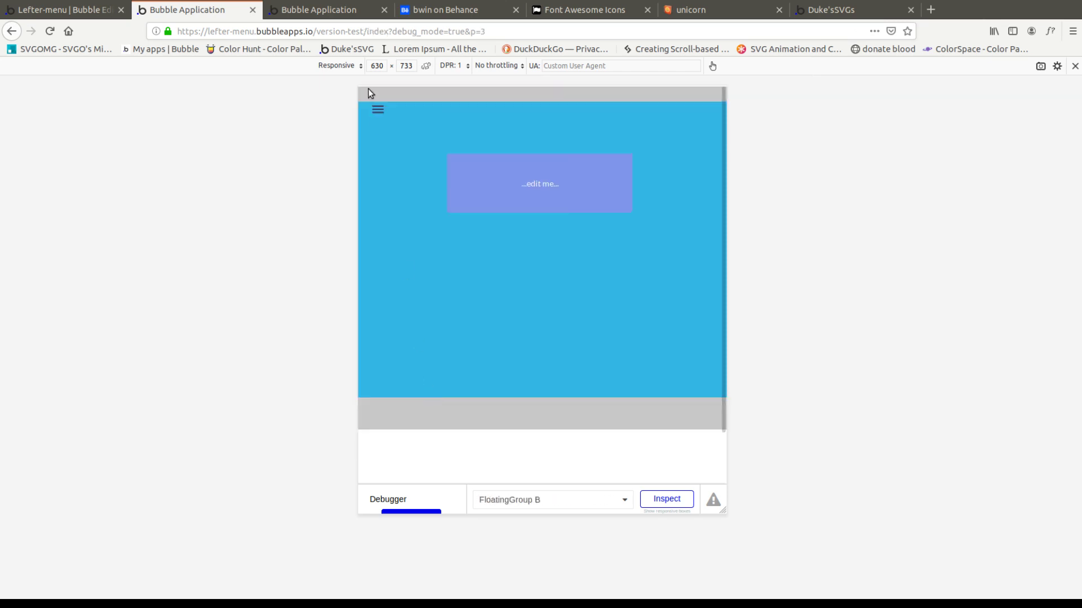
click(376, 109)
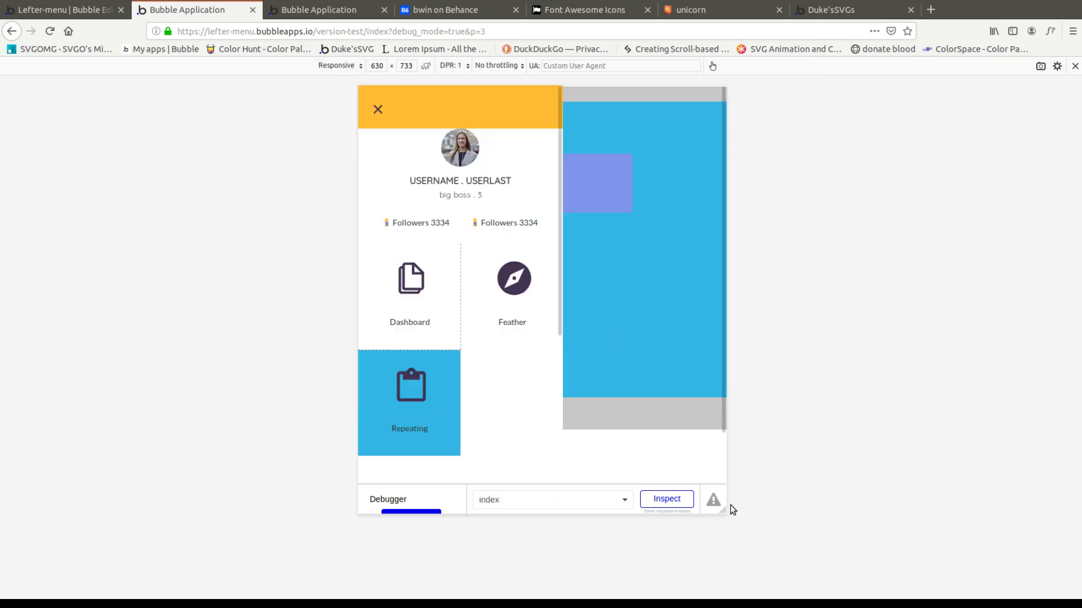
Step: Widen the viewport to 1714 px, select Feather, and inspect fl_menu_left in the debugger
drag(720, 505, 1040, 557)
click(435, 109)
click(564, 341)
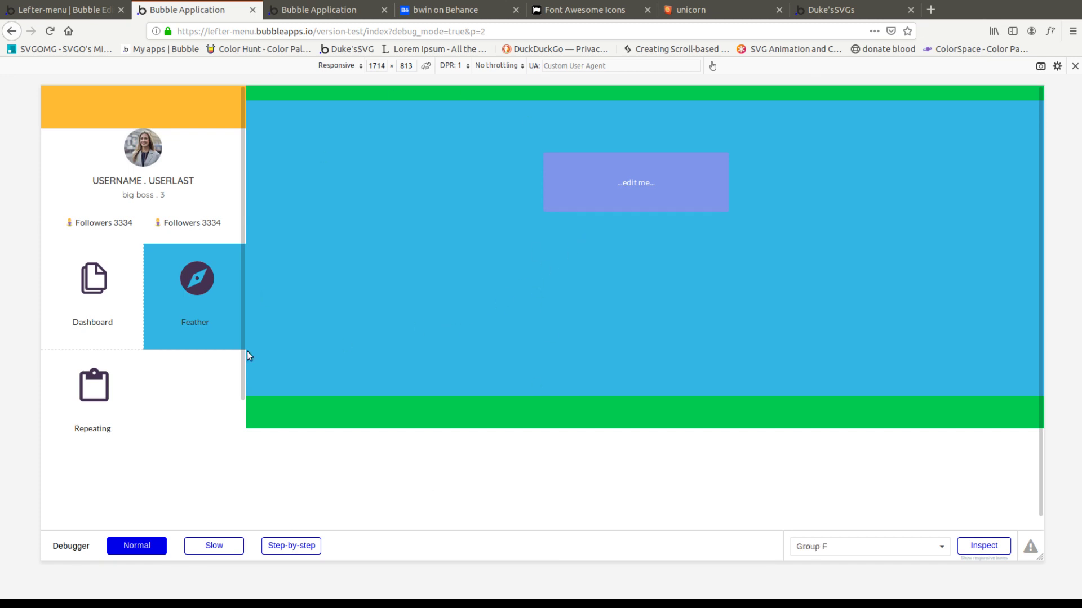
click(242, 385)
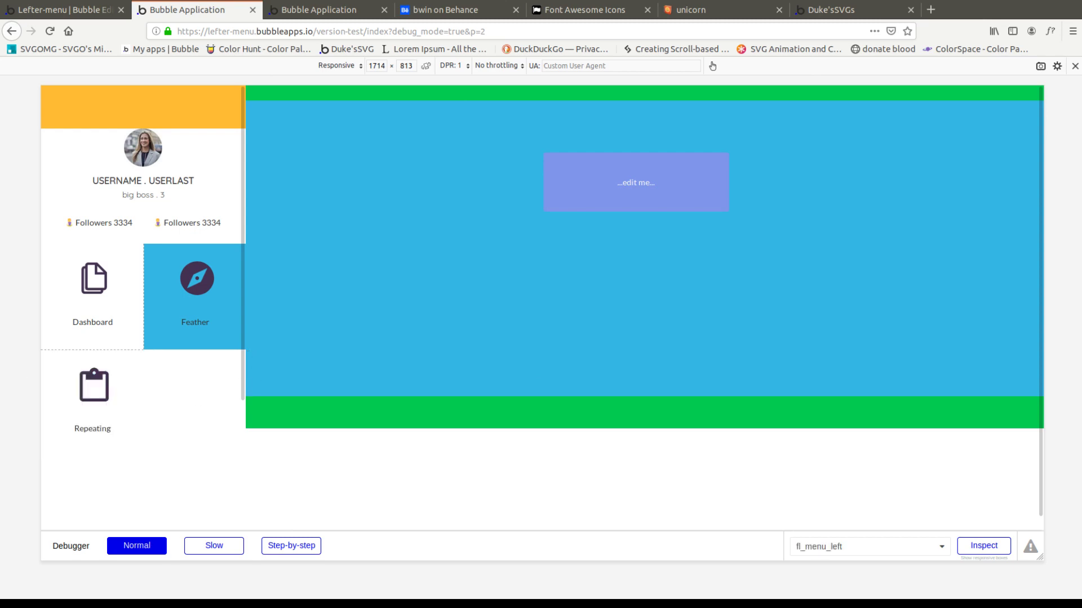